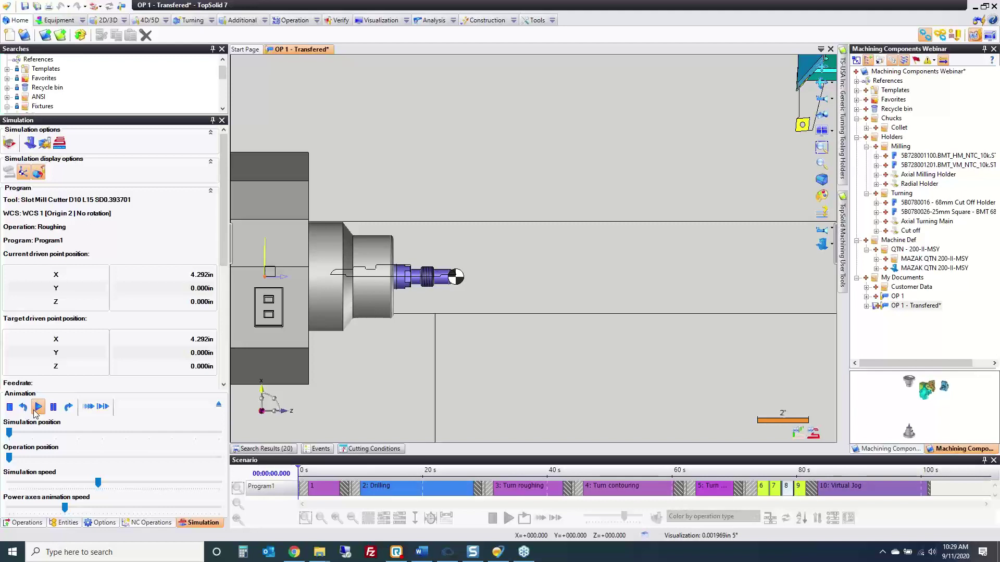
Play the OP 1 - Transfered machining simulation through to the Virtual Jog operation, then stop it
{"action": "left_click", "coordinate": [34, 410]}
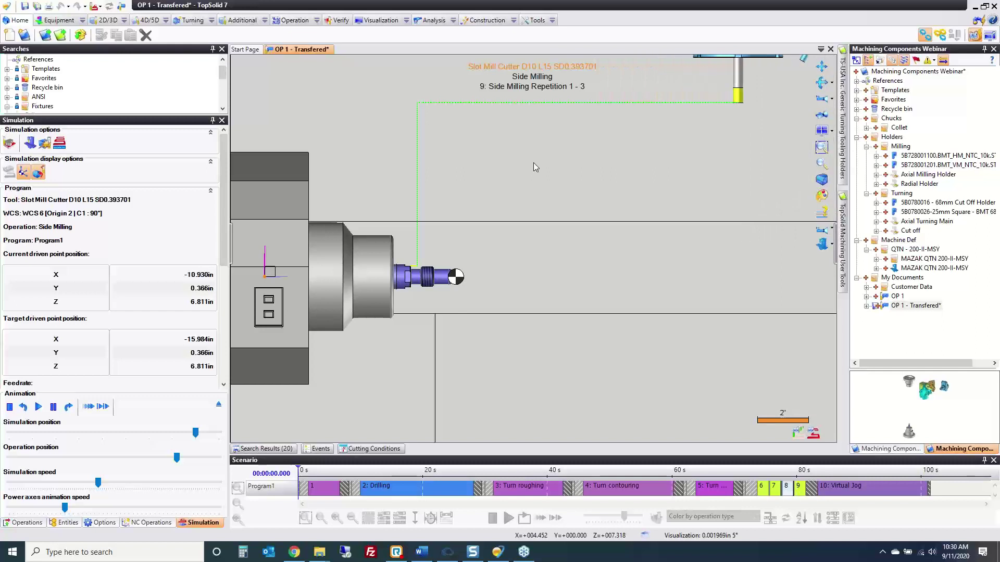
{"action": "scroll", "coordinate": [533, 163], "scroll_direction": "down", "scroll_amount": 2}
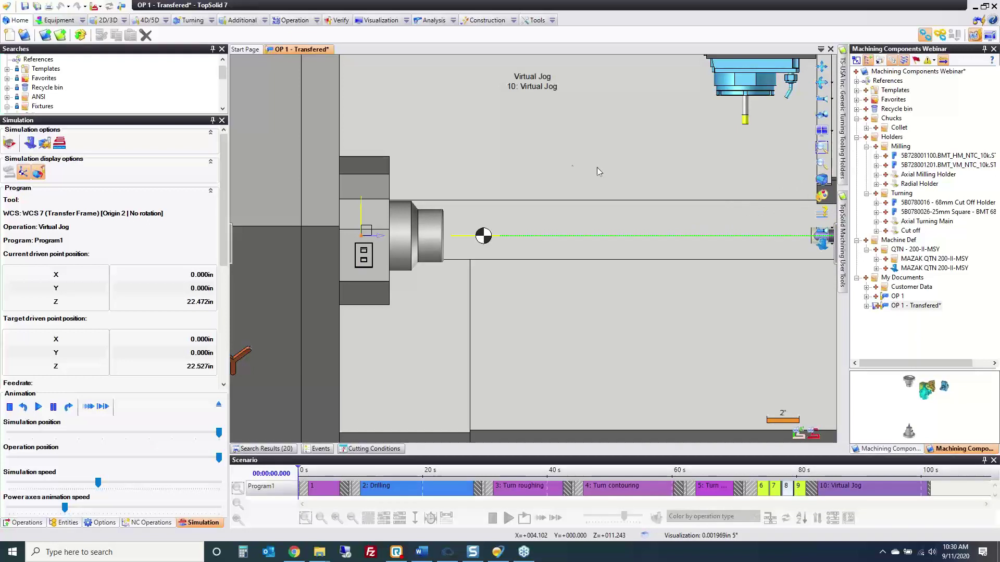
{"action": "left_click", "coordinate": [9, 407]}
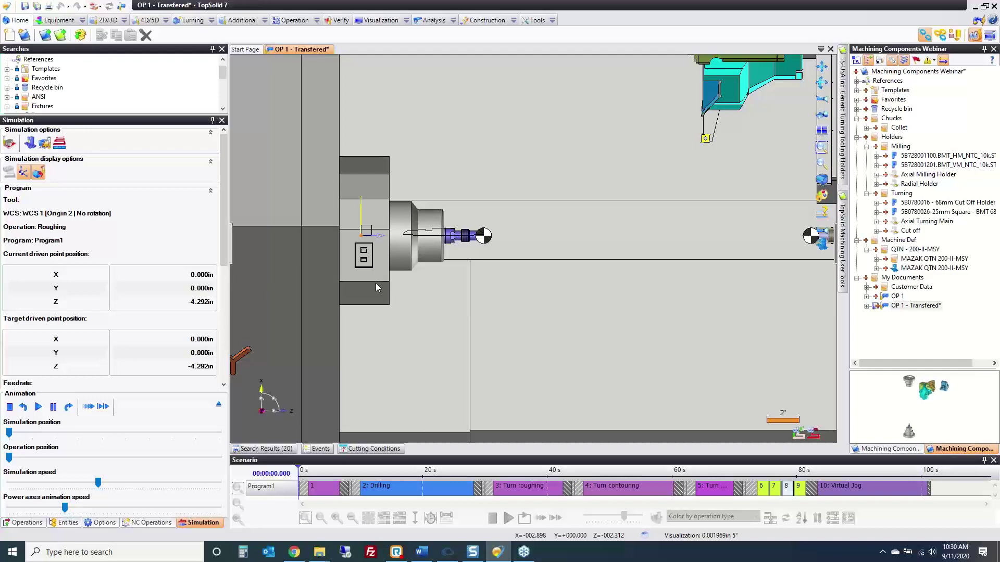
Examine the Mazak QTN 200-II-MSY machine model and the tool holders mounted on its turret
{"action": "scroll", "coordinate": [560, 233], "scroll_direction": "down", "scroll_amount": 5}
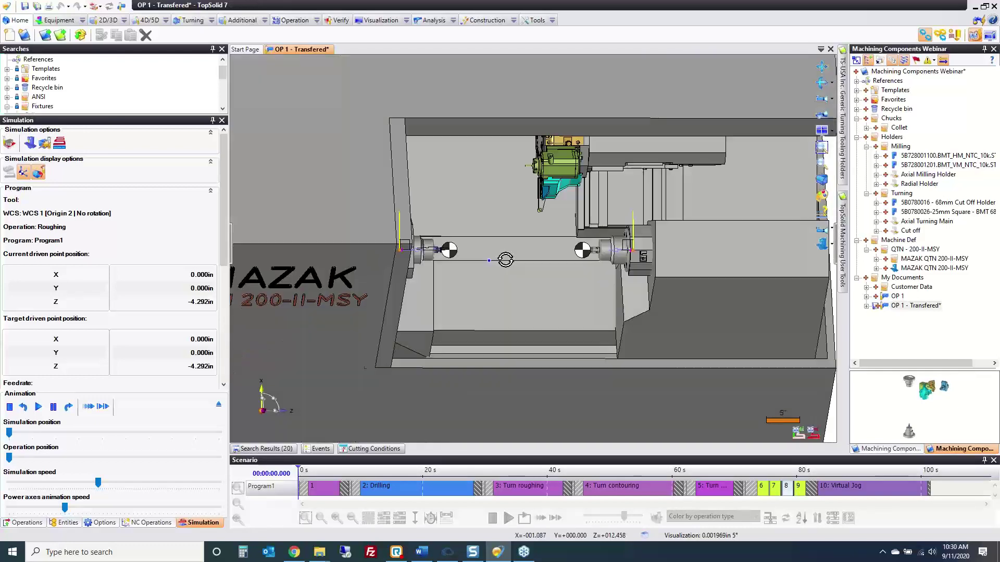
{"action": "middle_click_drag", "start_coordinate": [505, 260], "coordinate": [513, 239]}
{"action": "scroll", "coordinate": [514, 239], "scroll_direction": "down", "scroll_amount": 3}
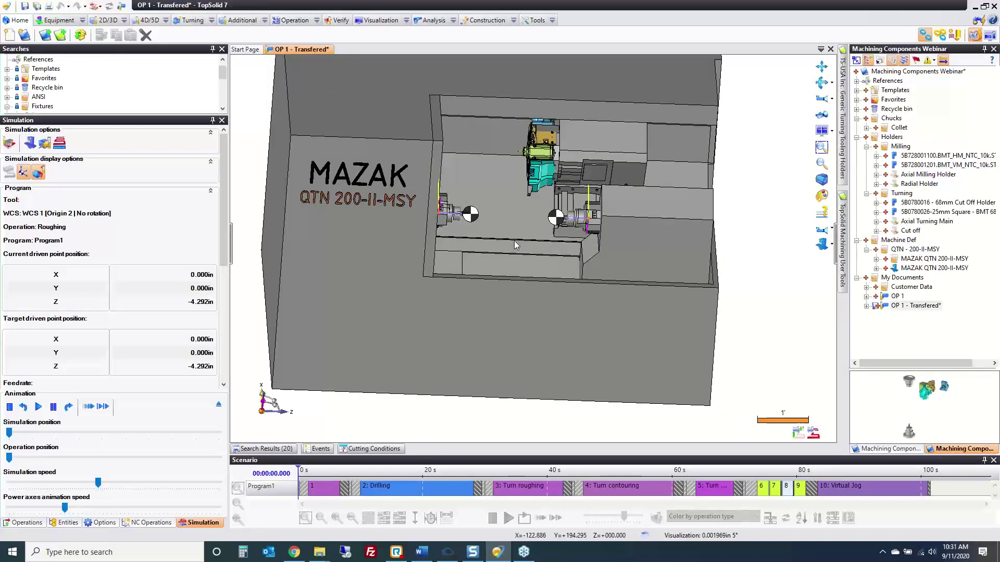
{"action": "scroll", "coordinate": [542, 165], "scroll_direction": "up", "scroll_amount": 2}
{"action": "scroll", "coordinate": [542, 164], "scroll_direction": "up", "scroll_amount": 3}
{"action": "middle_click_drag", "start_coordinate": [542, 164], "coordinate": [562, 269]}
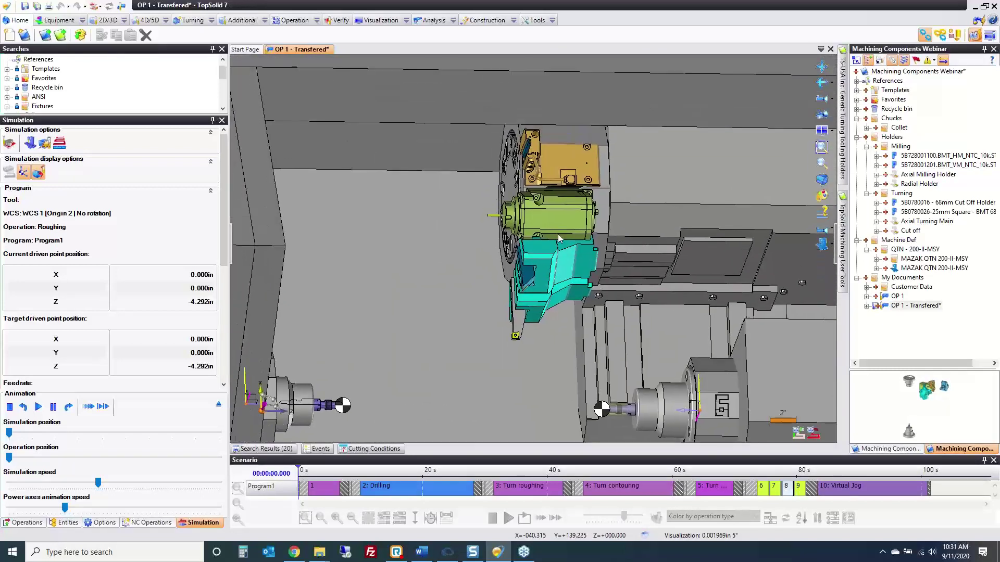
{"action": "middle_click_drag", "start_coordinate": [562, 205], "coordinate": [564, 173]}
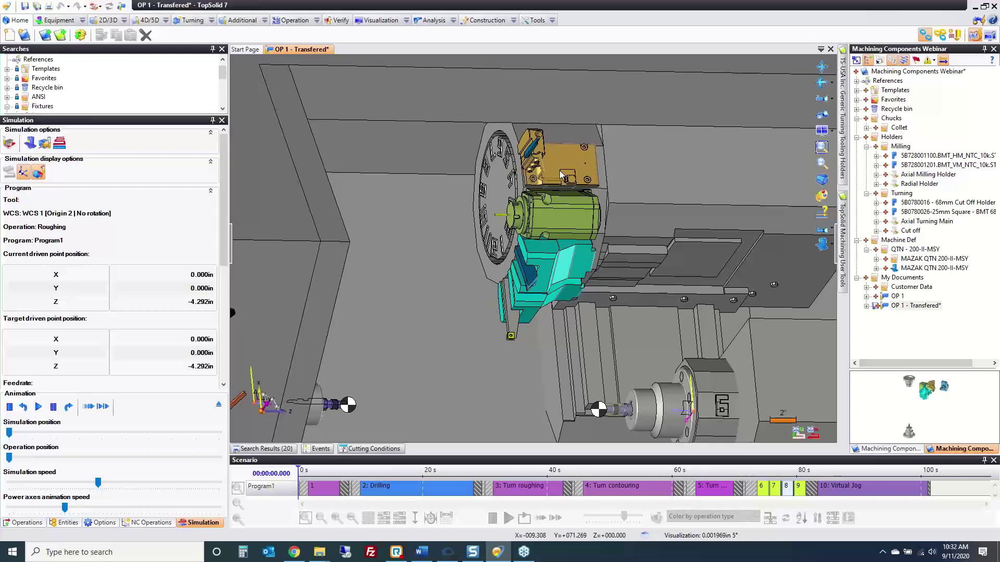
Save and close the OP 1 - Transfered document and collapse the project's Milling, Turning, Machine Def and My Documents folders
{"action": "left_click", "coordinate": [24, 6]}
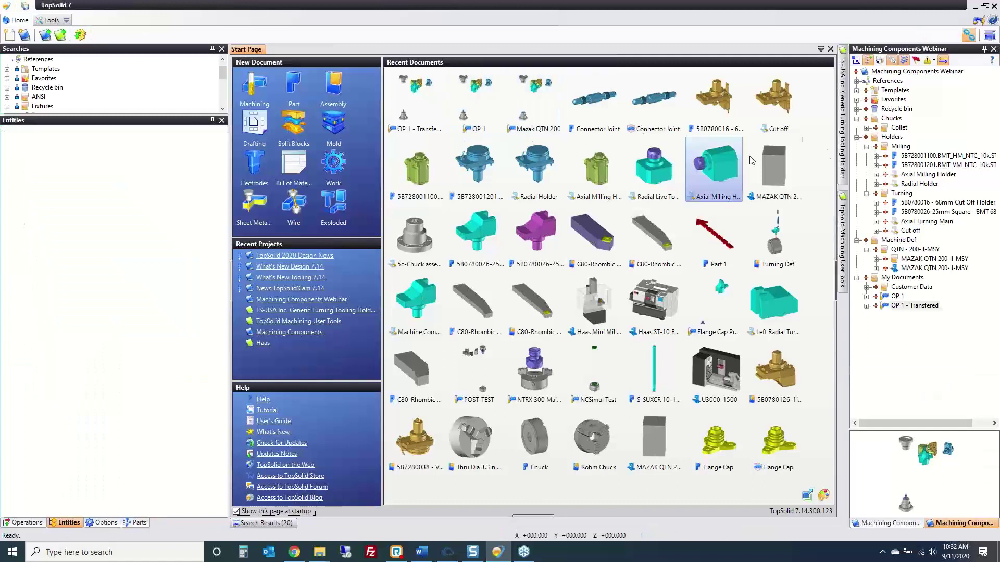
{"action": "left_click", "coordinate": [866, 147]}
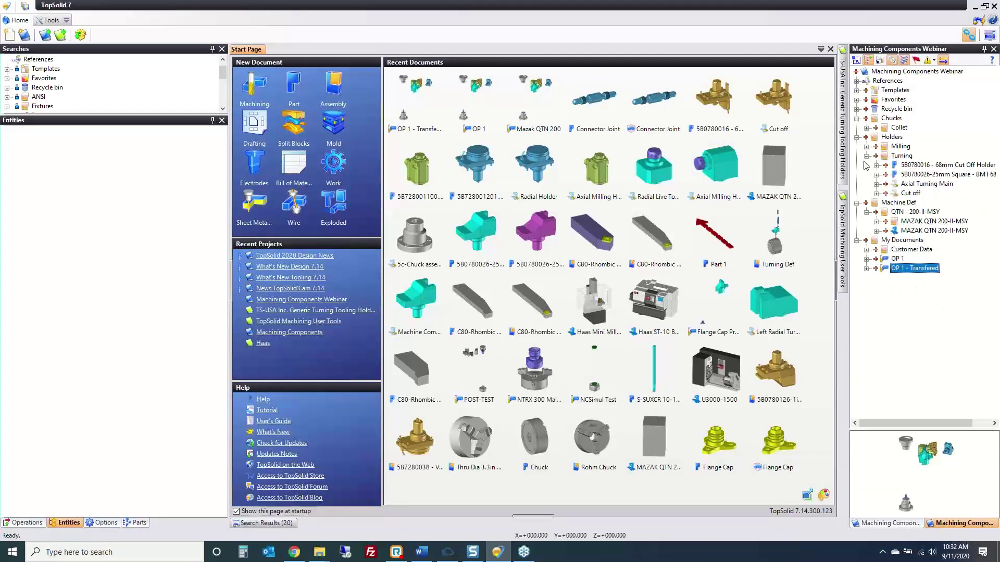
{"action": "left_click", "coordinate": [866, 155]}
{"action": "left_click", "coordinate": [856, 165]}
{"action": "left_click", "coordinate": [856, 174]}
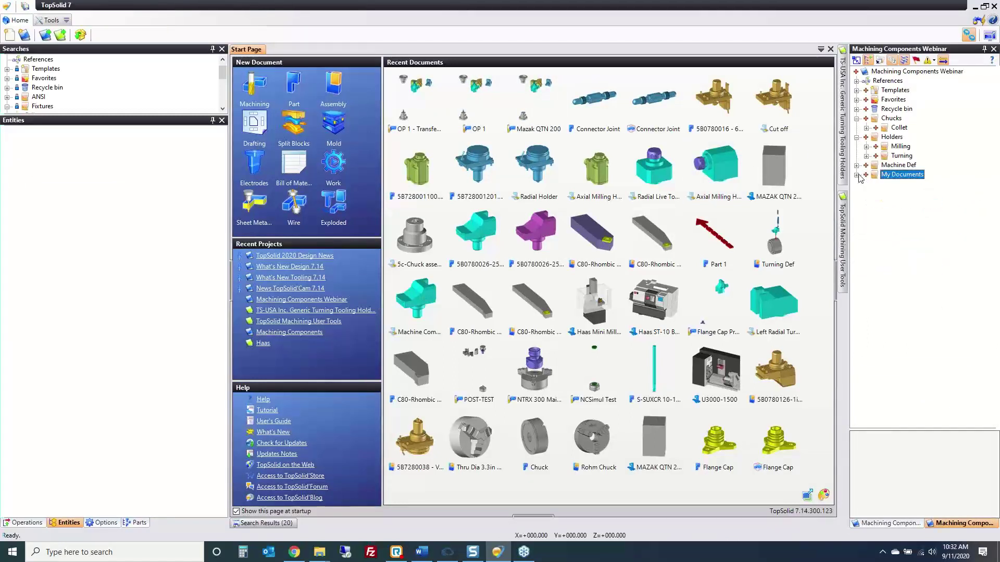
{"action": "right_click", "coordinate": [890, 138]}
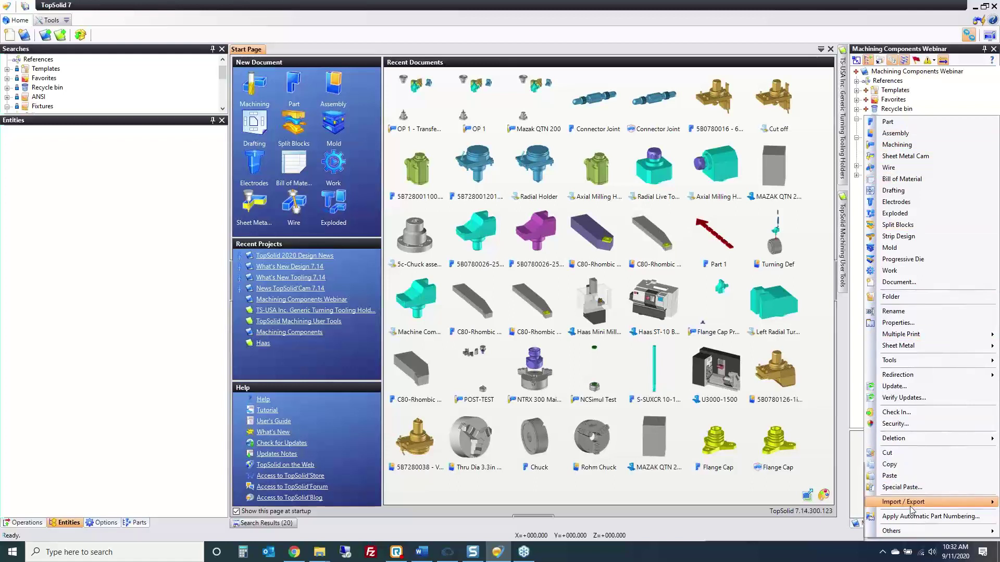
{"action": "mouse_move", "coordinate": [912, 511]}
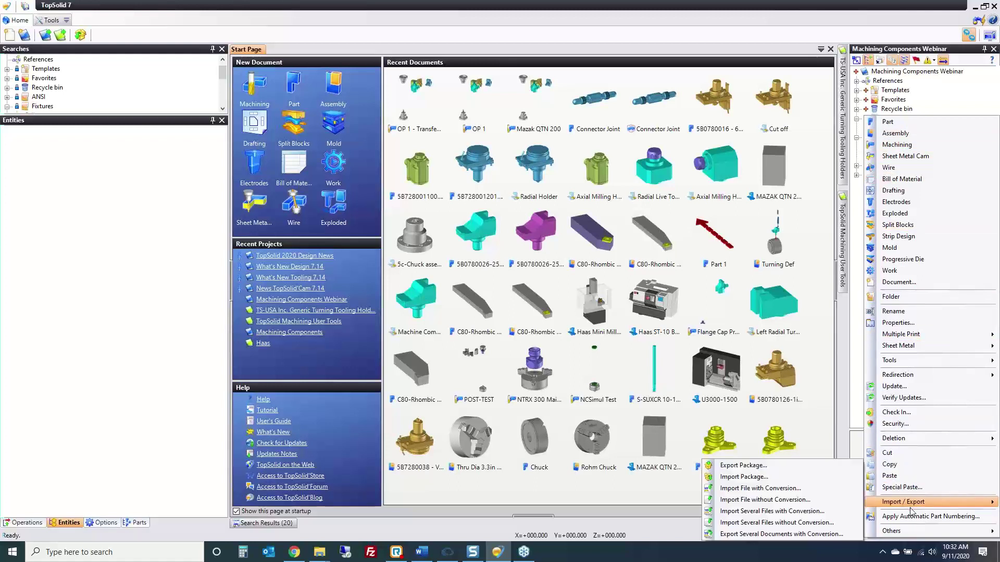
{"action": "left_click", "coordinate": [810, 493]}
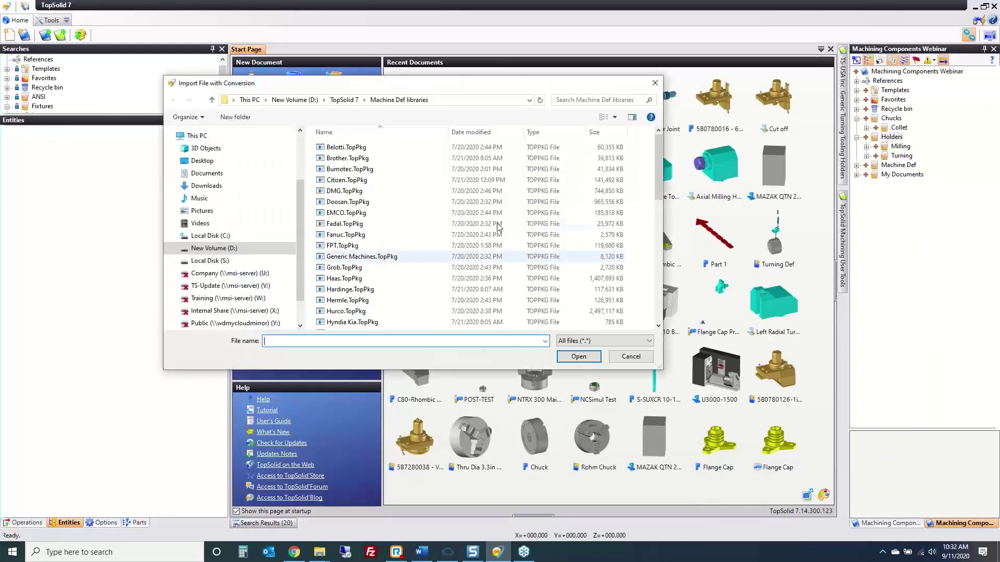
{"action": "left_click", "coordinate": [655, 83]}
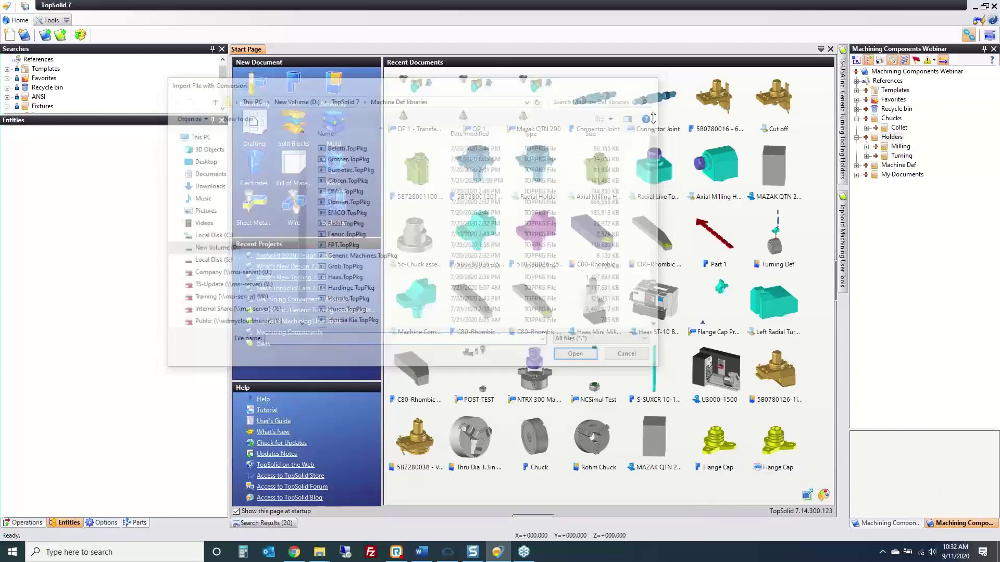
Import 5B0780026-25mm Square - BMT 68.DXF from the Turning file folder into the project's Holders folder, converting it as a part
{"action": "mouse_move", "coordinate": [326, 558]}
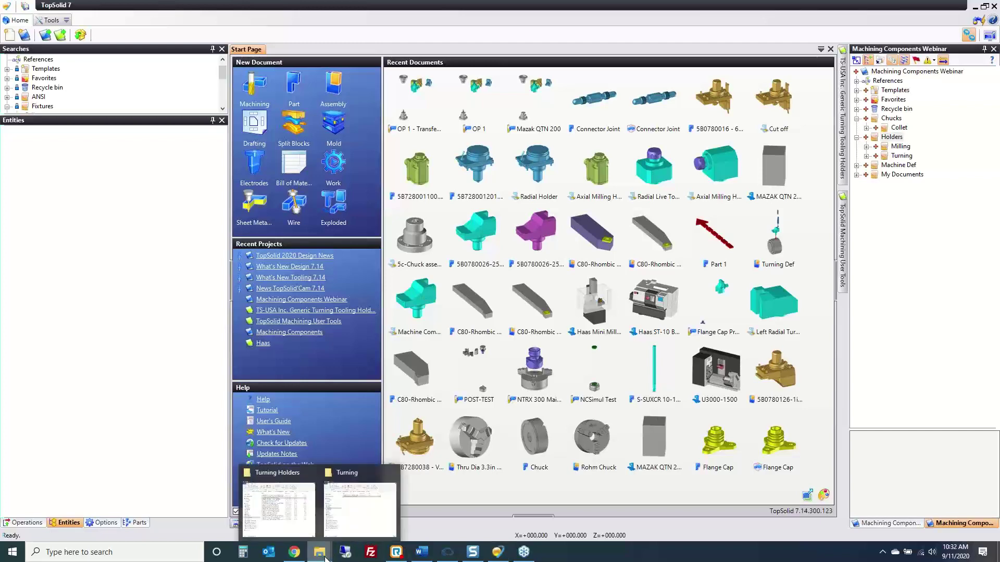
{"action": "left_click", "coordinate": [348, 509]}
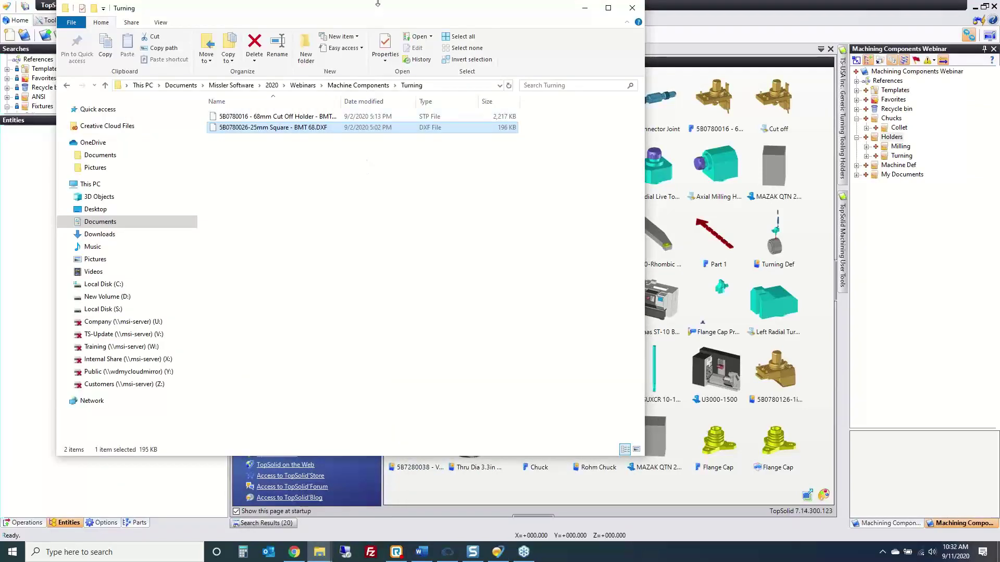
{"action": "left_click_drag", "start_coordinate": [370, 28], "coordinate": [368, 186]}
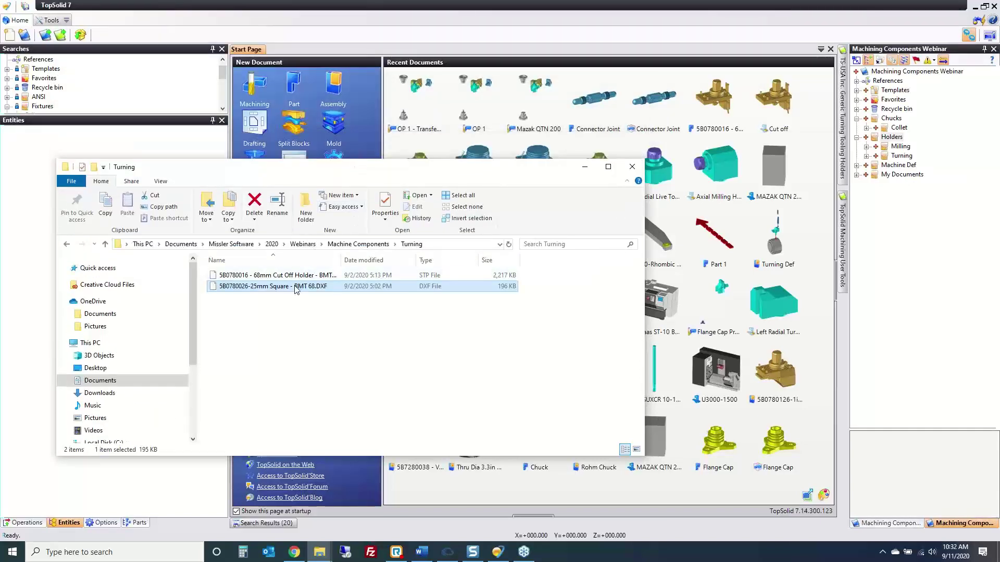
{"action": "left_click_drag", "start_coordinate": [295, 290], "coordinate": [887, 140]}
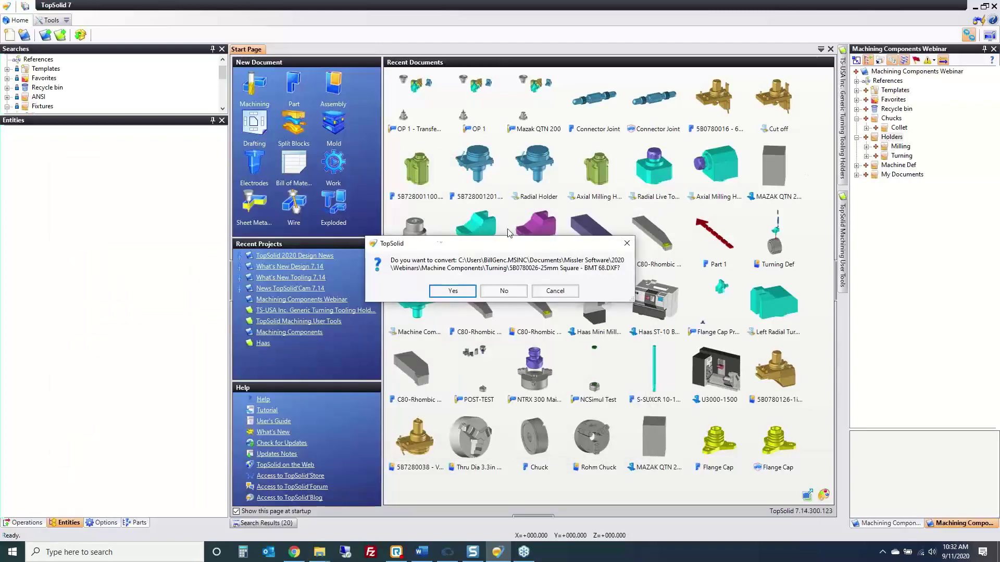
{"action": "left_click", "coordinate": [453, 291]}
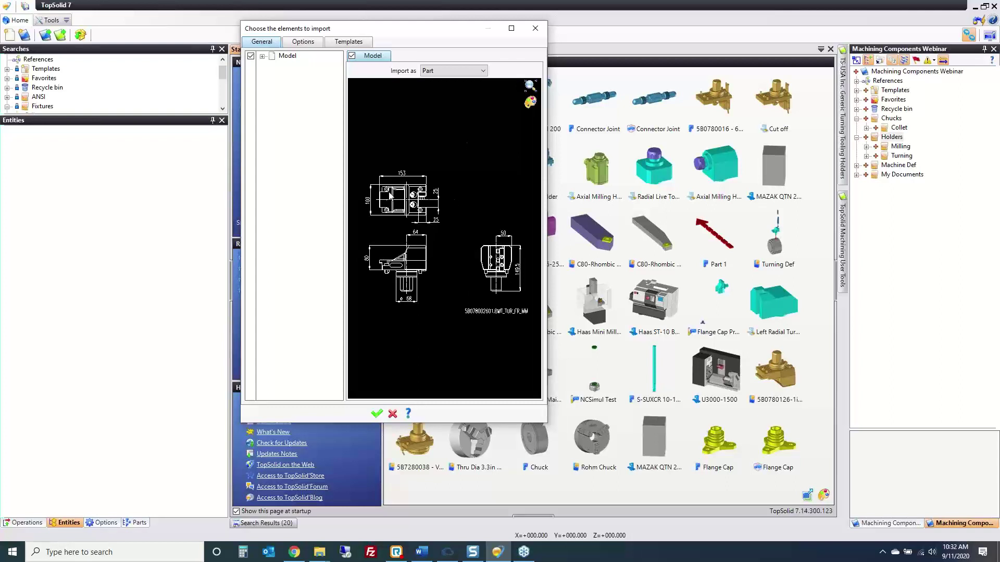
{"action": "left_click", "coordinate": [376, 413]}
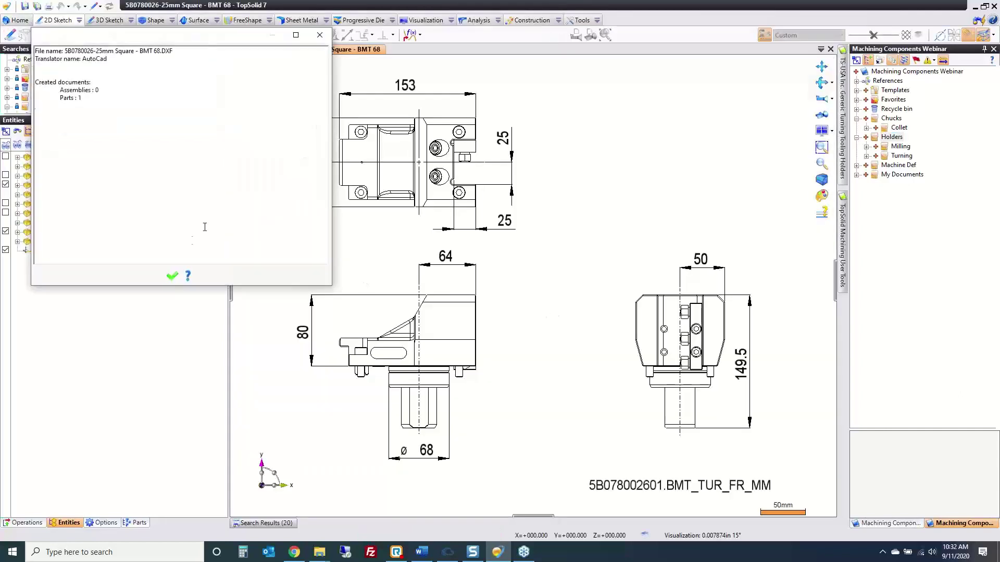
{"action": "left_click", "coordinate": [171, 276]}
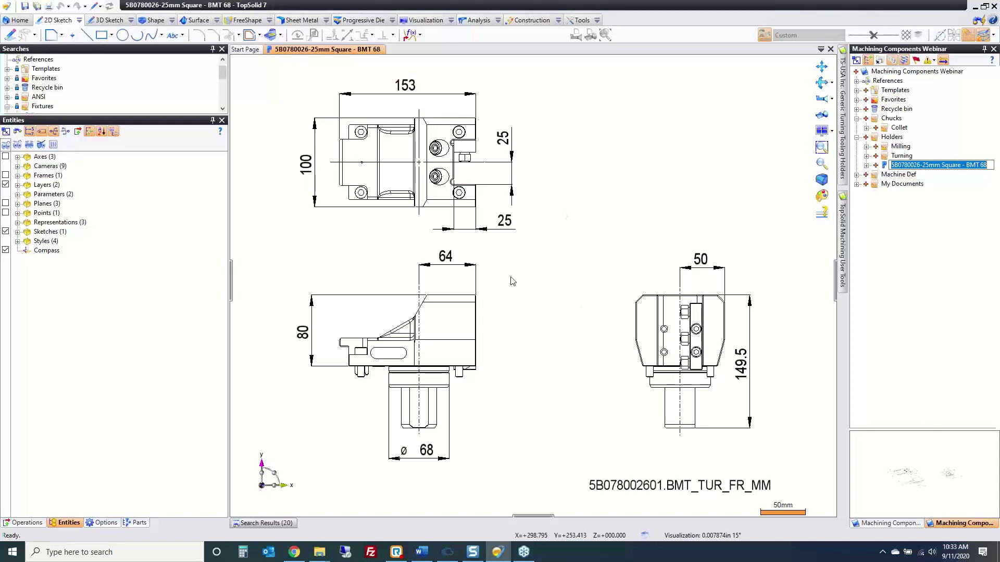
{"action": "left_click", "coordinate": [548, 280]}
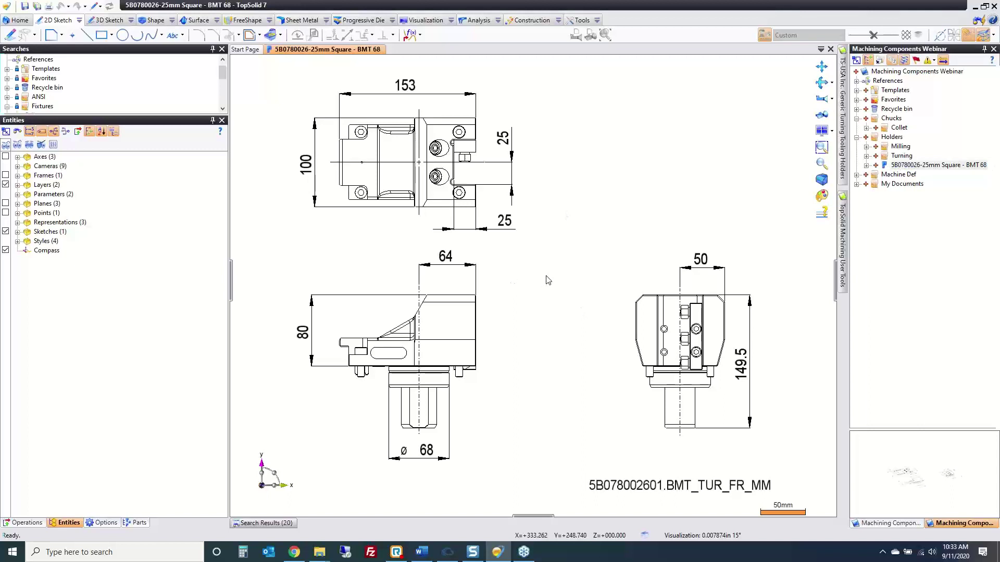
Toggle the visibility of layers DIM and 0 off and on to check what each contains
{"action": "left_click", "coordinate": [17, 185]}
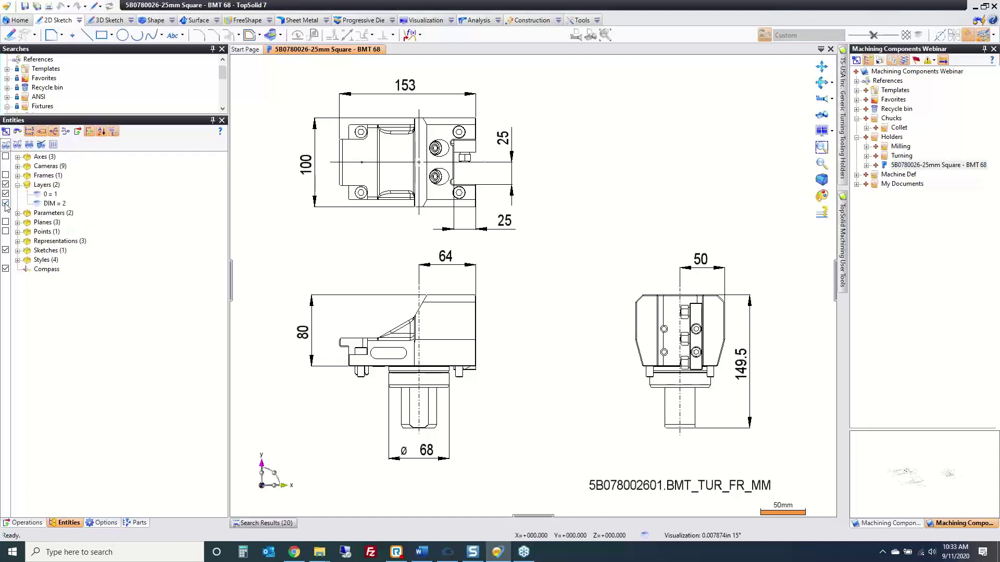
{"action": "left_click", "coordinate": [6, 203]}
{"action": "left_click", "coordinate": [5, 203]}
{"action": "left_click", "coordinate": [6, 194]}
{"action": "left_click", "coordinate": [6, 194]}
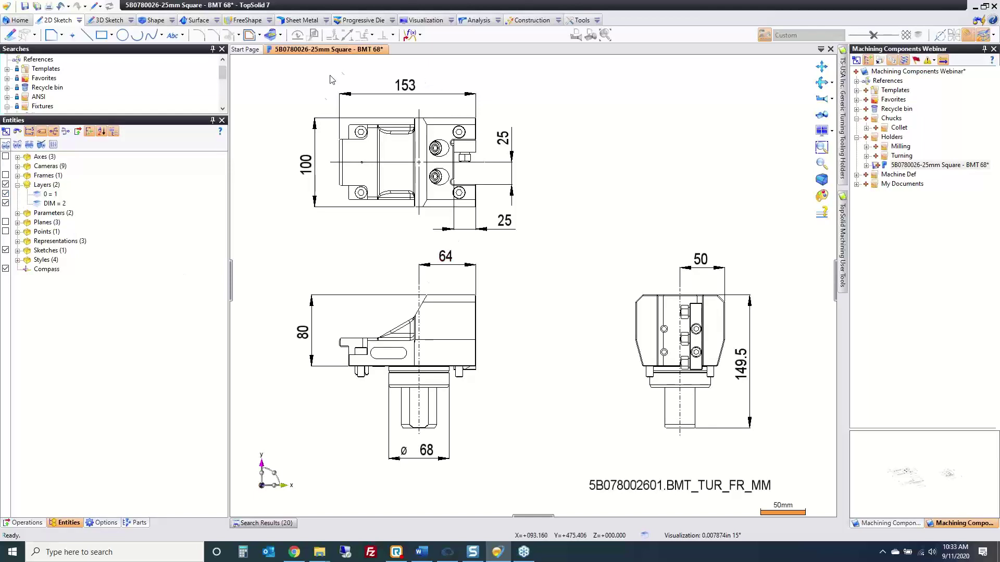
Edit the imported sketch and delete the 153, 100 and both 25 mm dimensions from the holder's top view
{"action": "right_click", "coordinate": [458, 125]}
{"action": "left_click", "coordinate": [498, 221]}
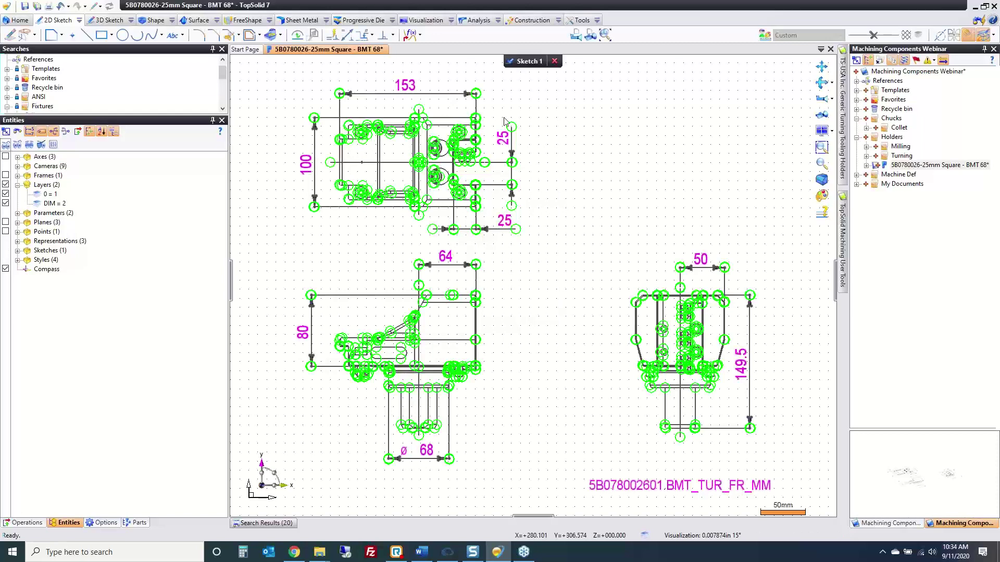
{"action": "left_click", "coordinate": [372, 104]}
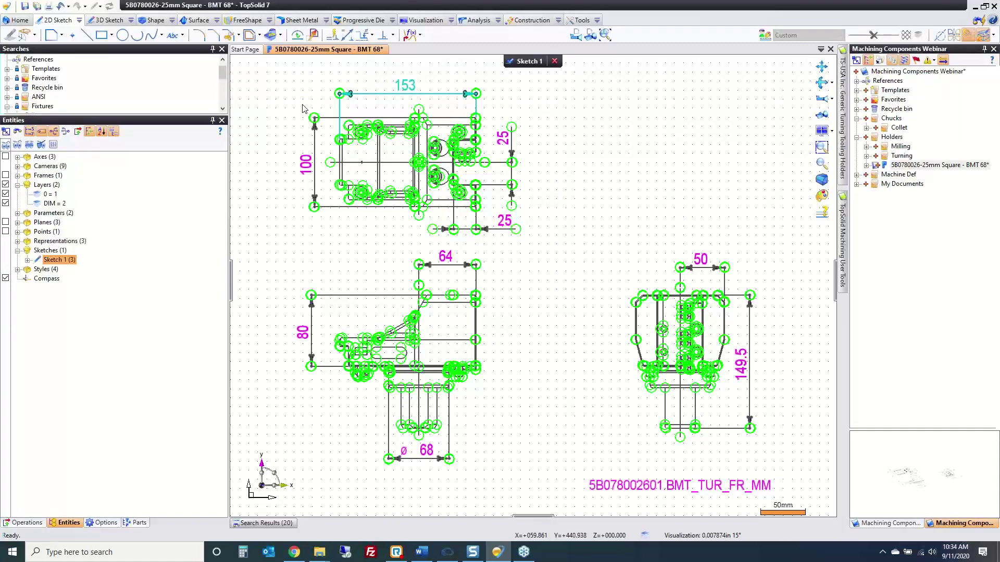
{"action": "key", "text": "Delete"}
{"action": "left_click", "coordinate": [307, 164]}
{"action": "key", "text": "Delete"}
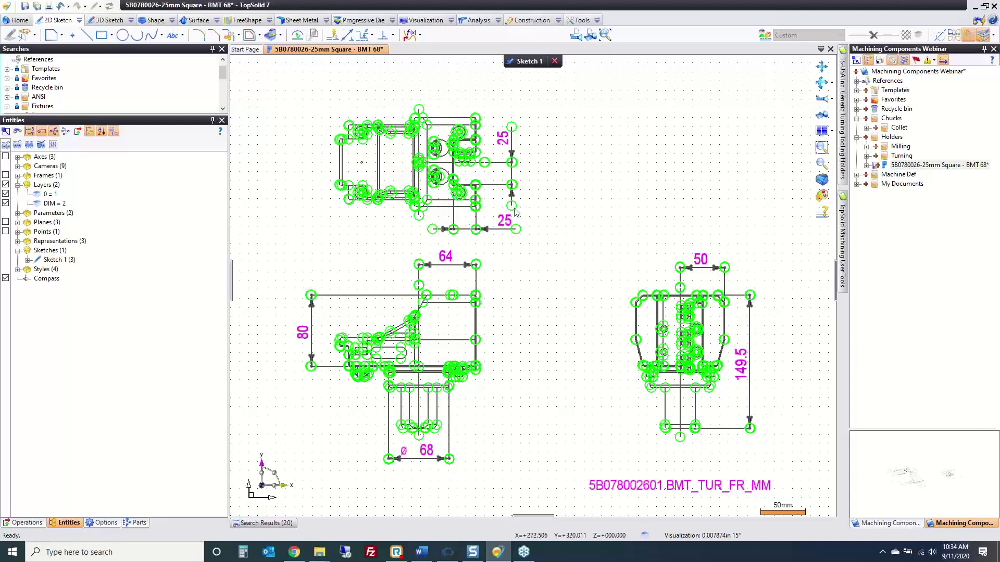
{"action": "left_click", "coordinate": [506, 224]}
{"action": "key", "text": "Delete"}
{"action": "left_click", "coordinate": [530, 113]}
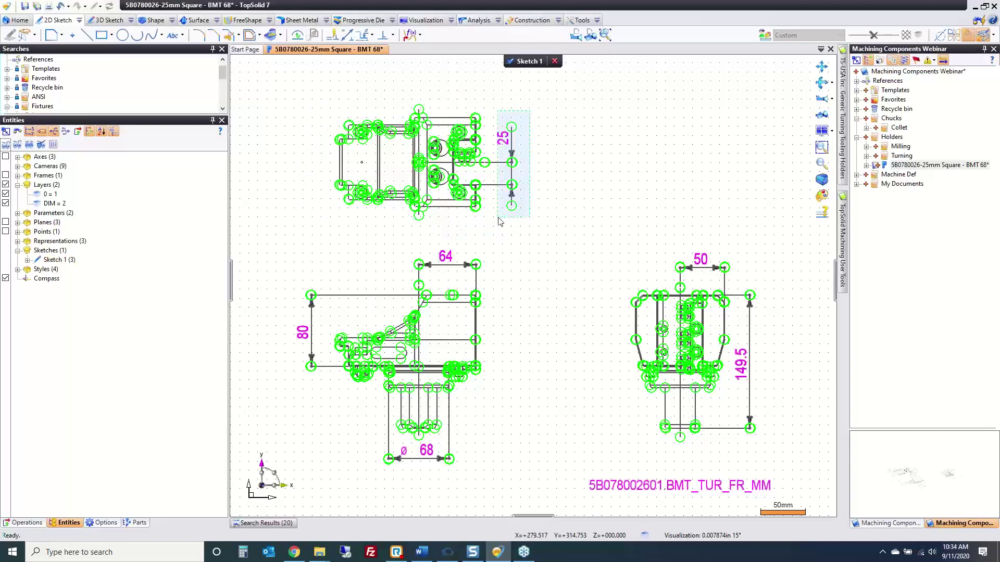
{"action": "key", "text": "Delete"}
Delete the horizontal and vertical centerlines from the holder's top view
{"action": "scroll", "coordinate": [462, 168], "scroll_direction": "up", "scroll_amount": 4}
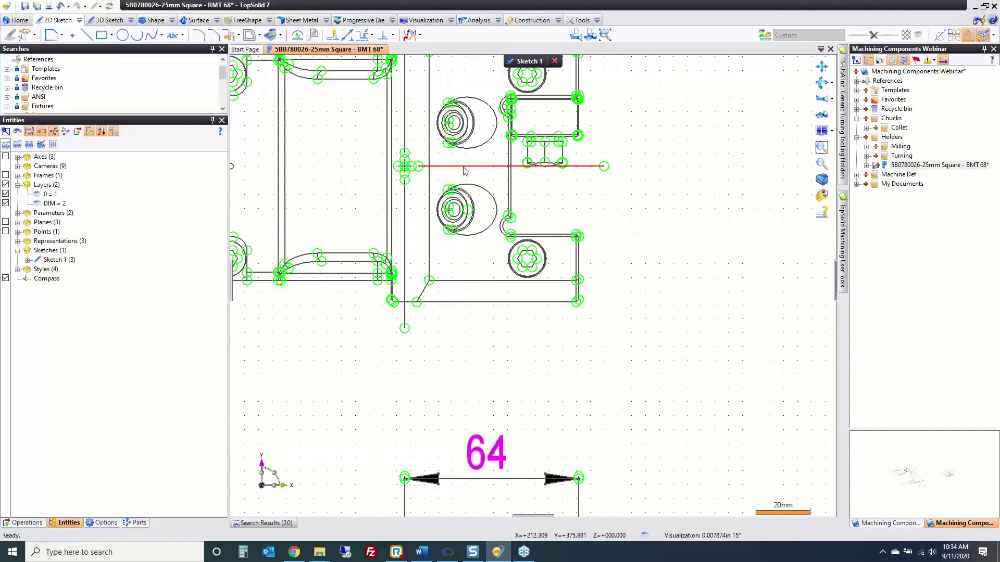
{"action": "left_click", "coordinate": [465, 167]}
{"action": "key", "text": "Delete"}
{"action": "left_click", "coordinate": [407, 138]}
{"action": "key", "text": "Delete"}
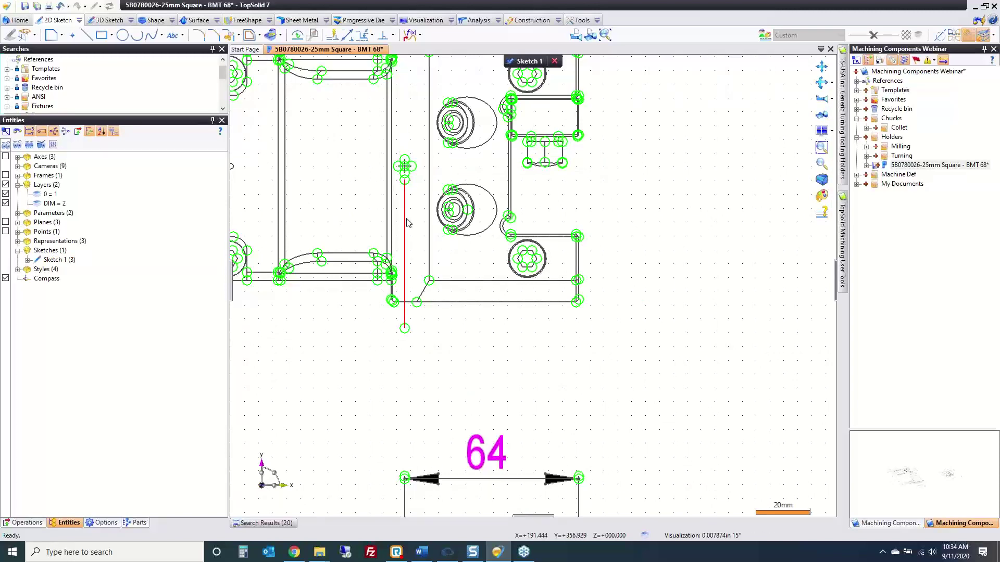
Delete the 64, 80 and diameter 68 mm dimensions from the holder's front view
{"action": "scroll", "coordinate": [482, 198], "scroll_direction": "down", "scroll_amount": 3}
{"action": "scroll", "coordinate": [513, 334], "scroll_direction": "up", "scroll_amount": 2}
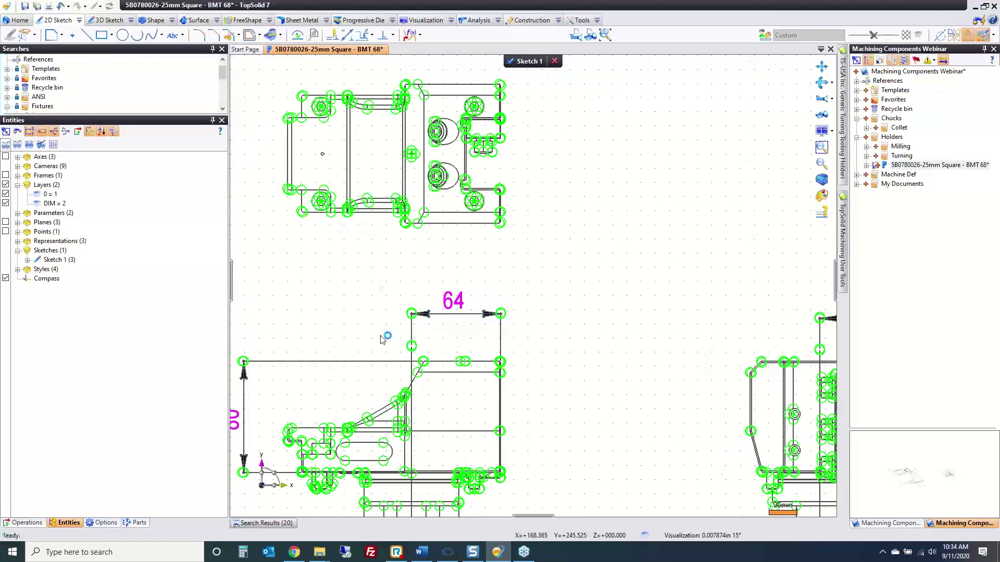
{"action": "middle_click_drag", "start_coordinate": [307, 335], "coordinate": [417, 239]}
{"action": "left_click_drag", "start_coordinate": [365, 242], "coordinate": [311, 461]}
{"action": "key", "text": "Delete"}
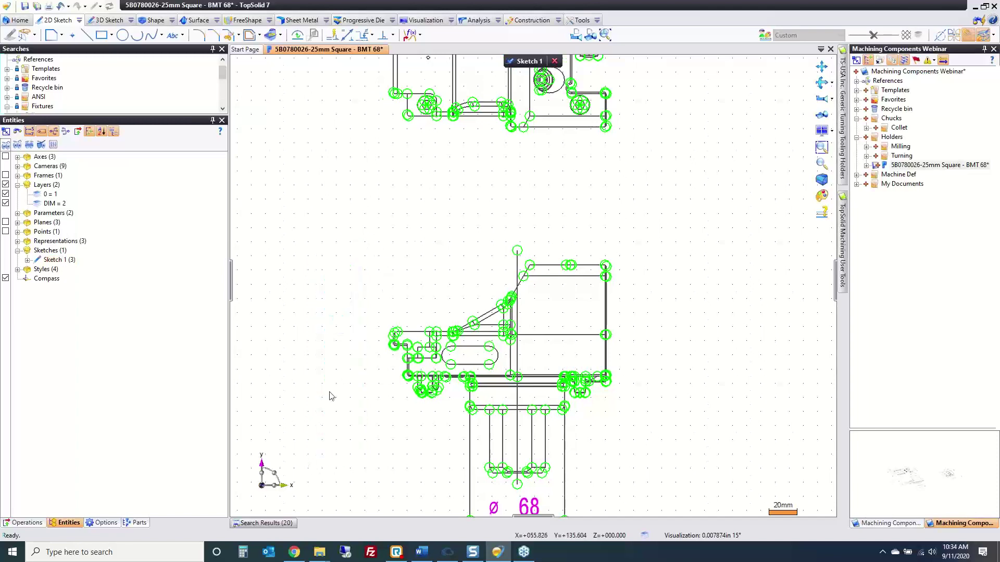
{"action": "middle_click_drag", "start_coordinate": [329, 396], "coordinate": [319, 201]}
{"action": "left_click_drag", "start_coordinate": [580, 323], "coordinate": [404, 397]}
{"action": "key", "text": "Delete"}
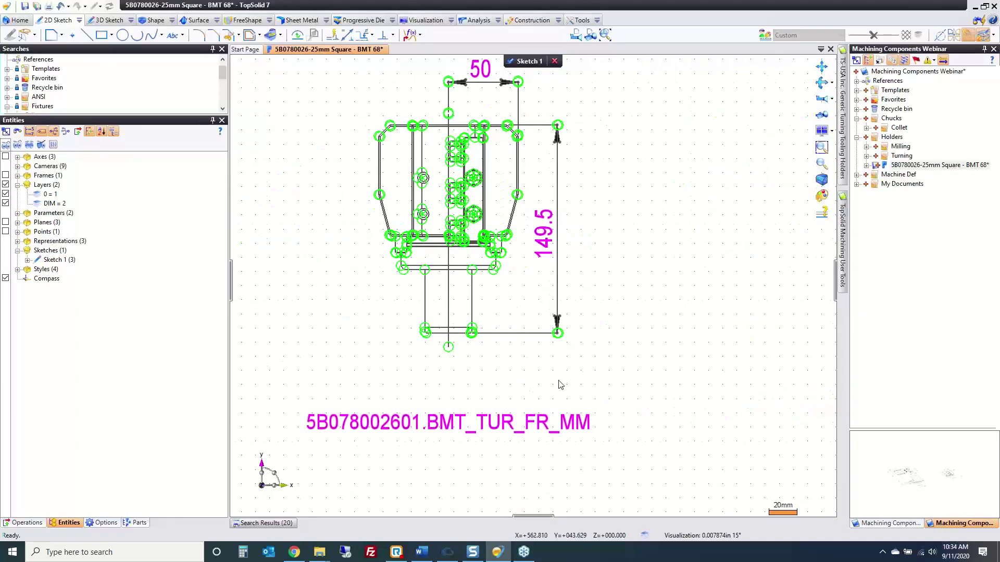
Delete the part number text below the holder's side view and that view's 149.5 mm height dimension
{"action": "left_click", "coordinate": [560, 383]}
{"action": "key", "text": "Delete"}
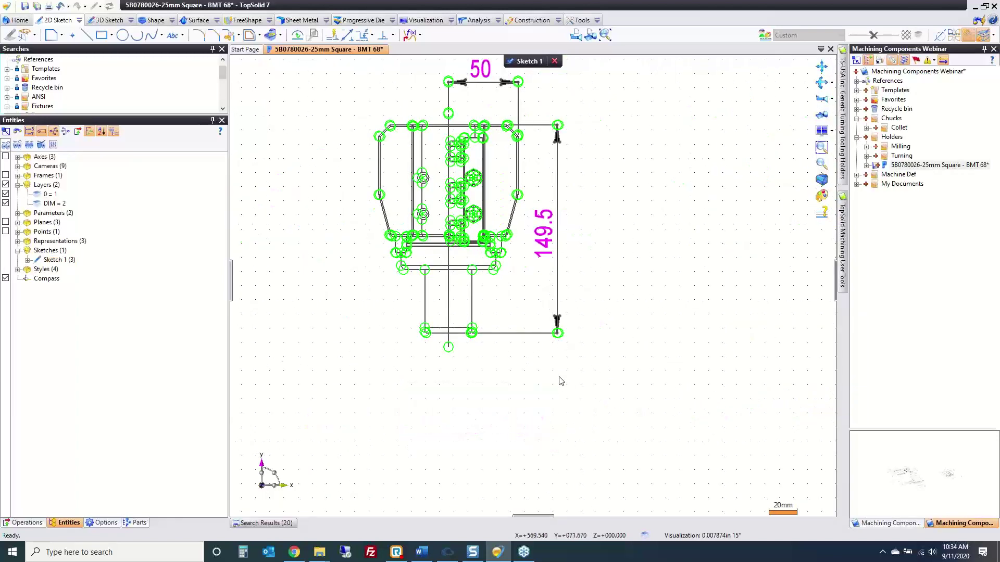
{"action": "left_click_drag", "start_coordinate": [611, 107], "coordinate": [527, 374]}
{"action": "key", "text": "Delete"}
{"action": "middle_click_drag", "start_coordinate": [573, 139], "coordinate": [591, 270]}
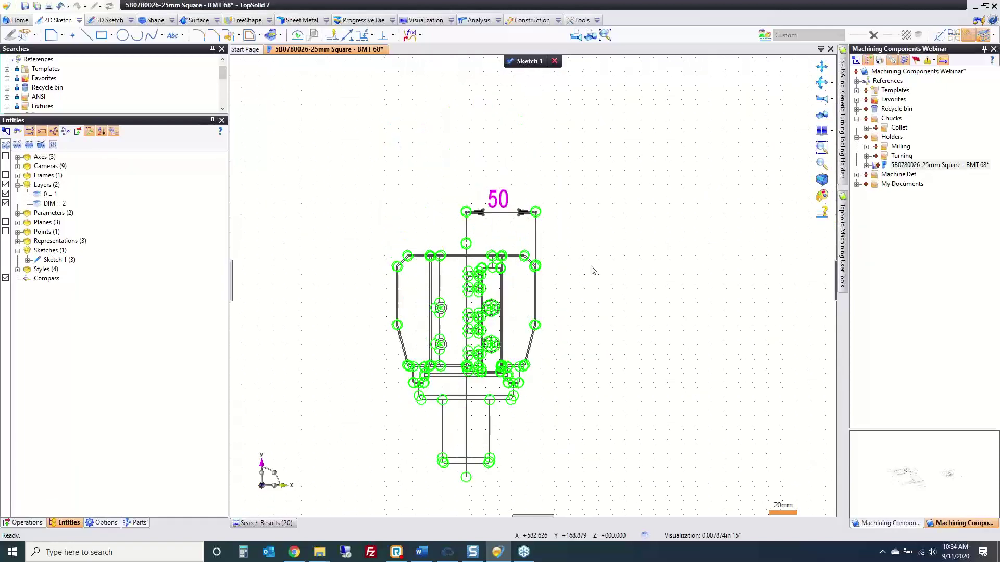
Delete the 50 mm dimension above the holder's side view and finish editing the imported sketch
{"action": "left_click_drag", "start_coordinate": [573, 190], "coordinate": [461, 218]}
{"action": "key", "text": "Delete"}
{"action": "scroll", "coordinate": [584, 205], "scroll_direction": "down", "scroll_amount": 4}
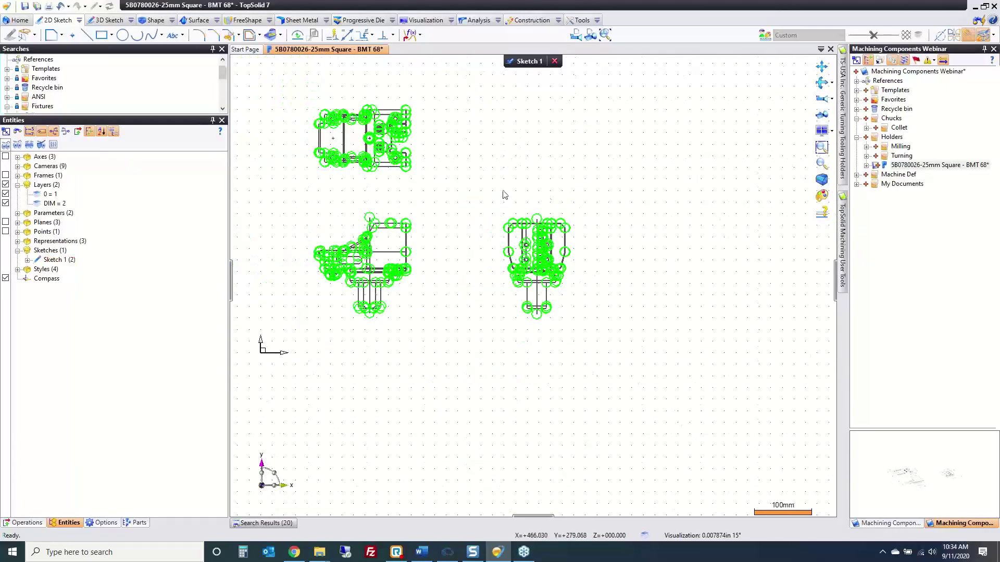
{"action": "middle_click_drag", "start_coordinate": [505, 195], "coordinate": [569, 208]}
{"action": "left_click", "coordinate": [526, 61]}
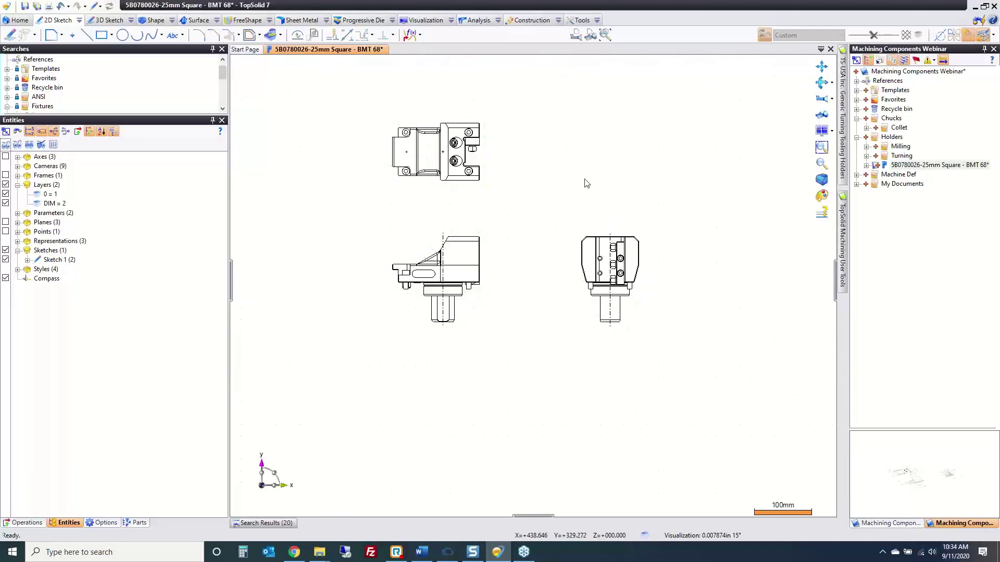
Start a new sketch over the imported views and launch the Contour Wizard
{"action": "right_click", "coordinate": [364, 117]}
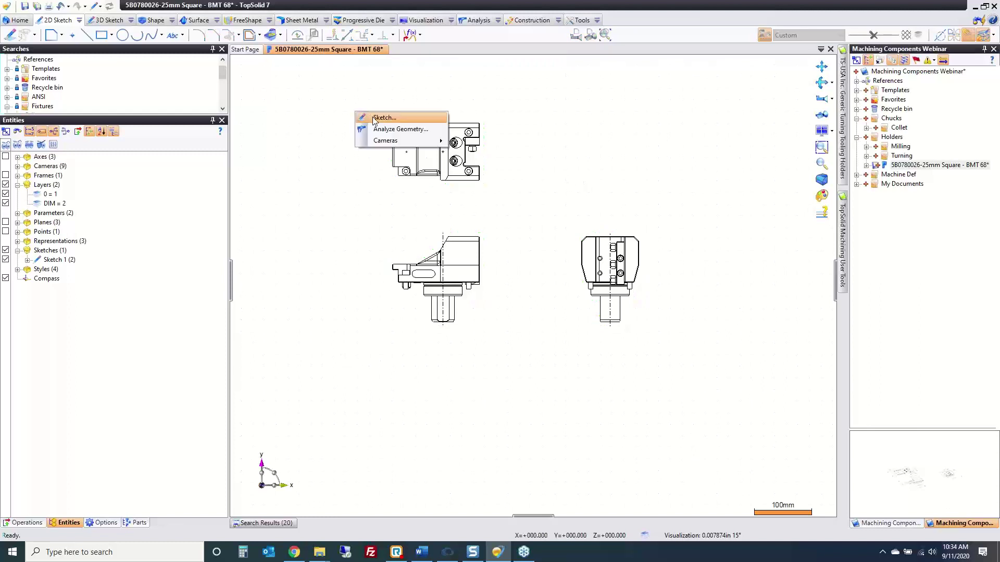
{"action": "left_click", "coordinate": [374, 118]}
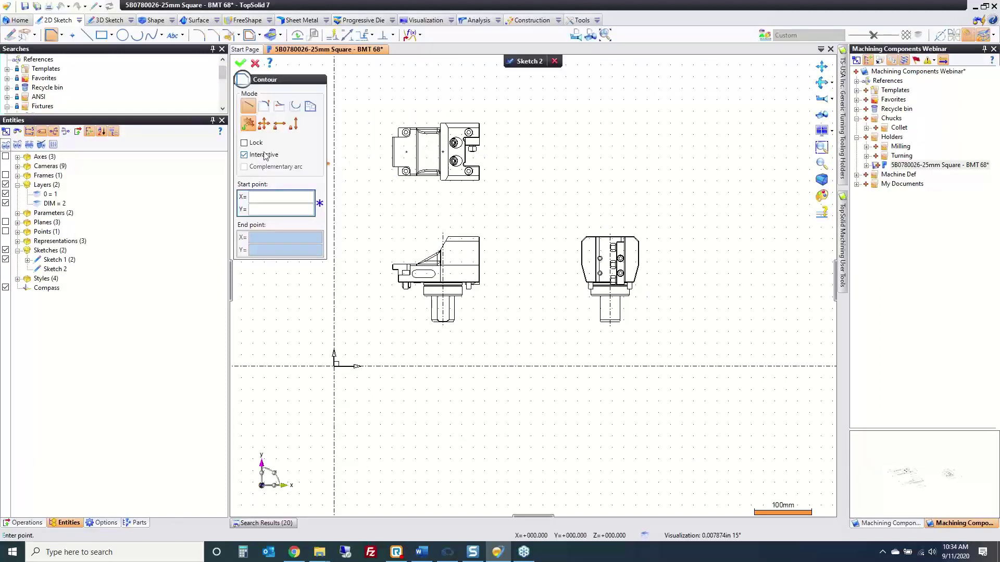
{"action": "left_click", "coordinate": [62, 35]}
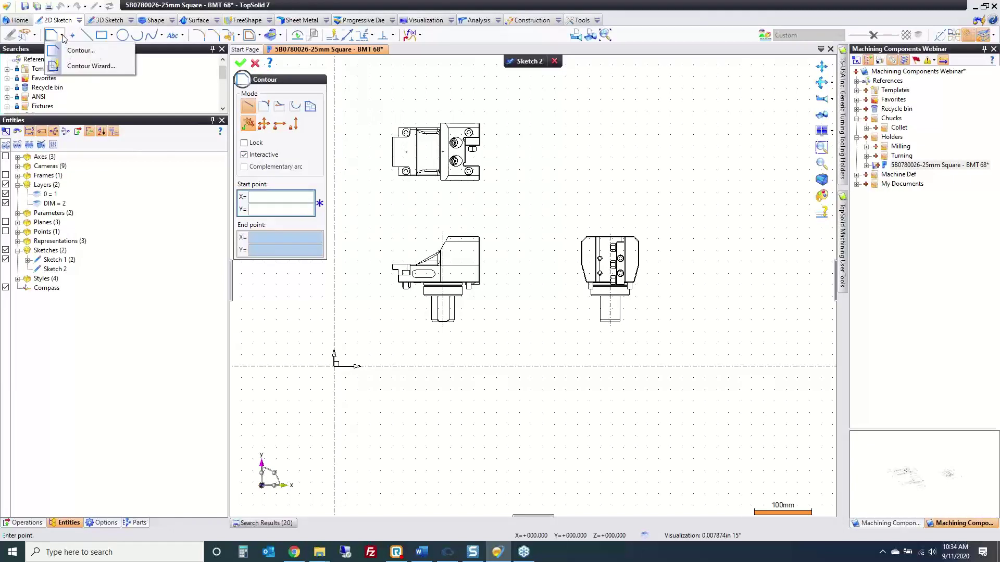
{"action": "left_click", "coordinate": [74, 66]}
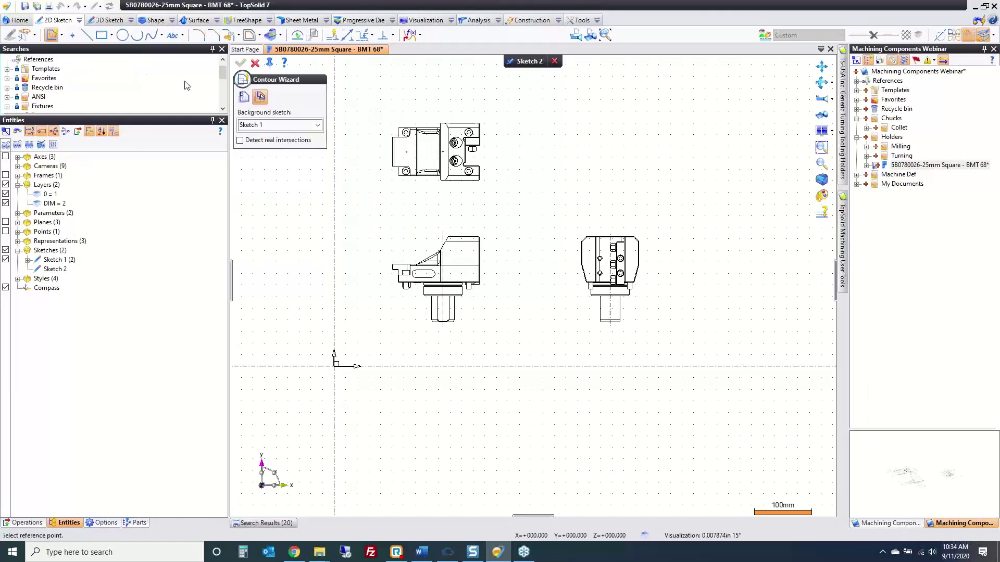
Try tracing the narrow end and upper edge of the holder's top view in the wizard's Path mode, and delete the traced contour
{"action": "left_click", "coordinate": [243, 97]}
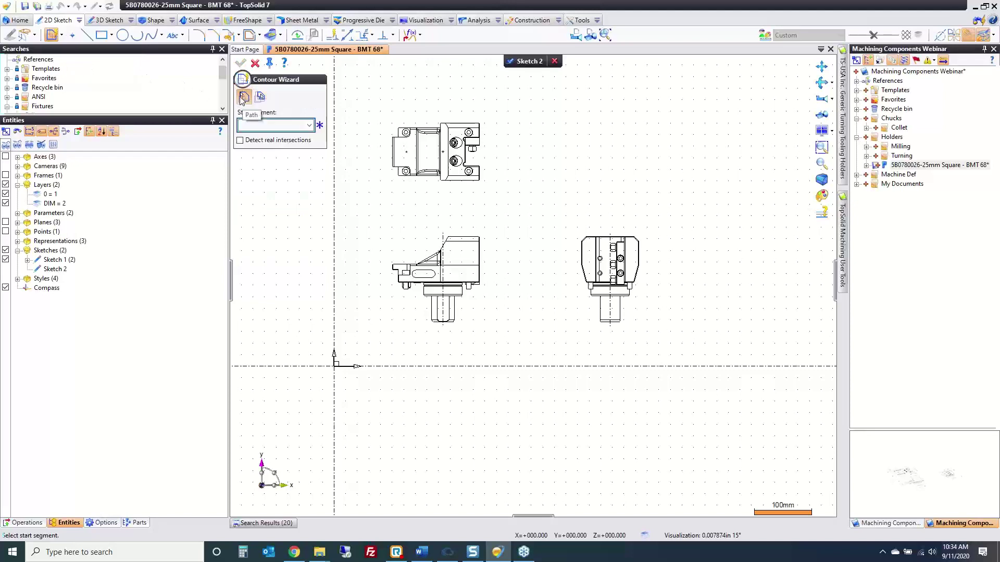
{"action": "scroll", "coordinate": [408, 124], "scroll_direction": "up", "scroll_amount": 5}
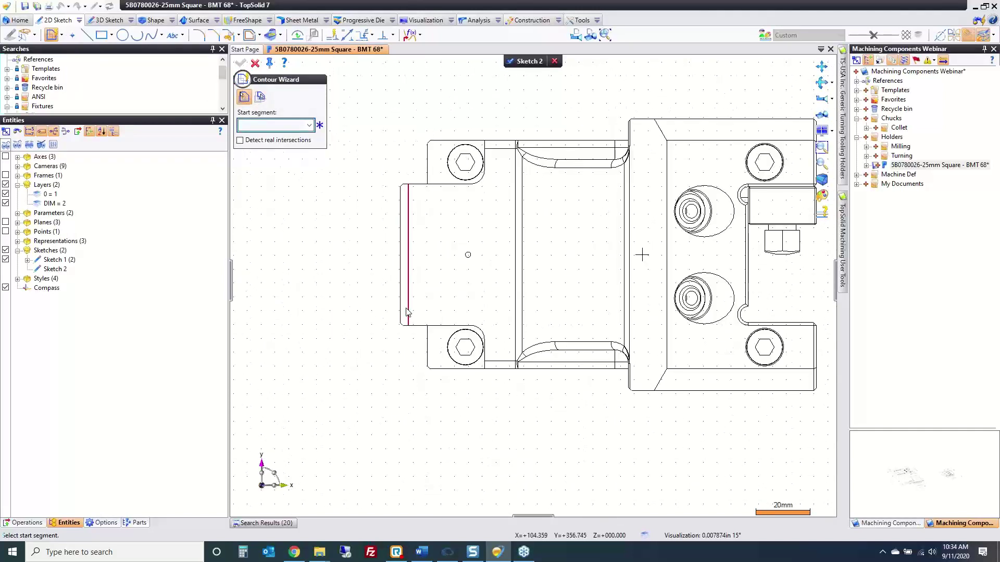
{"action": "left_click", "coordinate": [407, 311]}
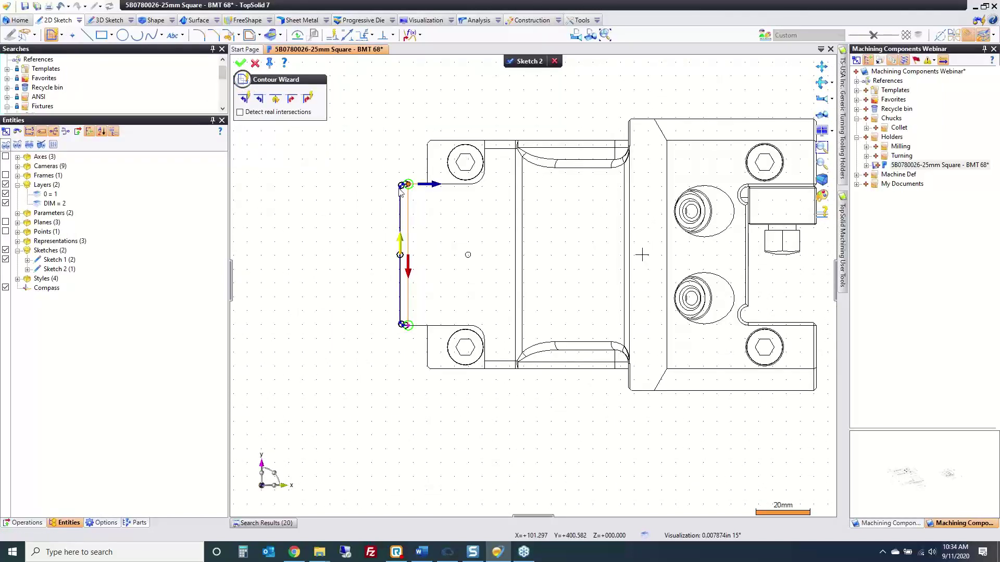
{"action": "left_click", "coordinate": [435, 184]}
{"action": "left_click", "coordinate": [444, 142]}
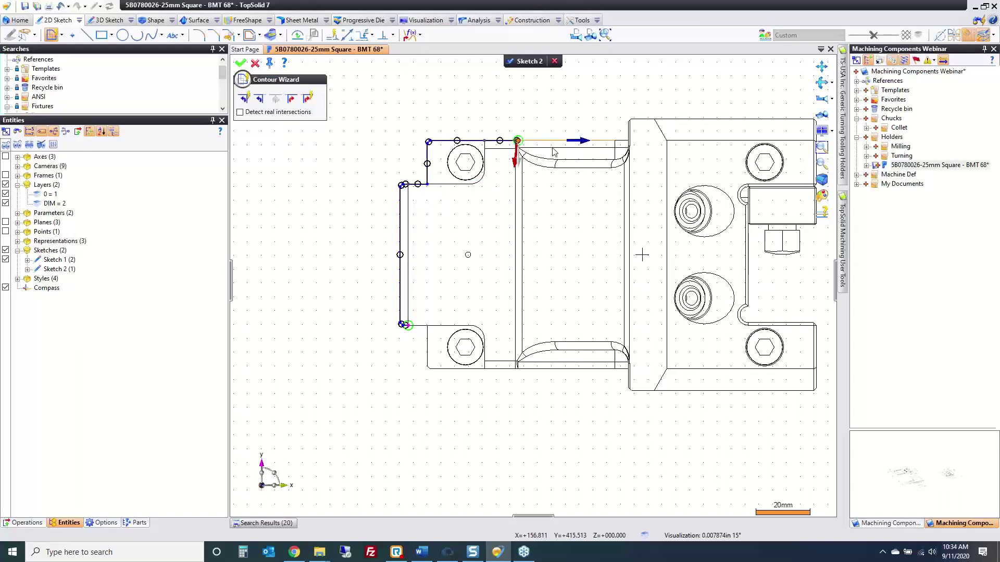
{"action": "left_click", "coordinate": [524, 141]}
{"action": "left_click", "coordinate": [640, 142]}
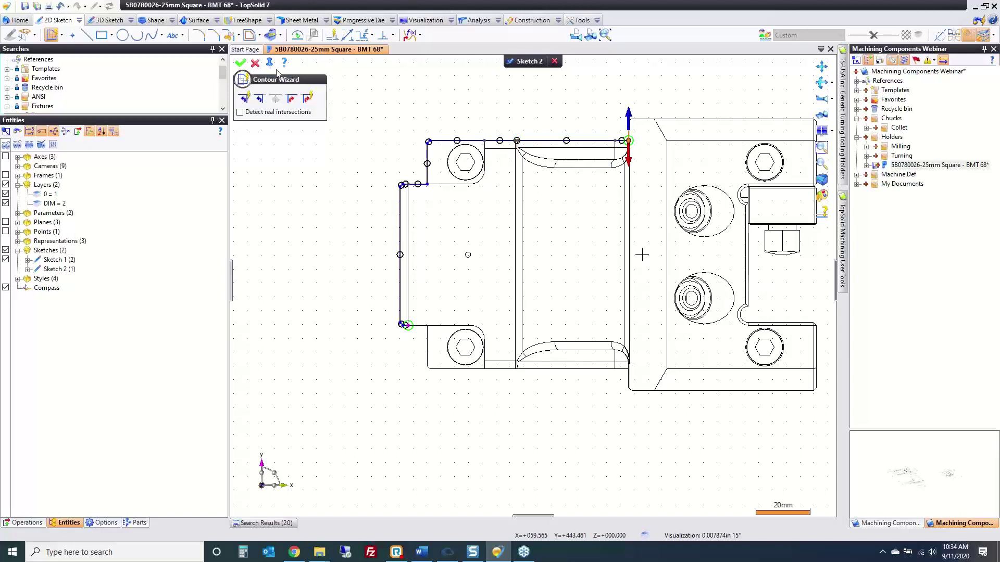
{"action": "left_click", "coordinate": [240, 63]}
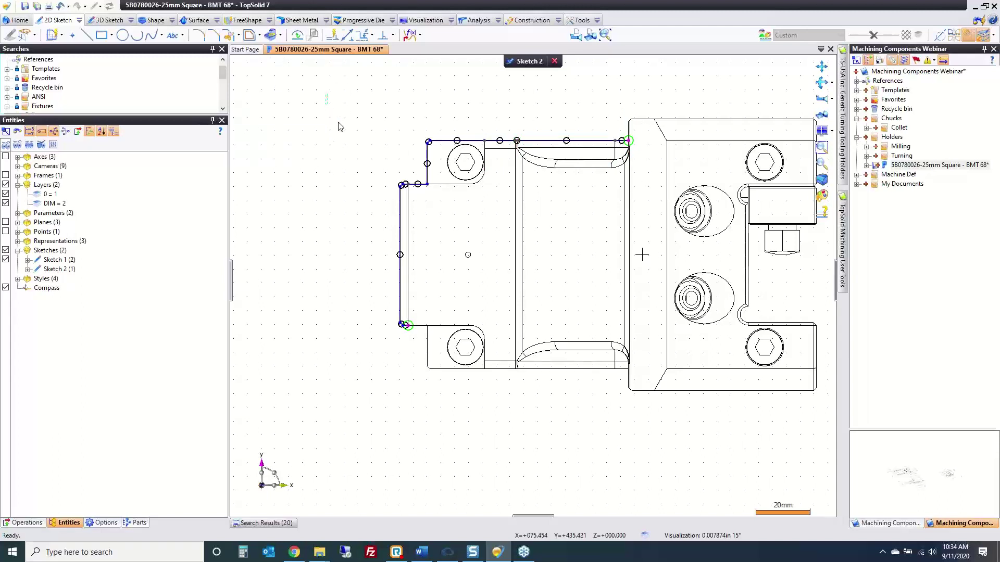
{"action": "left_click_drag", "start_coordinate": [328, 94], "coordinate": [664, 399]}
{"action": "key", "text": "Delete"}
Generate the outer contour of the holder's top view with the Contour Wizard's Region mode, using Sketch 1 as background
{"action": "middle_click_drag", "start_coordinate": [556, 395], "coordinate": [402, 312]}
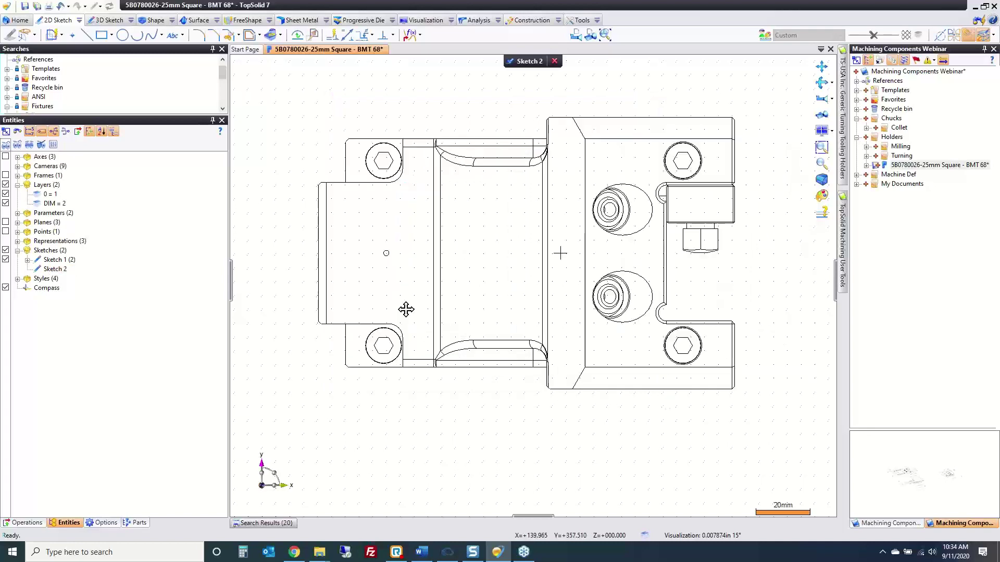
{"action": "scroll", "coordinate": [401, 312], "scroll_direction": "down", "scroll_amount": 1}
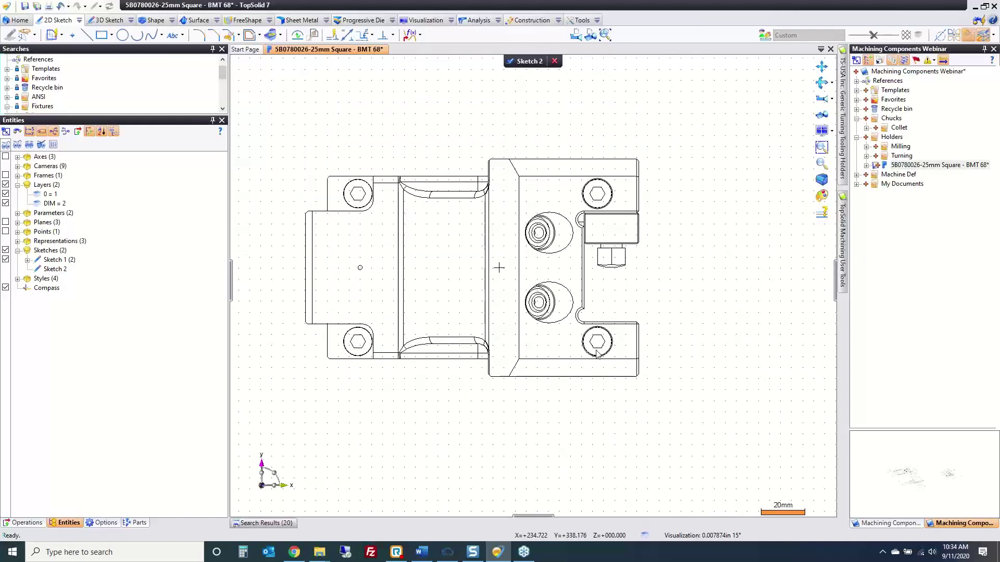
{"action": "left_click", "coordinate": [52, 36]}
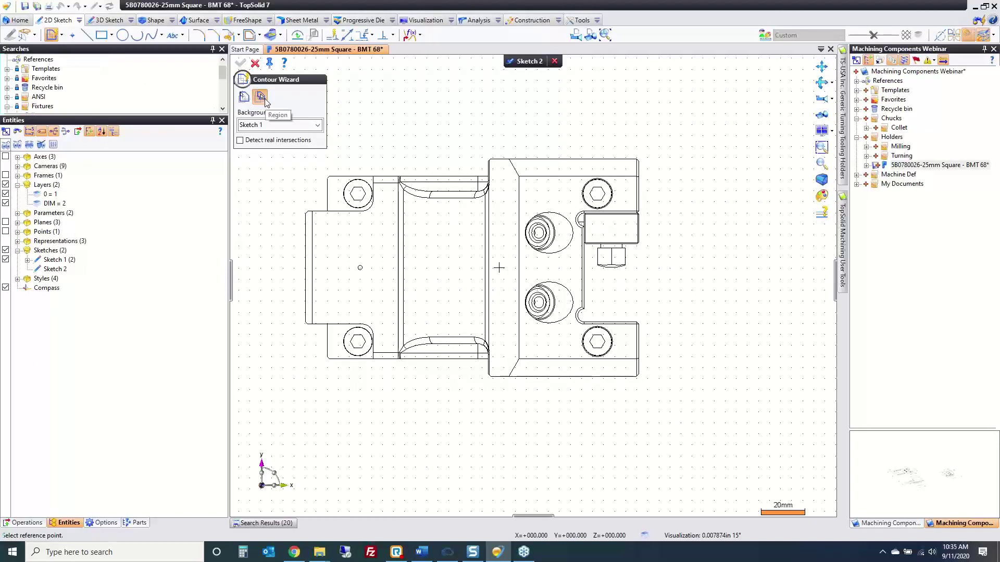
{"action": "left_click", "coordinate": [447, 174]}
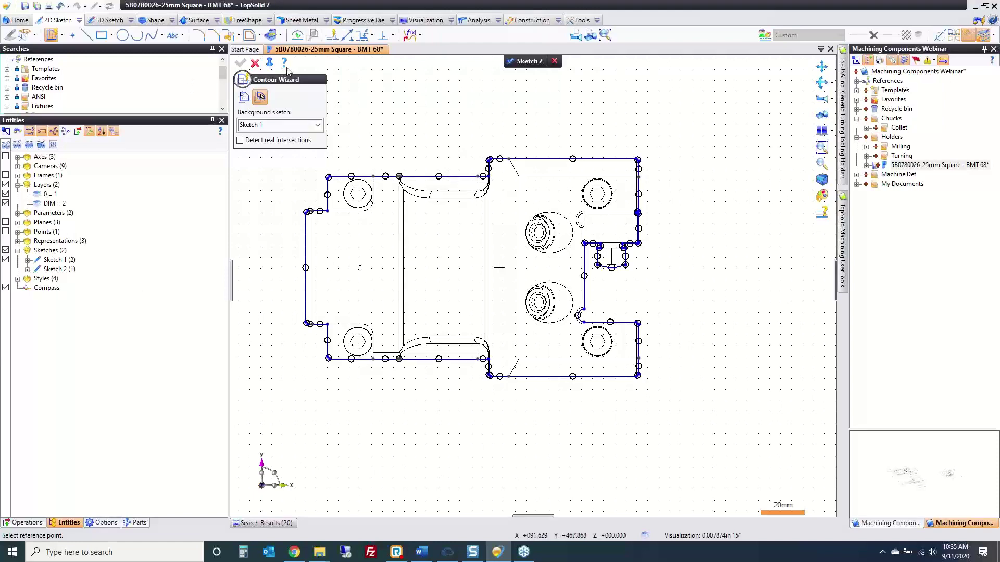
{"action": "left_click", "coordinate": [255, 62]}
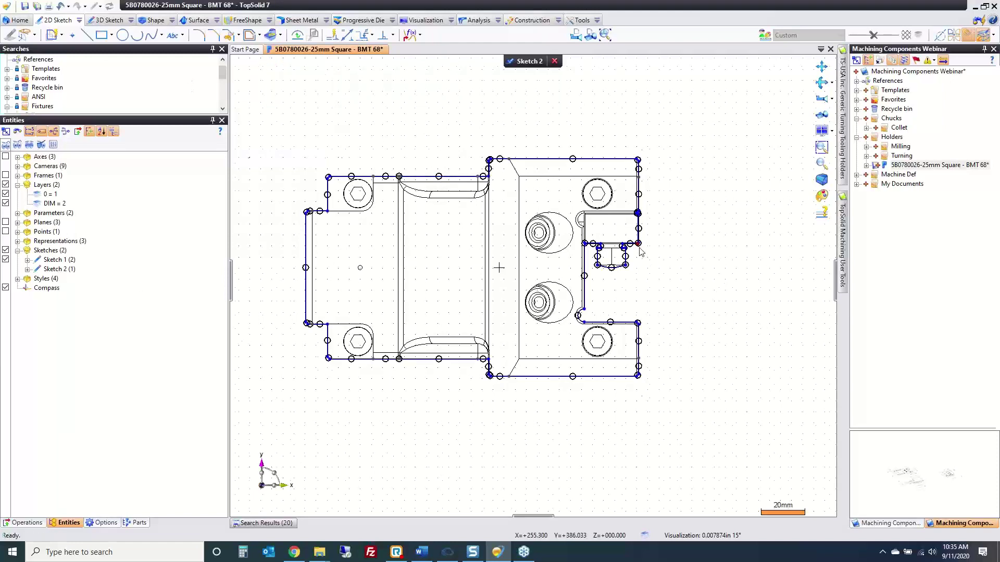
Place a sketch point on the center cross mark of the holder's top view
{"action": "scroll", "coordinate": [637, 263], "scroll_direction": "up", "scroll_amount": 1}
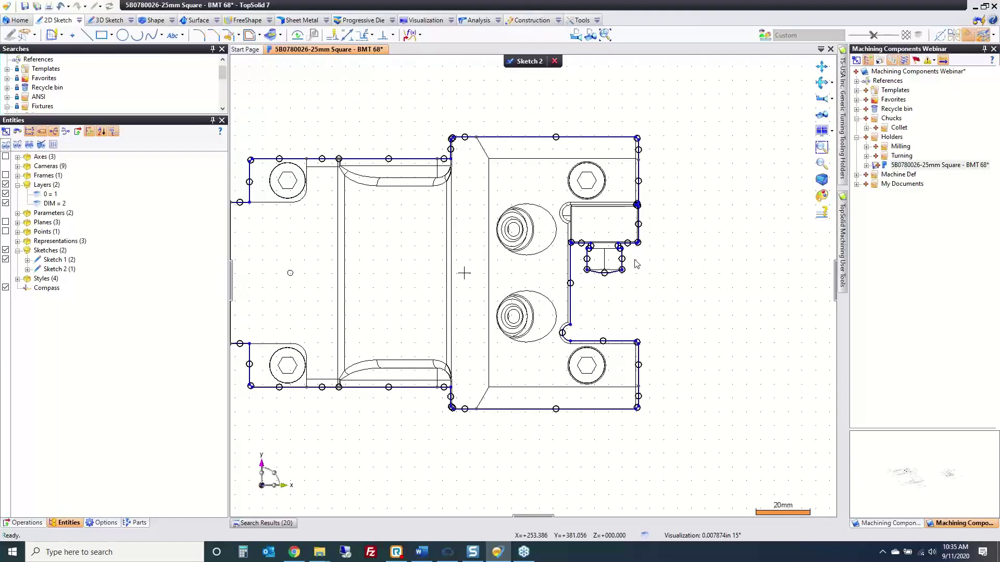
{"action": "left_click", "coordinate": [71, 35]}
{"action": "left_click", "coordinate": [465, 274]}
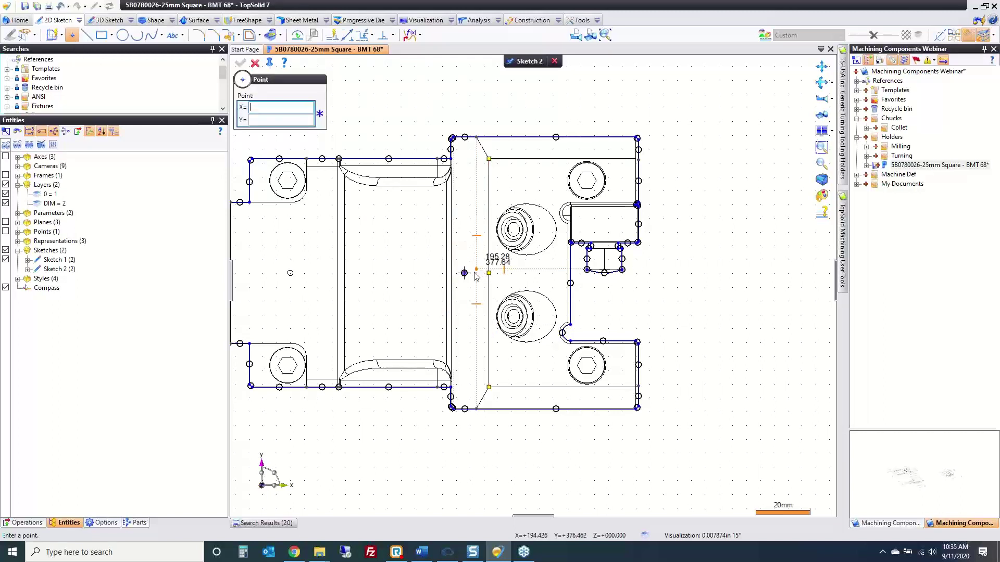
{"action": "left_click", "coordinate": [255, 63]}
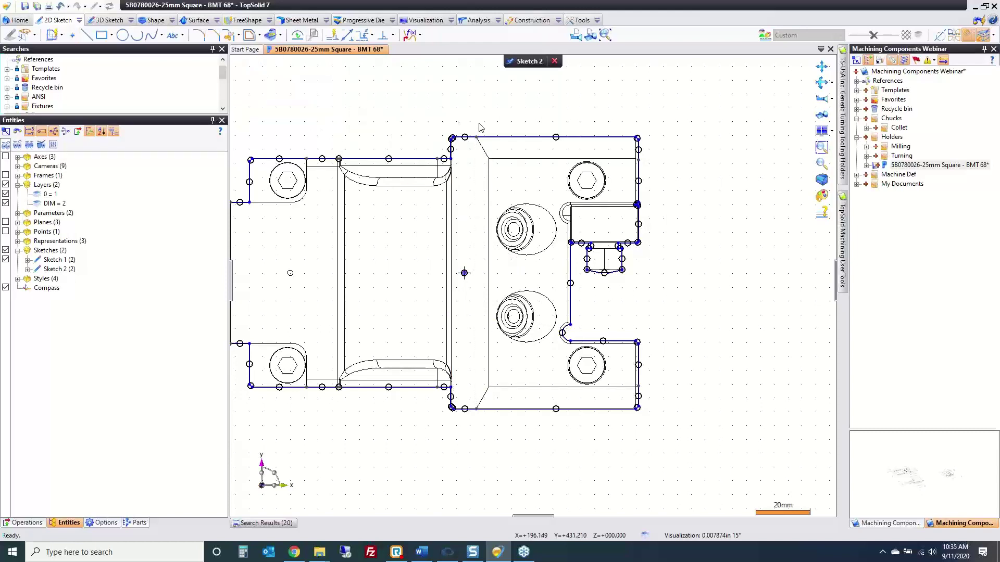
Delete the contour segments around the clamping block and its bolt, including the block's small chamfer segment
{"action": "scroll", "coordinate": [627, 246], "scroll_direction": "up", "scroll_amount": 3}
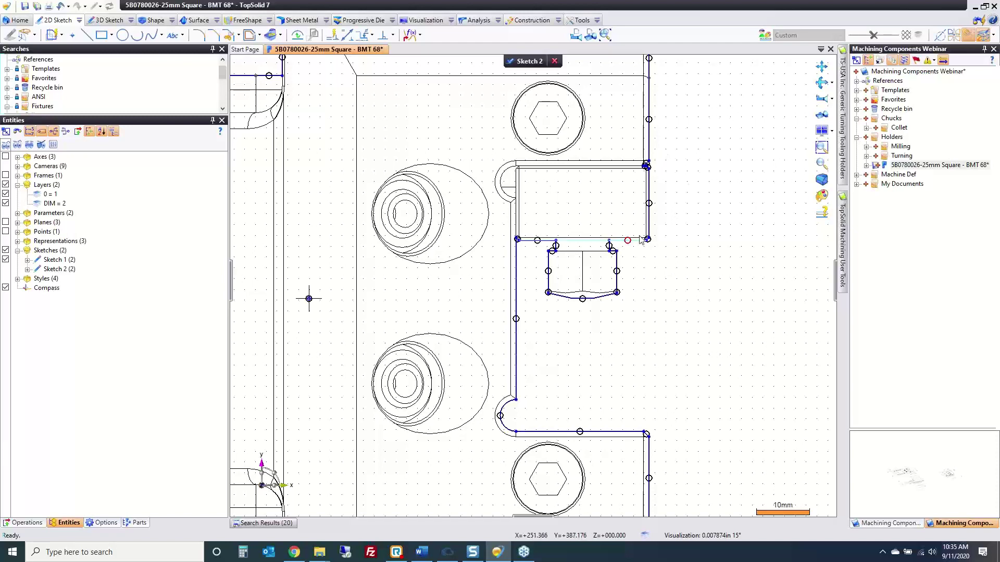
{"action": "left_click_drag", "start_coordinate": [670, 191], "coordinate": [533, 325]}
{"action": "key", "text": "Escape"}
{"action": "scroll", "coordinate": [616, 179], "scroll_direction": "up", "scroll_amount": 10}
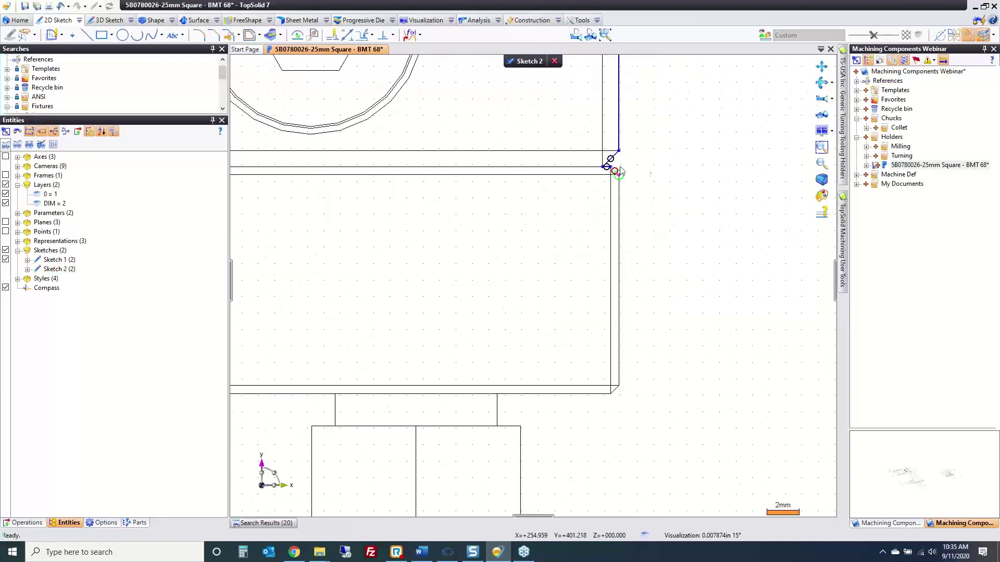
{"action": "scroll", "coordinate": [617, 183], "scroll_direction": "down", "scroll_amount": 6}
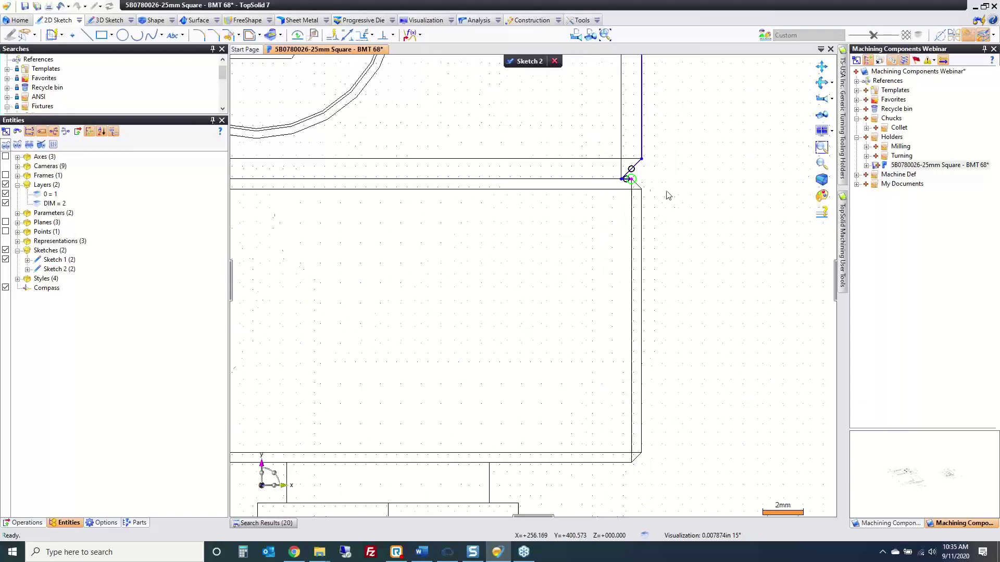
Extend the two open contour ends so they meet at the tool slot's upper inner corner
{"action": "scroll", "coordinate": [392, 333], "scroll_direction": "up", "scroll_amount": 4}
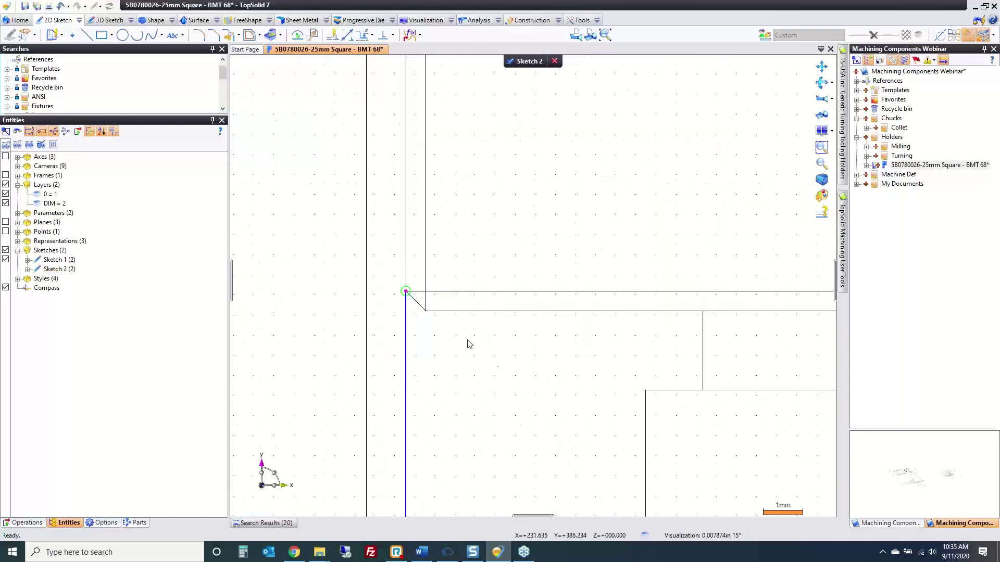
{"action": "scroll", "coordinate": [390, 329], "scroll_direction": "down", "scroll_amount": 4}
{"action": "scroll", "coordinate": [397, 318], "scroll_direction": "down", "scroll_amount": 1}
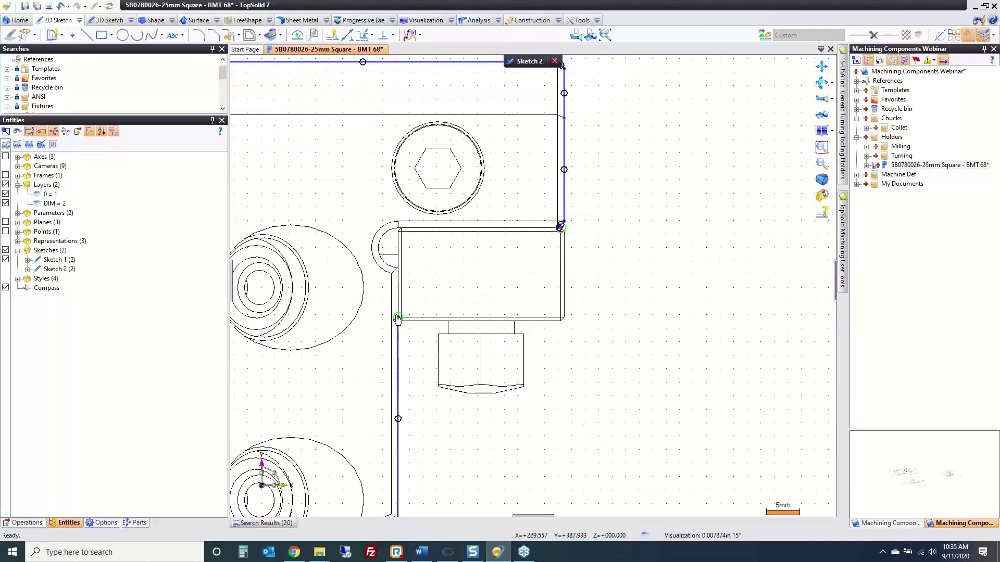
{"action": "scroll", "coordinate": [560, 250], "scroll_direction": "up", "scroll_amount": 3}
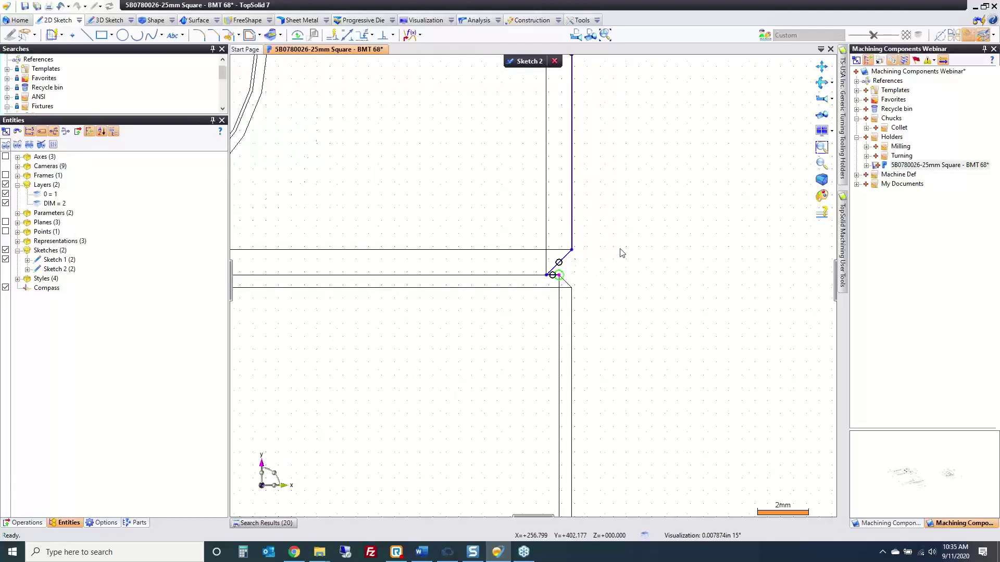
{"action": "scroll", "coordinate": [622, 253], "scroll_direction": "down", "scroll_amount": 2}
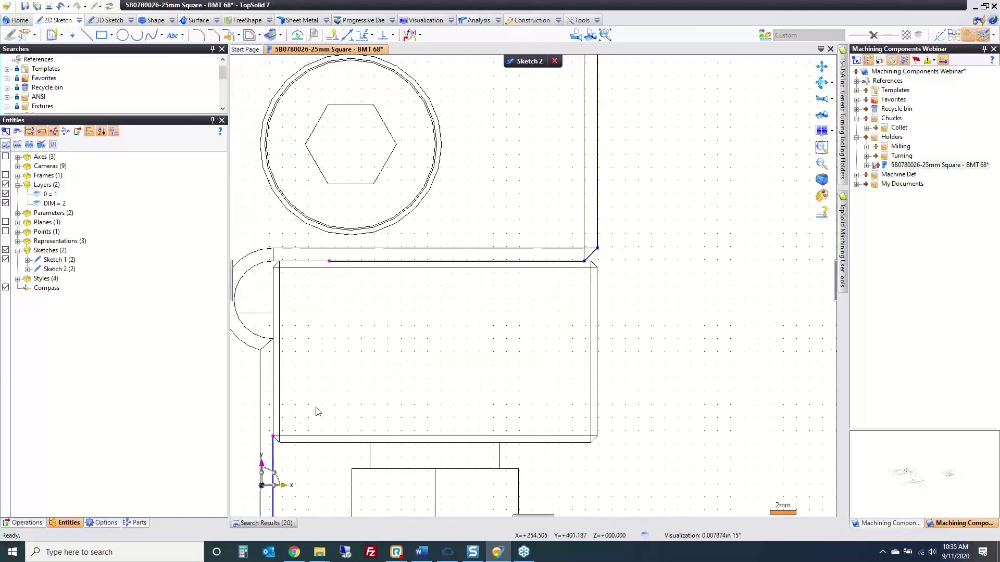
{"action": "left_click", "coordinate": [273, 437]}
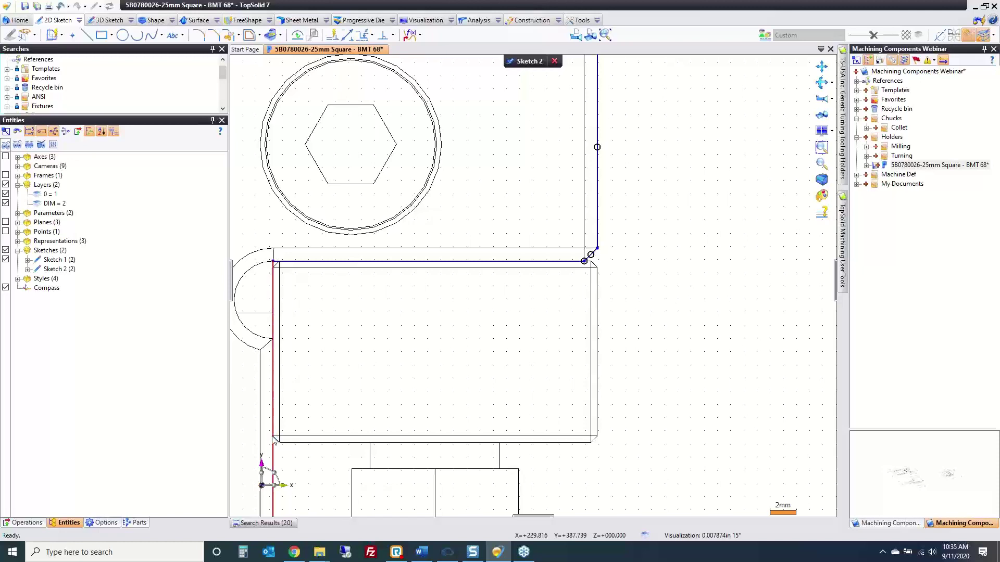
Remove the relief arc at the tool slot's lower inner corner with Segments Removing, and finish the sketch
{"action": "scroll", "coordinate": [364, 291], "scroll_direction": "down", "scroll_amount": 5}
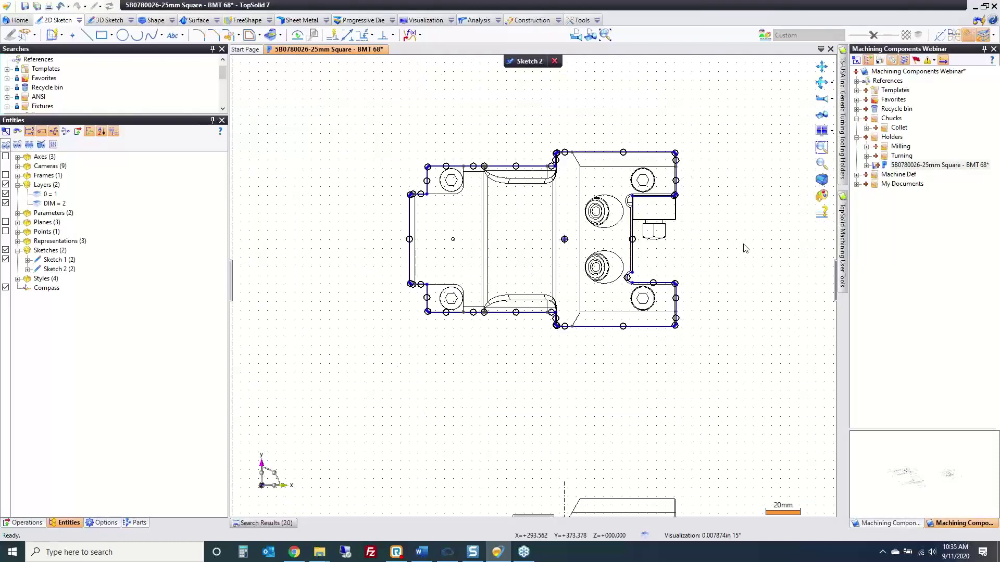
{"action": "scroll", "coordinate": [621, 203], "scroll_direction": "up", "scroll_amount": 3}
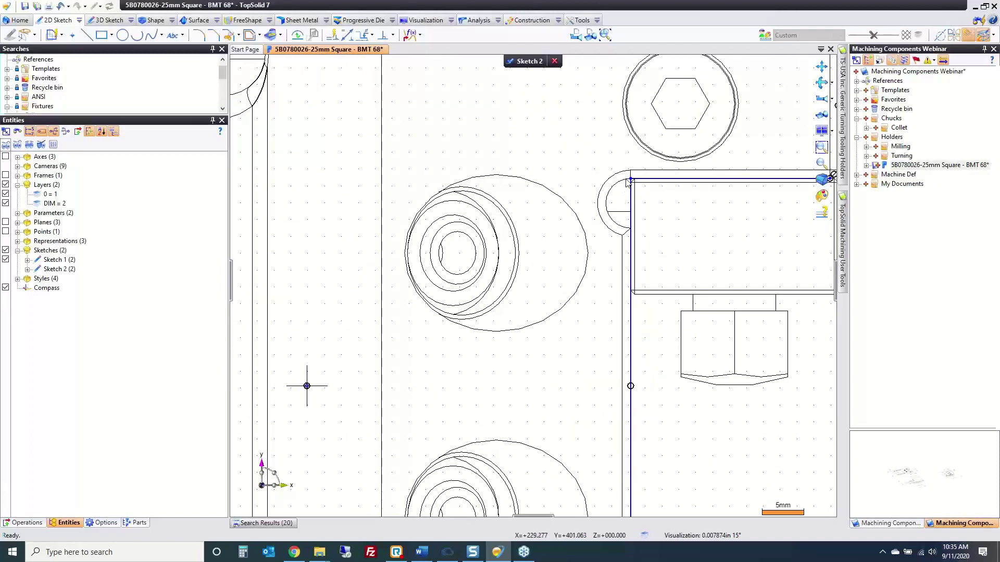
{"action": "middle_click_drag", "start_coordinate": [644, 495], "coordinate": [641, 209]}
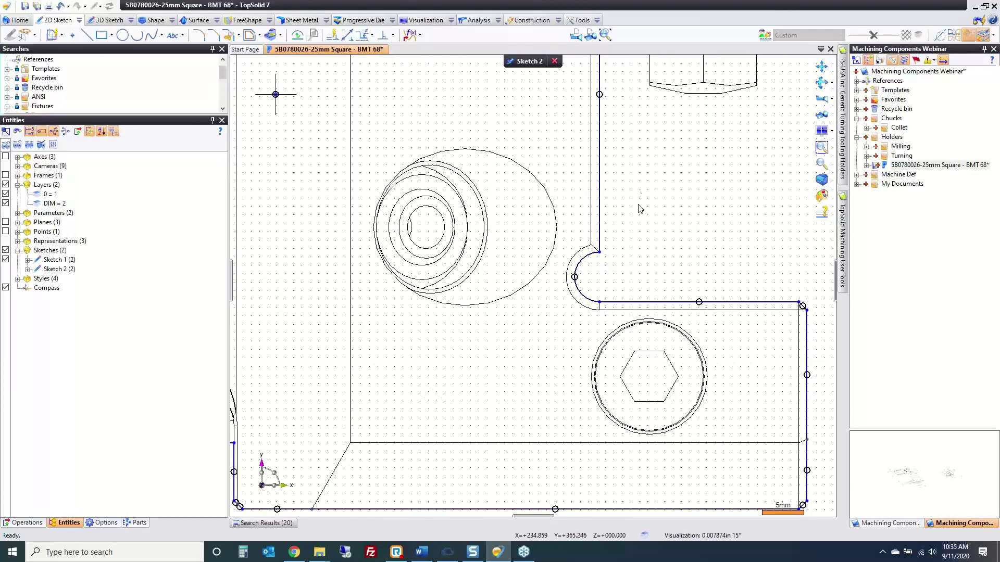
{"action": "right_click", "coordinate": [586, 261]}
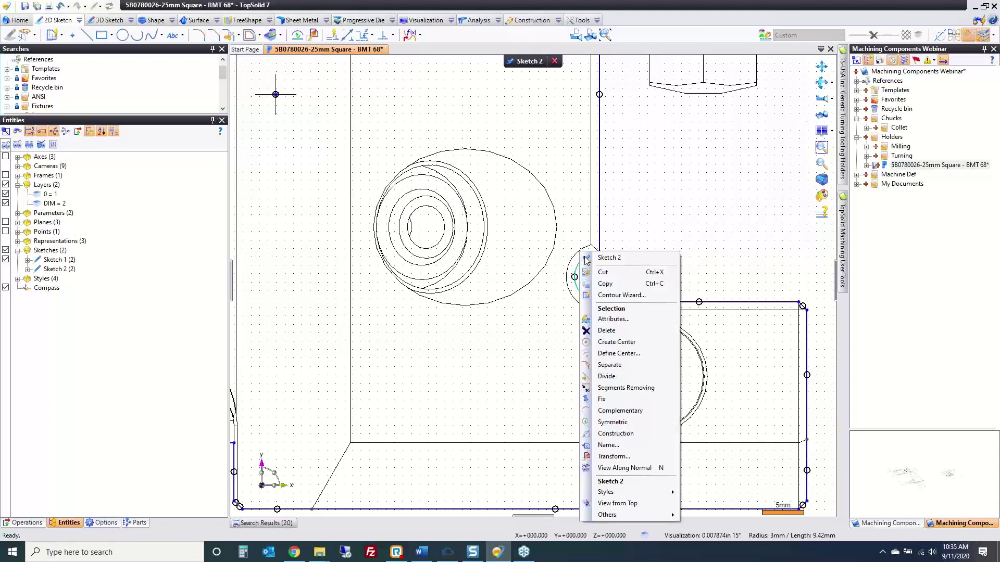
{"action": "left_click", "coordinate": [666, 388]}
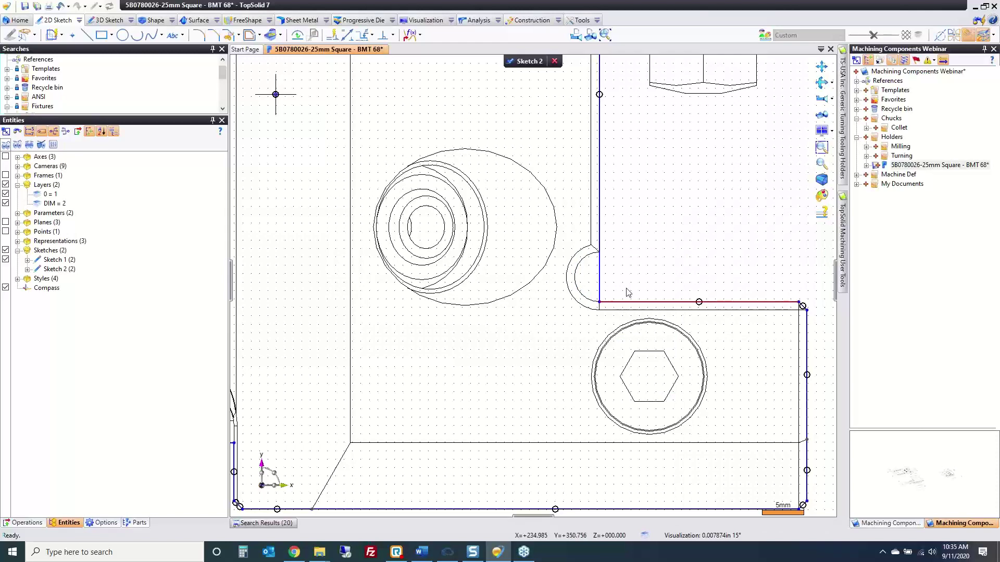
{"action": "scroll", "coordinate": [628, 292], "scroll_direction": "down", "scroll_amount": 5}
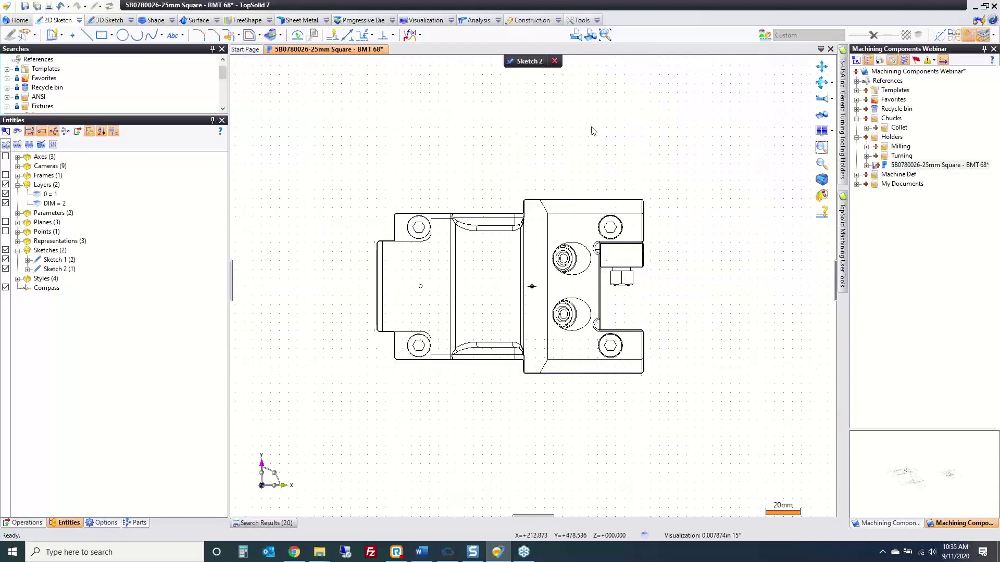
{"action": "key", "text": "Escape"}
{"action": "scroll", "coordinate": [575, 173], "scroll_direction": "down", "scroll_amount": 3}
{"action": "right_click_drag", "start_coordinate": [568, 351], "coordinate": [539, 306]}
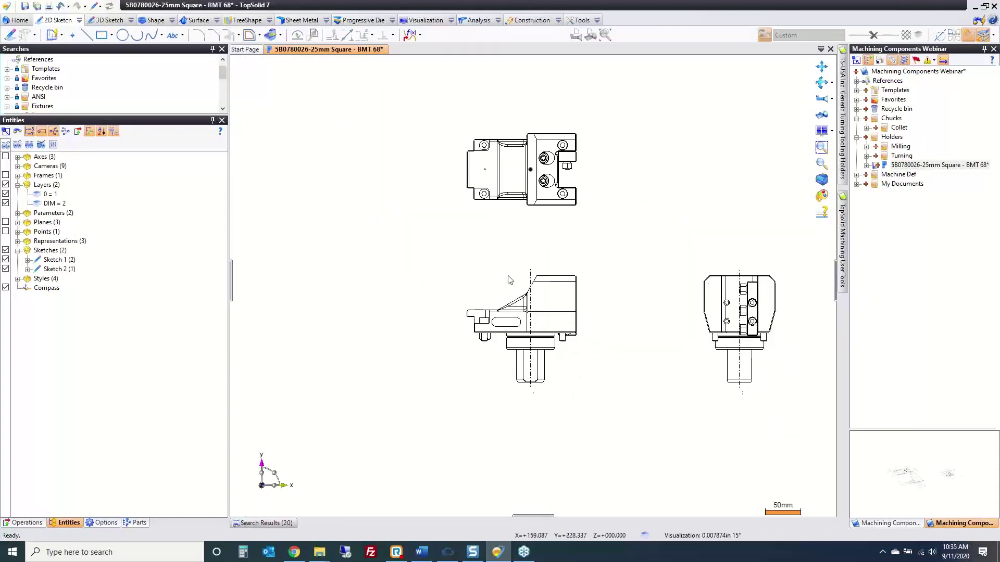
Start a new sketch on the absolute XY plane and trace the side view's outer outline with Contour Wizard, using Sketch 1 as background
{"action": "right_click", "coordinate": [482, 269]}
{"action": "left_click", "coordinate": [483, 267]}
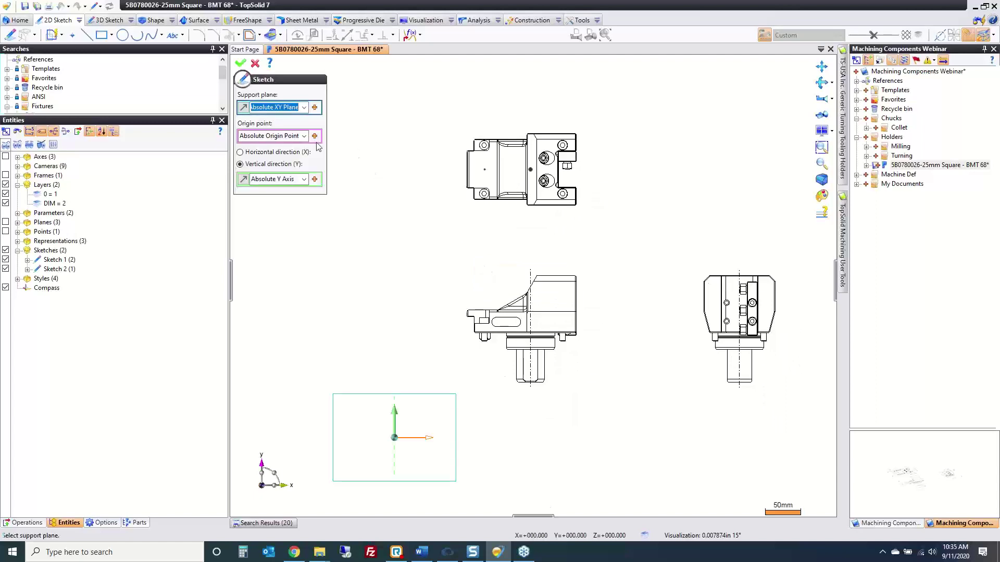
{"action": "left_click", "coordinate": [51, 35]}
{"action": "scroll", "coordinate": [481, 281], "scroll_direction": "up", "scroll_amount": 3}
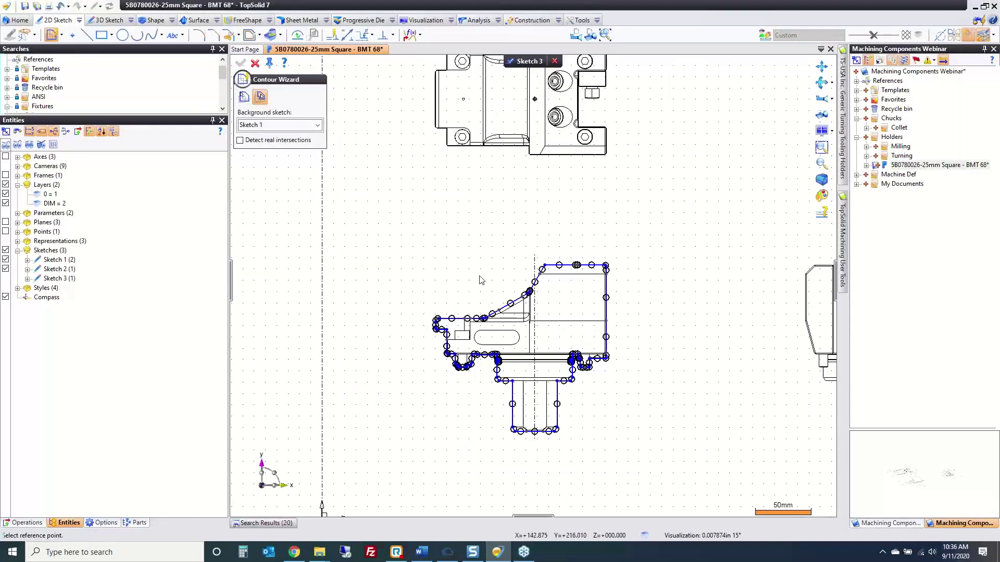
Place a sketch point where the side view's shank centerline meets the body's seating face, and finish the sketch
{"action": "left_click", "coordinate": [72, 34]}
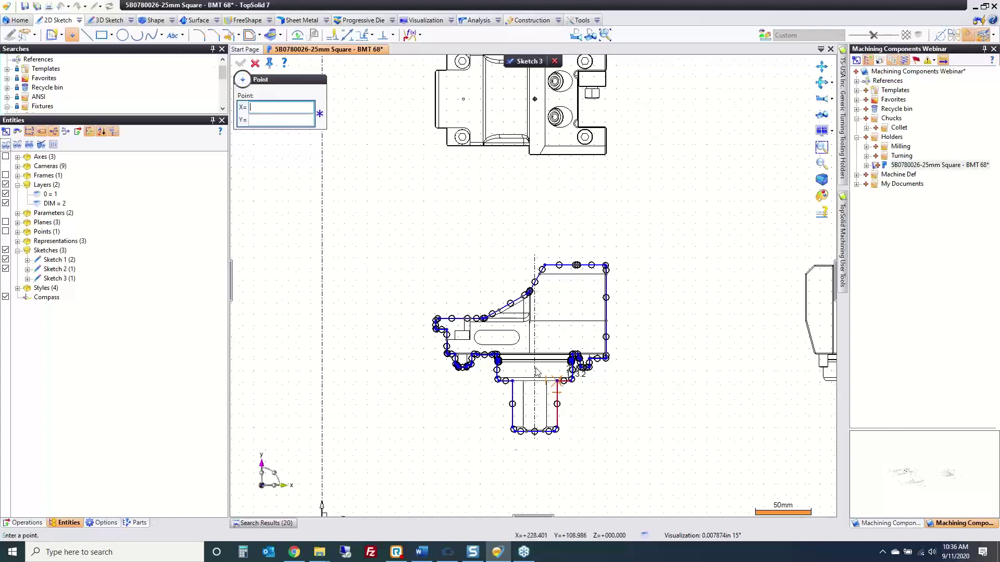
{"action": "scroll", "coordinate": [537, 372], "scroll_direction": "up", "scroll_amount": 6}
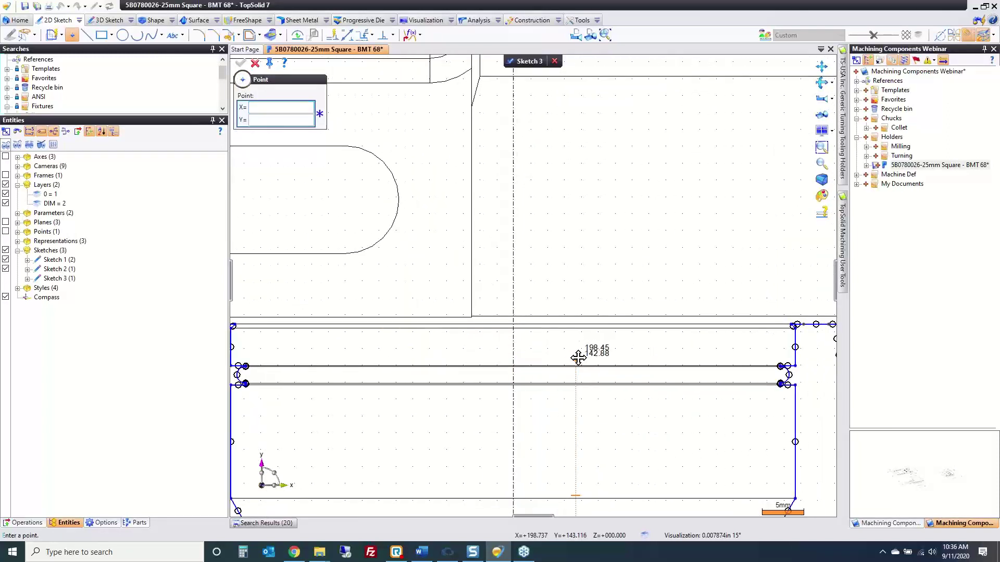
{"action": "left_click", "coordinate": [513, 324]}
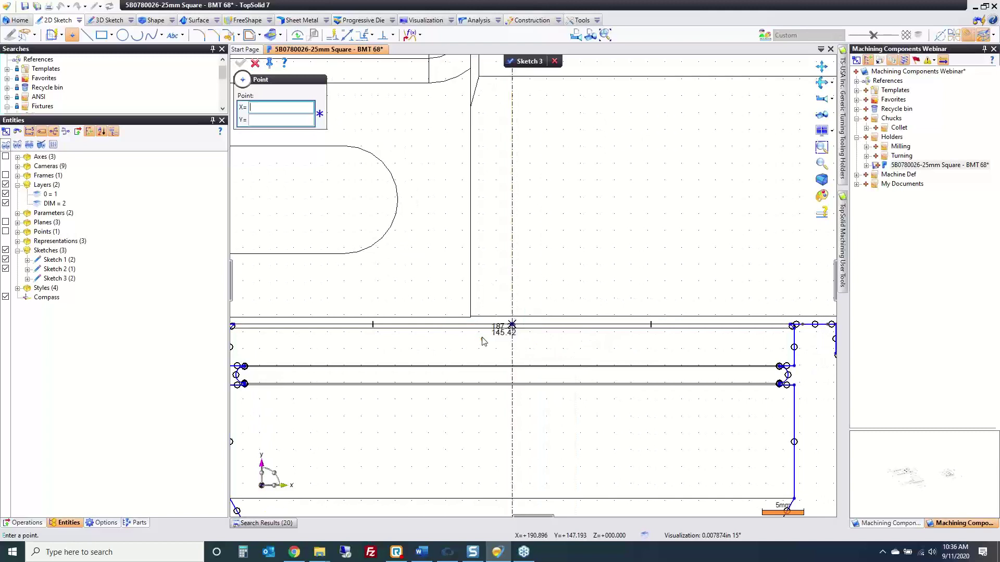
{"action": "scroll", "coordinate": [482, 341], "scroll_direction": "down", "scroll_amount": 6}
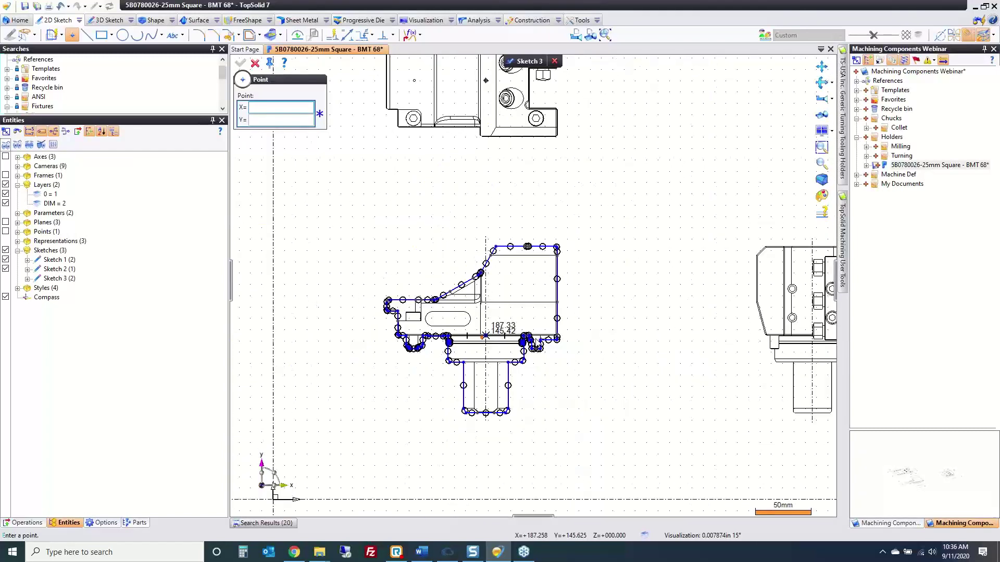
{"action": "left_click", "coordinate": [255, 64]}
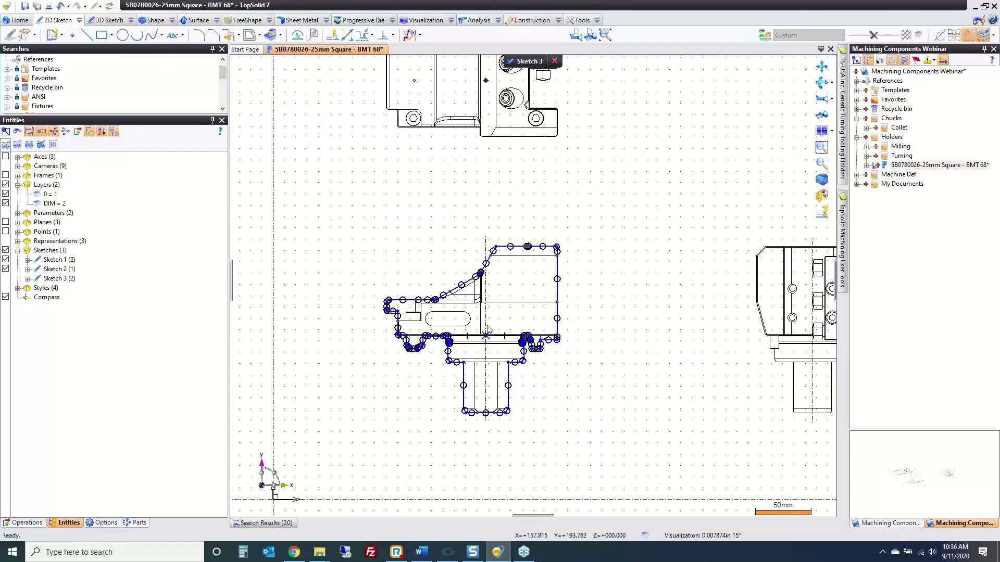
{"action": "left_click", "coordinate": [526, 63]}
Start another sketch on the absolute XY plane and trace the end view's outer outline with Contour Wizard, using Sketch 1 as background
{"action": "middle_click_drag", "start_coordinate": [677, 298], "coordinate": [400, 289]}
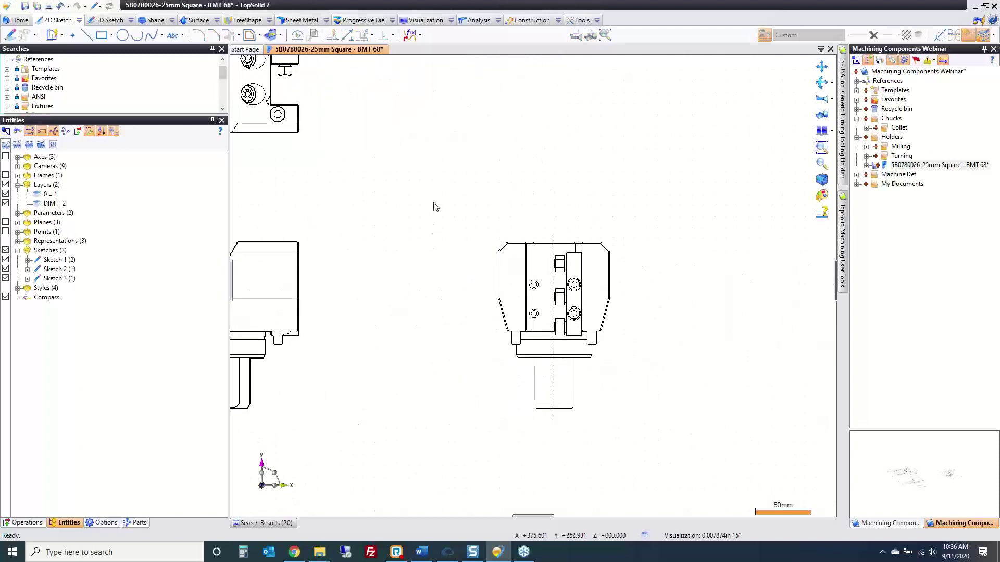
{"action": "key", "text": "Return"}
{"action": "left_click", "coordinate": [246, 67]}
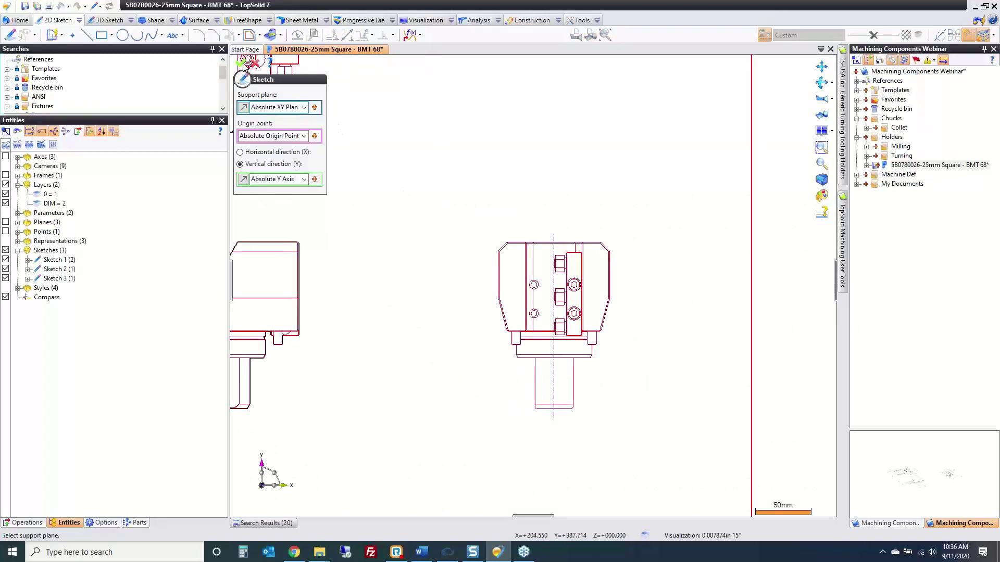
{"action": "left_click", "coordinate": [240, 62]}
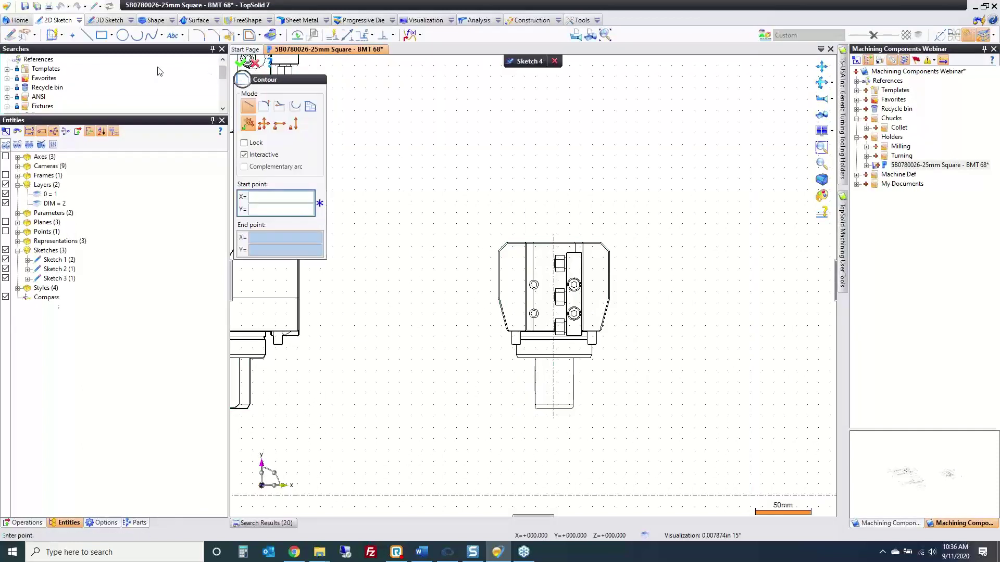
{"action": "left_click", "coordinate": [51, 34]}
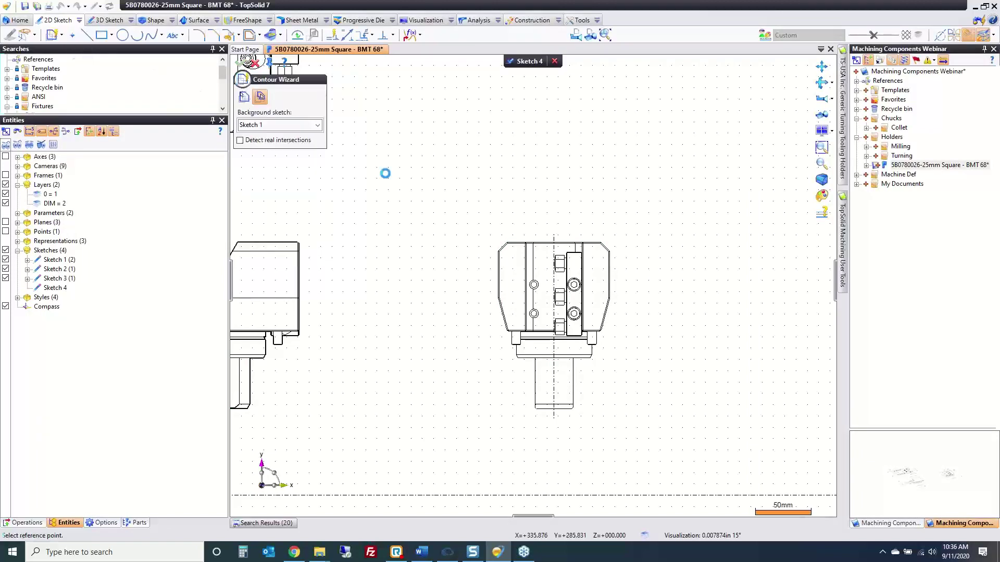
{"action": "left_click", "coordinate": [517, 241]}
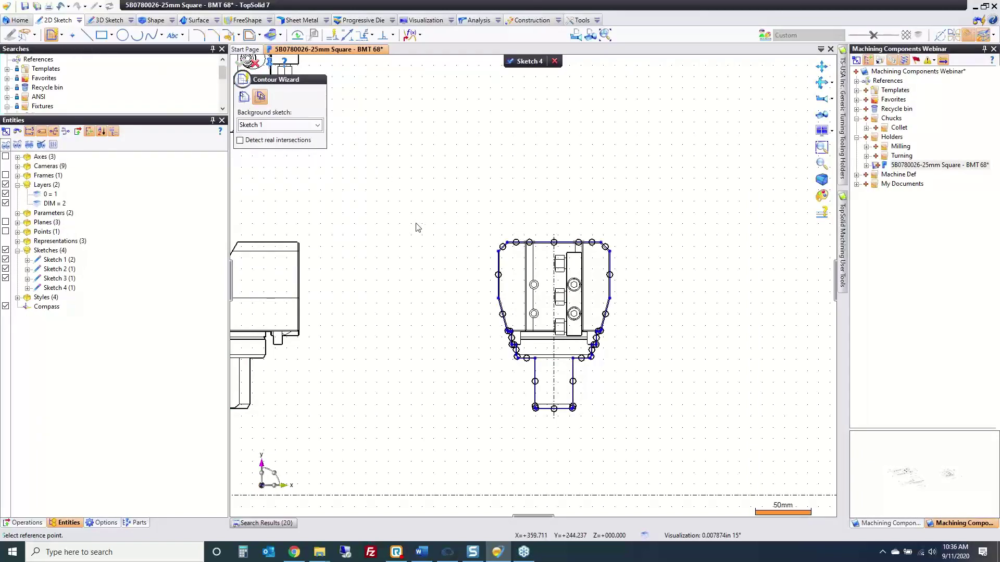
{"action": "left_click", "coordinate": [471, 275]}
Delete the end-view contour segments around the shank, flange and locating keys below the holder body
{"action": "scroll", "coordinate": [557, 375], "scroll_direction": "up", "scroll_amount": 5}
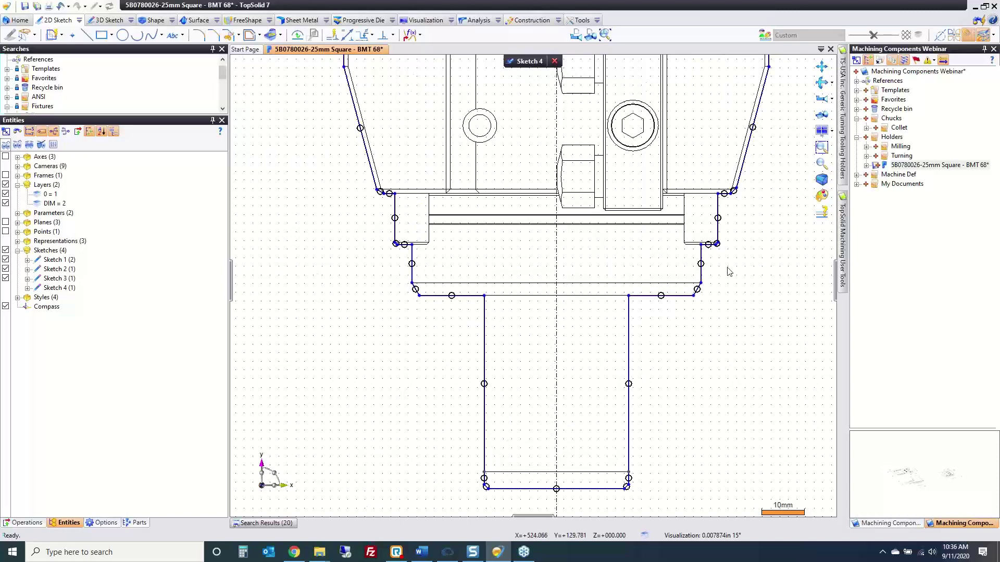
{"action": "mouse_move", "coordinate": [743, 231]}
{"action": "left_mouse_down"}
{"action": "mouse_move", "coordinate": [482, 382]}
{"action": "mouse_move", "coordinate": [348, 506]}
{"action": "left_mouse_up"}
{"action": "left_click", "coordinate": [371, 430]}
{"action": "scroll", "coordinate": [724, 208], "scroll_direction": "up", "scroll_amount": 5}
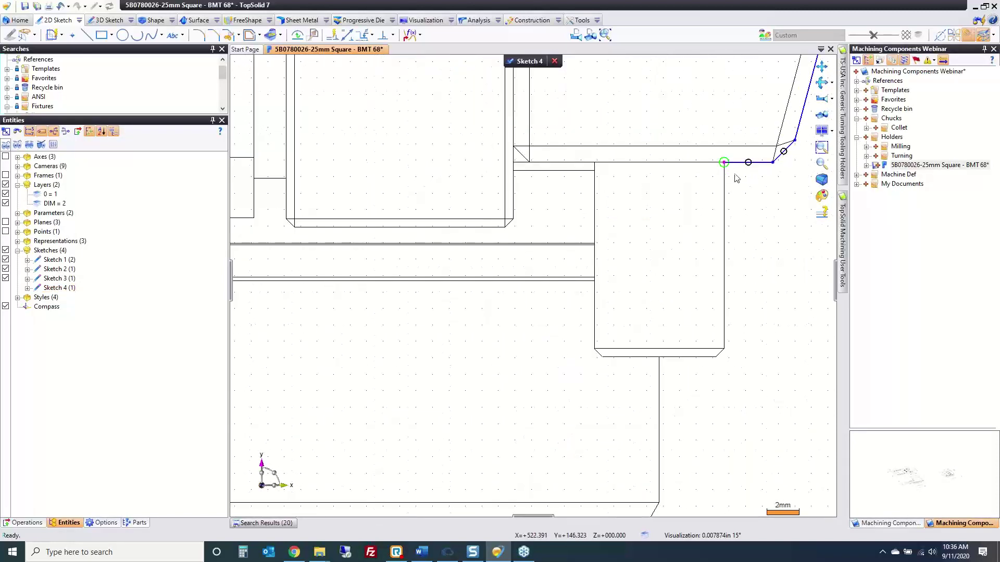
{"action": "scroll", "coordinate": [750, 276], "scroll_direction": "down", "scroll_amount": 5}
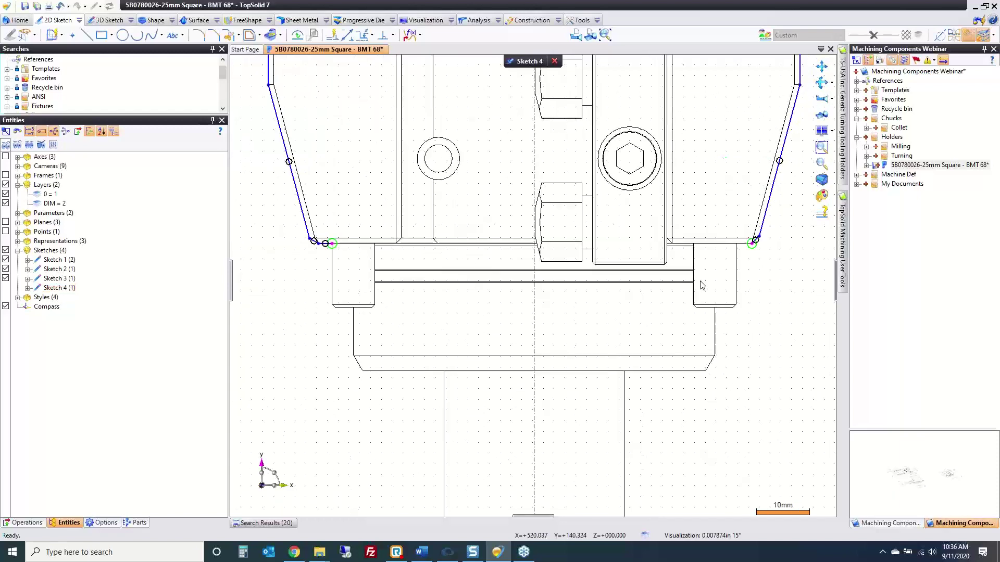
Close the end-view body contour by extending its open lower edge segment to the opposite open end
{"action": "left_click", "coordinate": [757, 243]}
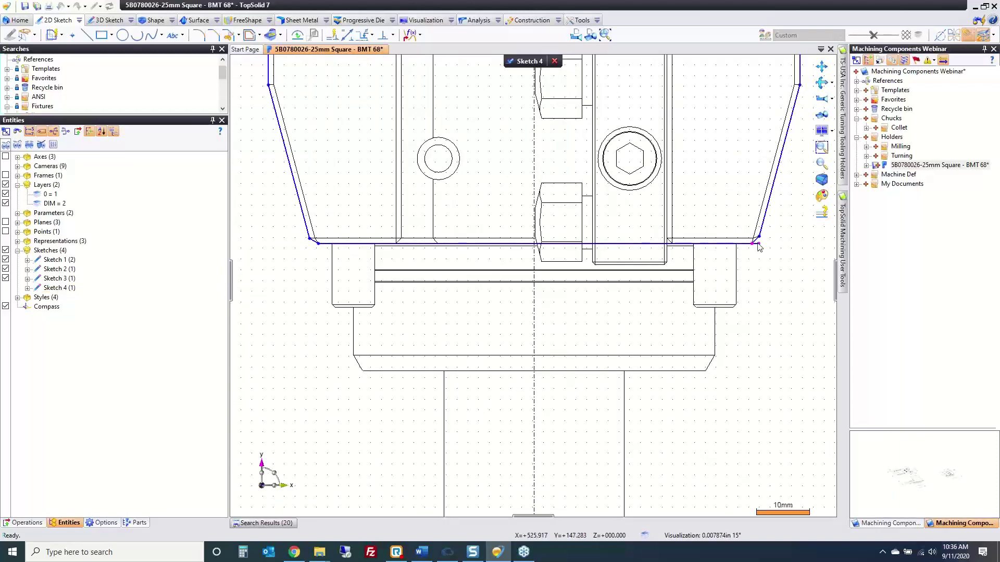
{"action": "left_click", "coordinate": [752, 244]}
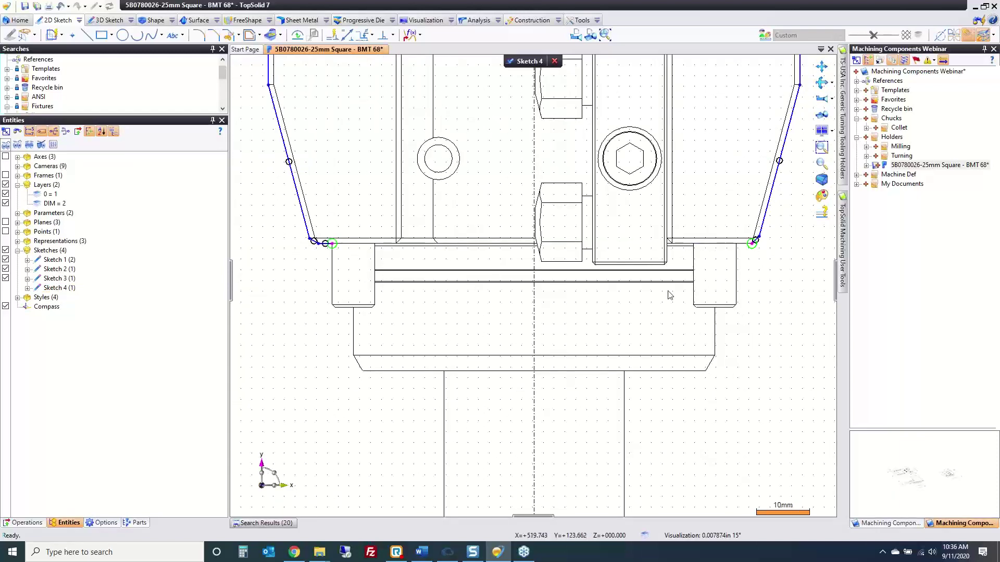
{"action": "left_click", "coordinate": [332, 245]}
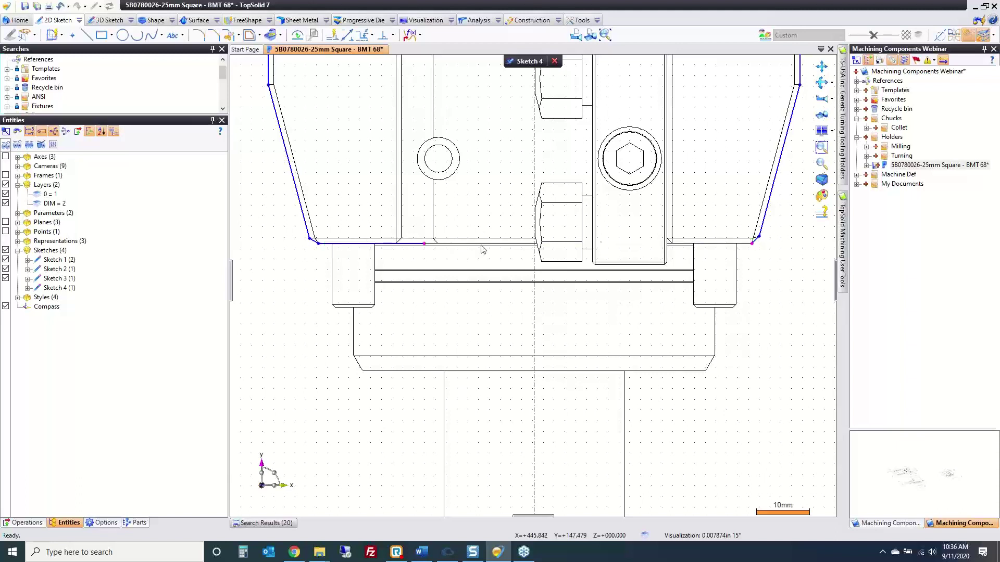
{"action": "left_click", "coordinate": [752, 243]}
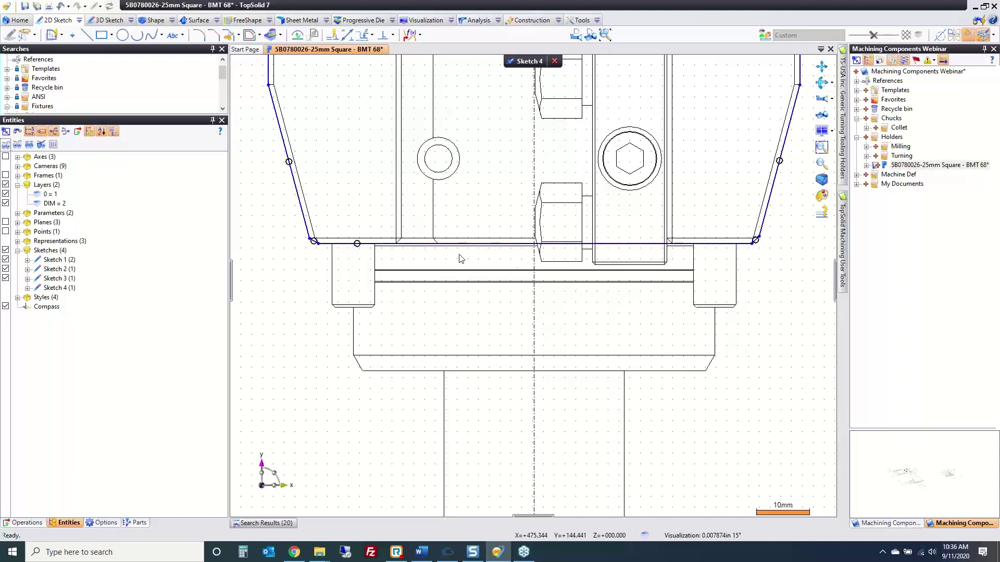
Place a sketch point where the end view's centerline crosses the contour's lower edge, and finish the sketch
{"action": "left_click", "coordinate": [72, 34]}
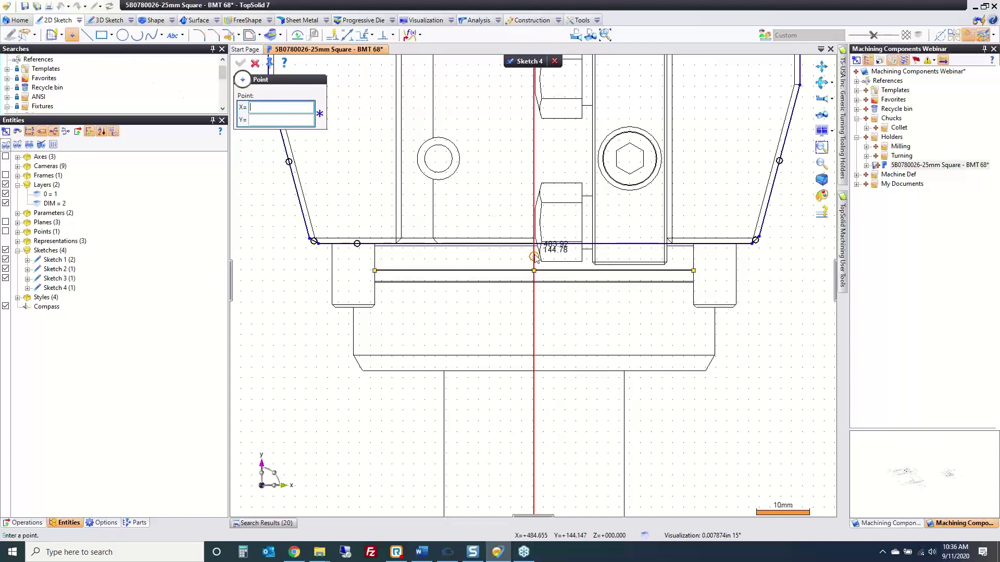
{"action": "scroll", "coordinate": [534, 258], "scroll_direction": "up", "scroll_amount": 5}
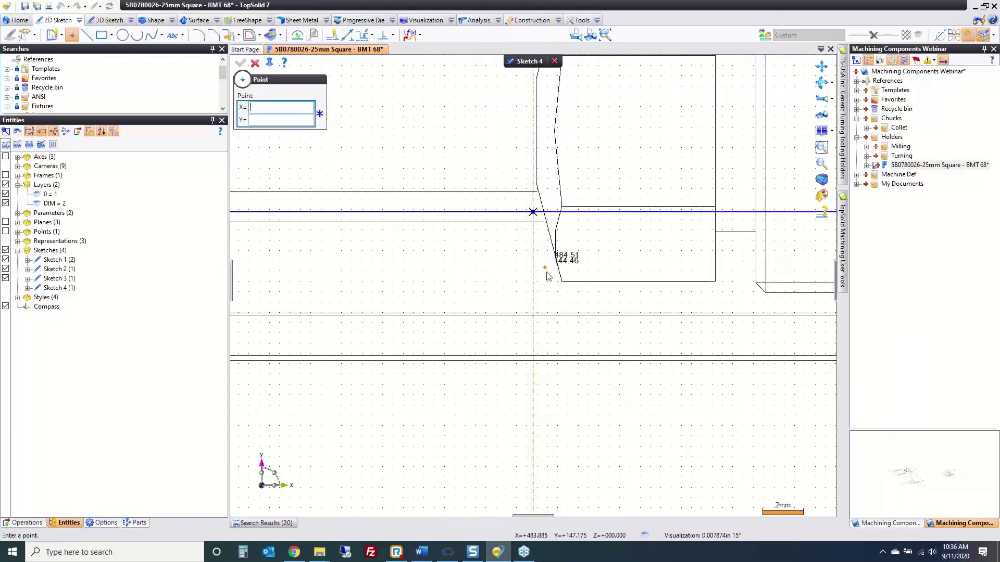
{"action": "scroll", "coordinate": [552, 281], "scroll_direction": "down", "scroll_amount": 5}
{"action": "key", "text": "Escape"}
{"action": "scroll", "coordinate": [574, 292], "scroll_direction": "down", "scroll_amount": 3}
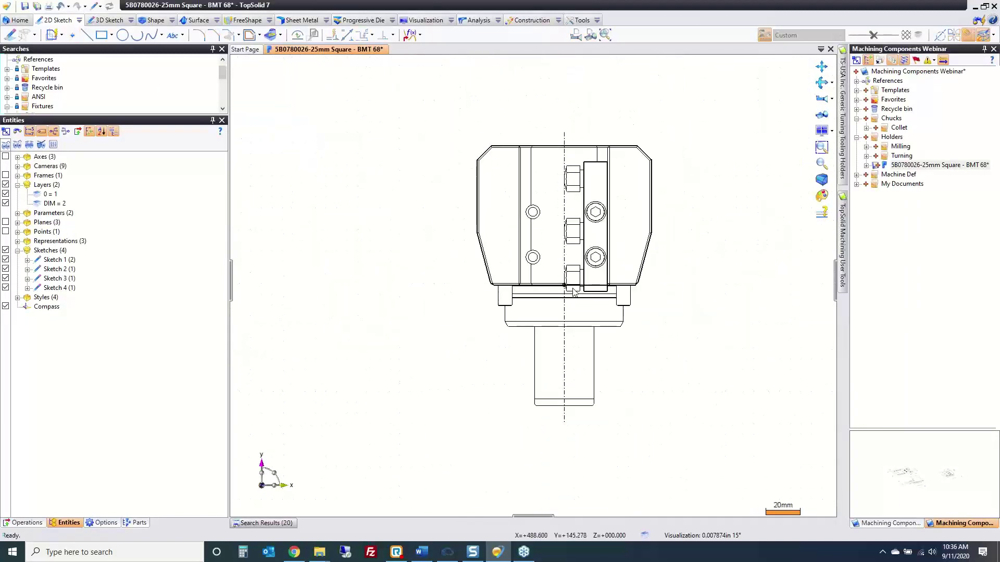
Hide the imported drawing's layers so only the traced contours of the three views are displayed
{"action": "scroll", "coordinate": [574, 292], "scroll_direction": "down", "scroll_amount": 3}
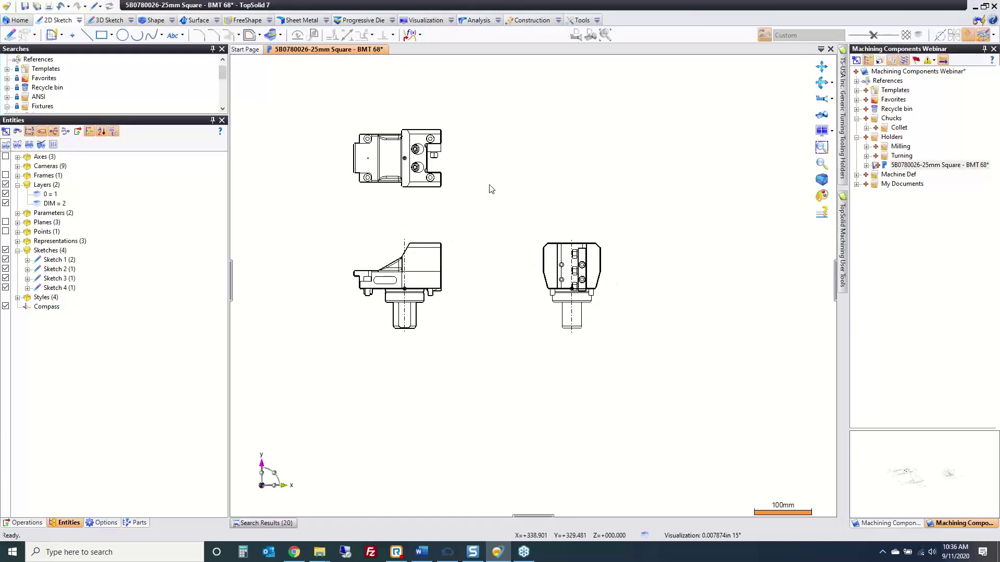
{"action": "left_click", "coordinate": [6, 194]}
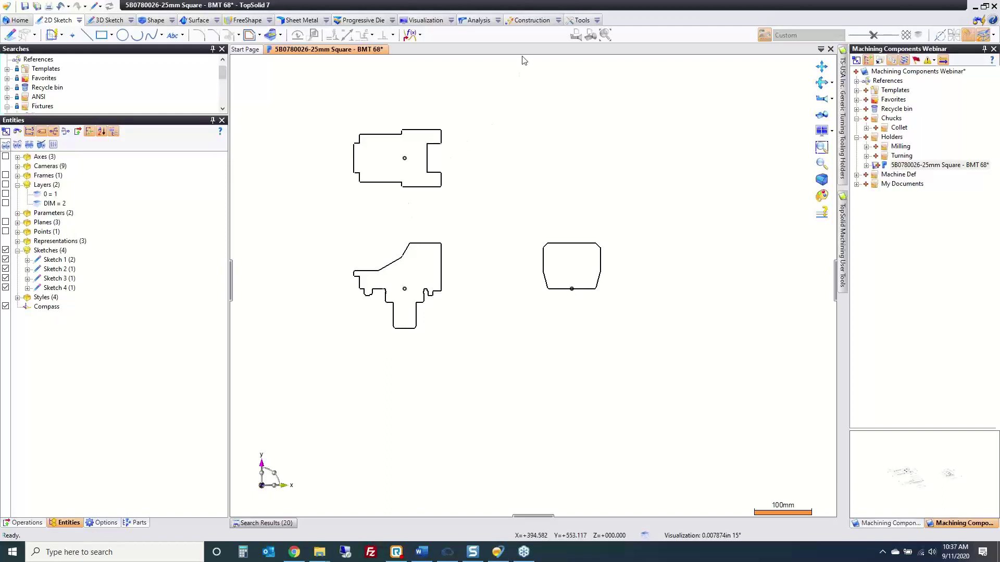
Move the side-view contour, Sketch 3, with a two-point translation from its reference point to the top-view contour's reference point
{"action": "left_click", "coordinate": [542, 20]}
{"action": "left_click", "coordinate": [558, 21]}
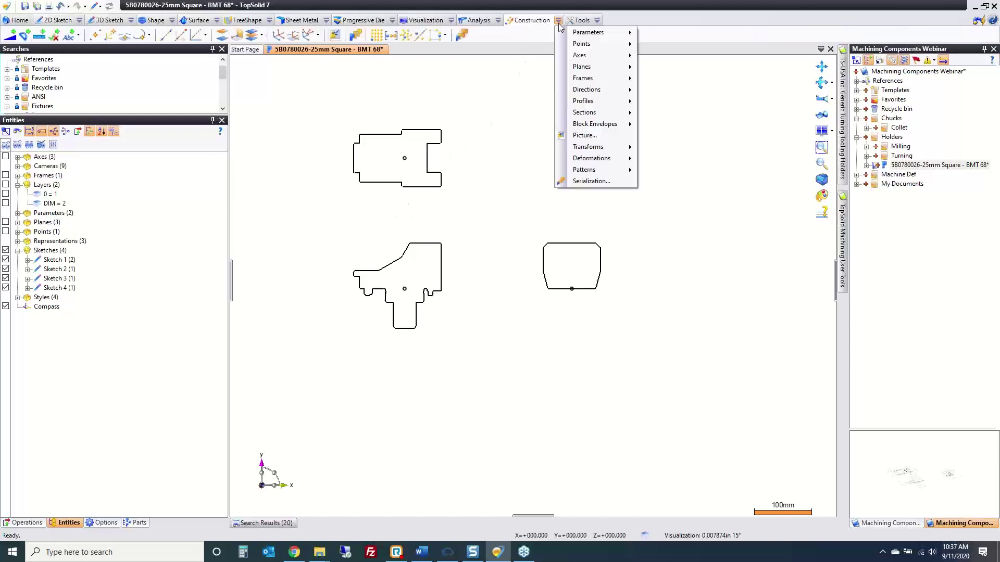
{"action": "mouse_move", "coordinate": [606, 151]}
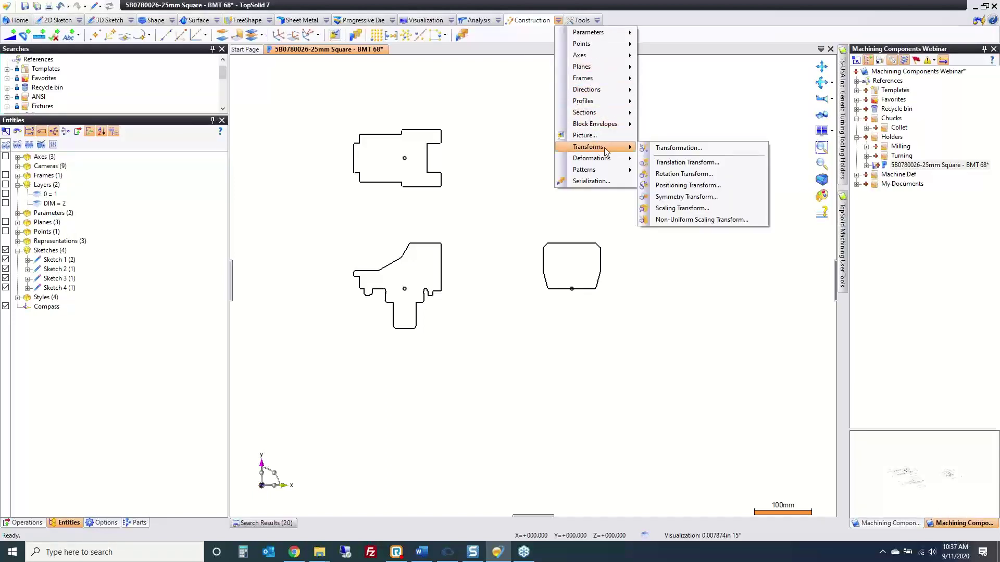
{"action": "left_click", "coordinate": [671, 149]}
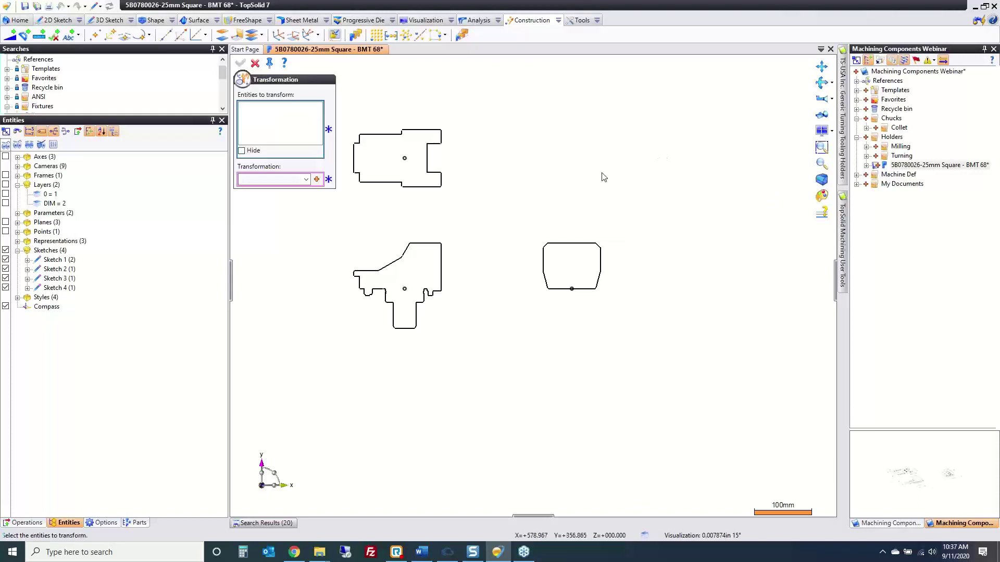
{"action": "left_click", "coordinate": [441, 276]}
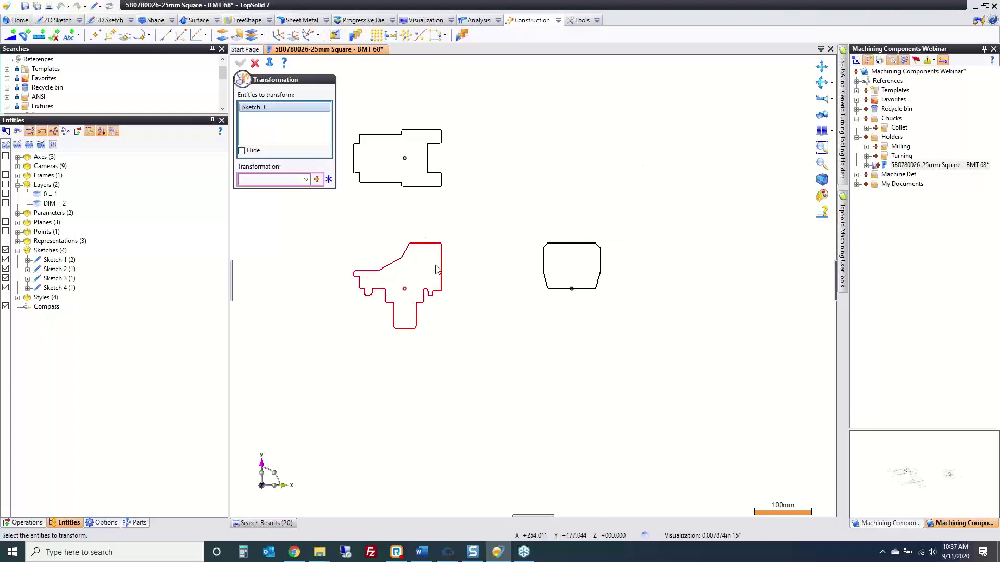
{"action": "left_click", "coordinate": [317, 179]}
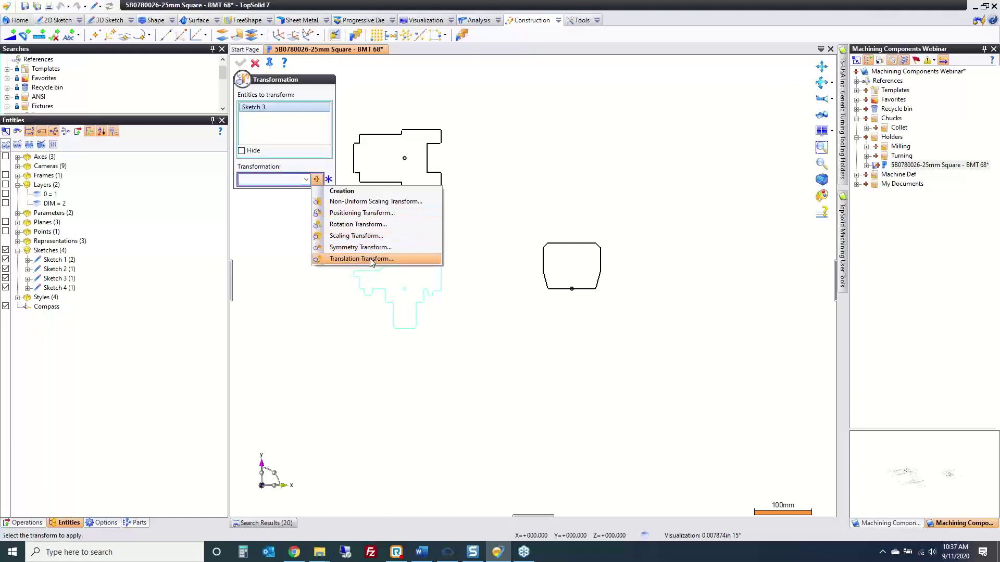
{"action": "left_click", "coordinate": [361, 258]}
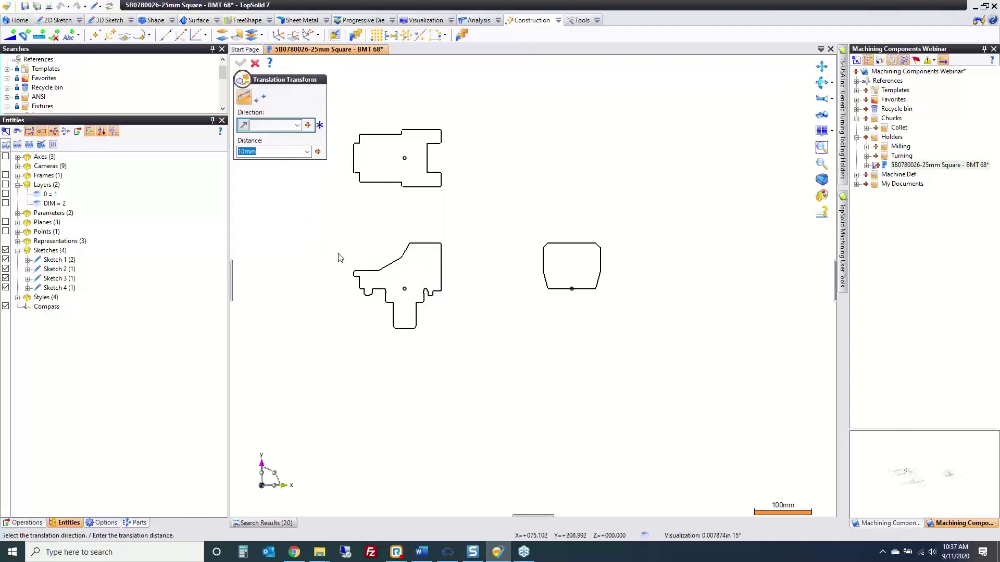
{"action": "left_click", "coordinate": [260, 99]}
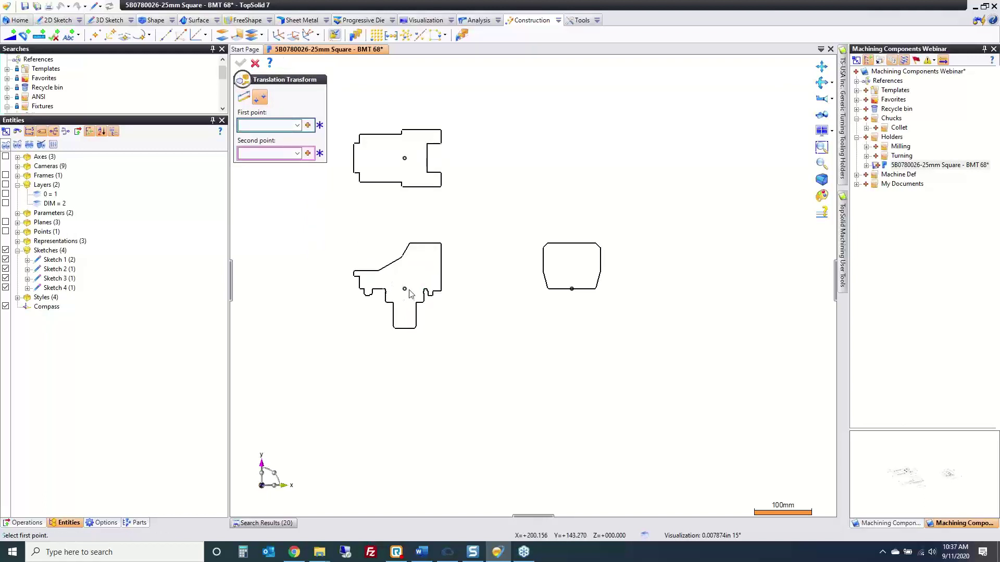
{"action": "left_click", "coordinate": [405, 289]}
{"action": "left_click", "coordinate": [405, 158]}
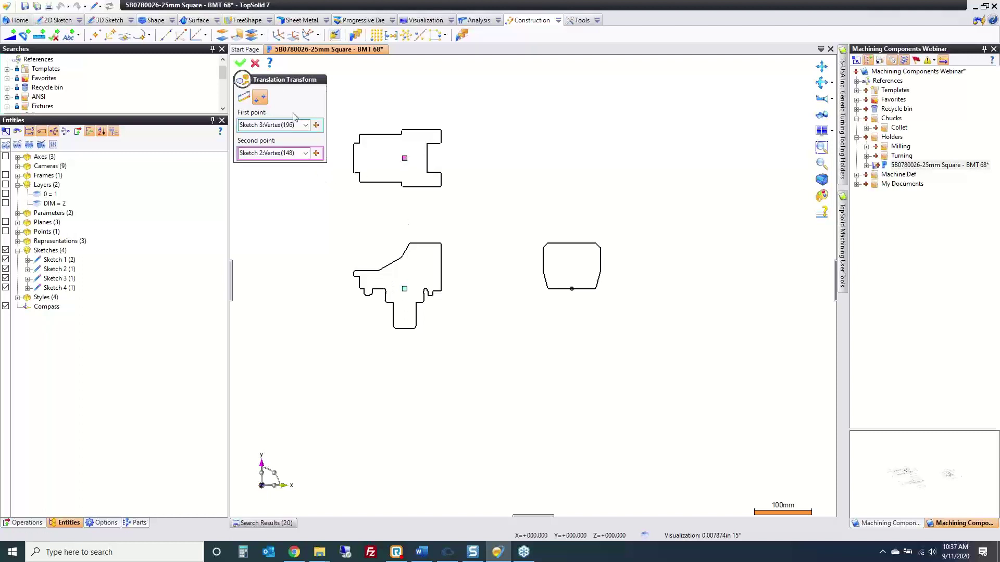
{"action": "left_click", "coordinate": [240, 63]}
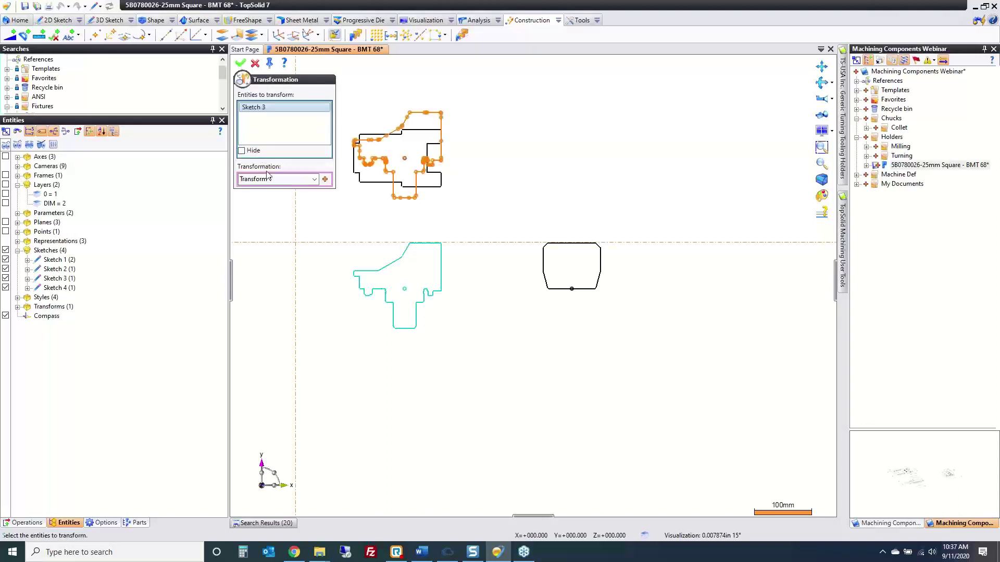
{"action": "left_click", "coordinate": [241, 64]}
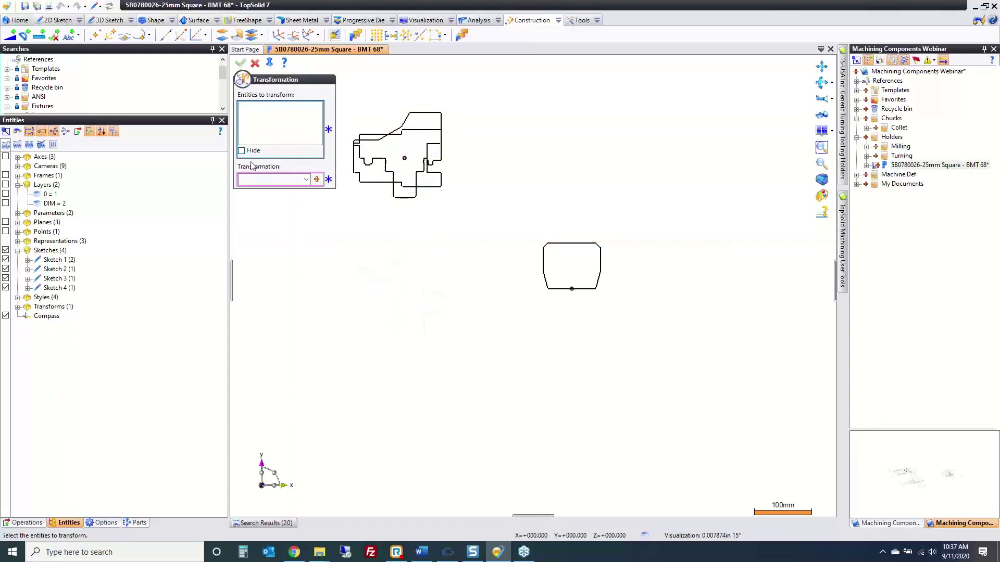
Move the end-view contour, Sketch 4, with a two-point translation from its reference point to the top-view contour's reference point
{"action": "left_click", "coordinate": [553, 290]}
{"action": "left_click", "coordinate": [316, 180]}
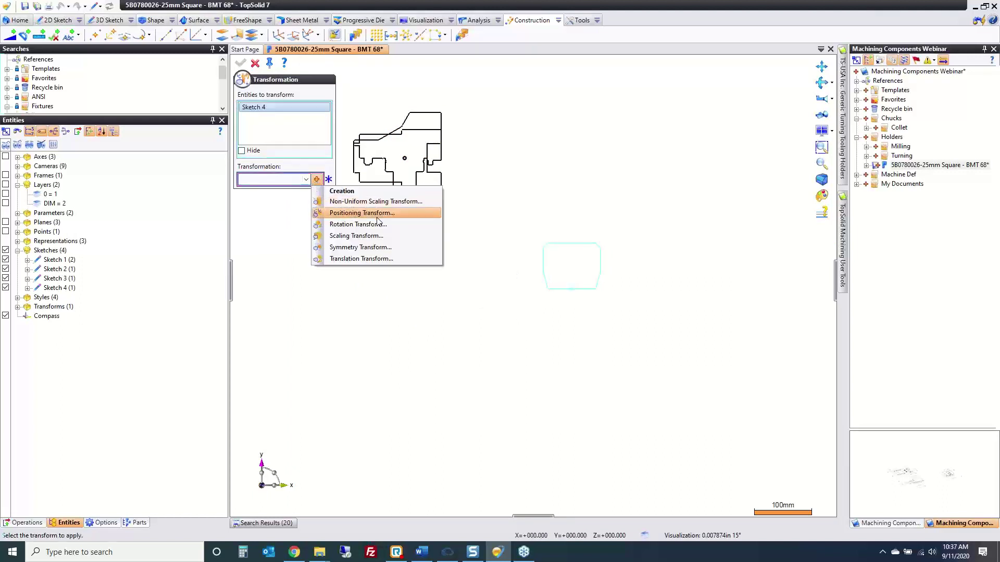
{"action": "left_click", "coordinate": [361, 258]}
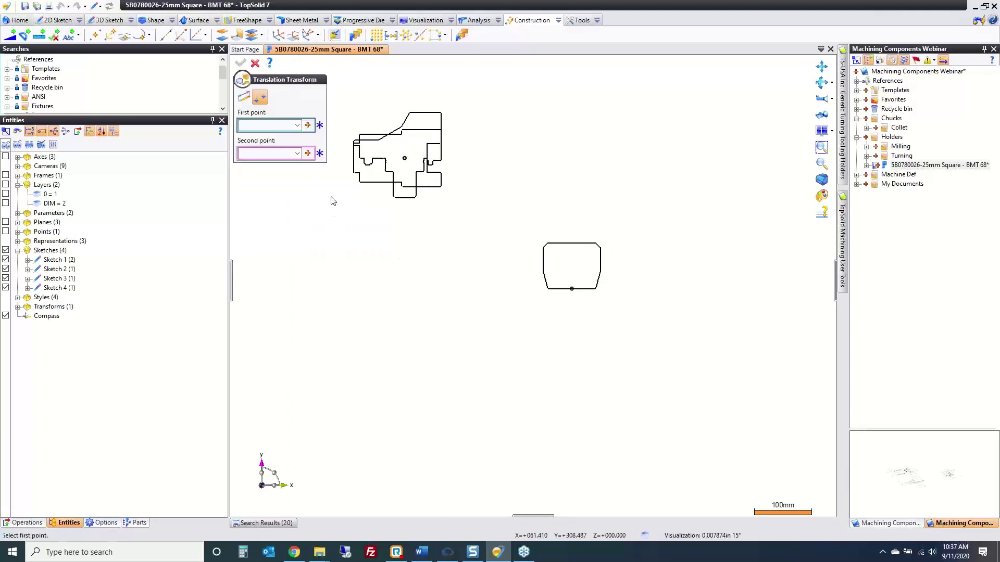
{"action": "left_click", "coordinate": [572, 289]}
{"action": "left_click", "coordinate": [405, 160]}
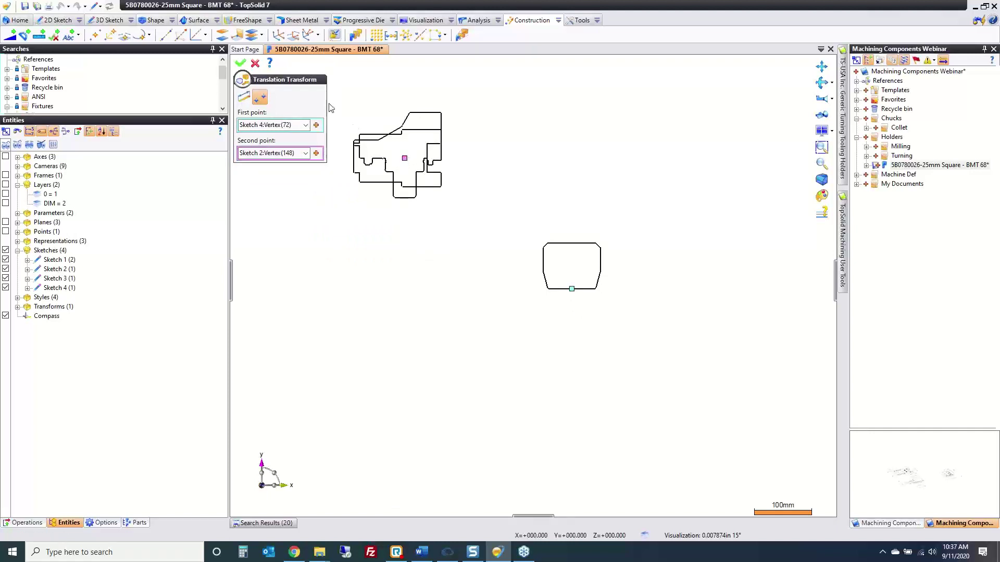
{"action": "left_click", "coordinate": [241, 63]}
{"action": "left_click", "coordinate": [241, 63]}
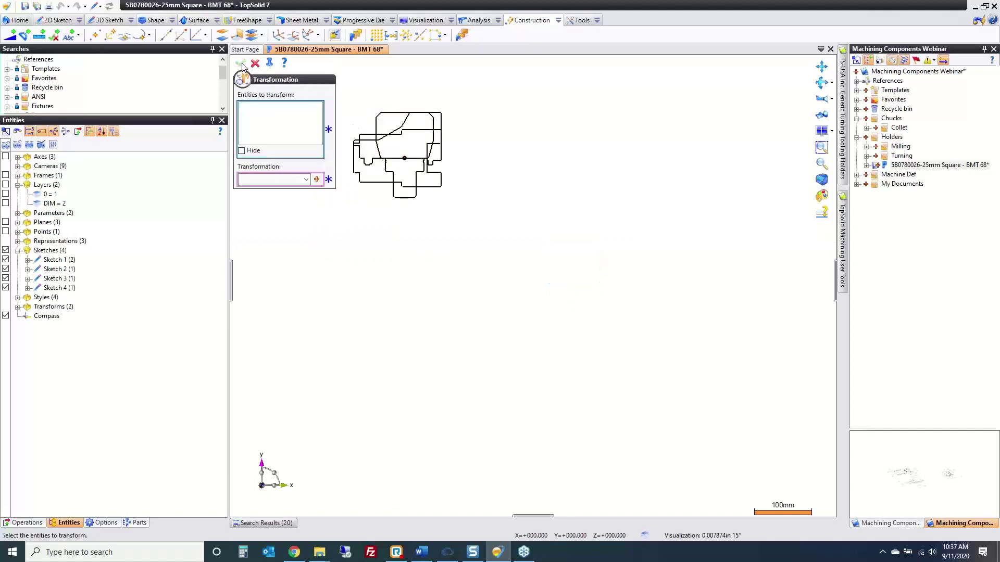
Rotate Sketch 3 and Sketch 4 together by 90° about an axis through the common reference point along the Absolute X Axis
{"action": "left_click", "coordinate": [378, 153]}
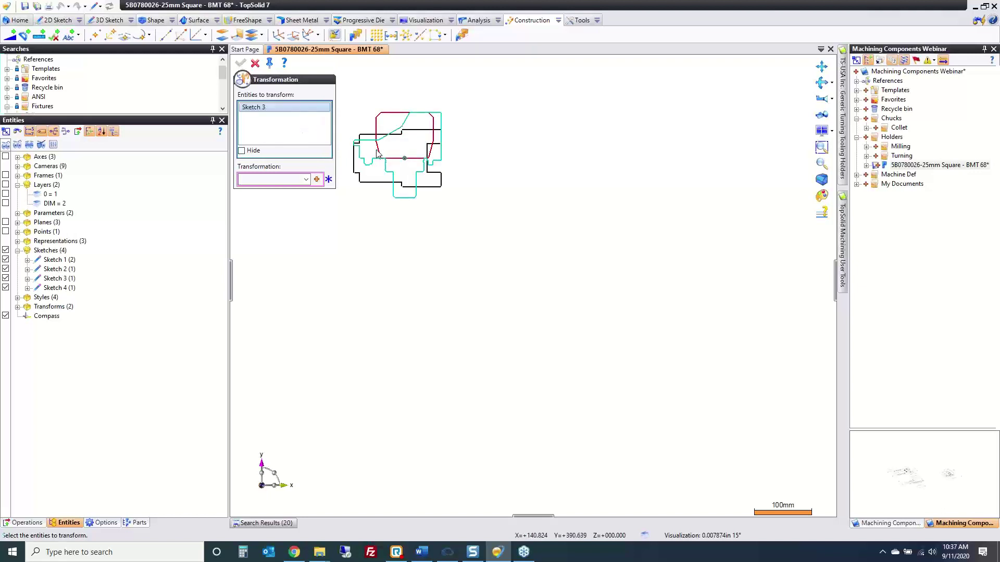
{"action": "left_click", "coordinate": [378, 153]}
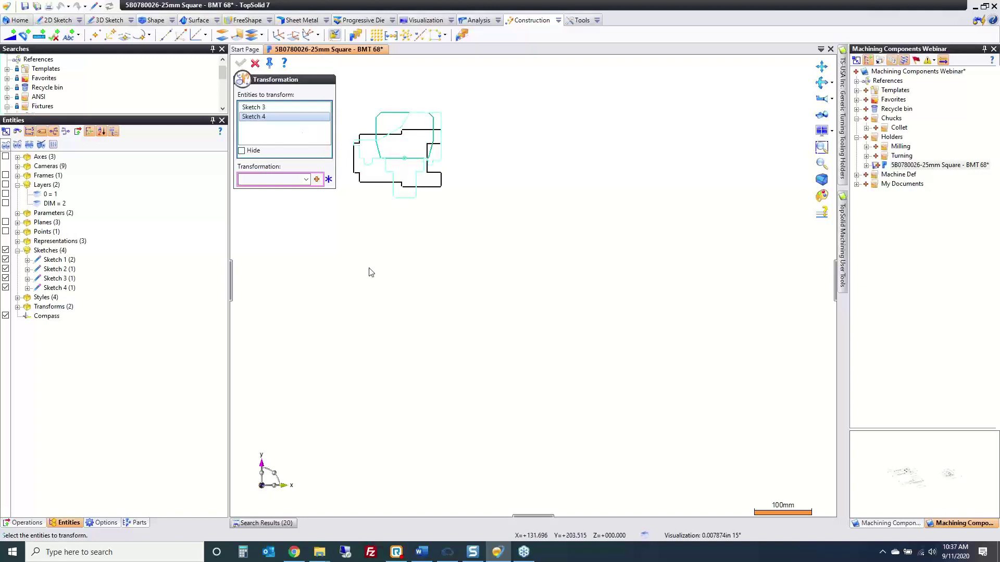
{"action": "left_click", "coordinate": [316, 183]}
{"action": "left_click", "coordinate": [316, 183]}
{"action": "left_click", "coordinate": [354, 227]}
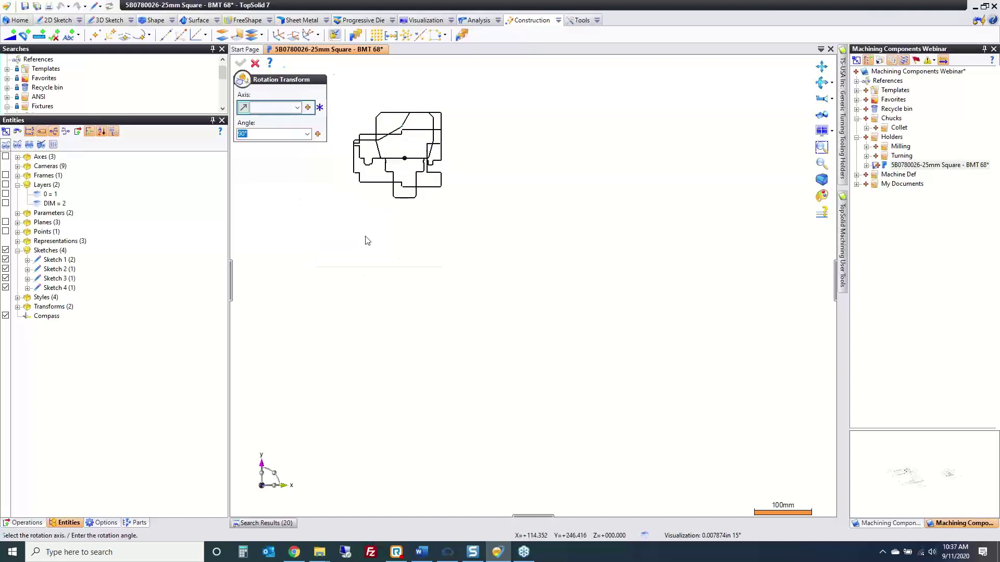
{"action": "left_click", "coordinate": [296, 108]}
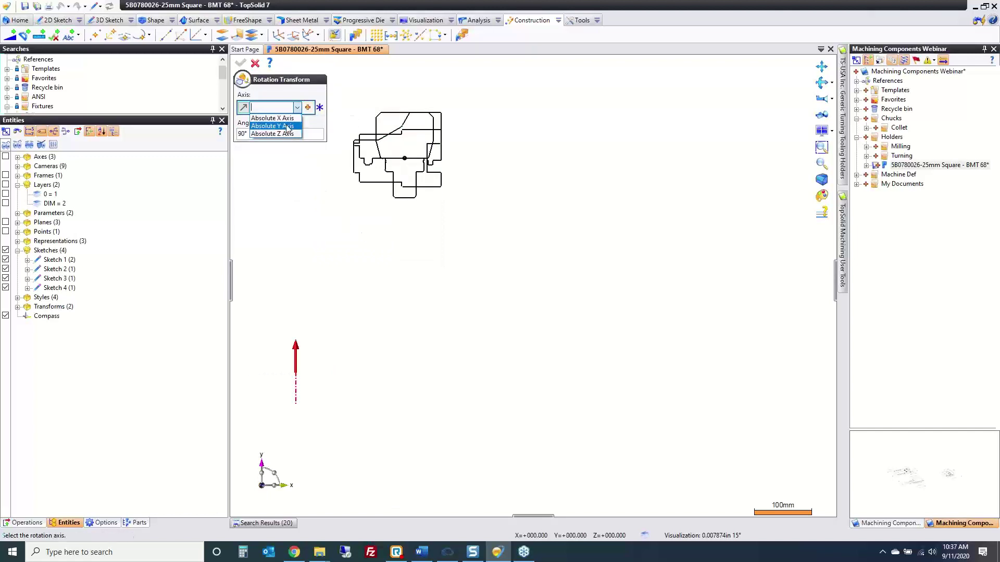
{"action": "left_click", "coordinate": [297, 108]}
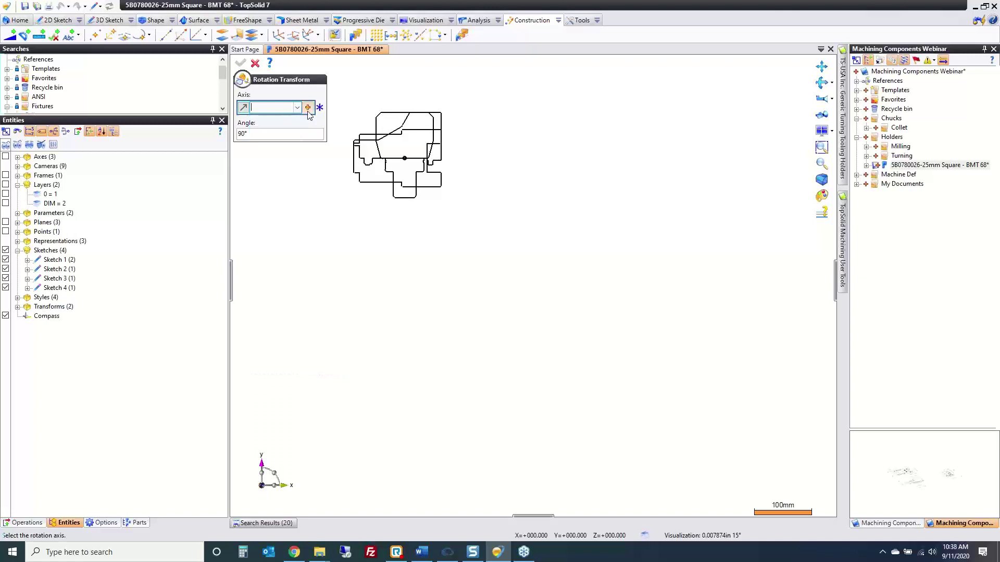
{"action": "left_click", "coordinate": [308, 108]}
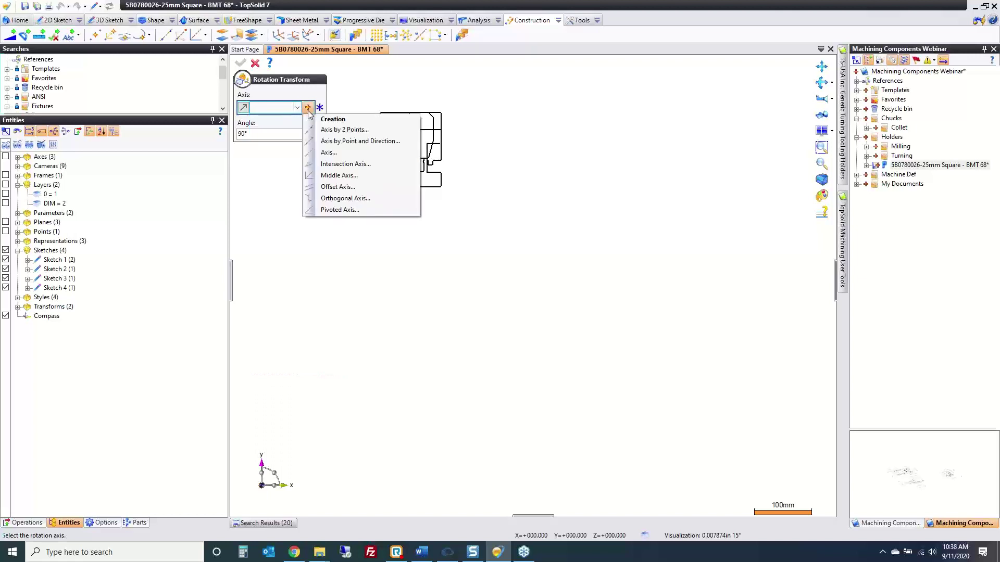
{"action": "left_click", "coordinate": [348, 142]}
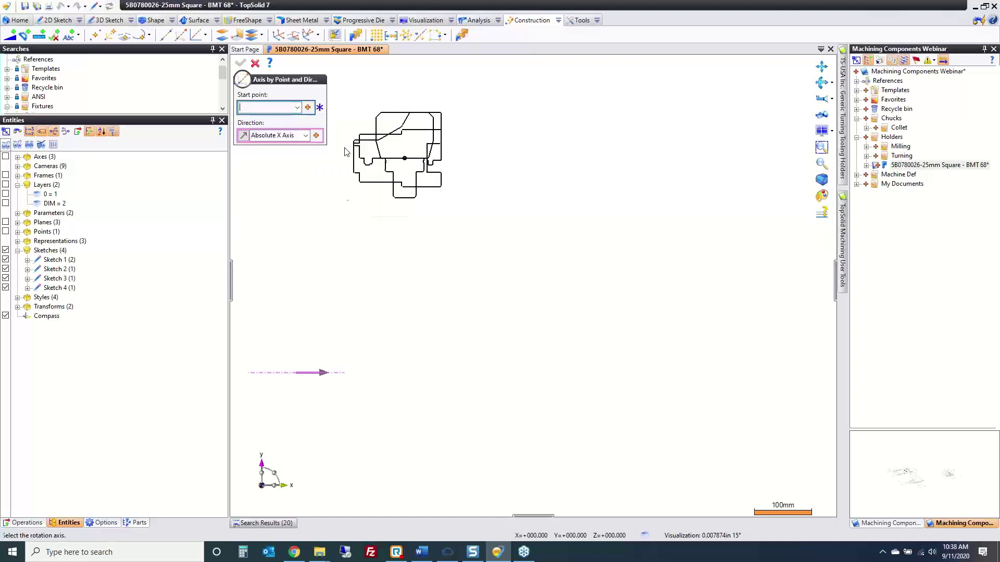
{"action": "left_click", "coordinate": [404, 158]}
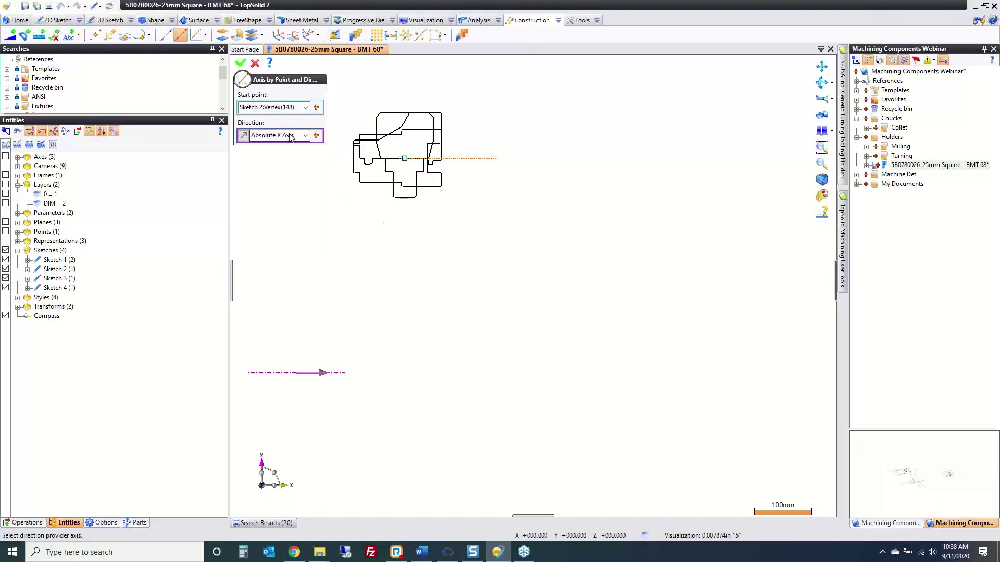
{"action": "left_click", "coordinate": [240, 62]}
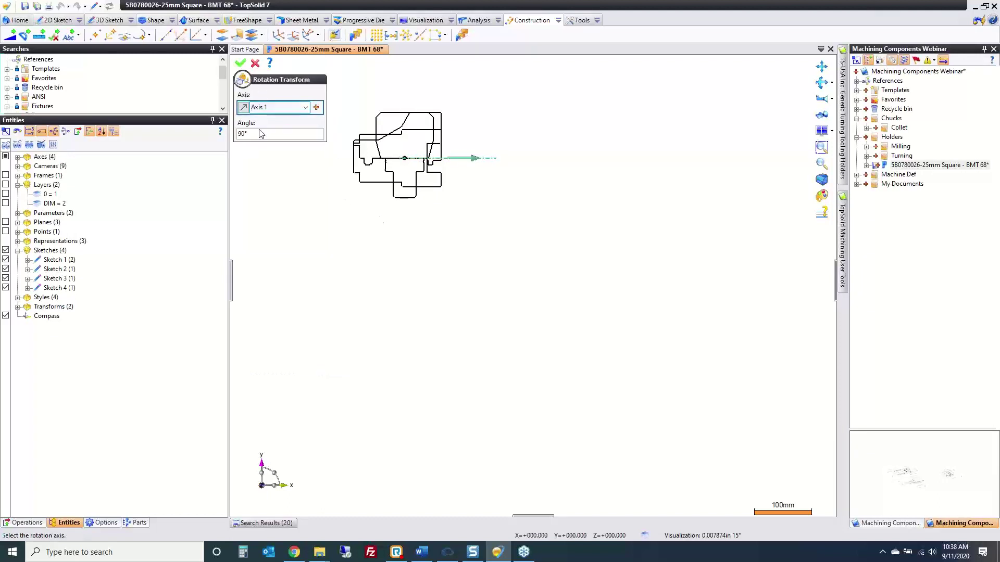
{"action": "left_click", "coordinate": [240, 63]}
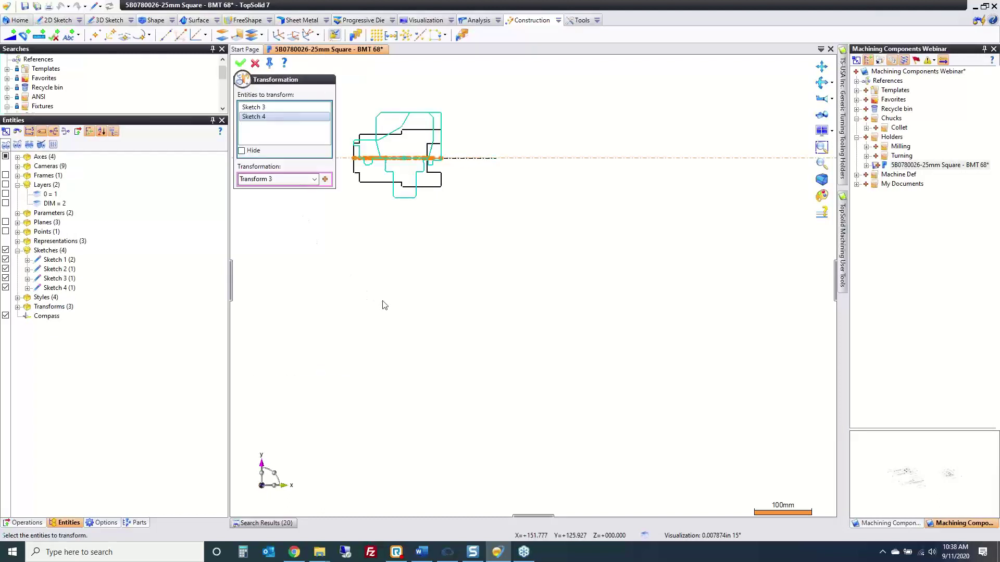
{"action": "mouse_move", "coordinate": [384, 305]}
{"action": "middle_mouse_down"}
{"action": "mouse_move", "coordinate": [346, 273]}
{"action": "mouse_move", "coordinate": [304, 91]}
{"action": "middle_mouse_up"}
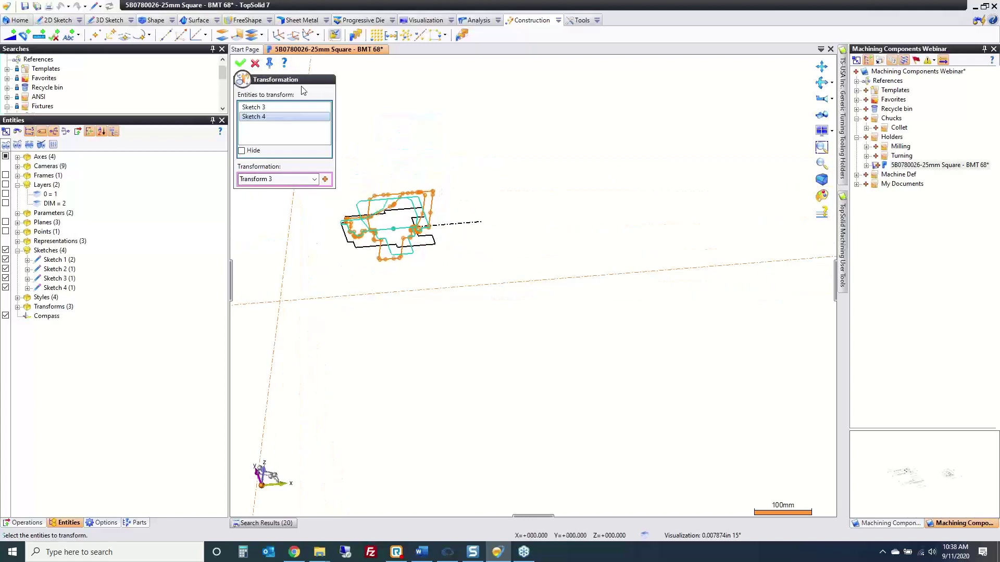
{"action": "left_click", "coordinate": [242, 64]}
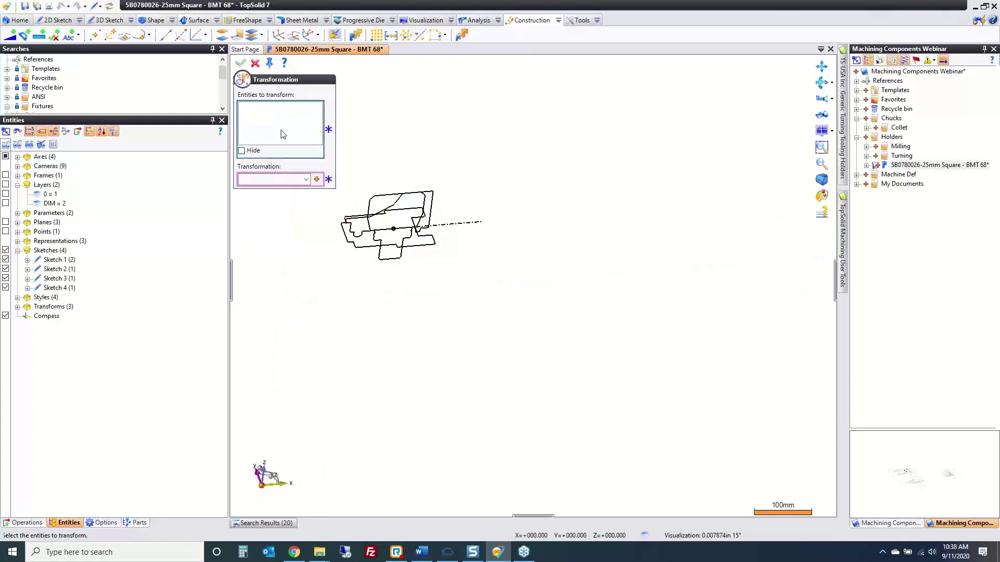
Rotate the end-view contour, Sketch 4, by 90° about an axis through the common reference point along the Absolute Z Axis
{"action": "left_click", "coordinate": [370, 208]}
{"action": "left_click", "coordinate": [317, 179]}
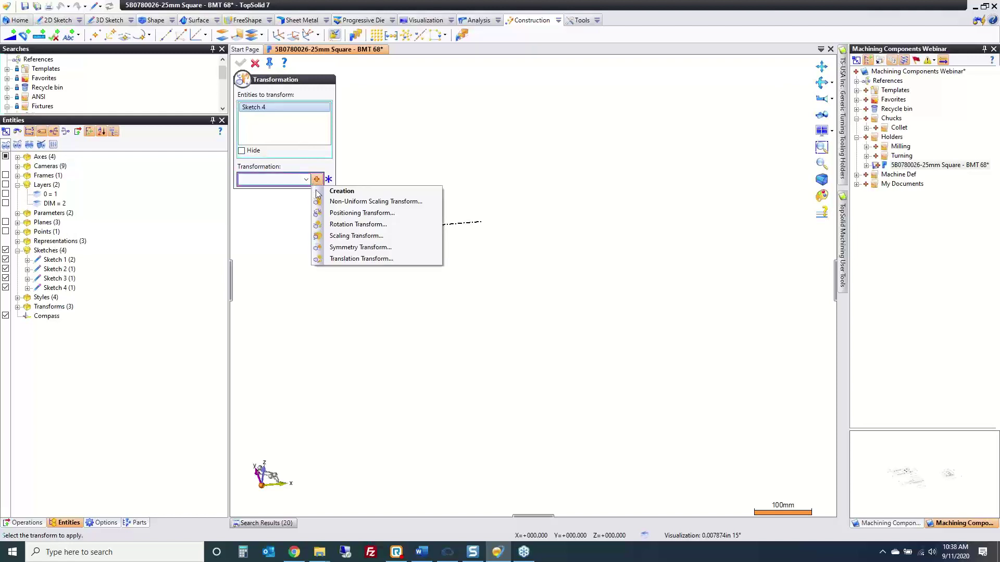
{"action": "left_click", "coordinate": [342, 223]}
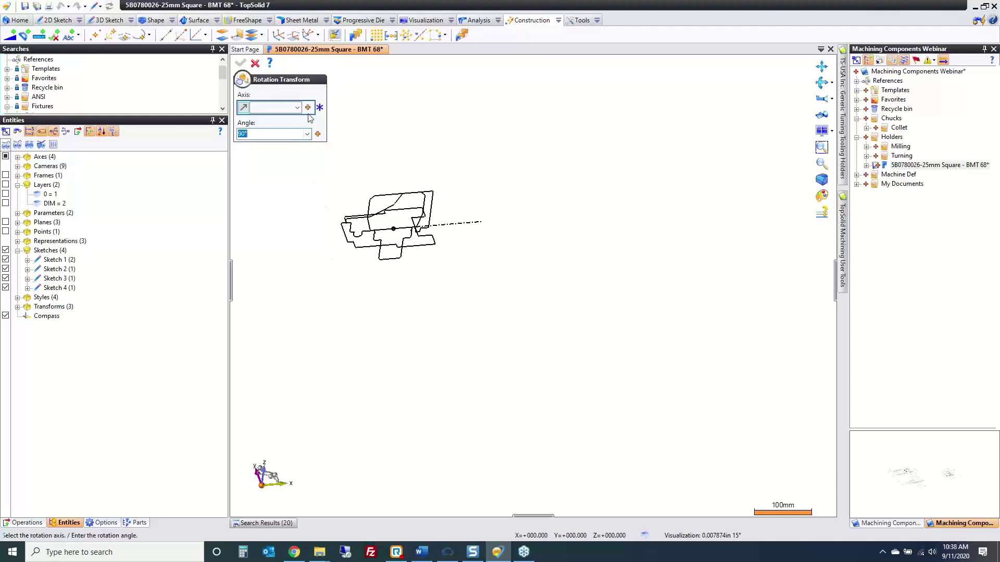
{"action": "left_click", "coordinate": [308, 107]}
{"action": "left_click", "coordinate": [342, 141]}
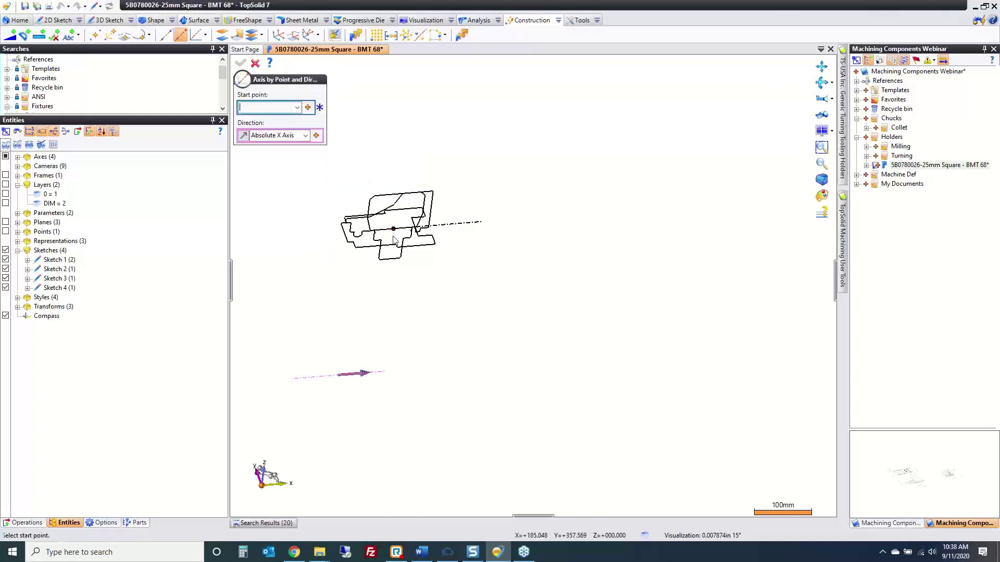
{"action": "left_click", "coordinate": [393, 230]}
{"action": "left_click", "coordinate": [305, 135]}
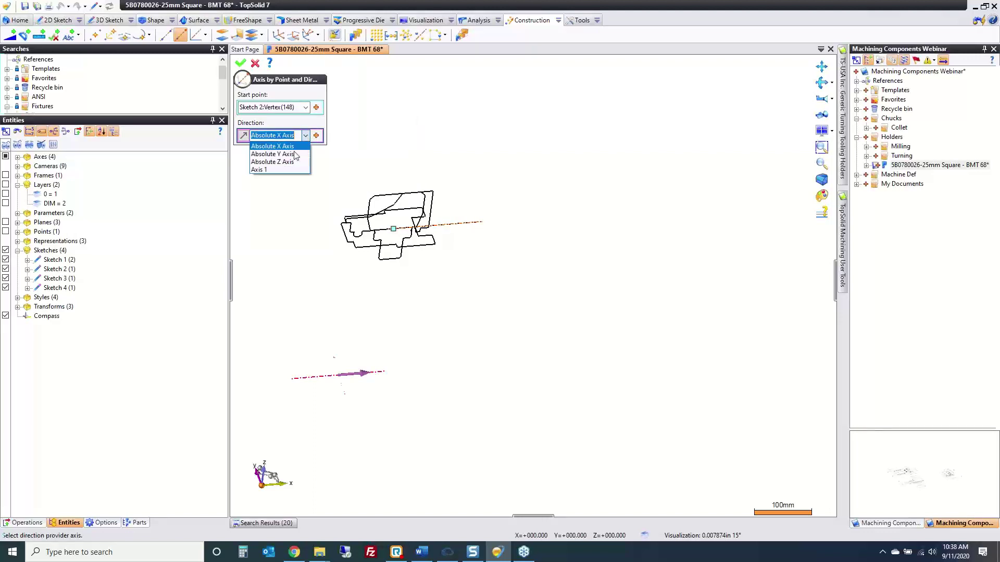
{"action": "left_click", "coordinate": [293, 162]}
{"action": "left_click", "coordinate": [240, 63]}
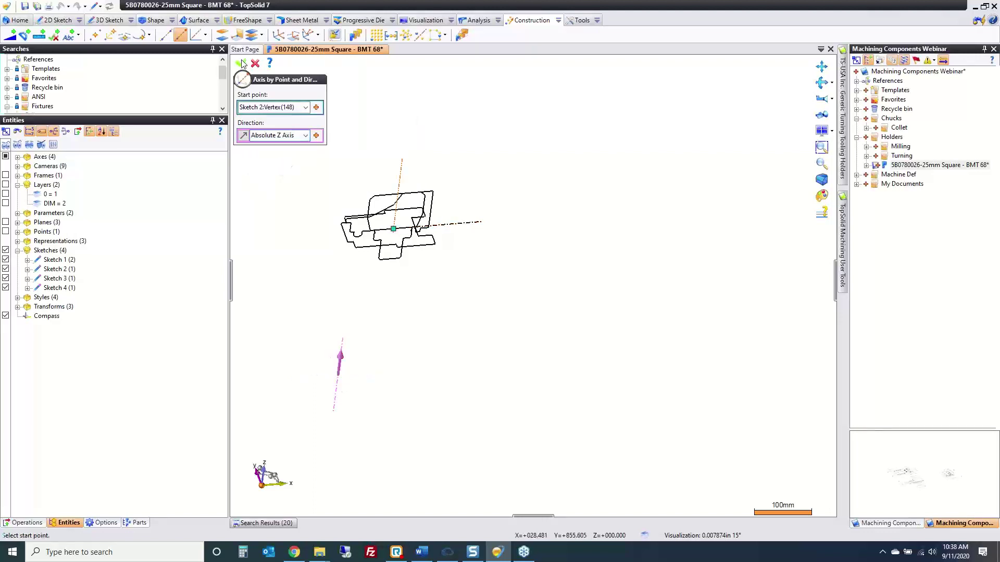
{"action": "left_click", "coordinate": [241, 63]}
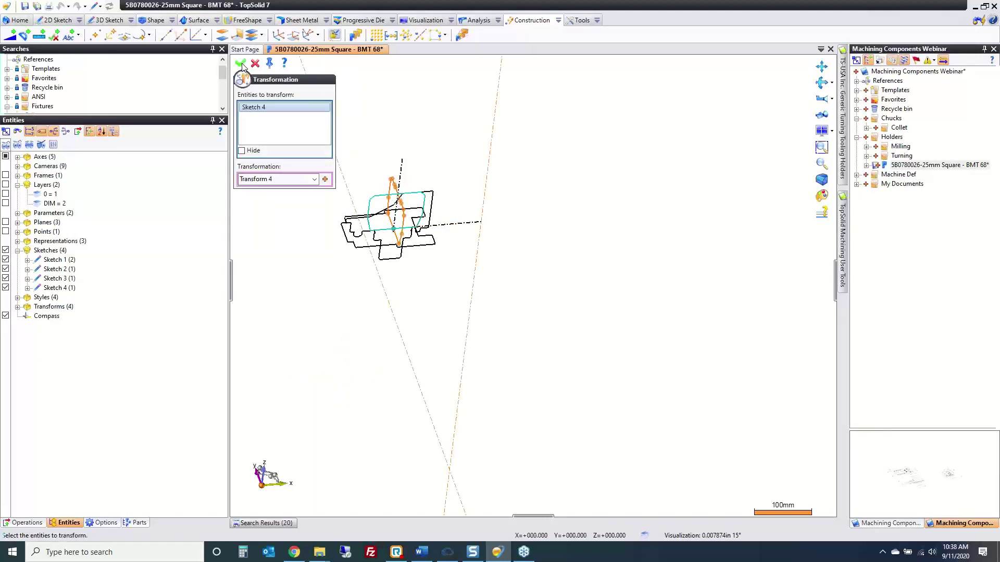
{"action": "left_click", "coordinate": [255, 63]}
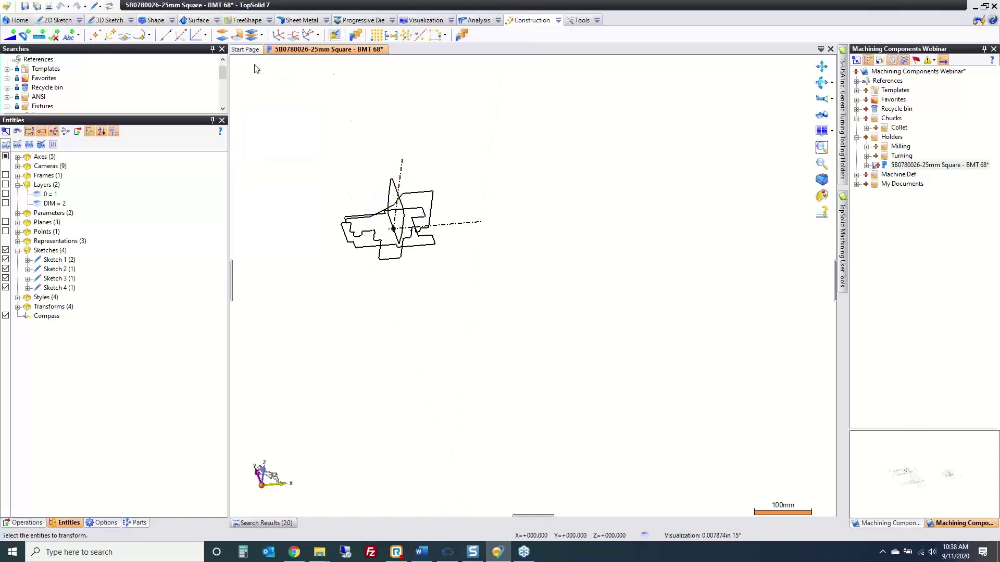
Extrude the top-view contour, Sketch 2, using a point limit on the upper edge of the side-view contour, Sketch 3
{"action": "scroll", "coordinate": [366, 197], "scroll_direction": "up", "scroll_amount": 5}
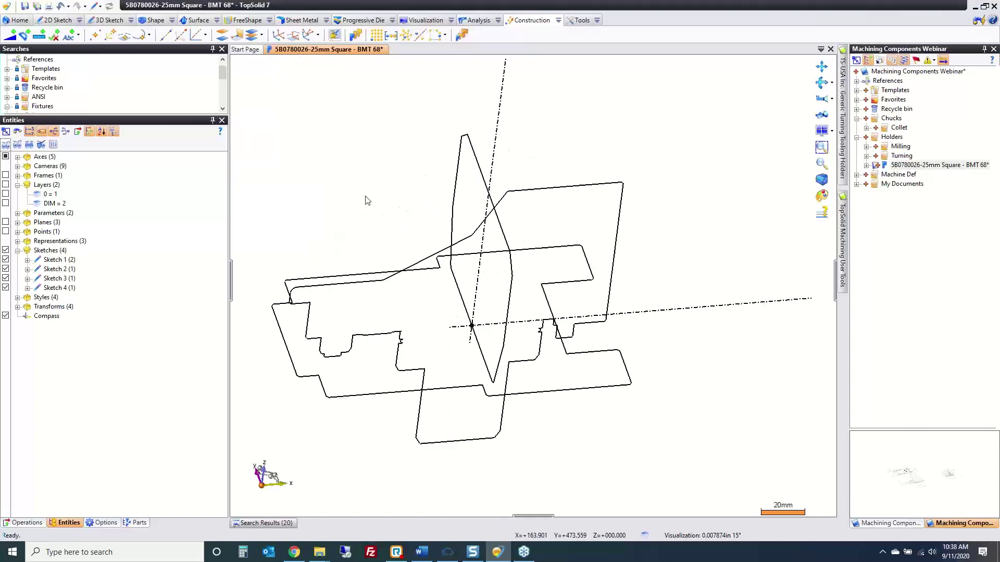
{"action": "mouse_move", "coordinate": [366, 196]}
{"action": "middle_mouse_down"}
{"action": "mouse_move", "coordinate": [466, 160]}
{"action": "mouse_move", "coordinate": [439, 190]}
{"action": "mouse_move", "coordinate": [355, 171]}
{"action": "mouse_move", "coordinate": [473, 186]}
{"action": "middle_mouse_up"}
{"action": "scroll", "coordinate": [404, 151], "scroll_direction": "down", "scroll_amount": 2}
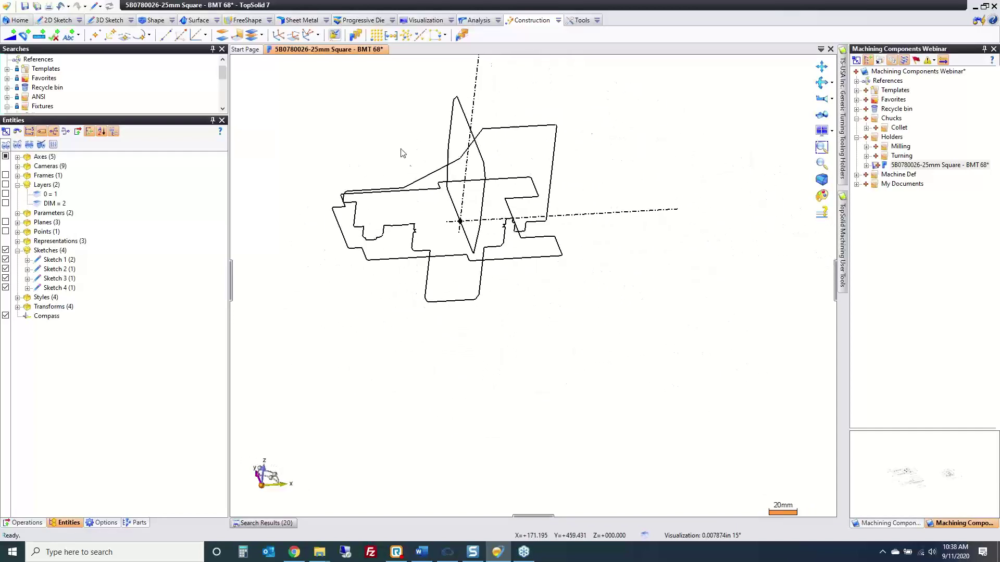
{"action": "right_click", "coordinate": [387, 264]}
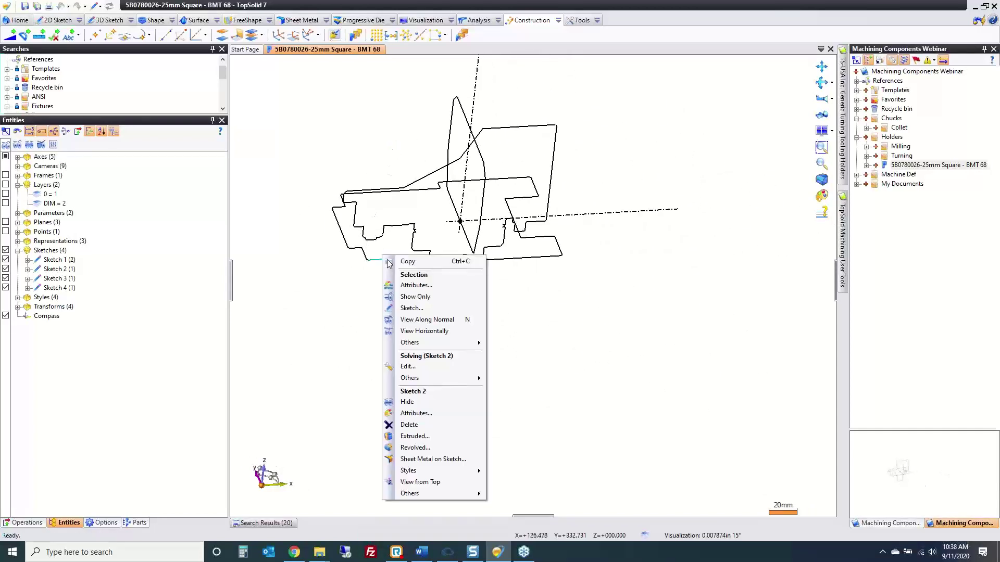
{"action": "left_click", "coordinate": [422, 434]}
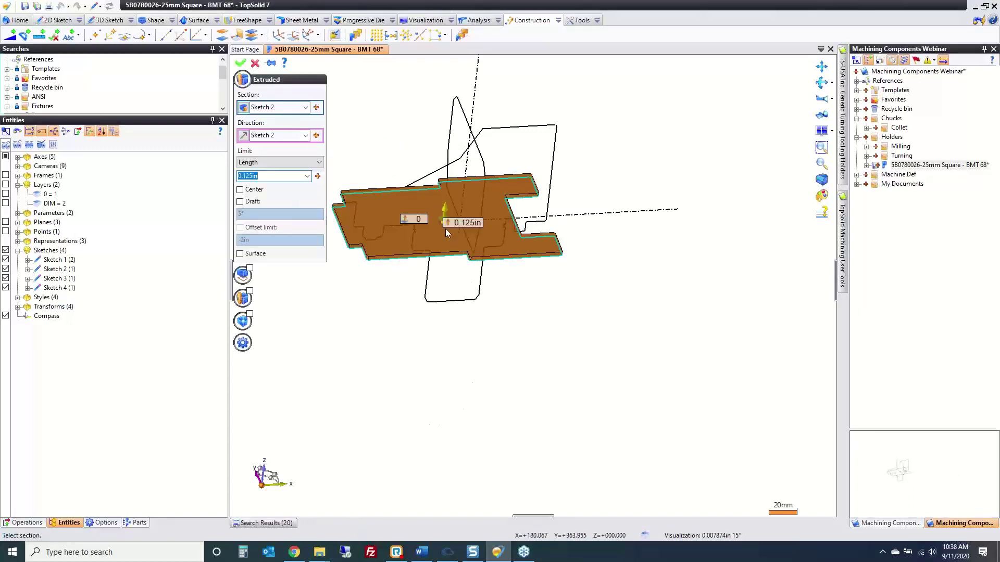
{"action": "left_click_drag", "start_coordinate": [446, 214], "coordinate": [511, 224]}
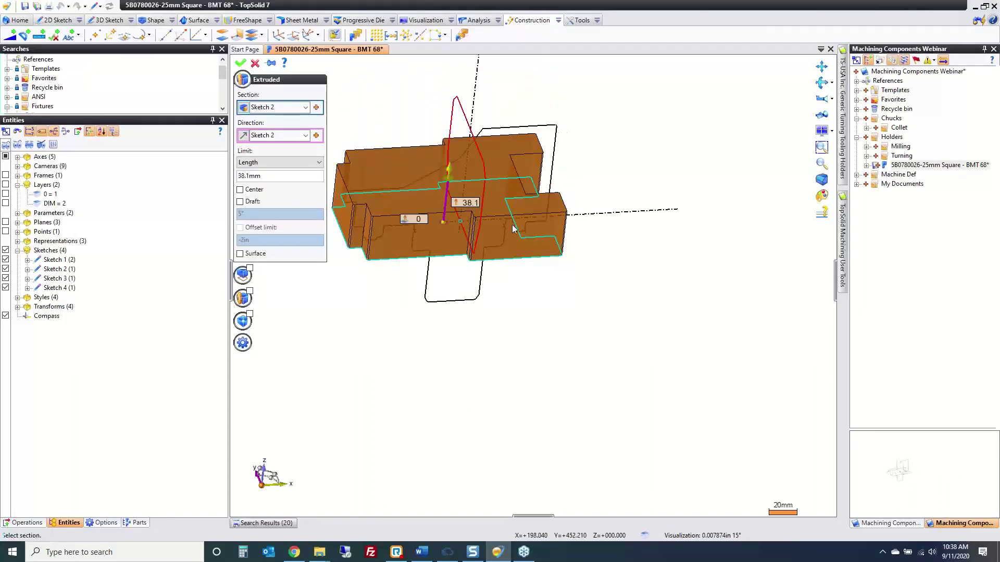
{"action": "mouse_move", "coordinate": [512, 224]}
{"action": "middle_mouse_down"}
{"action": "mouse_move", "coordinate": [524, 299]}
{"action": "mouse_move", "coordinate": [548, 243]}
{"action": "middle_mouse_up"}
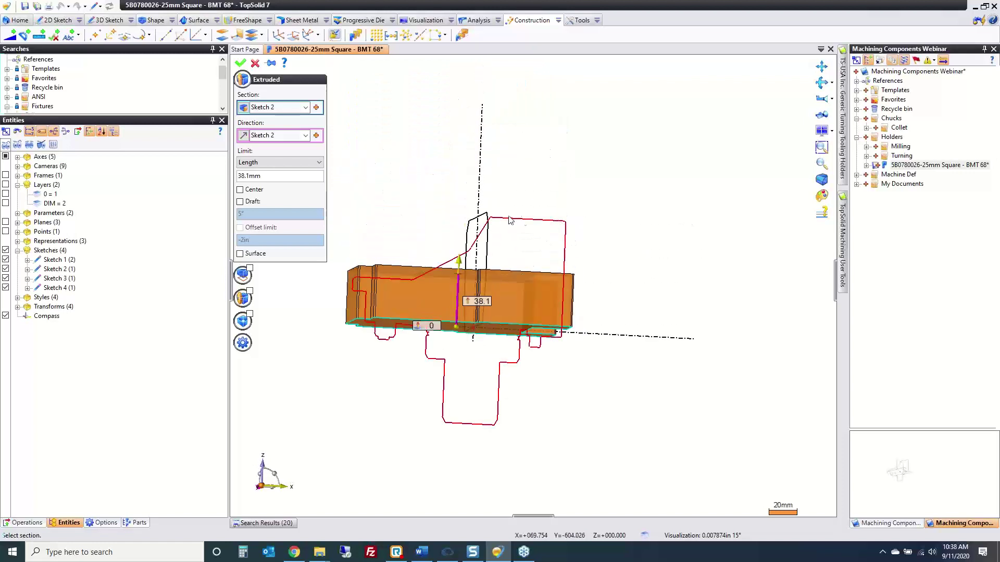
{"action": "middle_click_drag", "start_coordinate": [415, 225], "coordinate": [417, 245]}
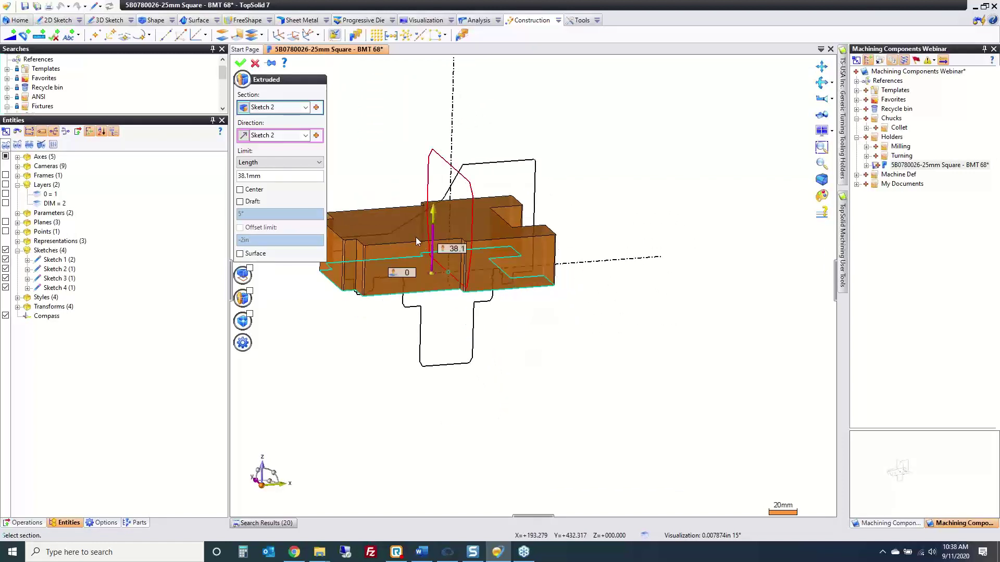
{"action": "left_click", "coordinate": [253, 164]}
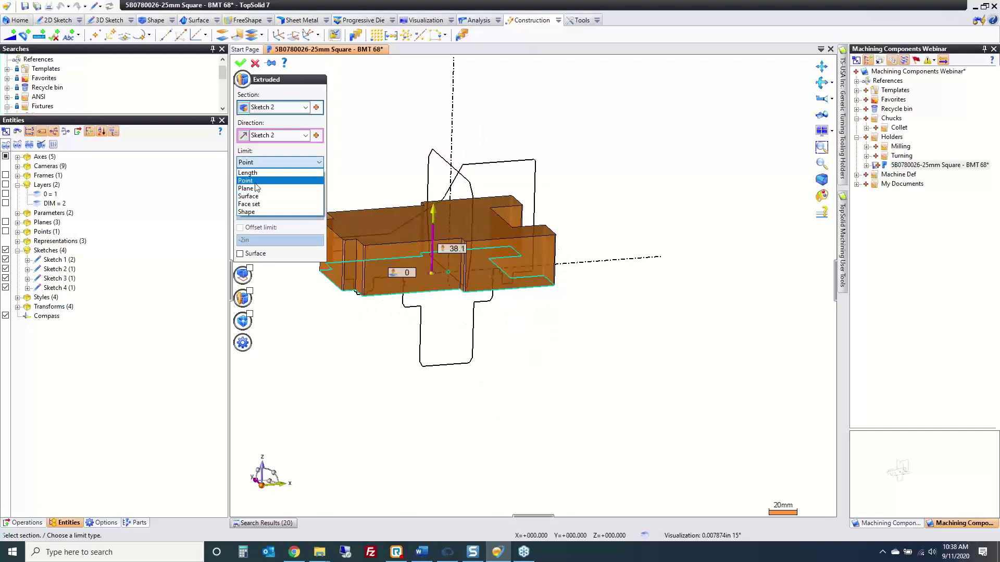
{"action": "left_click", "coordinate": [246, 181]}
{"action": "left_click", "coordinate": [497, 164]}
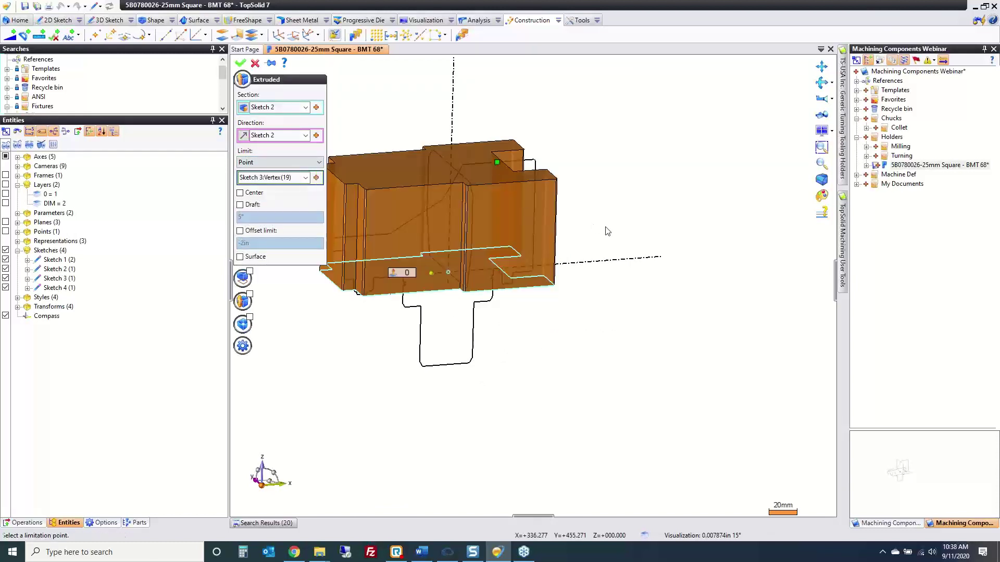
{"action": "middle_click", "coordinate": [584, 168]}
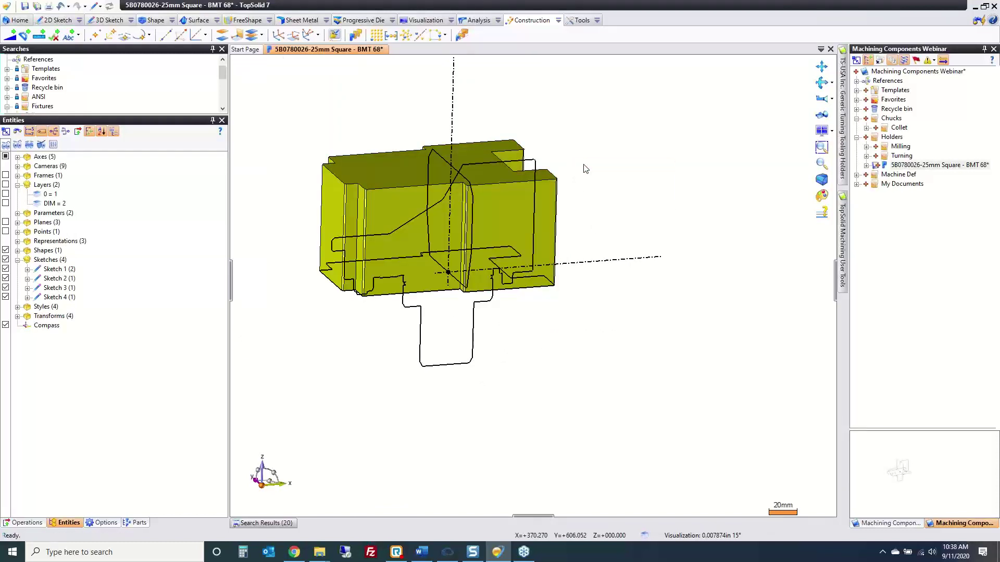
Trim the extruded body by profile with the side-view contour, Sketch 3, using the body's flat front side face as the direction
{"action": "right_click", "coordinate": [347, 114]}
{"action": "key", "text": "Escape"}
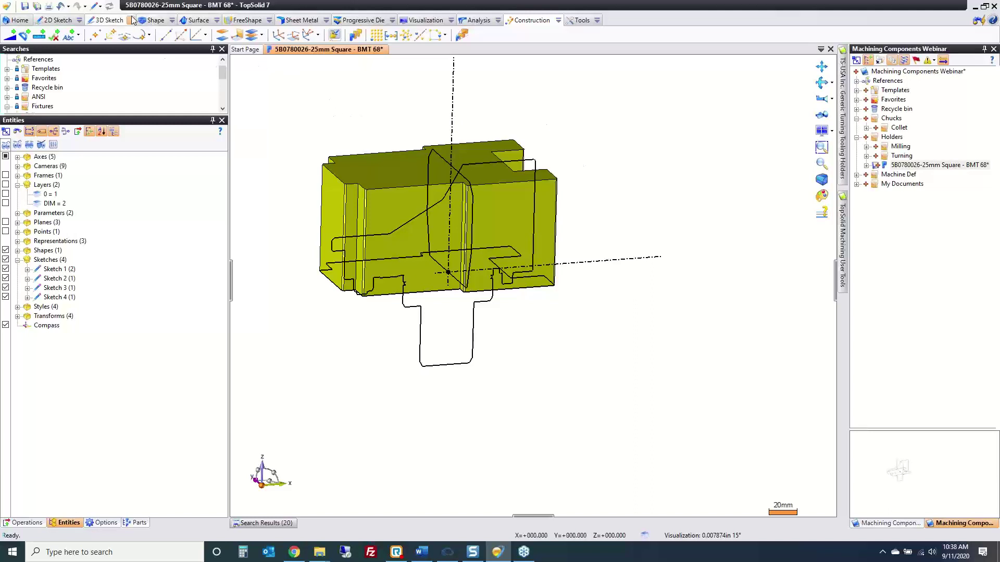
{"action": "left_click", "coordinate": [148, 23]}
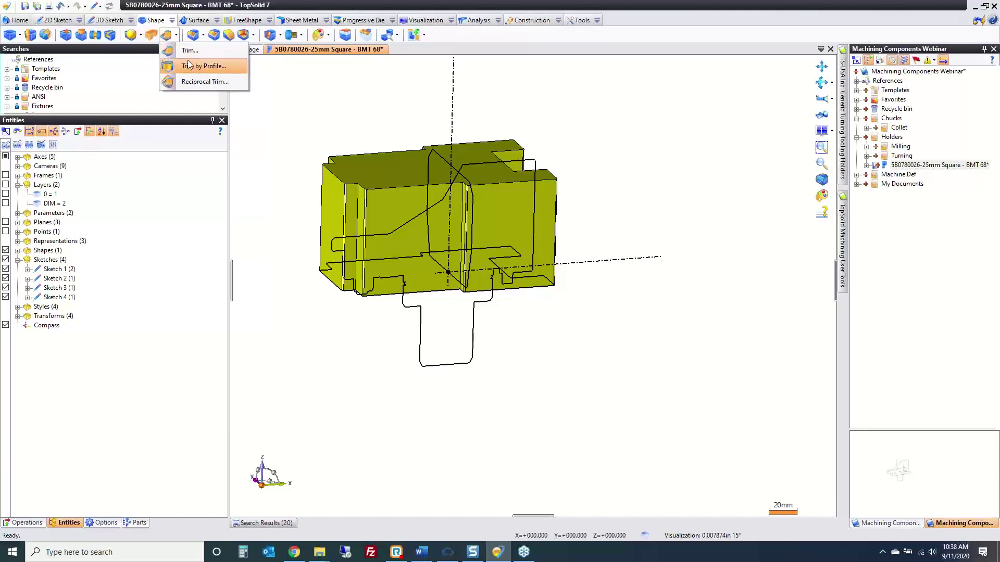
{"action": "left_click", "coordinate": [203, 65]}
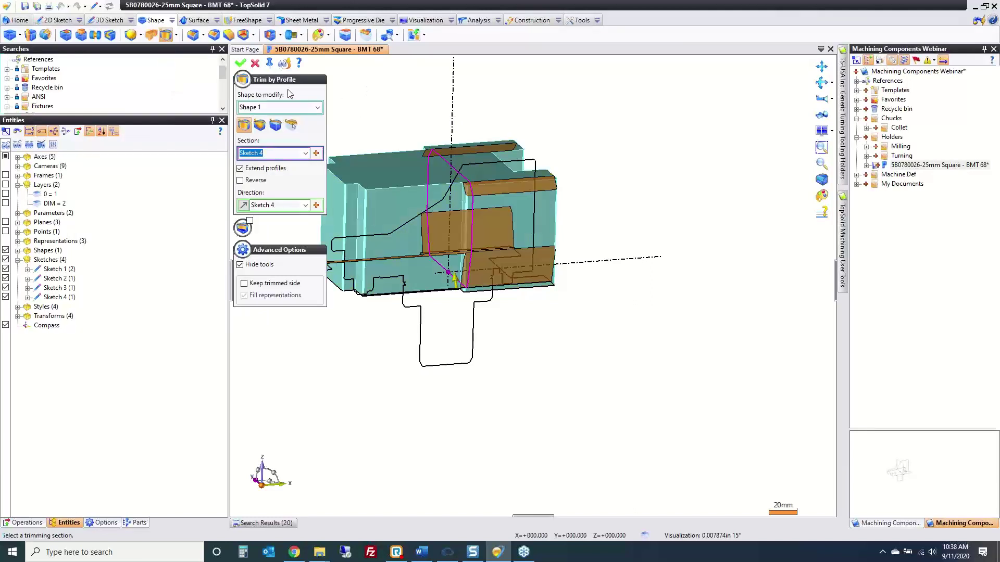
{"action": "left_click", "coordinate": [401, 227]}
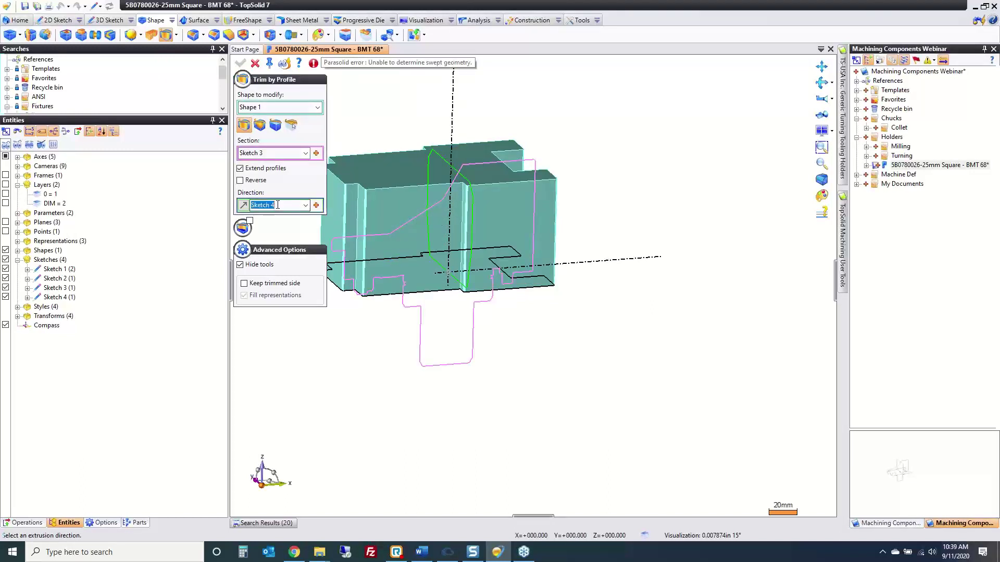
{"action": "left_click", "coordinate": [412, 225]}
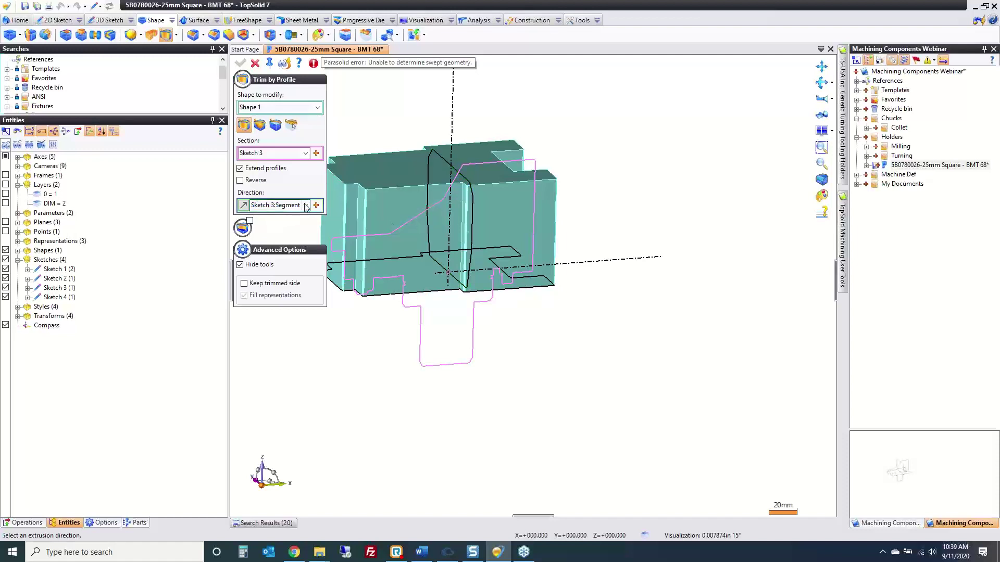
{"action": "left_click", "coordinate": [294, 206]}
{"action": "left_click", "coordinate": [305, 206]}
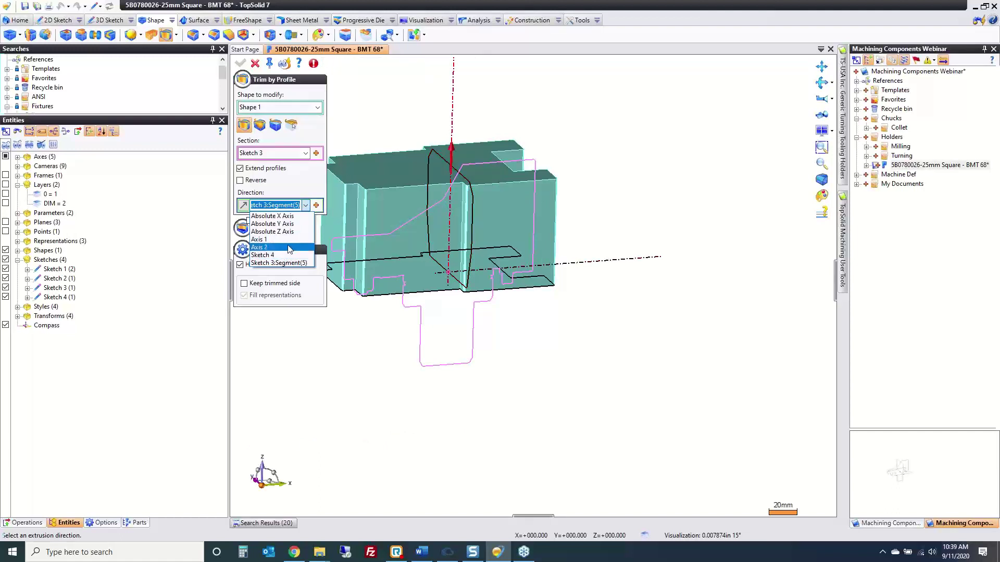
{"action": "left_click", "coordinate": [287, 204]}
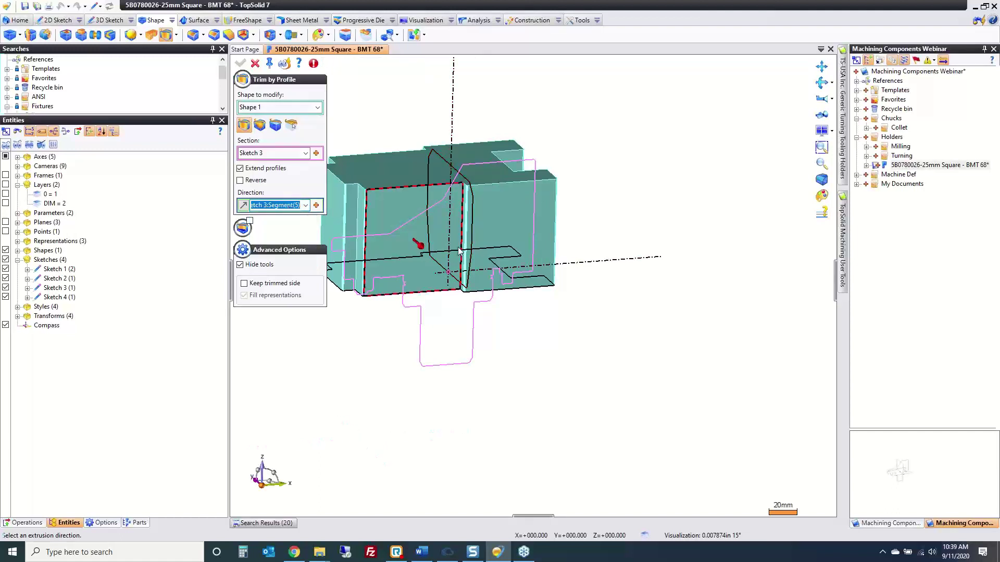
{"action": "left_click", "coordinate": [425, 245]}
{"action": "middle_click_drag", "start_coordinate": [546, 167], "coordinate": [597, 176]}
{"action": "left_click", "coordinate": [601, 173]}
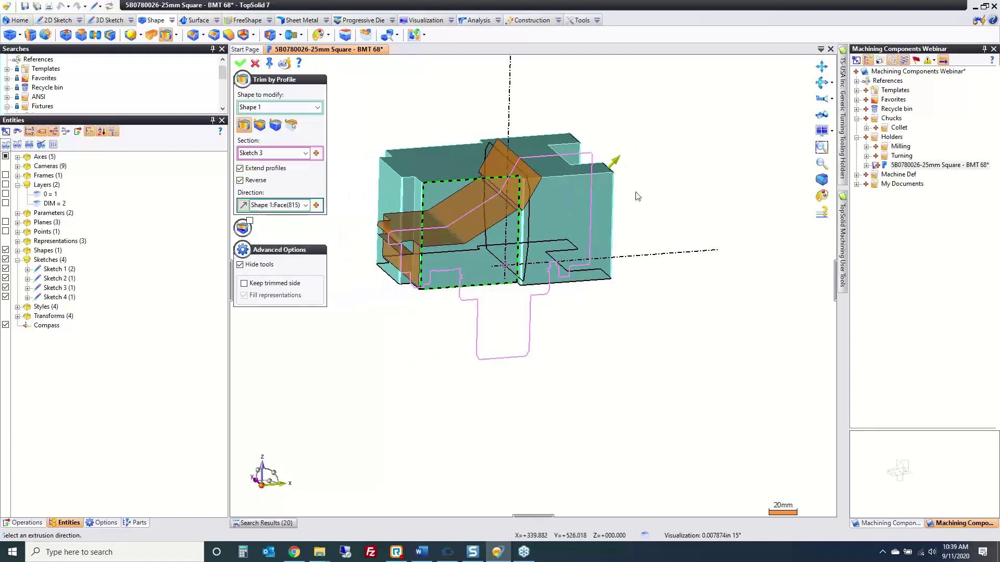
{"action": "left_click", "coordinate": [240, 63]}
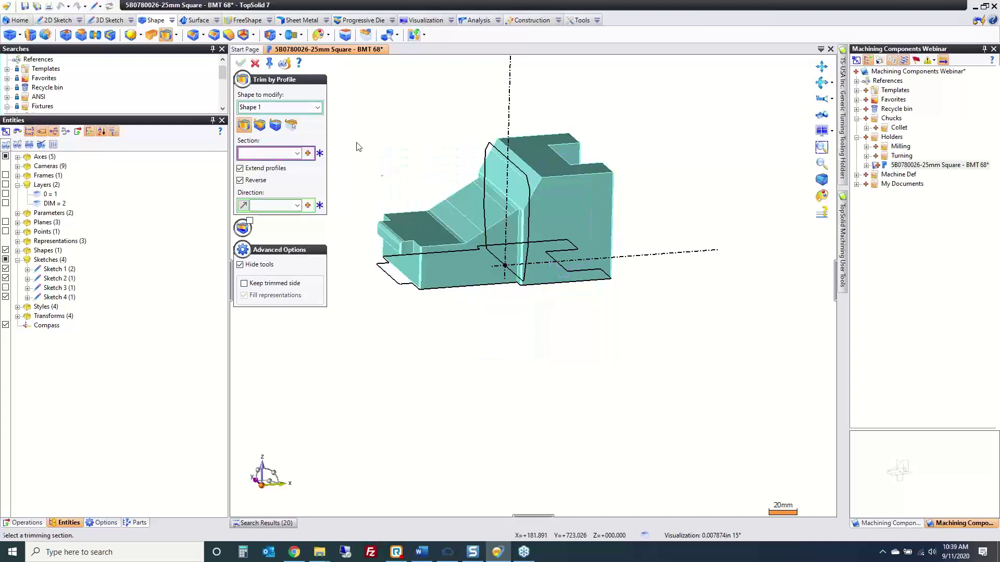
Trim the body by profile with the end-view contour, Sketch 4, using Sketch 4 as the direction, and finish trimming
{"action": "left_click", "coordinate": [525, 175]}
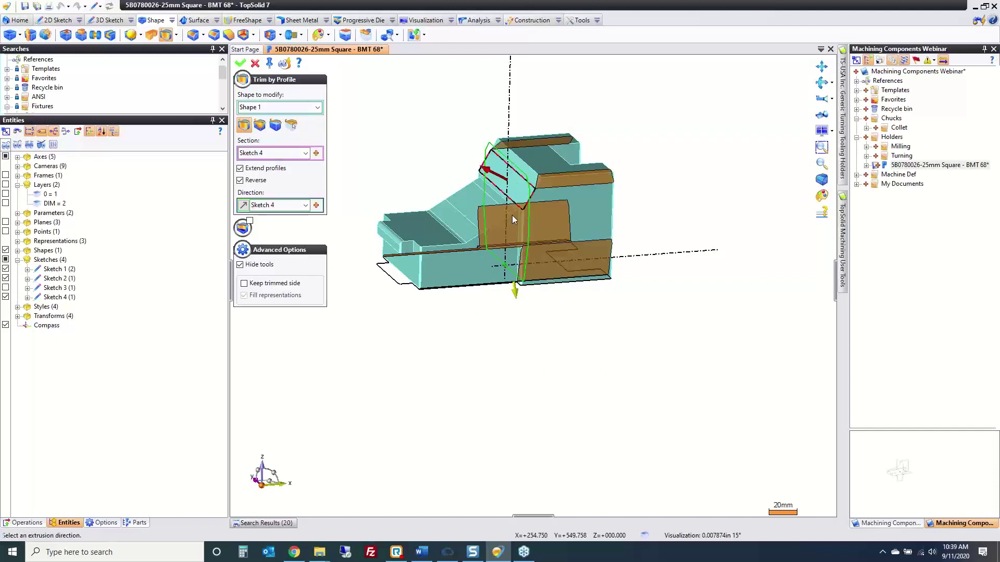
{"action": "right_click", "coordinate": [484, 328]}
{"action": "left_click", "coordinate": [511, 279]}
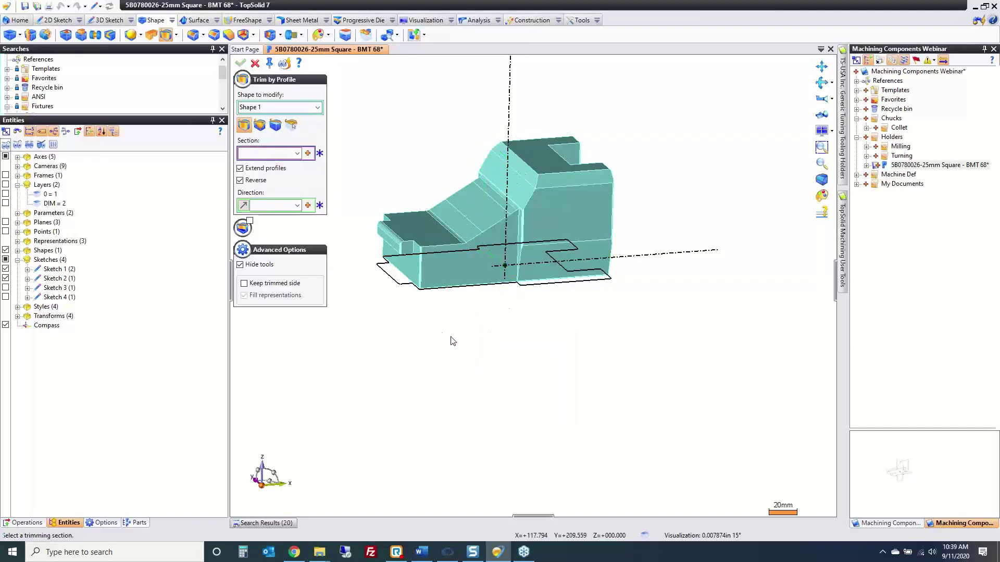
{"action": "left_click", "coordinate": [255, 63]}
Hide all axes and show the side-view contour, Sketch 3, alongside the trimmed body
{"action": "middle_click_drag", "start_coordinate": [500, 151], "coordinate": [676, 145]}
{"action": "left_click", "coordinate": [522, 218]}
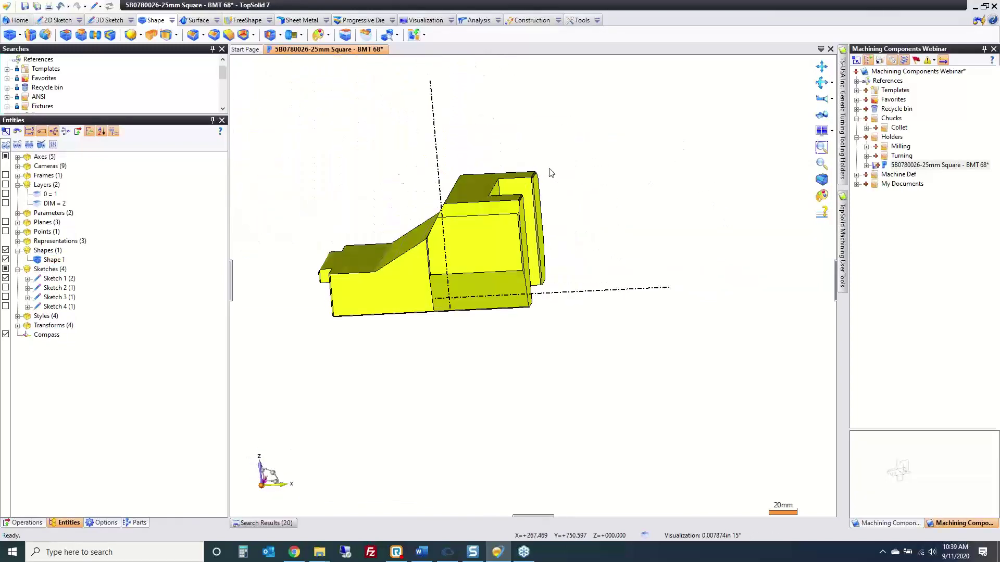
{"action": "left_click", "coordinate": [5, 156]}
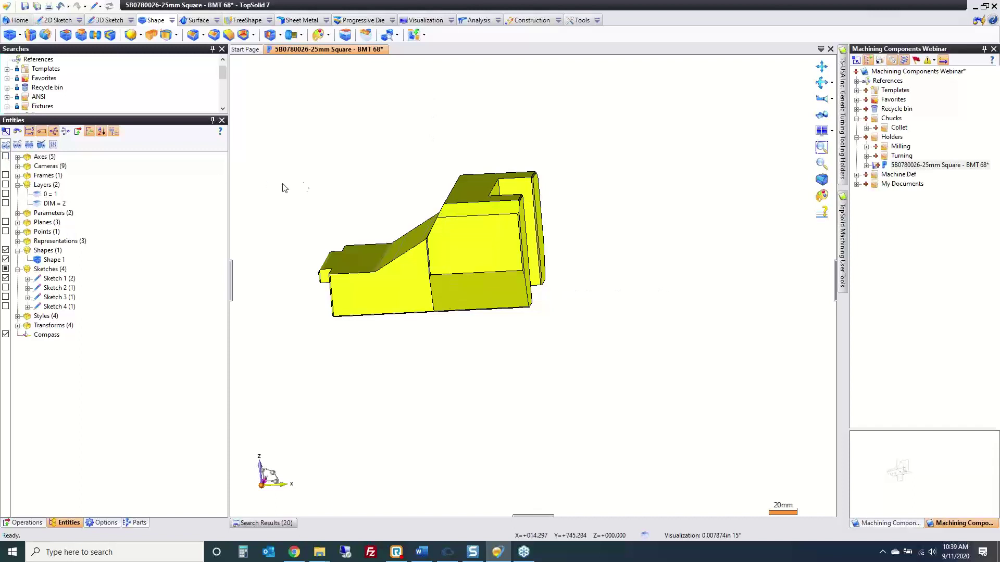
{"action": "middle_click_drag", "start_coordinate": [311, 182], "coordinate": [351, 165]}
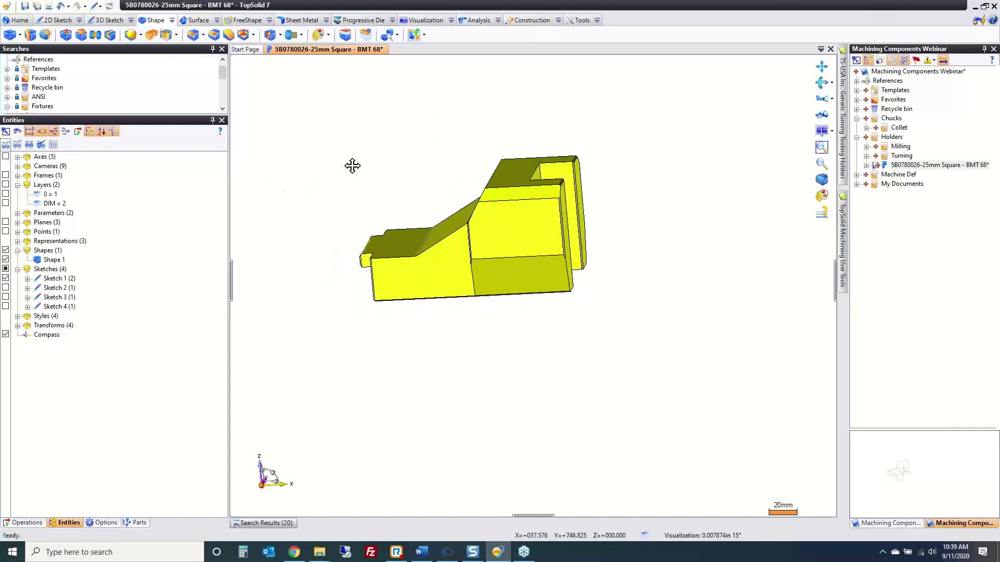
{"action": "left_click", "coordinate": [54, 290]}
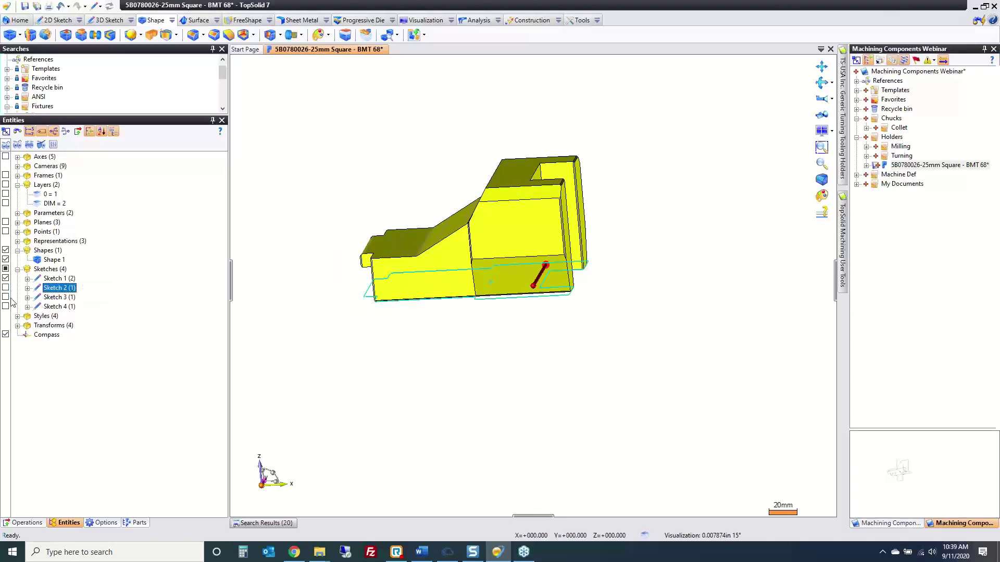
{"action": "left_click", "coordinate": [5, 298]}
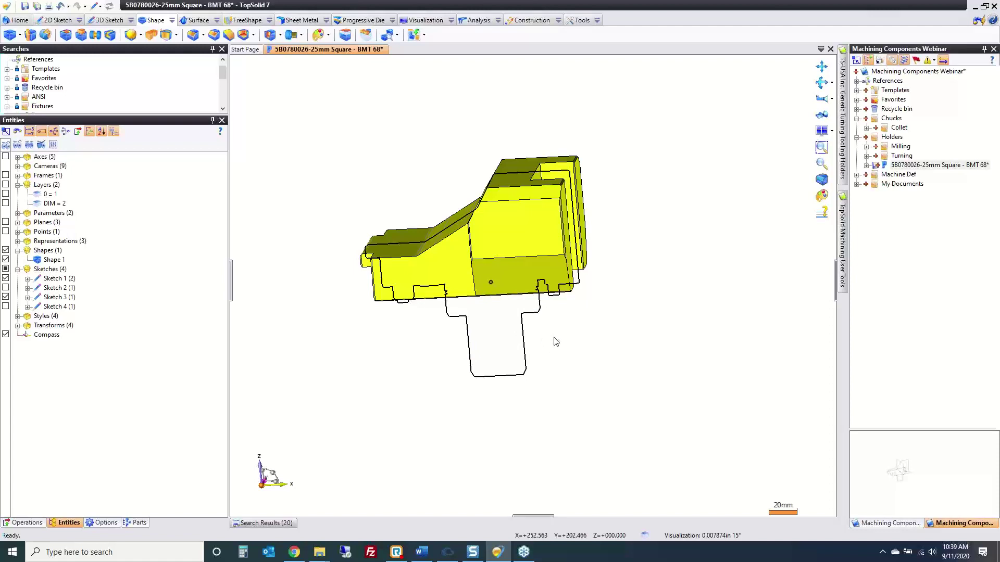
Create a sketch on the plane of Sketch 3 with its origin at that contour's reference point and the Absolute Z Axis as vertical direction
{"action": "right_click", "coordinate": [565, 329]}
{"action": "left_click", "coordinate": [589, 333]}
{"action": "left_click", "coordinate": [523, 343]}
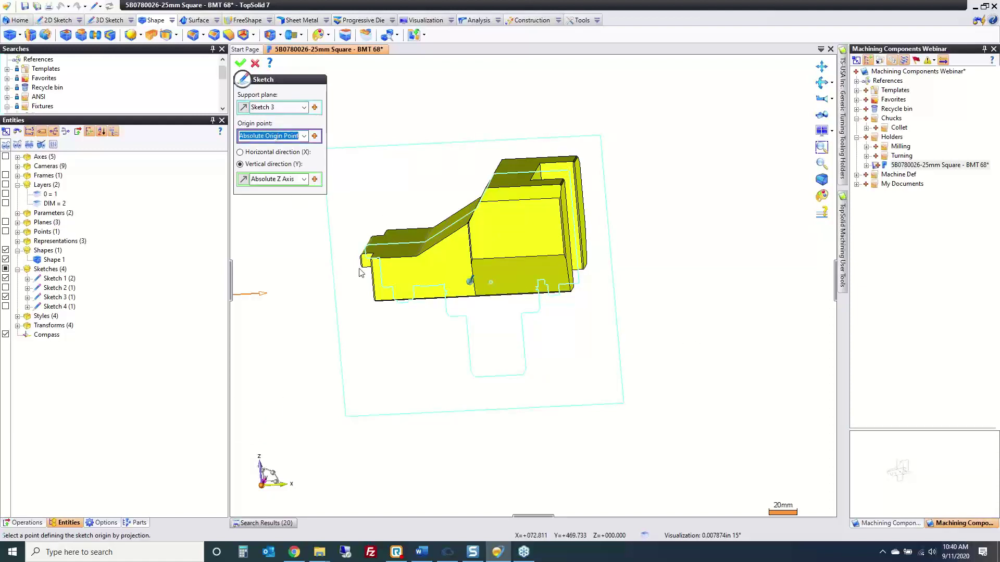
{"action": "left_click", "coordinate": [491, 282]}
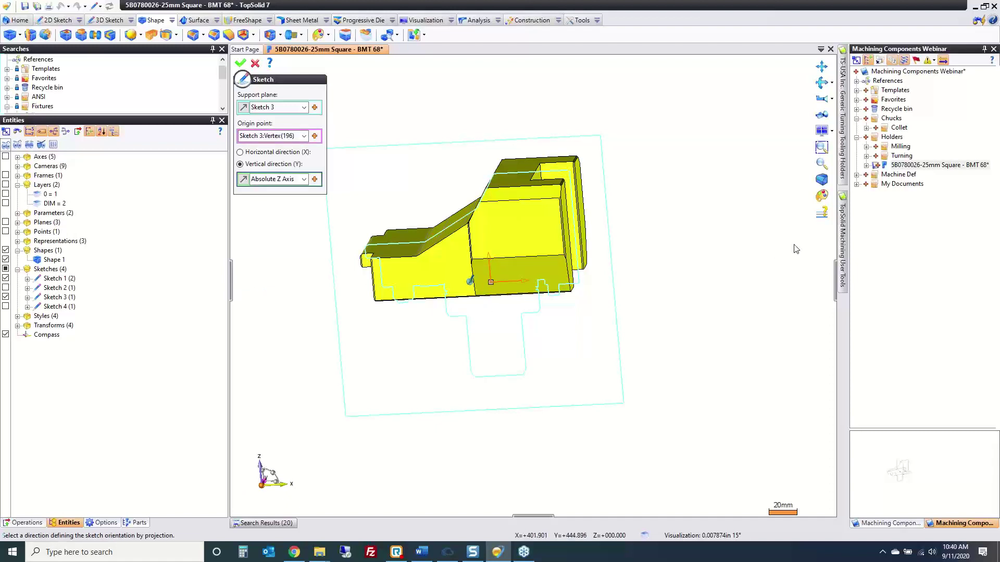
{"action": "left_click", "coordinate": [241, 63]}
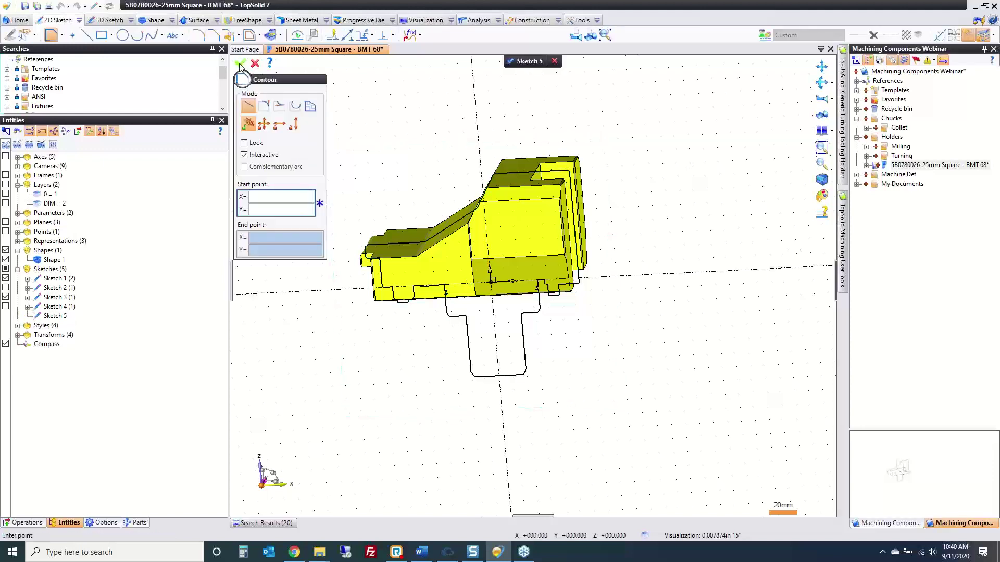
{"action": "left_click", "coordinate": [610, 33]}
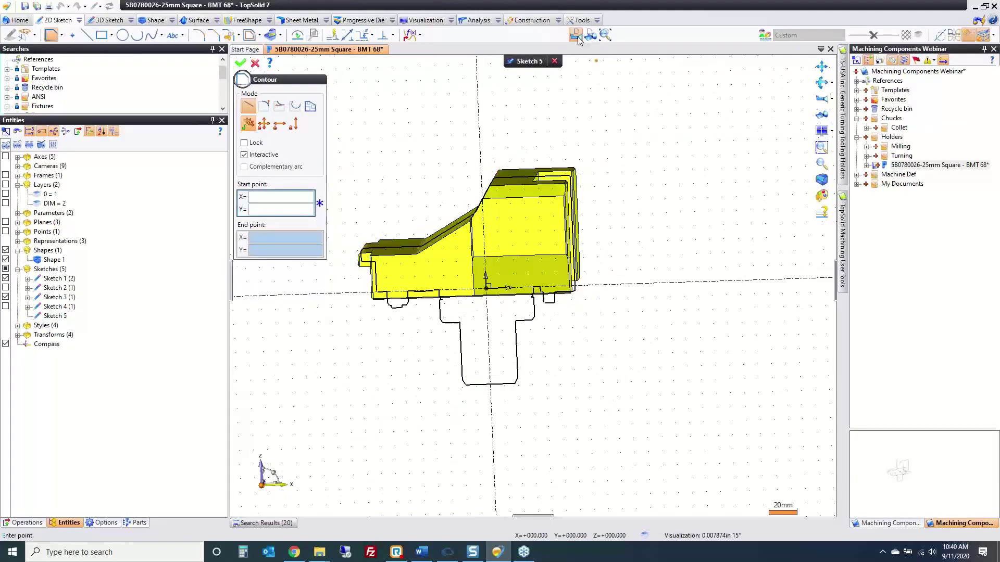
Project the shank outline from Sketch 3 as a border chain, from the short vertical segment under the body to the shank's bottom segment
{"action": "left_click", "coordinate": [270, 35]}
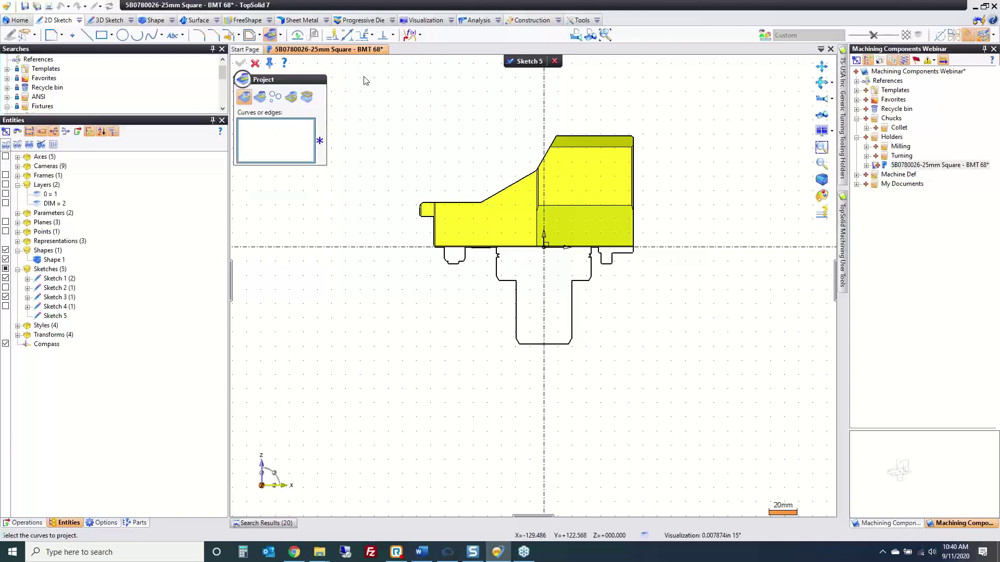
{"action": "left_click", "coordinate": [291, 98]}
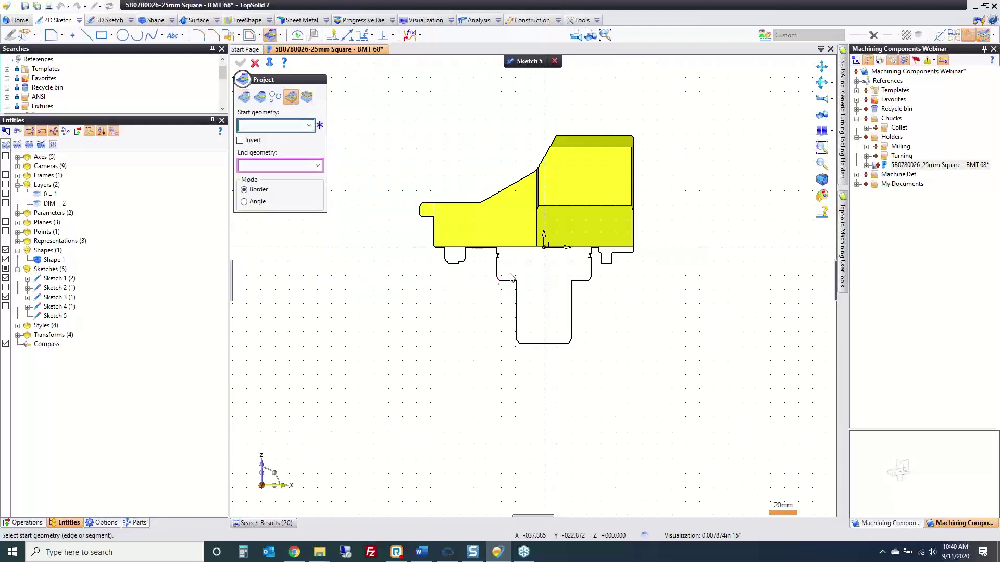
{"action": "scroll", "coordinate": [511, 278], "scroll_direction": "up", "scroll_amount": 5}
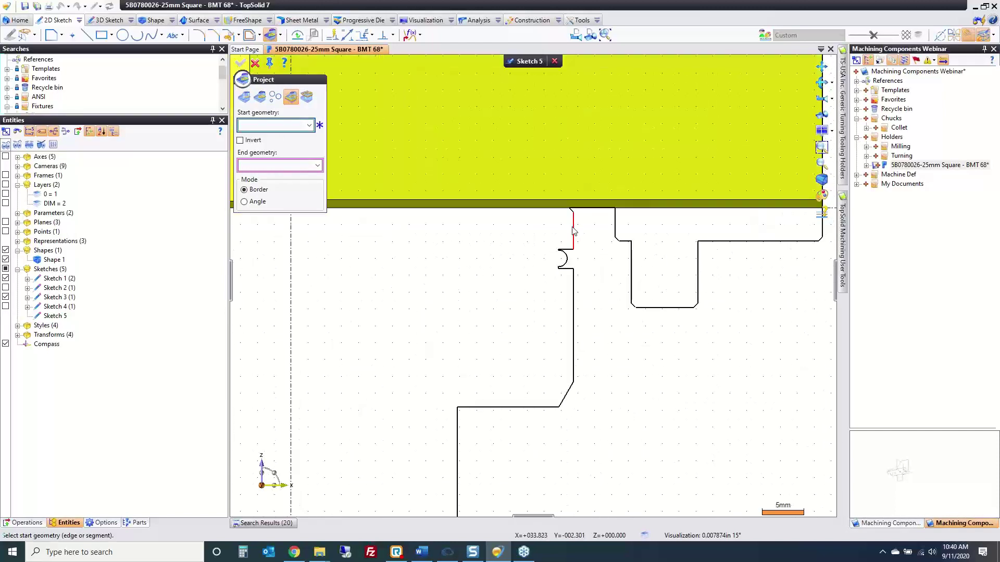
{"action": "left_click", "coordinate": [573, 231]}
{"action": "left_click", "coordinate": [573, 208]}
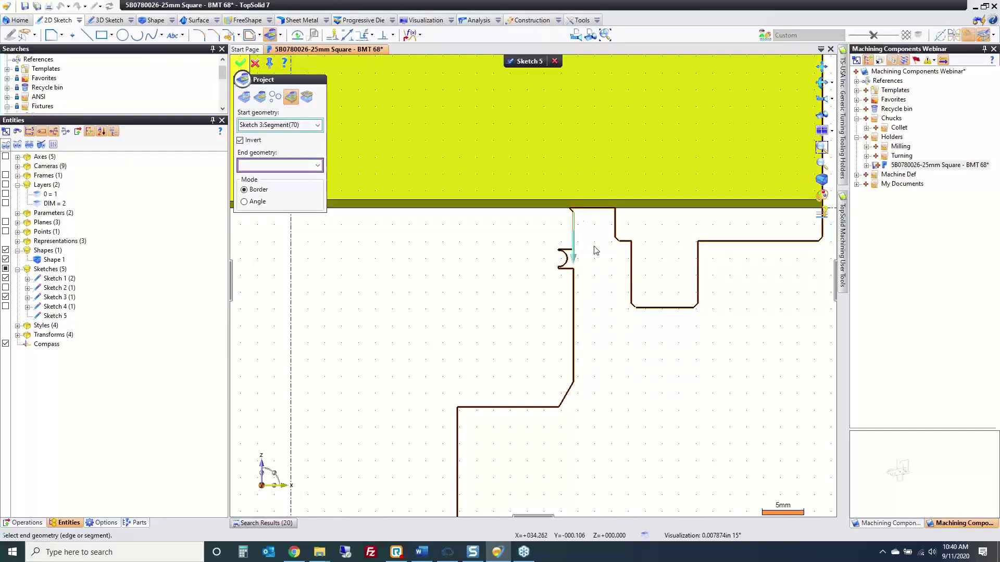
{"action": "scroll", "coordinate": [614, 309], "scroll_direction": "down", "scroll_amount": 3}
{"action": "middle_click_drag", "start_coordinate": [618, 420], "coordinate": [671, 225]}
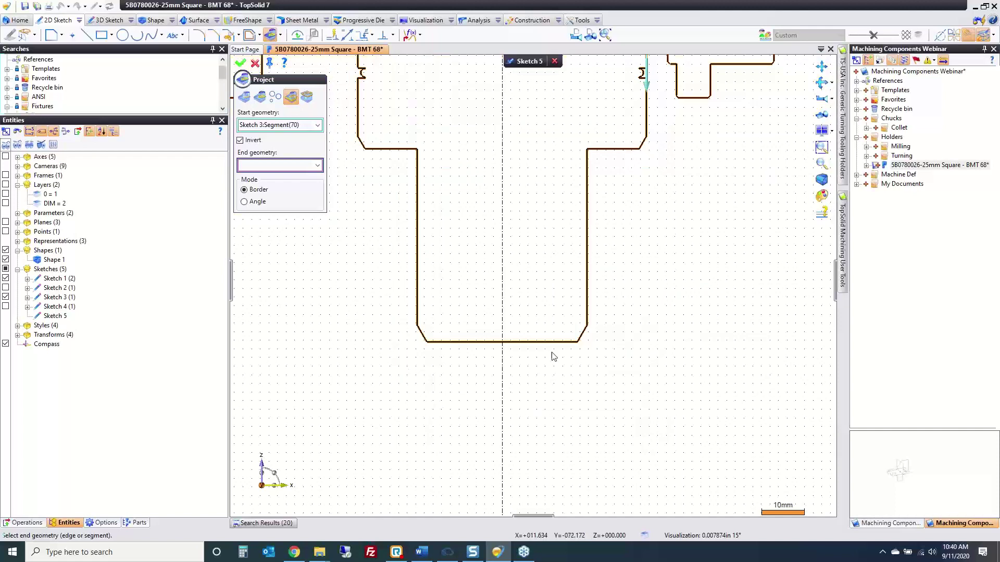
{"action": "left_click", "coordinate": [555, 343]}
{"action": "scroll", "coordinate": [608, 400], "scroll_direction": "down", "scroll_amount": 2}
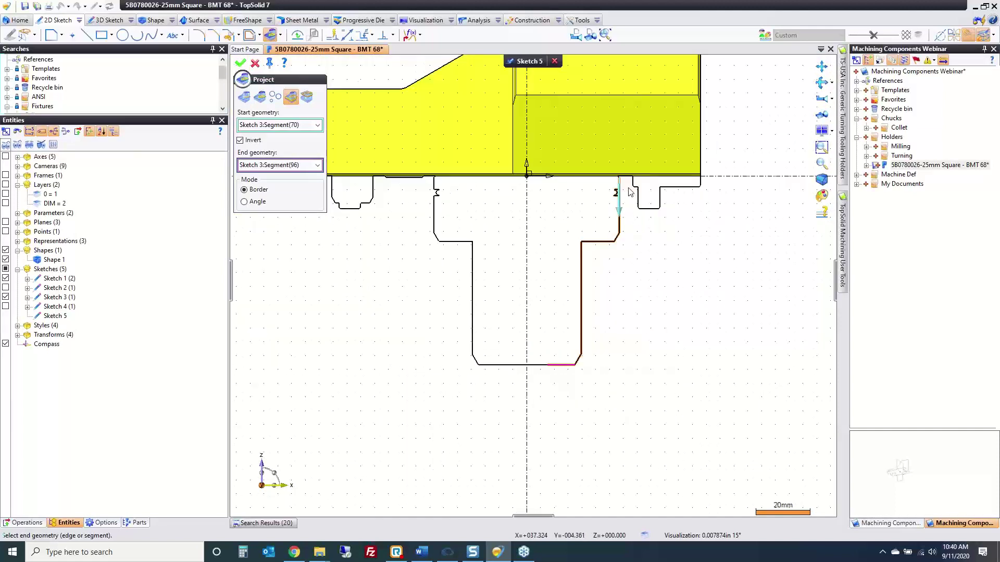
{"action": "left_click", "coordinate": [240, 63]}
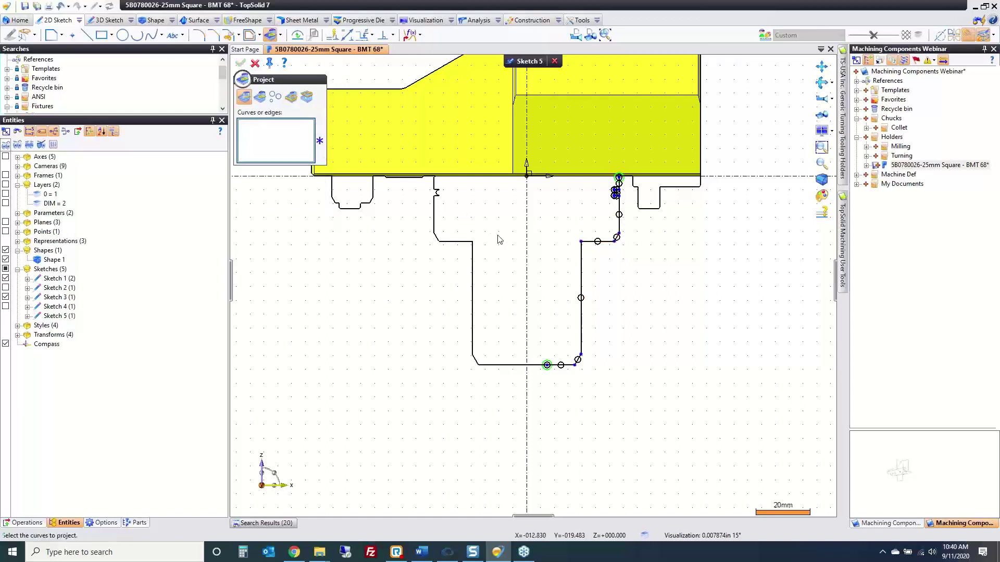
Project the sketch's Y axis and the body's lower edge into the sketch
{"action": "left_click", "coordinate": [526, 248]}
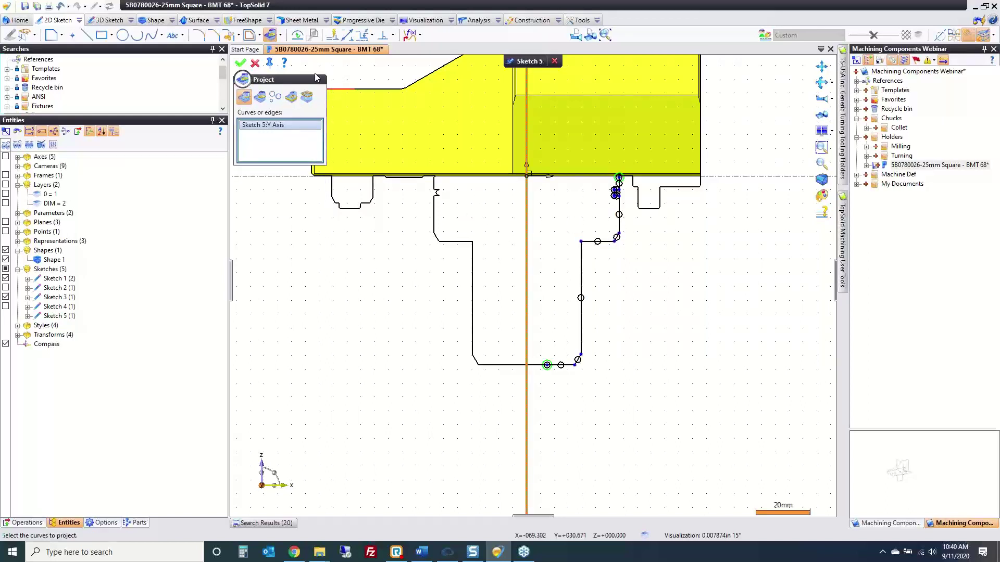
{"action": "left_click", "coordinate": [565, 177]}
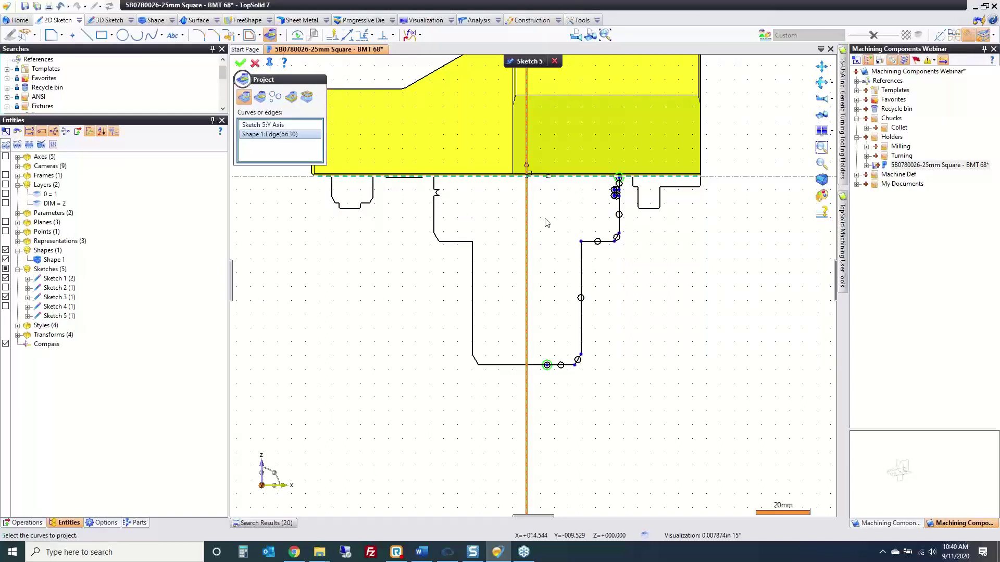
{"action": "left_click", "coordinate": [240, 63]}
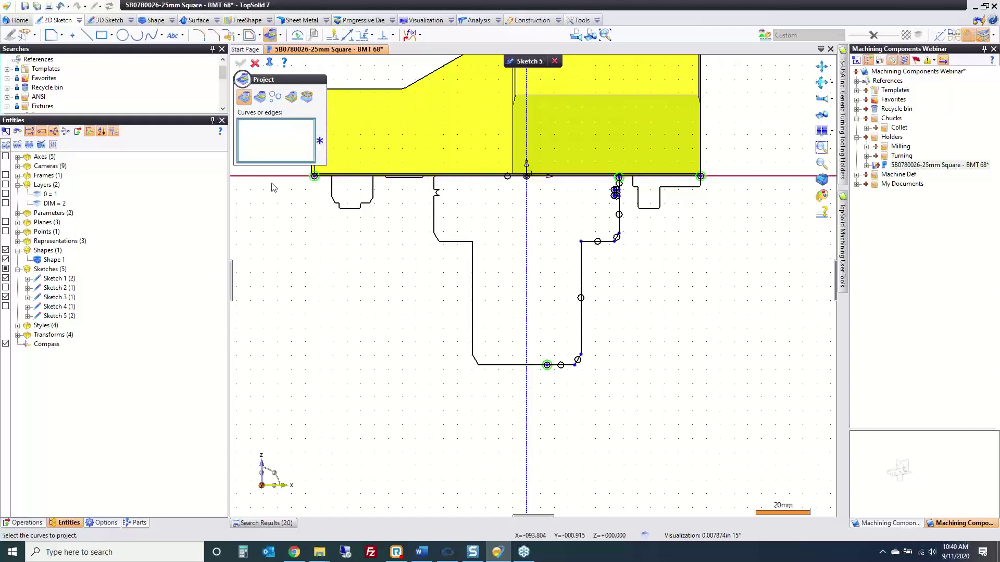
{"action": "key", "text": "Escape"}
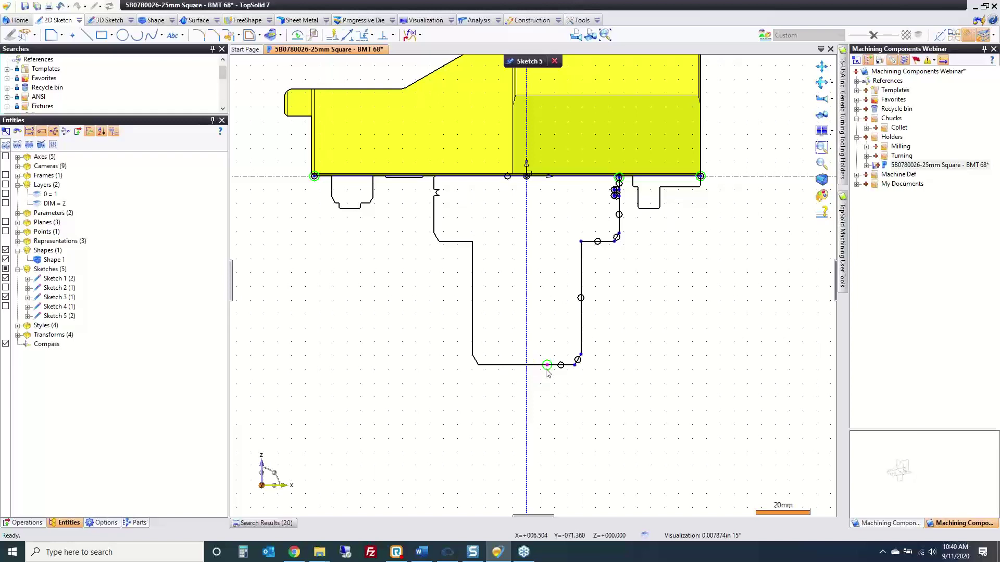
Extend the projected outline's ends, stretching the bottom segment past the Y axis and the upper vertical segment above the body's lower edge
{"action": "left_click_drag", "start_coordinate": [546, 369], "coordinate": [436, 414]}
{"action": "scroll", "coordinate": [623, 174], "scroll_direction": "up", "scroll_amount": 1}
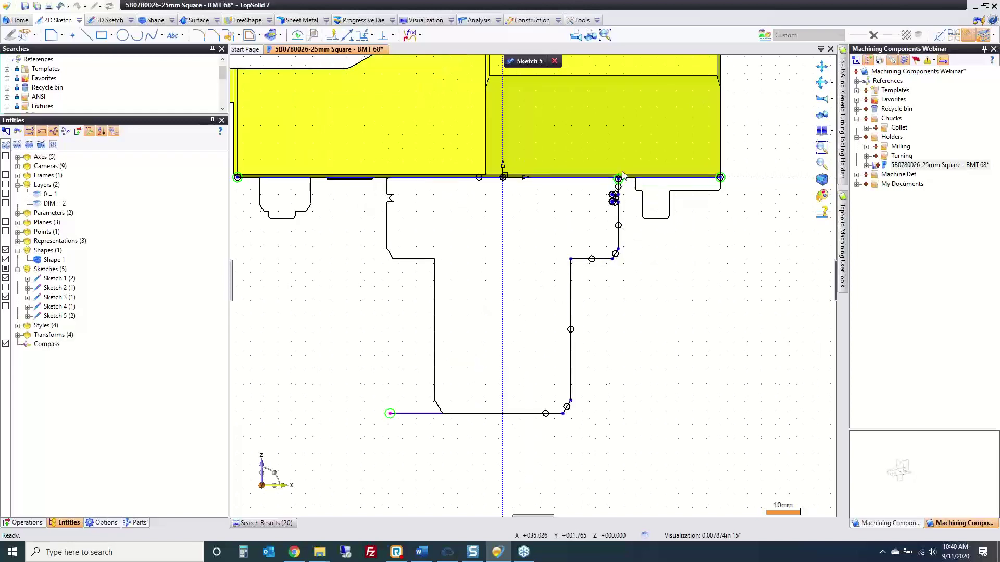
{"action": "scroll", "coordinate": [622, 175], "scroll_direction": "up", "scroll_amount": 3}
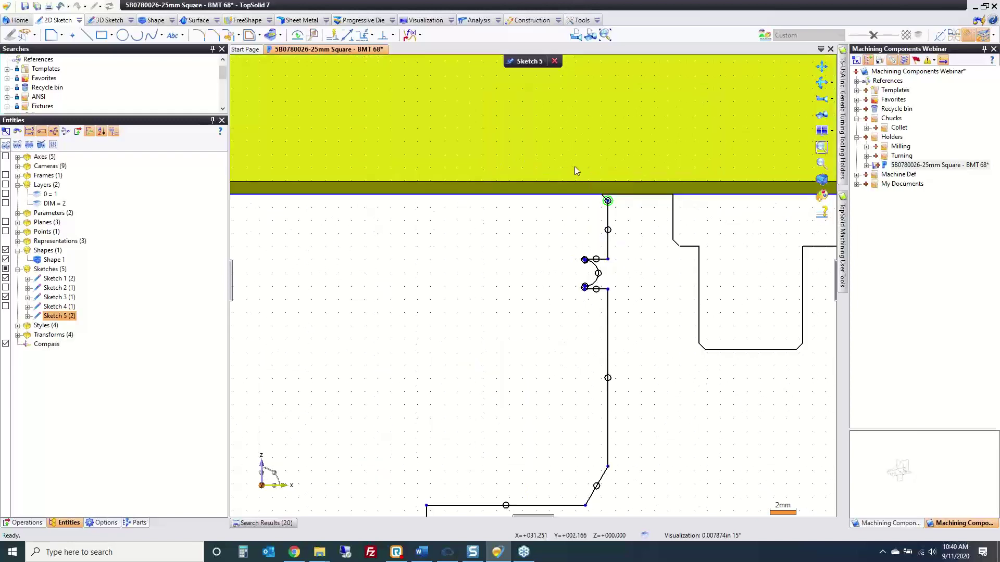
{"action": "mouse_move", "coordinate": [574, 167]}
{"action": "left_mouse_down"}
{"action": "mouse_move", "coordinate": [641, 218]}
{"action": "mouse_move", "coordinate": [607, 165]}
{"action": "mouse_move", "coordinate": [607, 112]}
{"action": "left_mouse_up"}
{"action": "scroll", "coordinate": [534, 205], "scroll_direction": "down", "scroll_amount": 4}
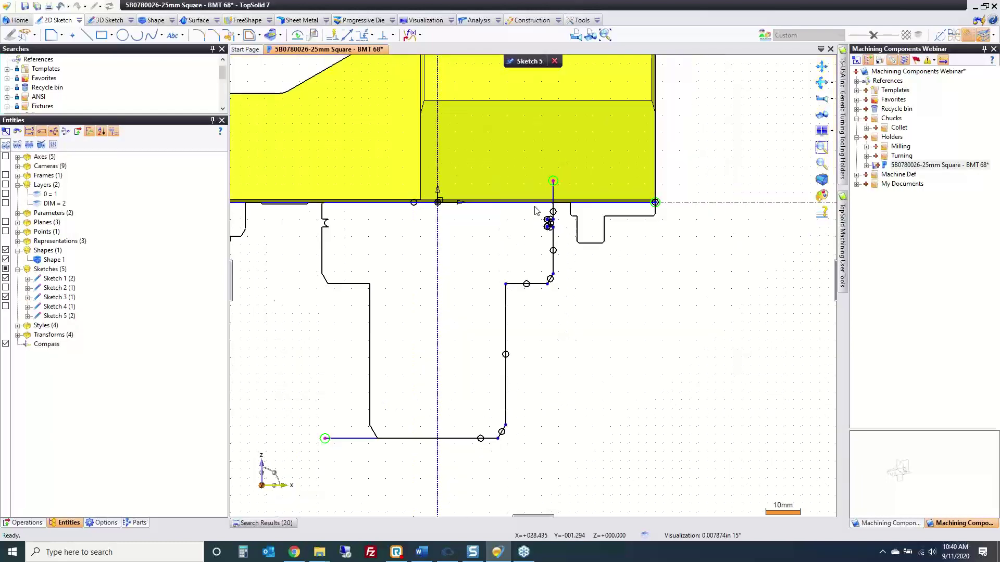
Trim the projected lines into a closed shank half-profile bounded by the Y axis and the body's lower edge, and hide Sketch 3
{"action": "left_click", "coordinate": [229, 35]}
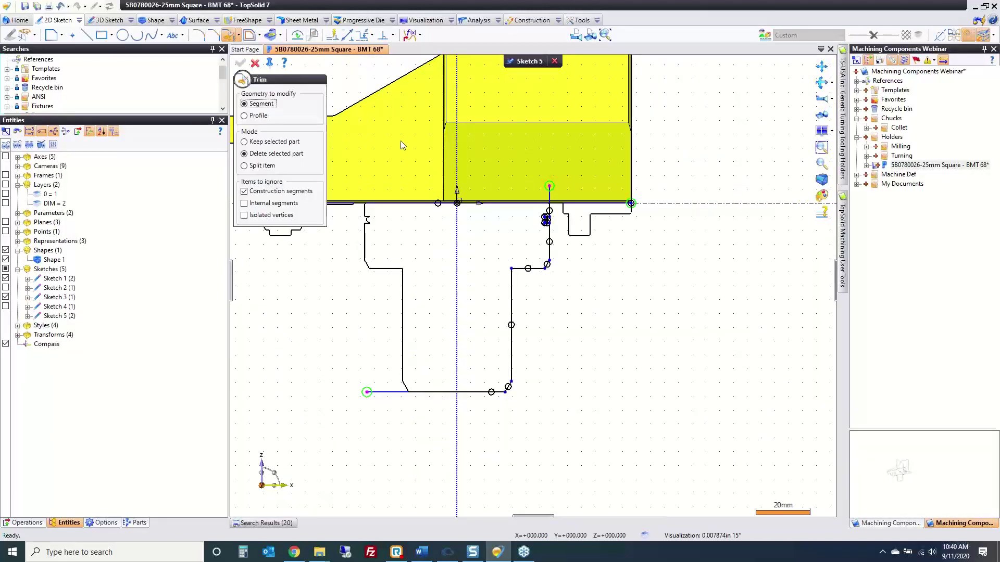
{"action": "left_click", "coordinate": [456, 158]}
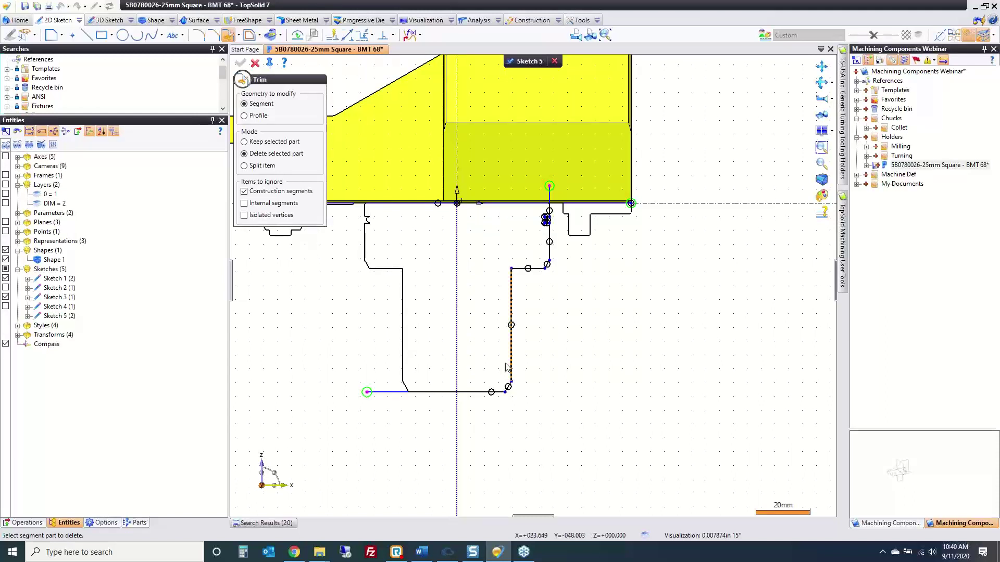
{"action": "left_click", "coordinate": [457, 419]}
{"action": "left_click", "coordinate": [390, 392]}
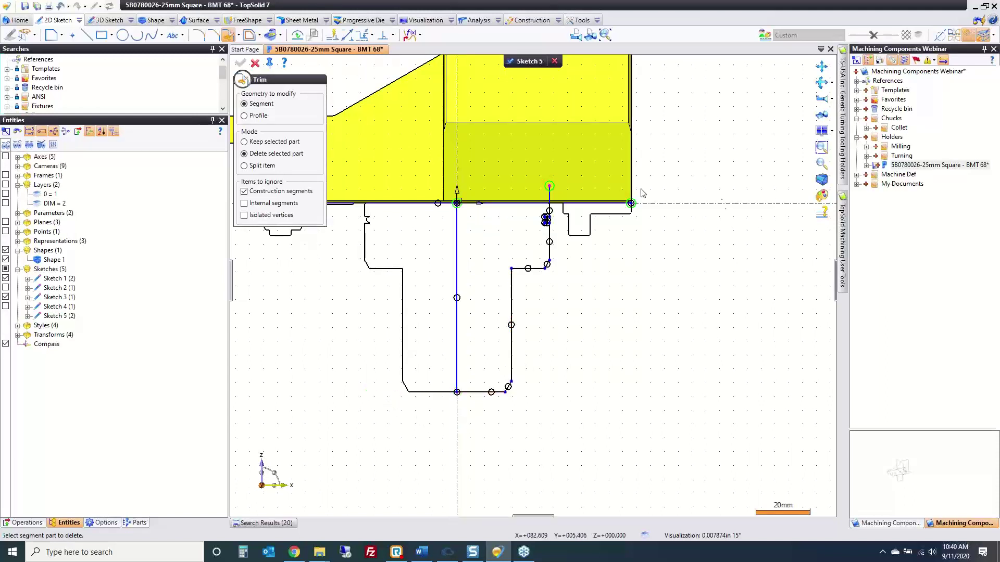
{"action": "left_click", "coordinate": [603, 203]}
{"action": "left_click", "coordinate": [550, 194]}
{"action": "left_click", "coordinate": [415, 203]}
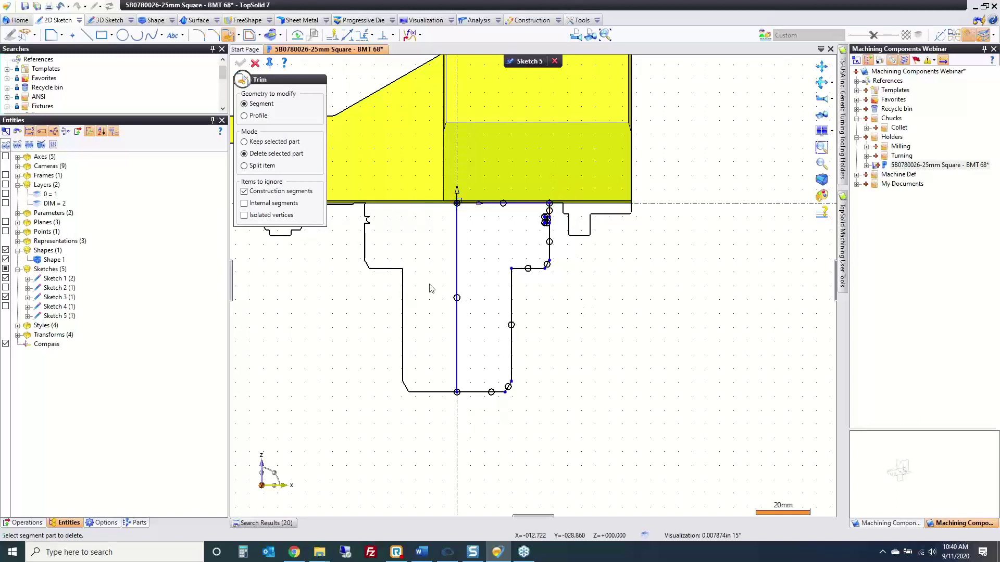
{"action": "right_click", "coordinate": [408, 237]}
{"action": "left_click", "coordinate": [414, 245]}
{"action": "left_click", "coordinate": [6, 297]}
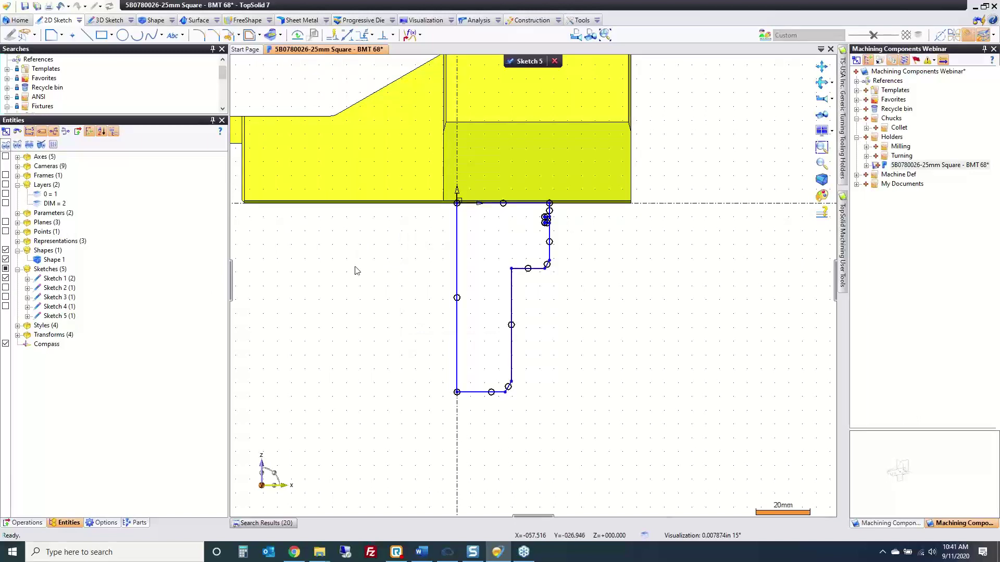
Remove the small groove segments near the top of the shank profile's outer vertical edge with Segments Removing
{"action": "scroll", "coordinate": [553, 214], "scroll_direction": "up", "scroll_amount": 4}
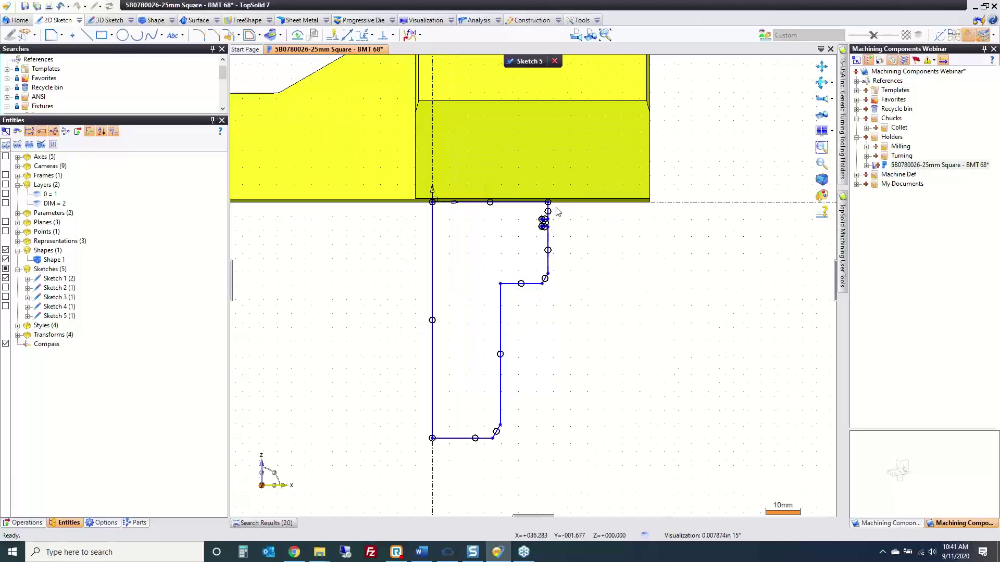
{"action": "left_click_drag", "start_coordinate": [525, 258], "coordinate": [564, 292]}
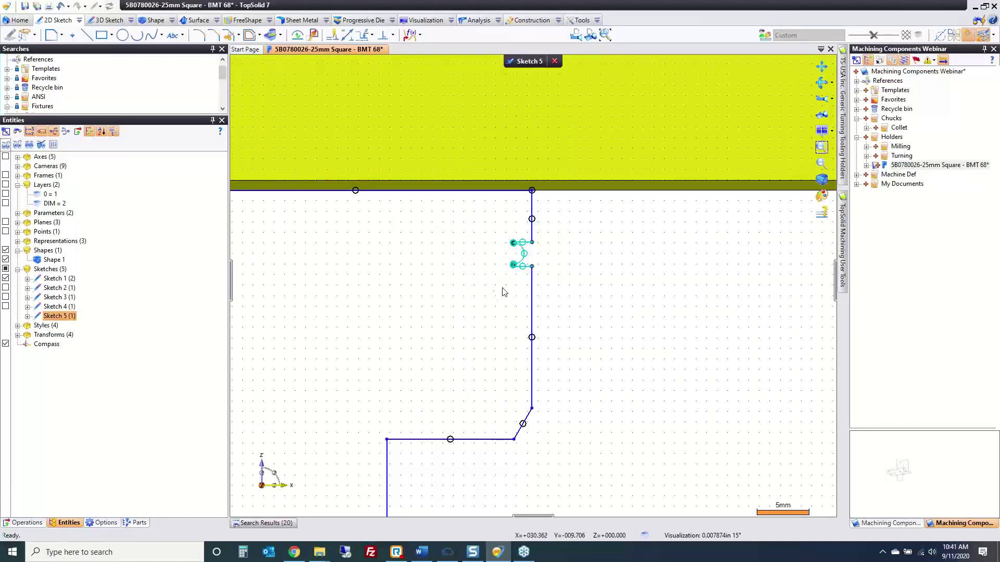
{"action": "left_click_drag", "start_coordinate": [492, 292], "coordinate": [563, 172]}
{"action": "right_click", "coordinate": [563, 157]}
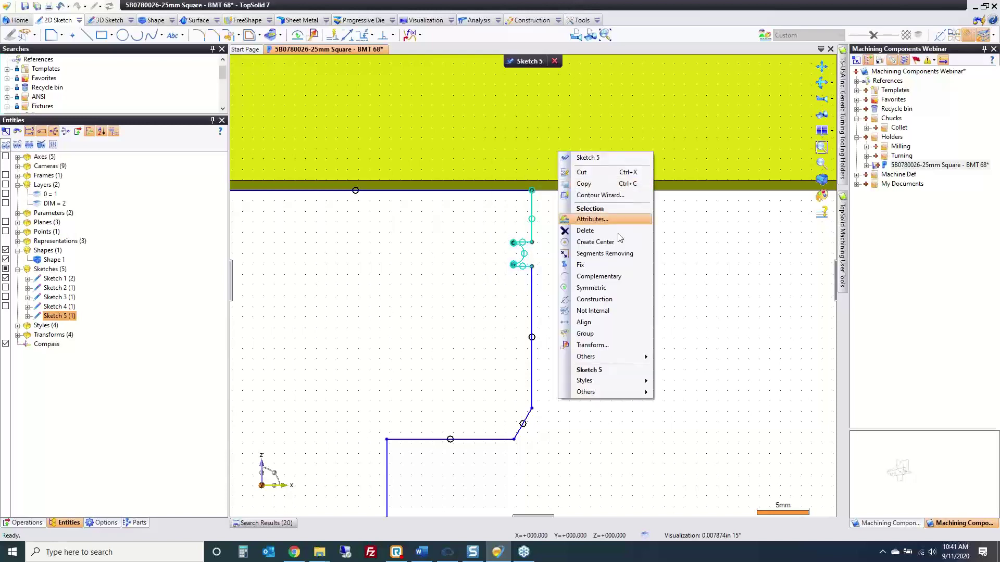
{"action": "left_click", "coordinate": [623, 259]}
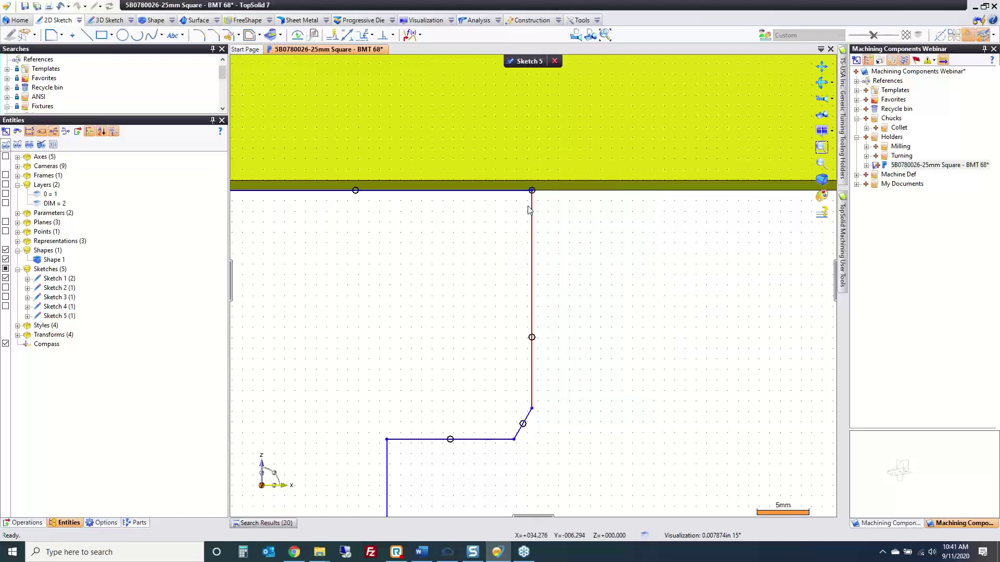
Revolve the Sketch 5 shank profile around its vertical segment on the Y axis
{"action": "scroll", "coordinate": [642, 231], "scroll_direction": "down", "scroll_amount": 5}
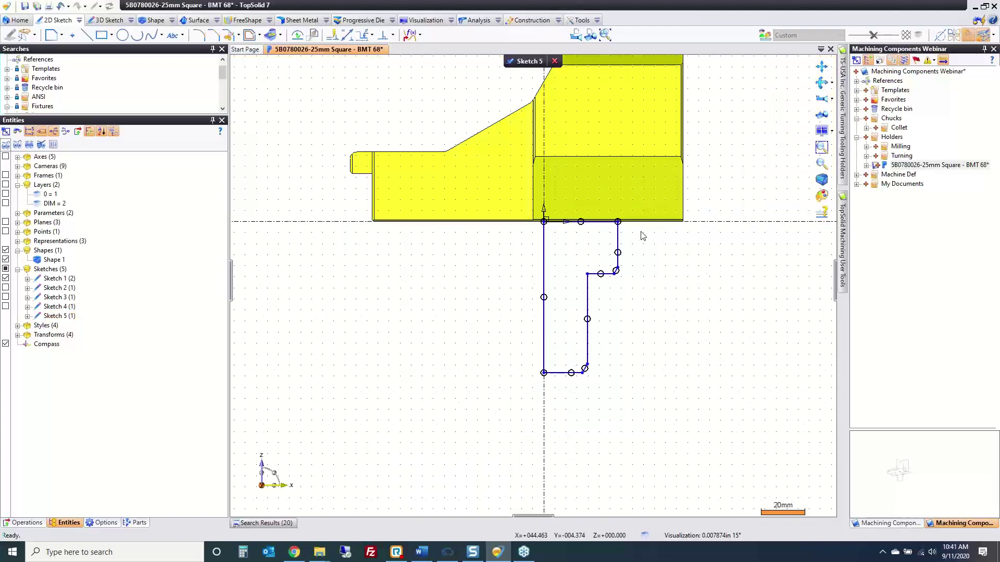
{"action": "right_click", "coordinate": [420, 311]}
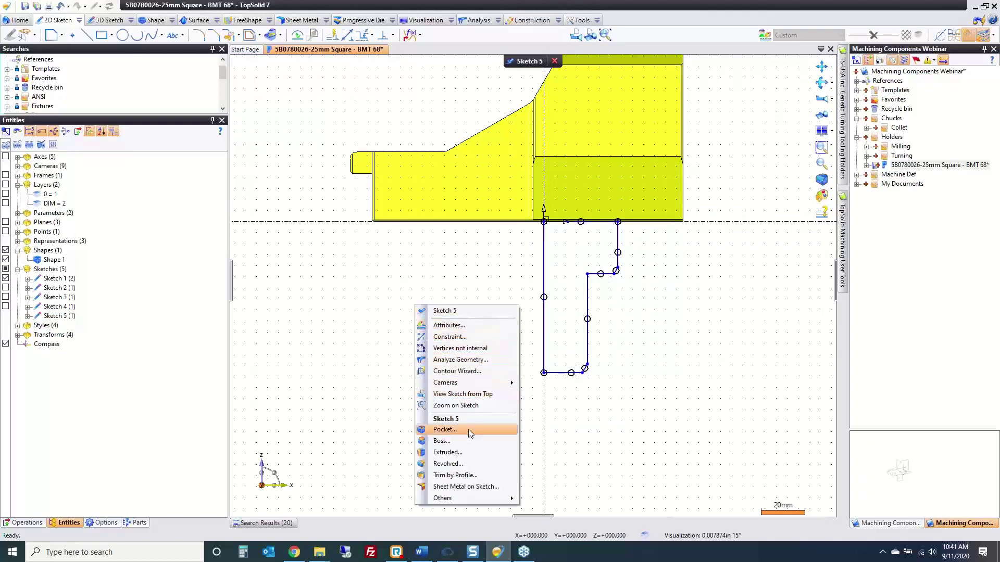
{"action": "left_click", "coordinate": [476, 464]}
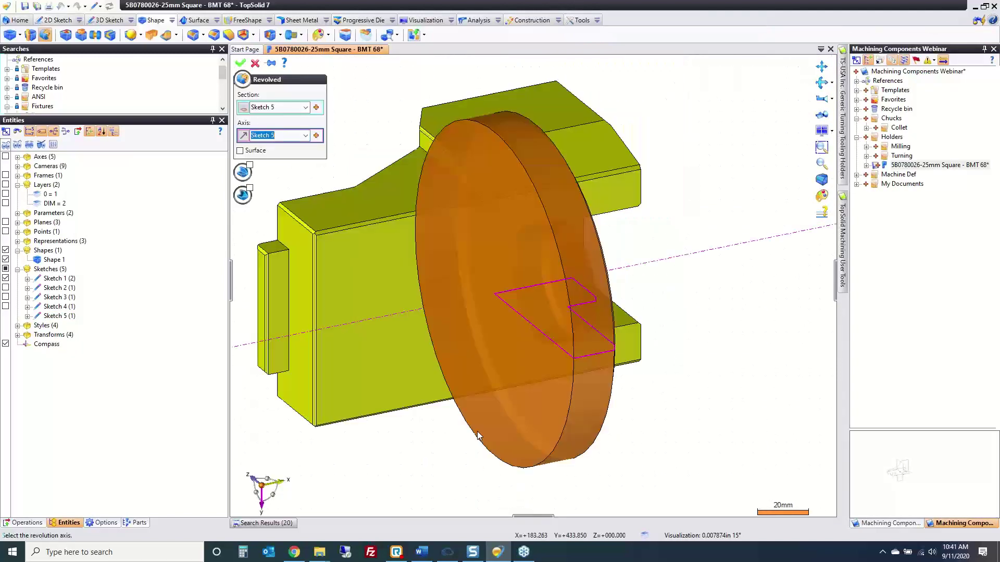
{"action": "left_click", "coordinate": [517, 308]}
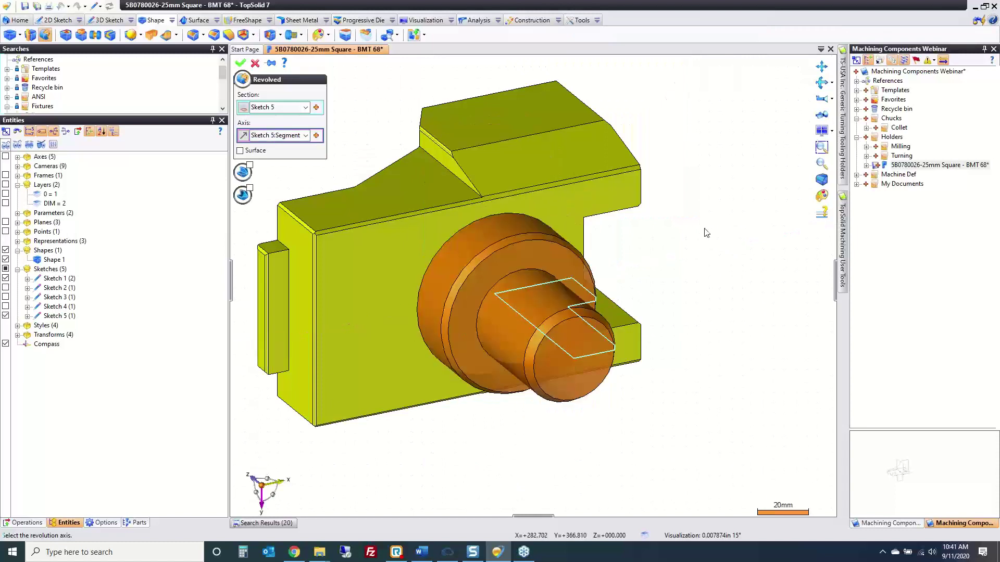
{"action": "right_click", "coordinate": [700, 232]}
{"action": "left_click", "coordinate": [702, 237]}
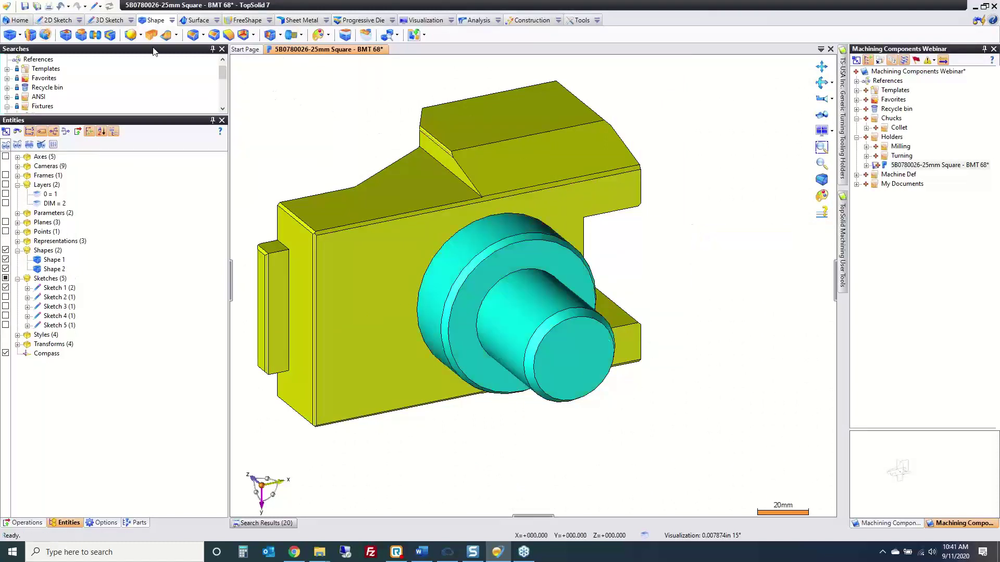
Unite the revolved shank with the holder body using a Boolean operation and save the part
{"action": "left_click", "coordinate": [130, 35]}
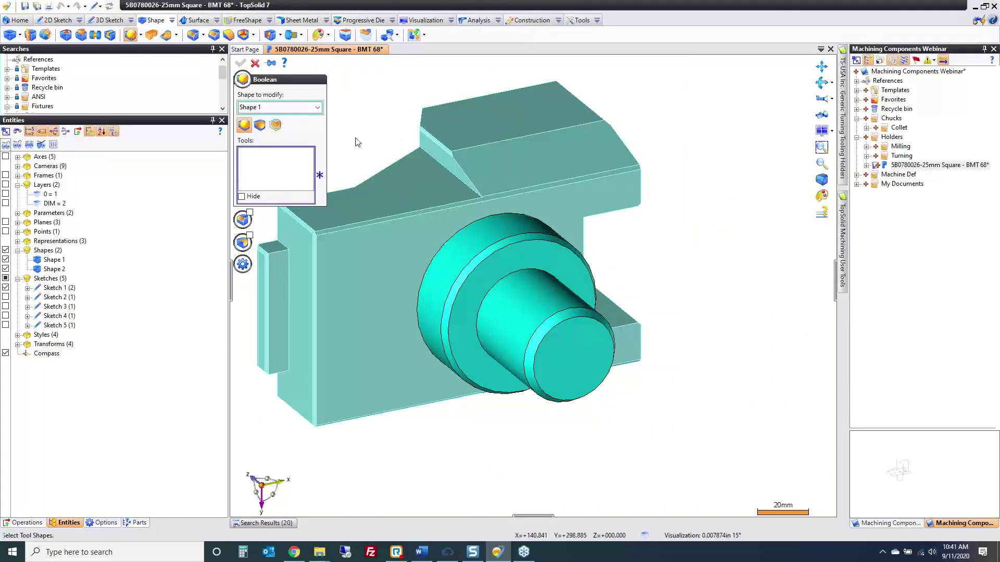
{"action": "left_click", "coordinate": [498, 267]}
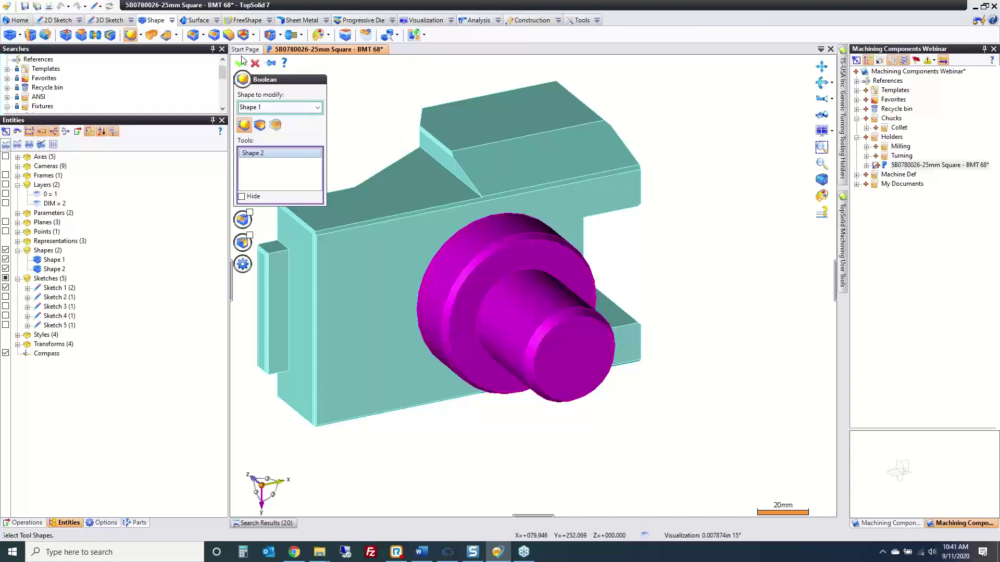
{"action": "left_click", "coordinate": [241, 63]}
{"action": "middle_click_drag", "start_coordinate": [406, 134], "coordinate": [366, 145]}
{"action": "key", "text": "ctrl+s"}
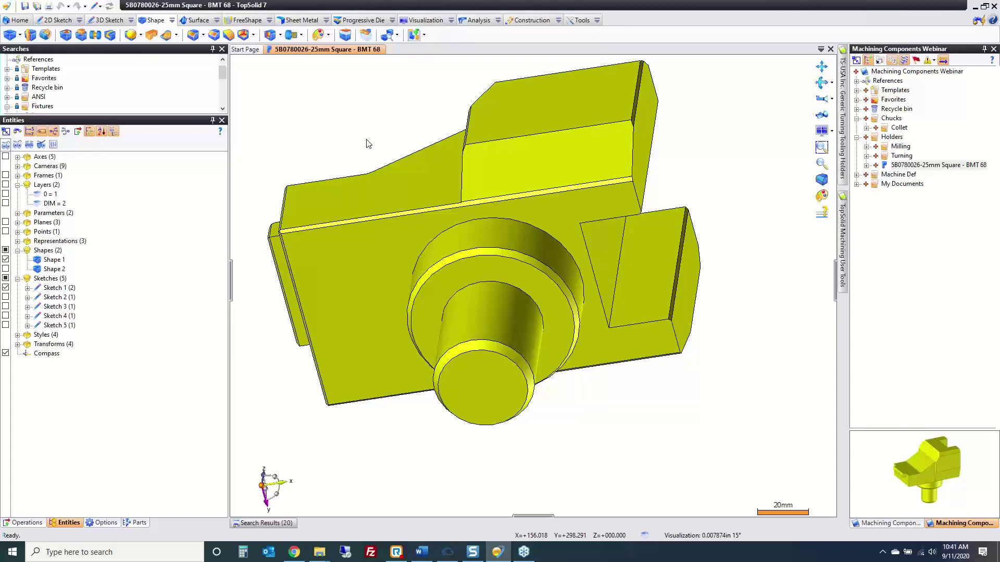
{"action": "middle_click_drag", "start_coordinate": [508, 138], "coordinate": [576, 260]}
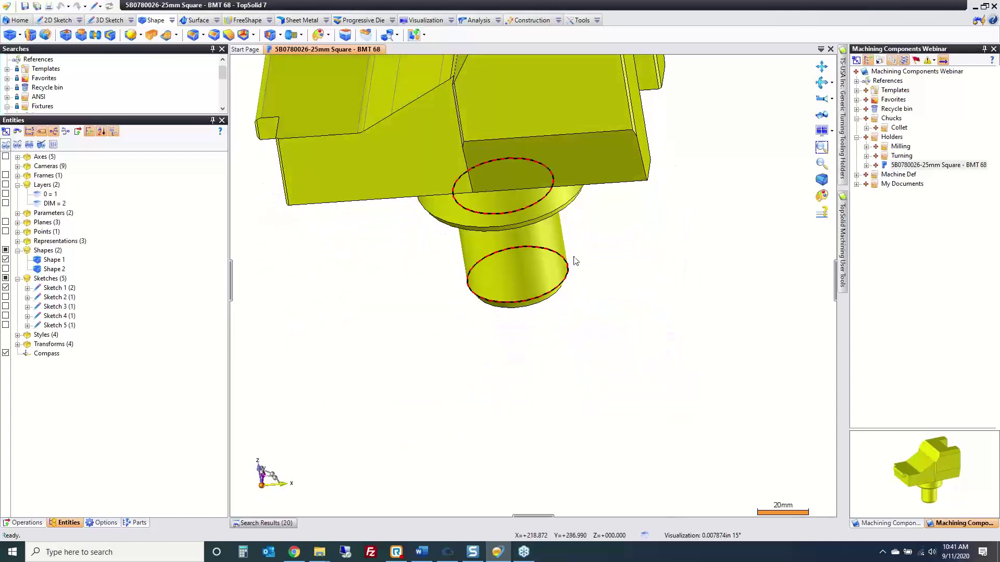
{"action": "scroll", "coordinate": [685, 281], "scroll_direction": "down", "scroll_amount": 3}
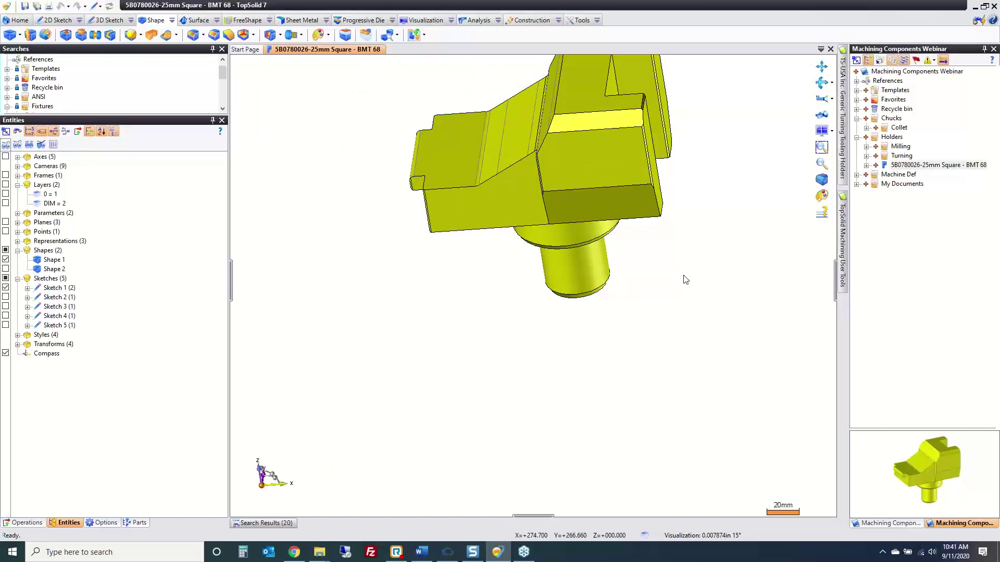
{"action": "middle_click_drag", "start_coordinate": [683, 280], "coordinate": [705, 348]}
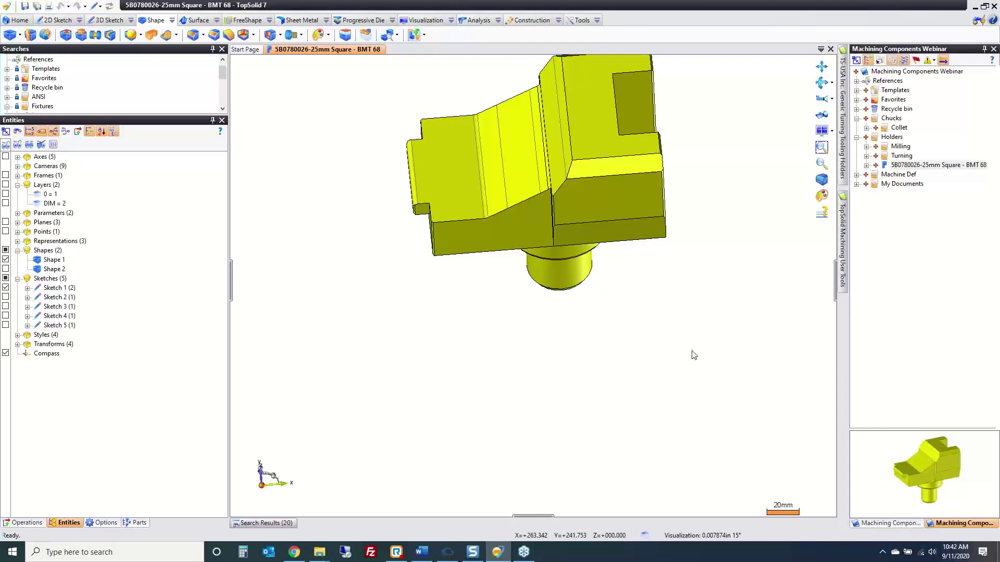
{"action": "scroll", "coordinate": [674, 382], "scroll_direction": "down", "scroll_amount": 2}
{"action": "middle_click_drag", "start_coordinate": [674, 382], "coordinate": [792, 446]}
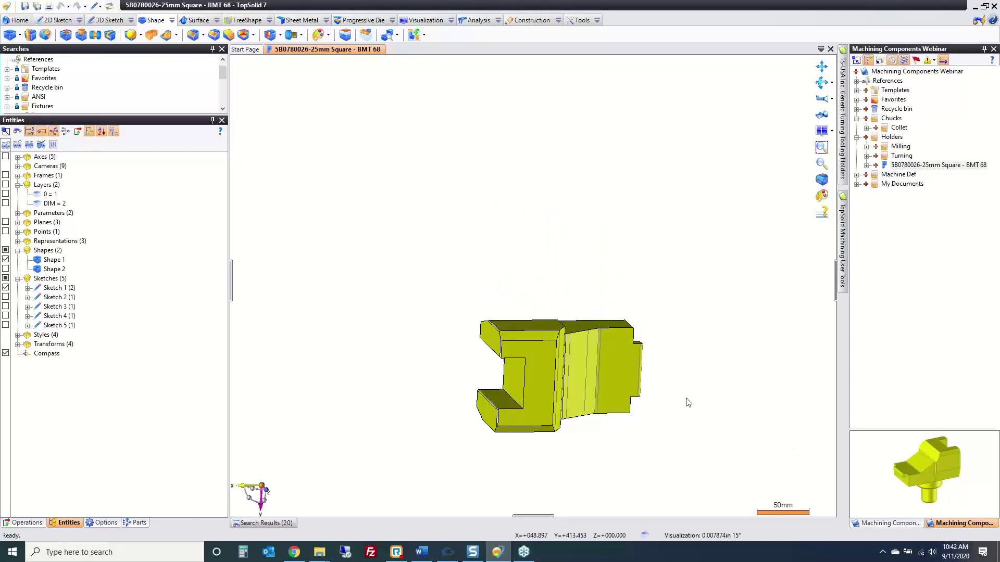
{"action": "middle_click_drag", "start_coordinate": [688, 402], "coordinate": [669, 360]}
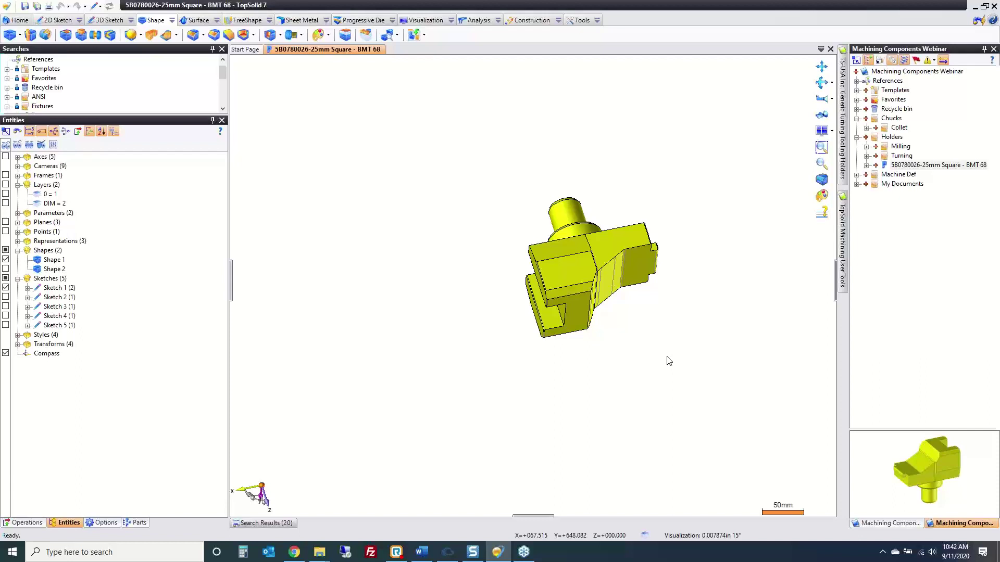
Open the MAZAK QTN 200-II-MSY machine document from the Machine Def folder and examine the turret's frames
{"action": "left_click", "coordinate": [857, 175]}
{"action": "double_click", "coordinate": [917, 203]}
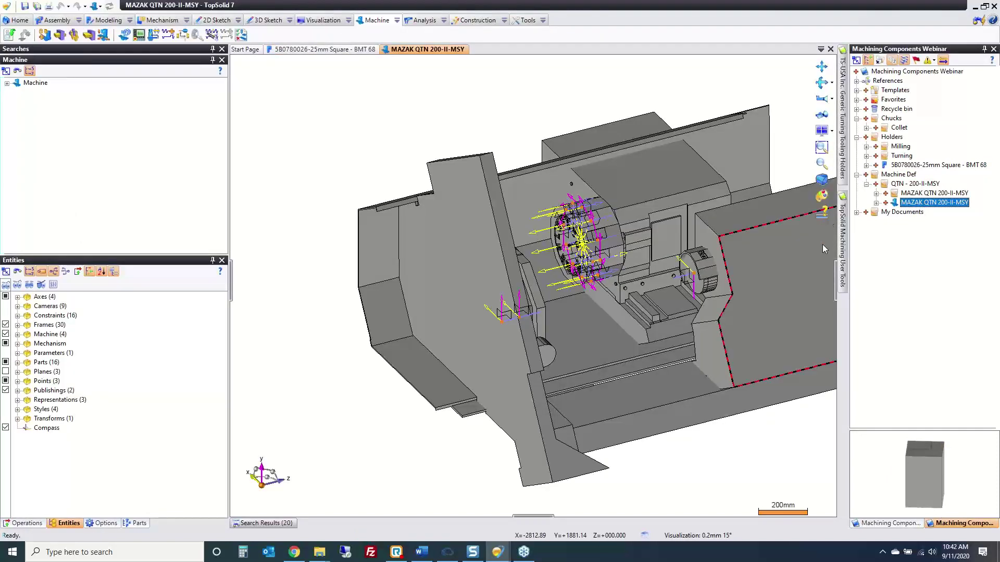
{"action": "scroll", "coordinate": [645, 279], "scroll_direction": "up", "scroll_amount": 5}
{"action": "scroll", "coordinate": [645, 280], "scroll_direction": "up", "scroll_amount": 3}
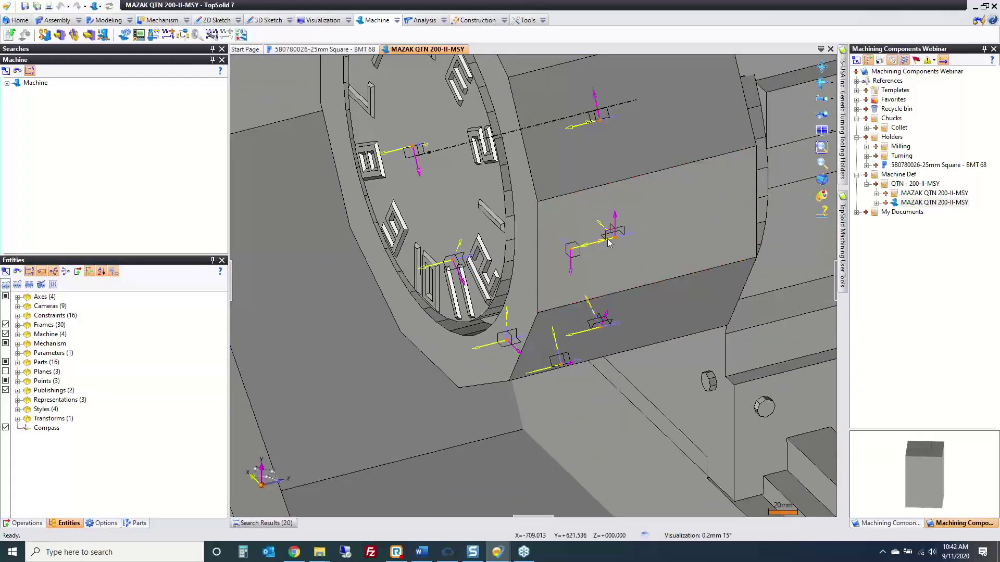
Hide the frames Repère 1 and Repère 3 (T 1) on the turret face
{"action": "left_click", "coordinate": [577, 252]}
{"action": "right_click", "coordinate": [579, 255]}
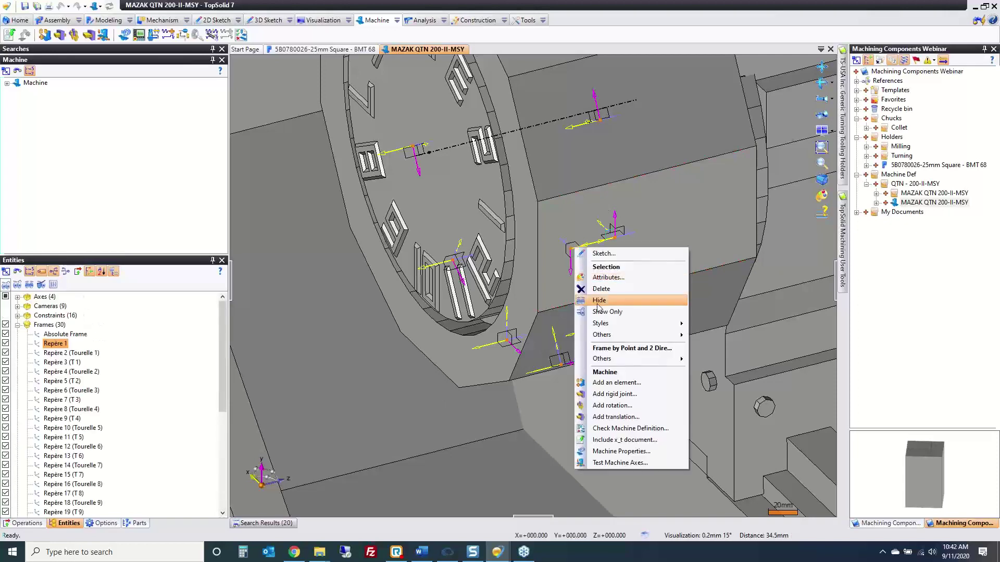
{"action": "left_click", "coordinate": [585, 306]}
{"action": "left_click", "coordinate": [603, 250]}
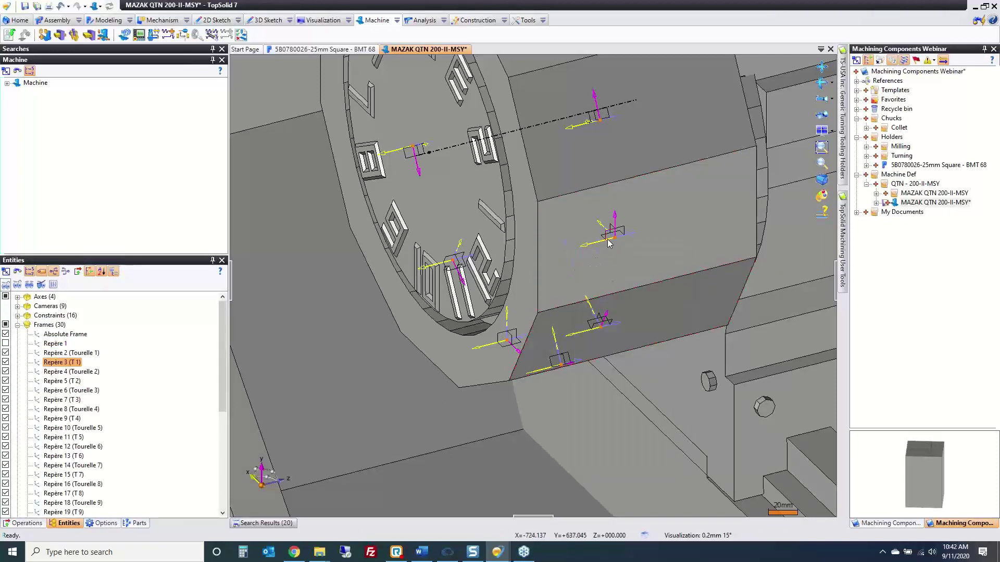
{"action": "right_click", "coordinate": [603, 250]}
{"action": "left_click", "coordinate": [627, 365]}
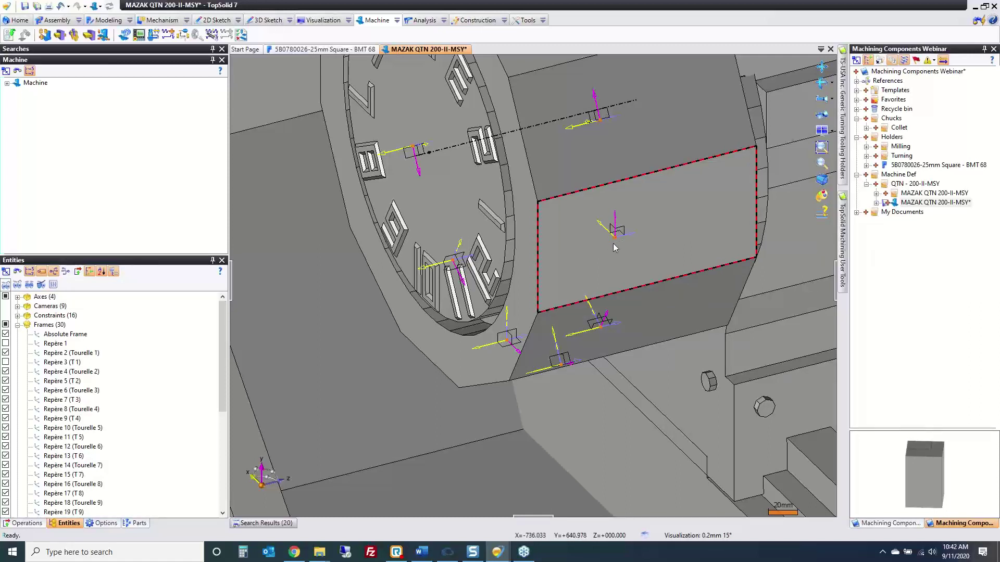
Examine the orientation of the turret and spindle frames, and close the machine document without saving
{"action": "scroll", "coordinate": [614, 217], "scroll_direction": "down", "scroll_amount": 5}
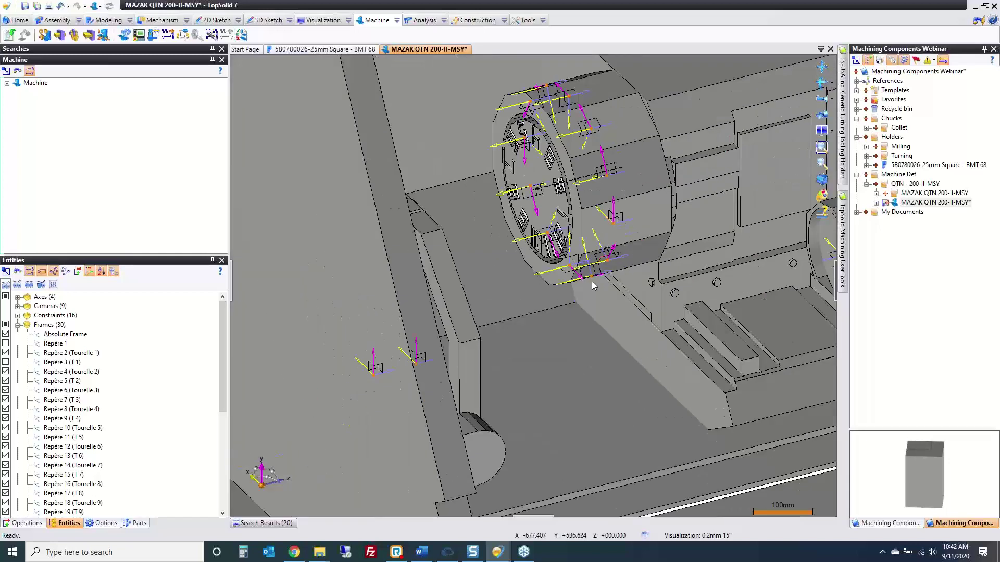
{"action": "middle_click_drag", "start_coordinate": [421, 366], "coordinate": [596, 349]}
{"action": "scroll", "coordinate": [542, 352], "scroll_direction": "down", "scroll_amount": 2}
{"action": "scroll", "coordinate": [567, 360], "scroll_direction": "up", "scroll_amount": 2}
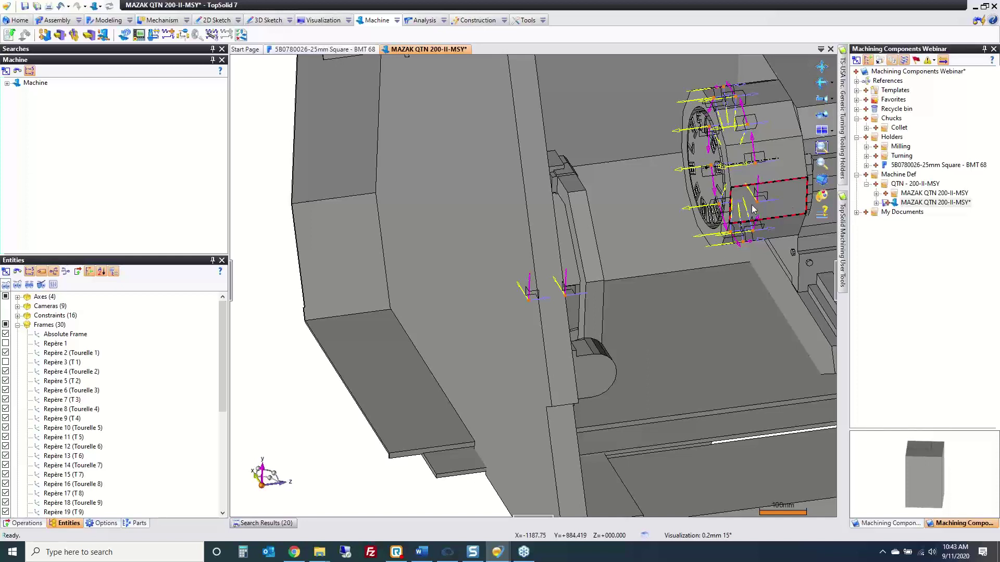
{"action": "middle_click_drag", "start_coordinate": [781, 217], "coordinate": [615, 221]}
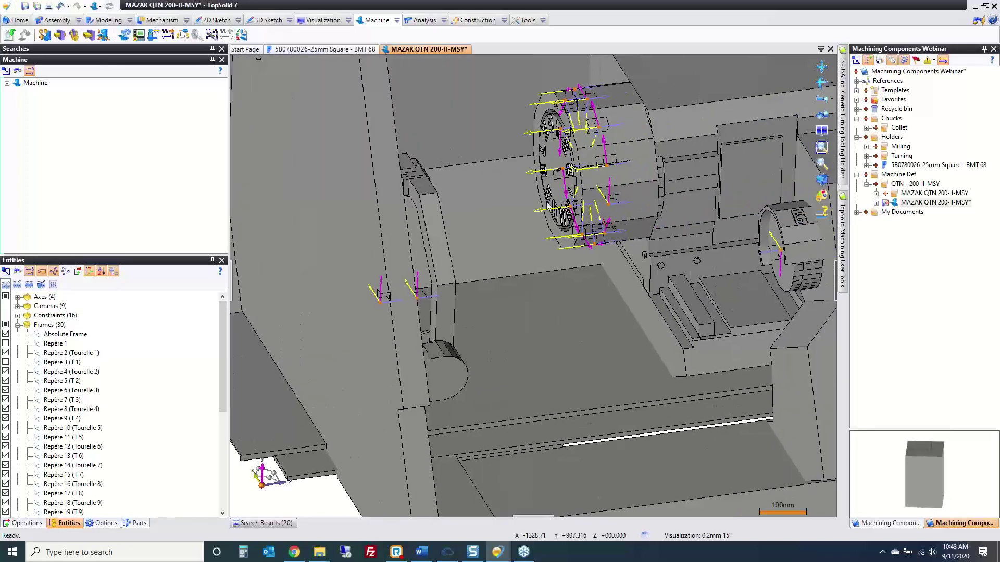
{"action": "middle_click", "coordinate": [419, 51]}
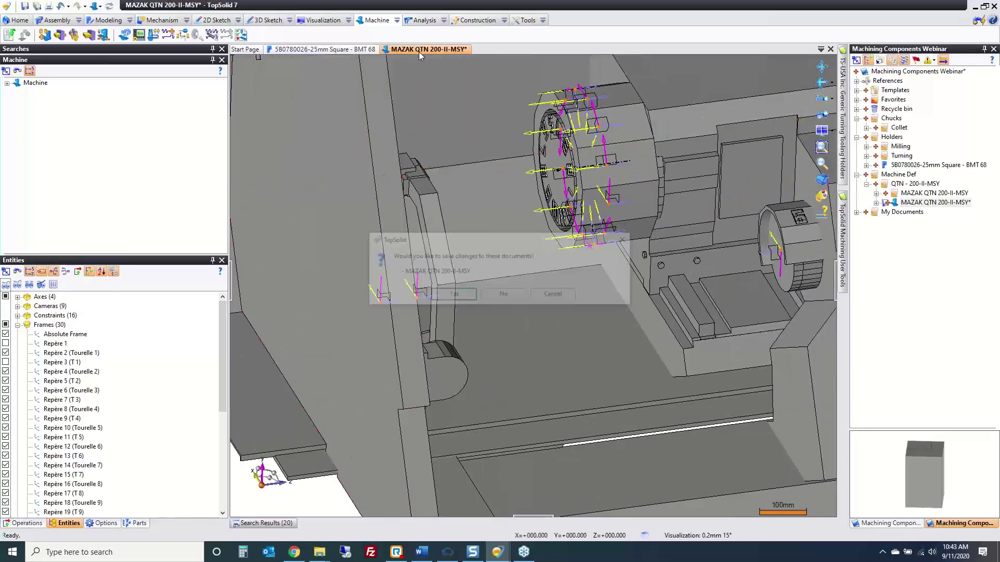
{"action": "left_click", "coordinate": [505, 297]}
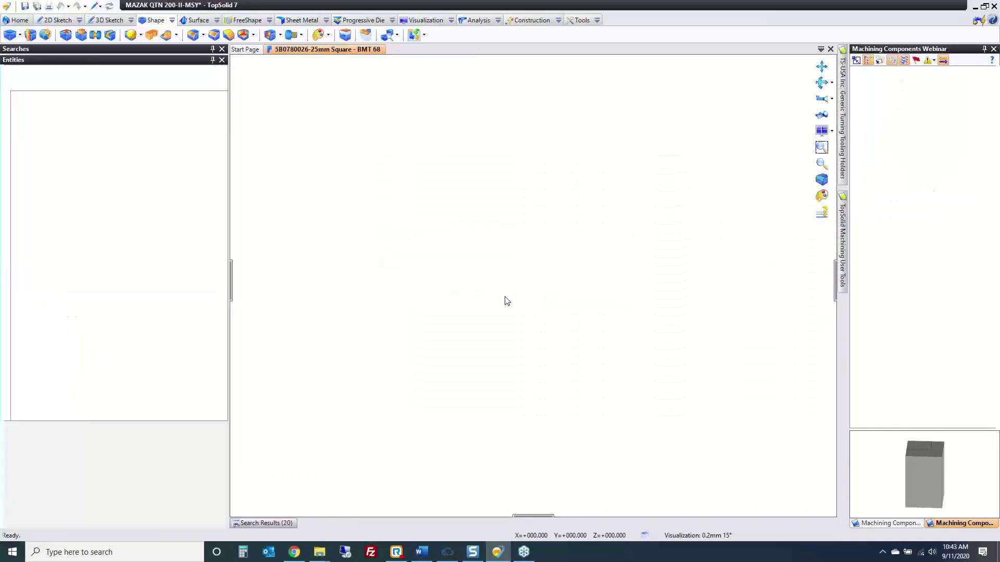
Start a frame by point and two directions with its origin at the centre of the circular edge at the shank's base
{"action": "left_click", "coordinate": [530, 20]}
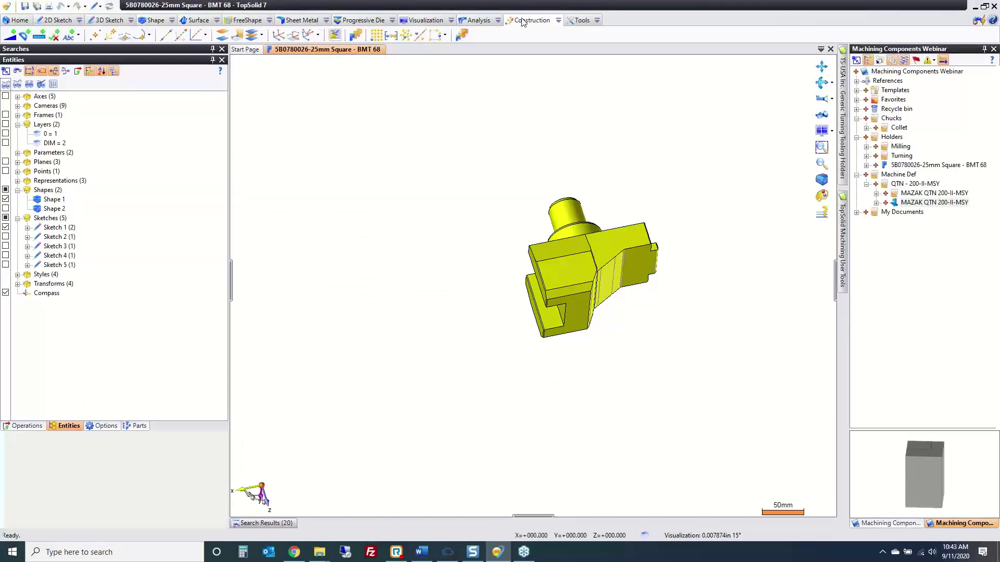
{"action": "left_click", "coordinate": [317, 34]}
{"action": "left_click", "coordinate": [343, 79]}
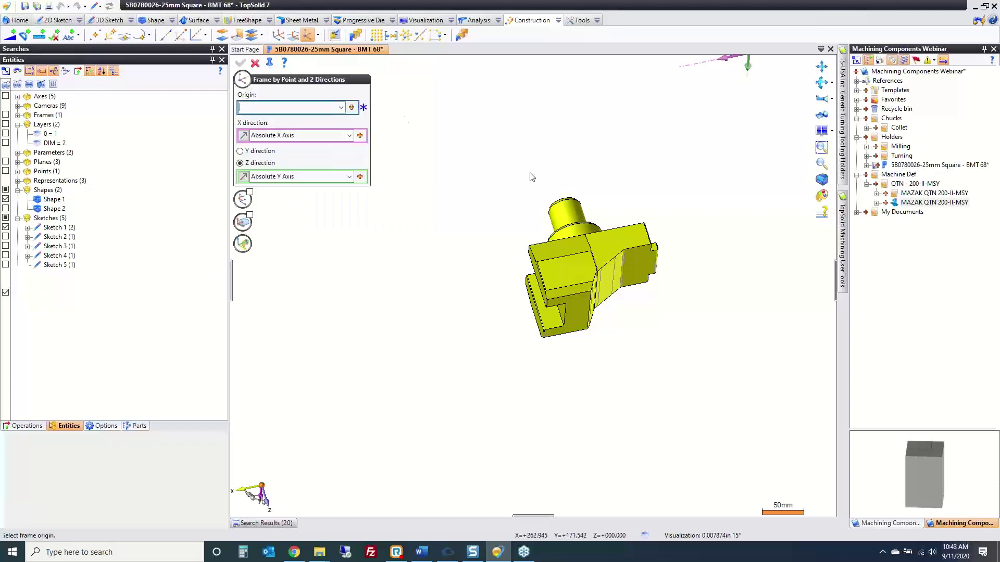
{"action": "mouse_move", "coordinate": [531, 174]}
{"action": "middle_mouse_down"}
{"action": "mouse_move", "coordinate": [526, 232]}
{"action": "mouse_move", "coordinate": [548, 180]}
{"action": "middle_mouse_up"}
{"action": "scroll", "coordinate": [548, 180], "scroll_direction": "up", "scroll_amount": 3}
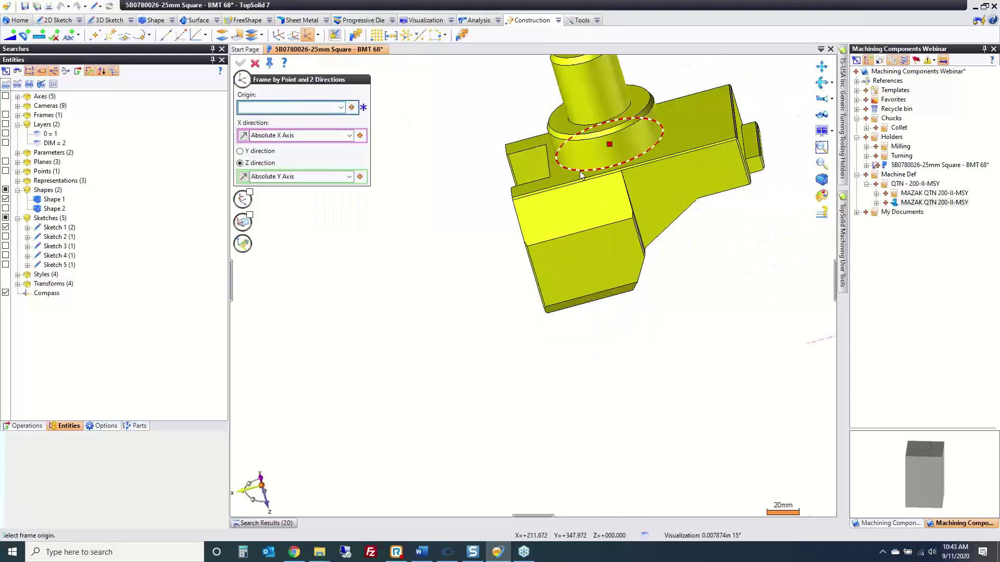
{"action": "left_click", "coordinate": [576, 171]}
Set the frame's X direction along the shank's cylindrical face and its Z direction to the reversed upper-jaw end face, and create it
{"action": "middle_click_drag", "start_coordinate": [589, 370], "coordinate": [613, 385]}
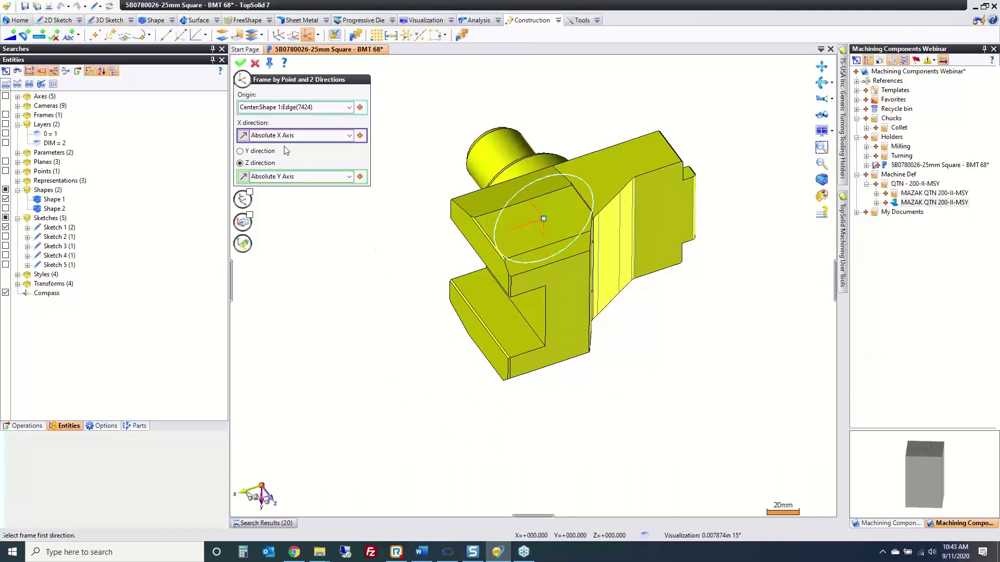
{"action": "left_click_drag", "start_coordinate": [251, 135], "coordinate": [295, 135]}
{"action": "left_click", "coordinate": [508, 151]}
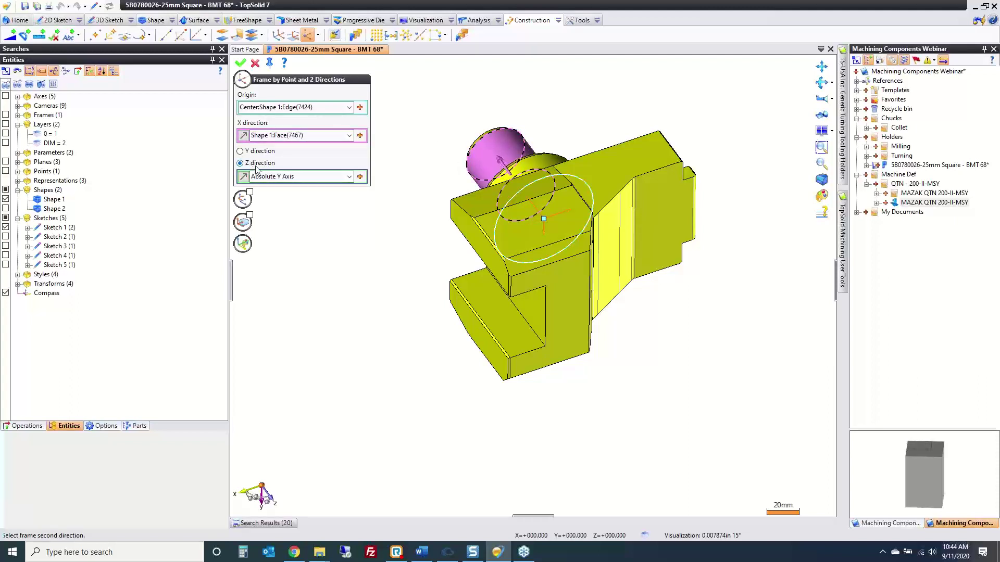
{"action": "left_click", "coordinate": [311, 180]}
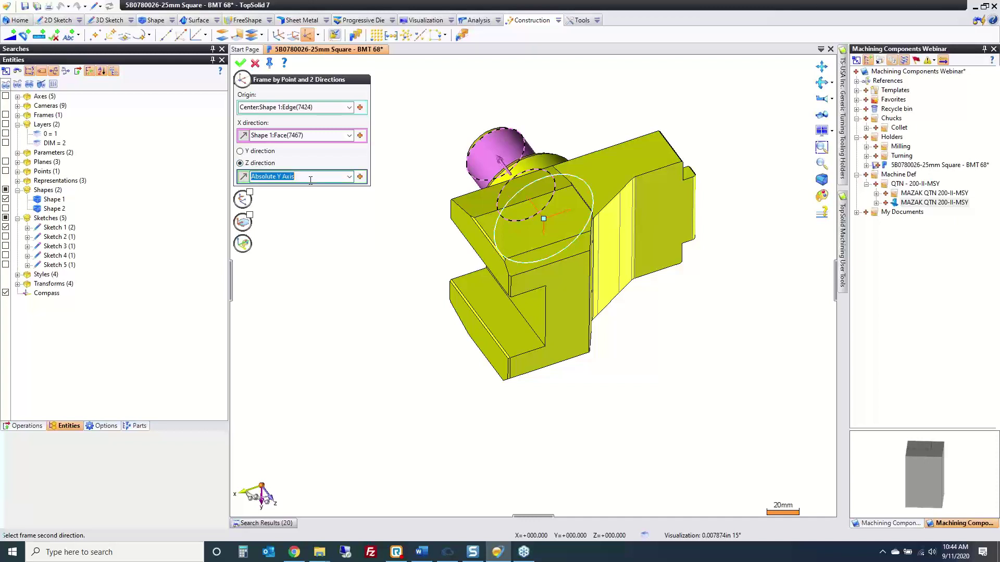
{"action": "left_click", "coordinate": [478, 245]}
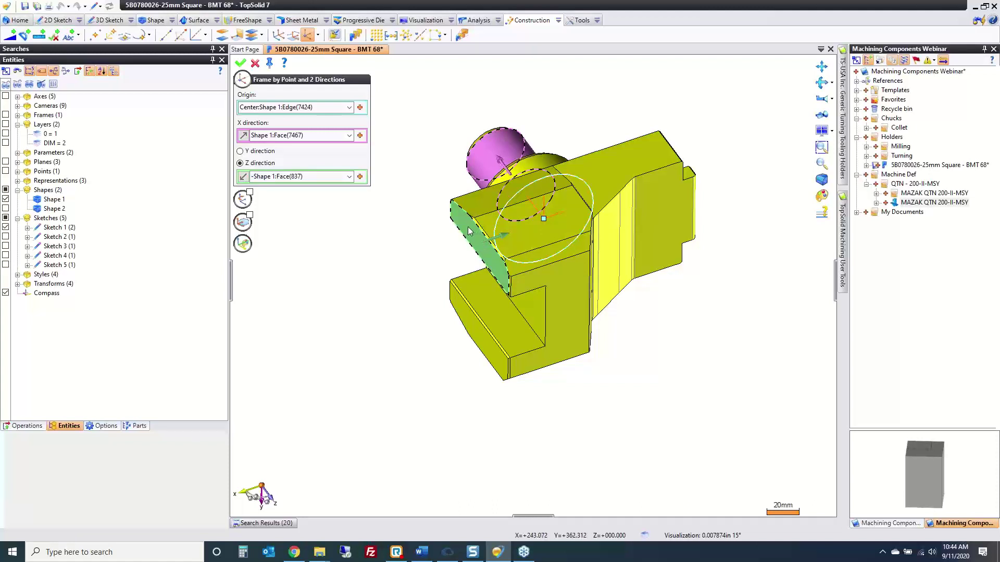
{"action": "left_click", "coordinate": [240, 63]}
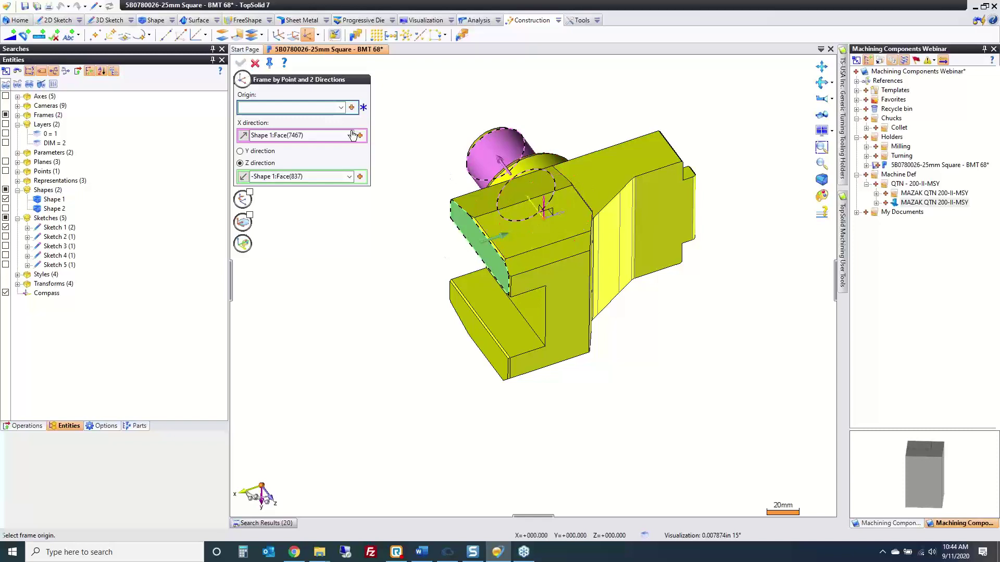
{"action": "left_click", "coordinate": [255, 63]}
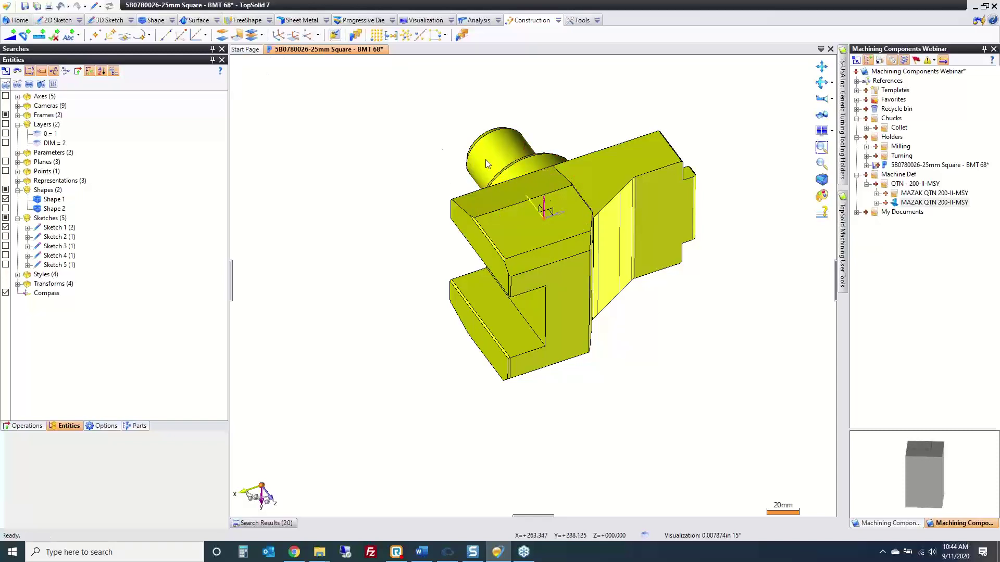
Open the MAZAK QTN 200-II-MSY machine document and arrange it side by side with the holder part, focused on the turret frames
{"action": "left_click", "coordinate": [923, 203]}
{"action": "double_click", "coordinate": [922, 203]}
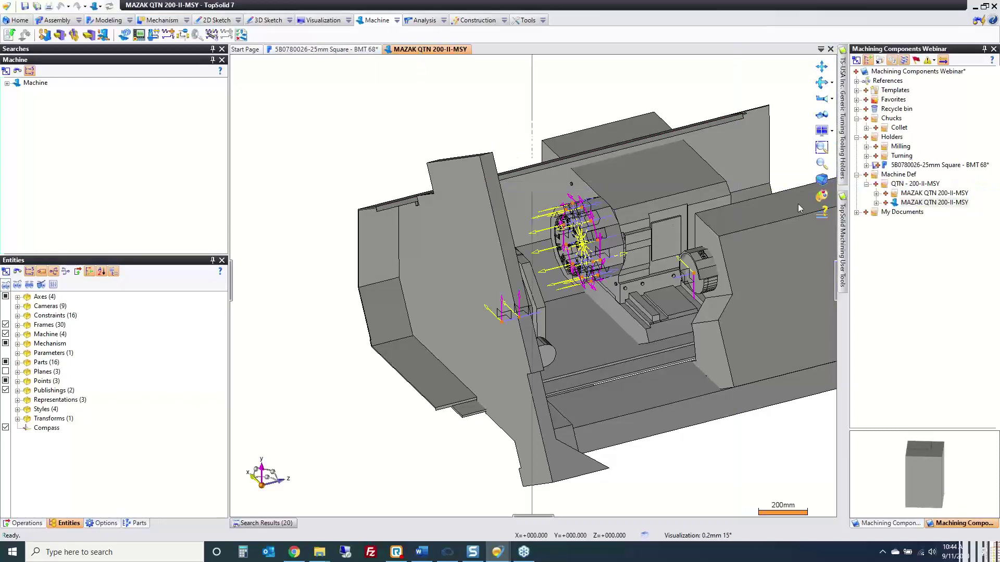
{"action": "left_click", "coordinate": [443, 370]}
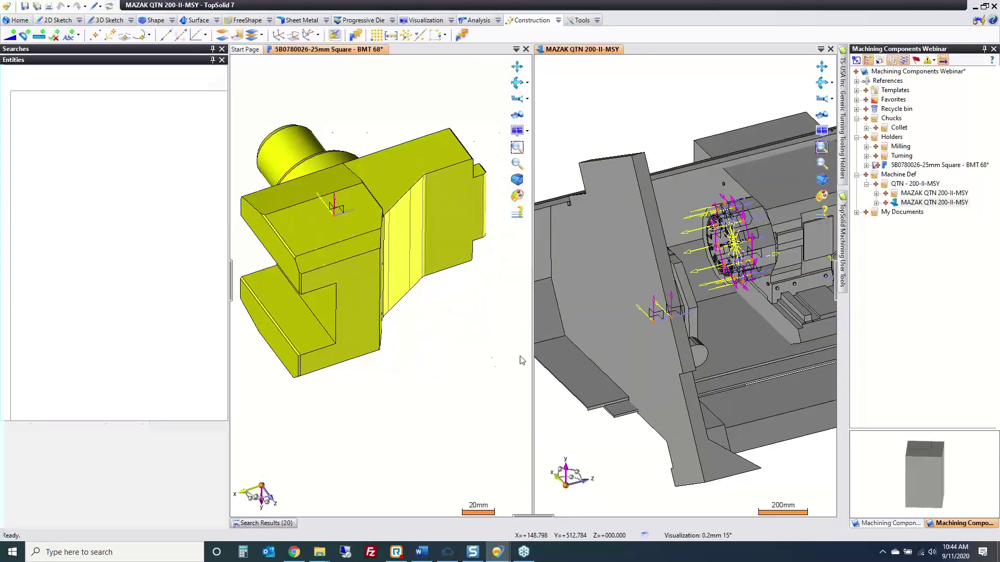
{"action": "scroll", "coordinate": [692, 309], "scroll_direction": "up", "scroll_amount": 8}
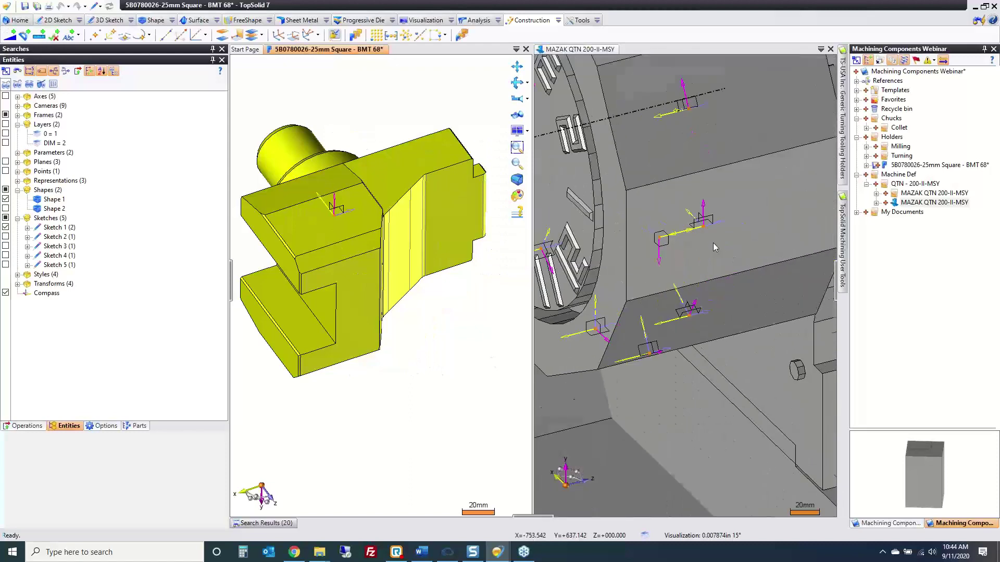
Hide the frames Repère pocket and Repère 1 on the machine's turret
{"action": "left_click", "coordinate": [698, 241]}
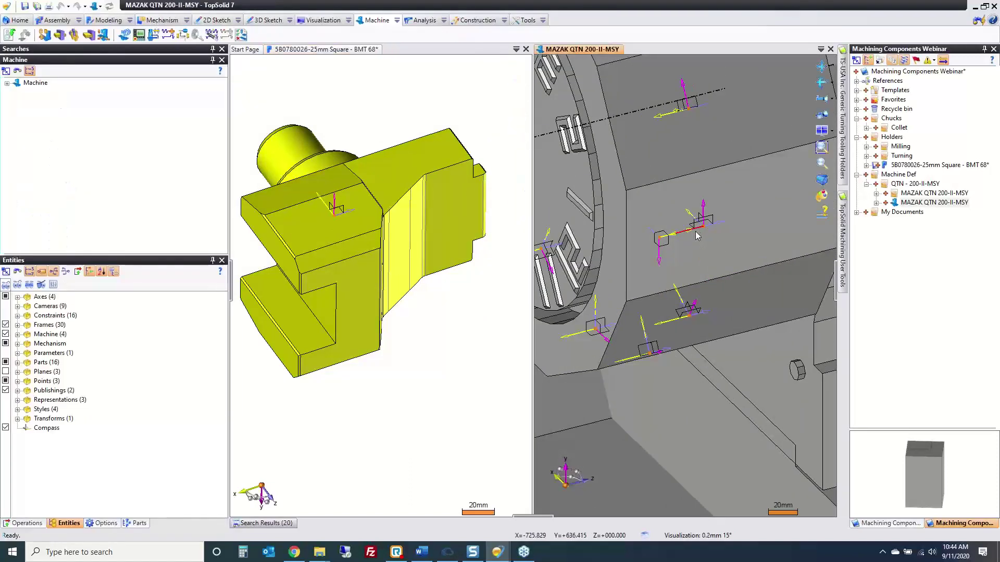
{"action": "right_click", "coordinate": [689, 221]}
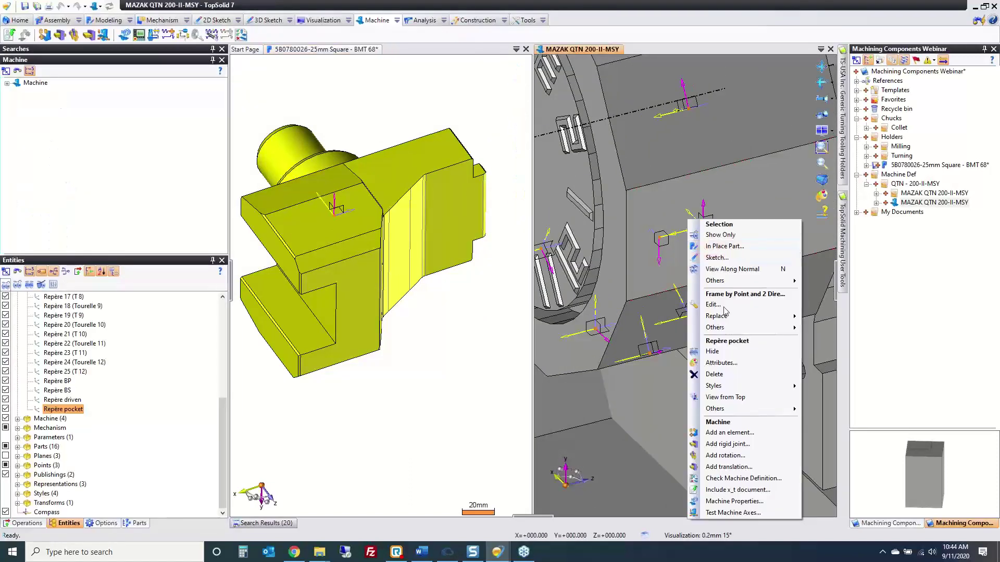
{"action": "left_click", "coordinate": [725, 352]}
{"action": "right_click", "coordinate": [688, 219]}
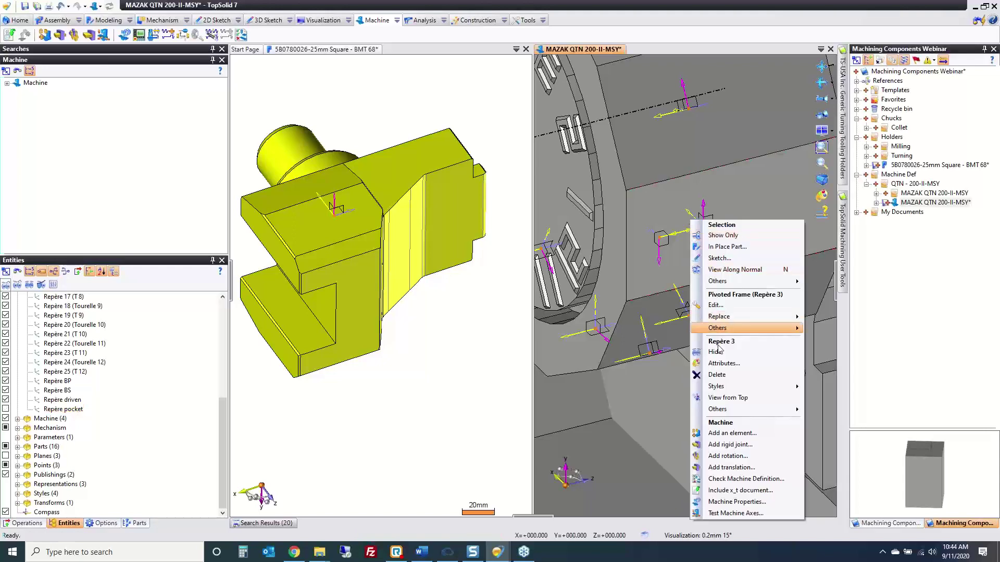
{"action": "key", "text": "Escape"}
{"action": "right_click", "coordinate": [673, 233]}
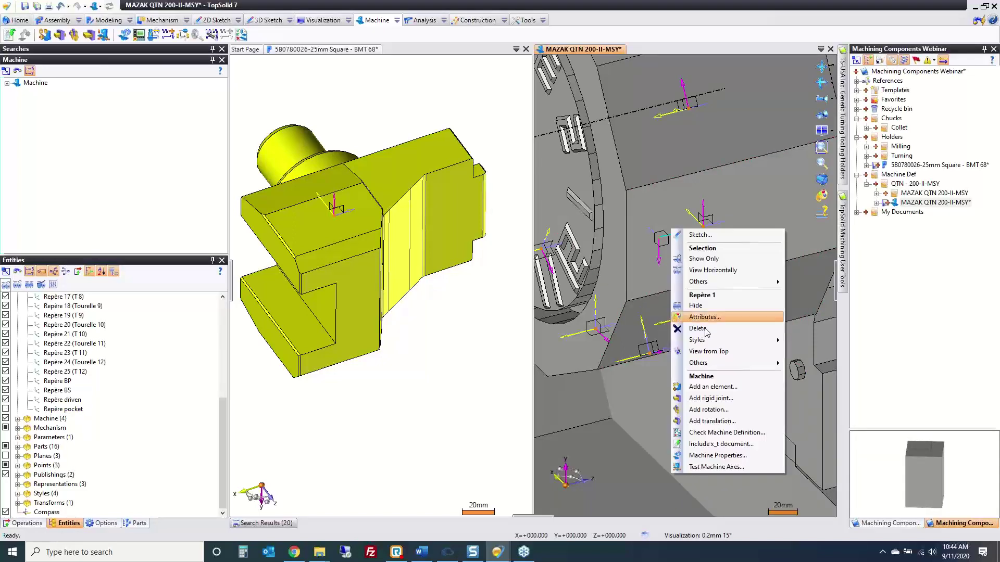
{"action": "left_click", "coordinate": [696, 306]}
Compare the turret frame's orientation with the holder's new frame, and close the machine document without saving
{"action": "scroll", "coordinate": [677, 250], "scroll_direction": "up", "scroll_amount": 2}
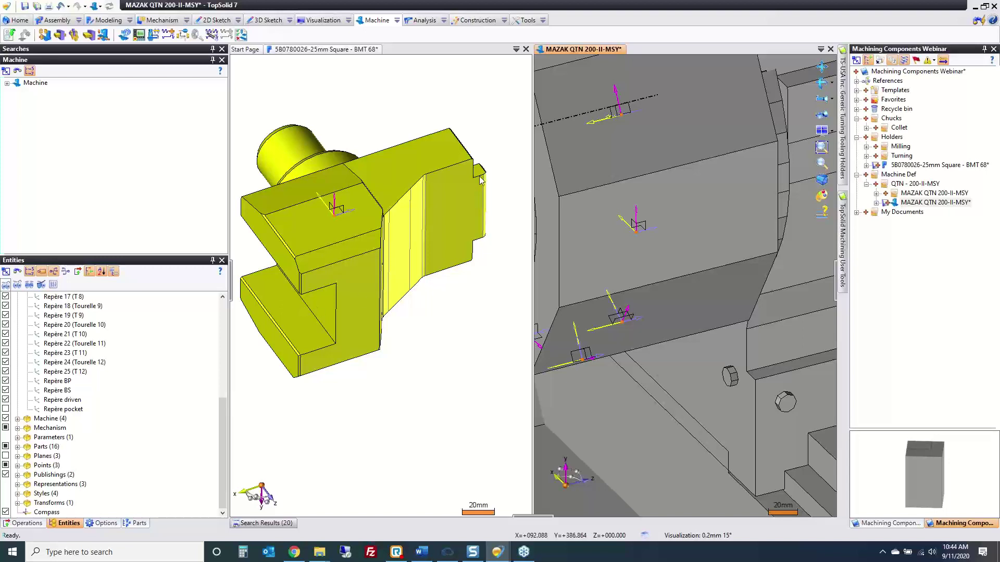
{"action": "middle_click", "coordinate": [578, 50]}
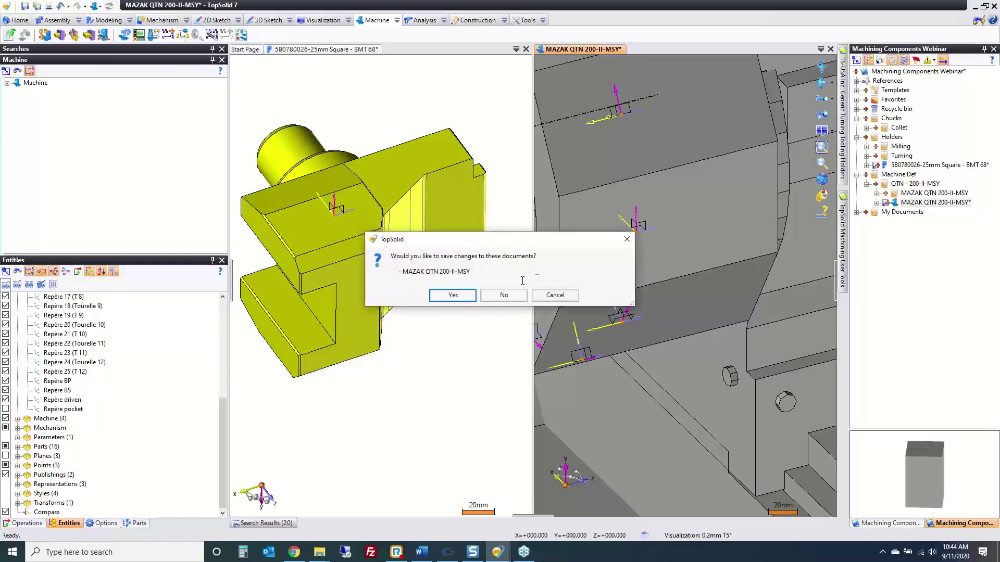
{"action": "left_click", "coordinate": [504, 297]}
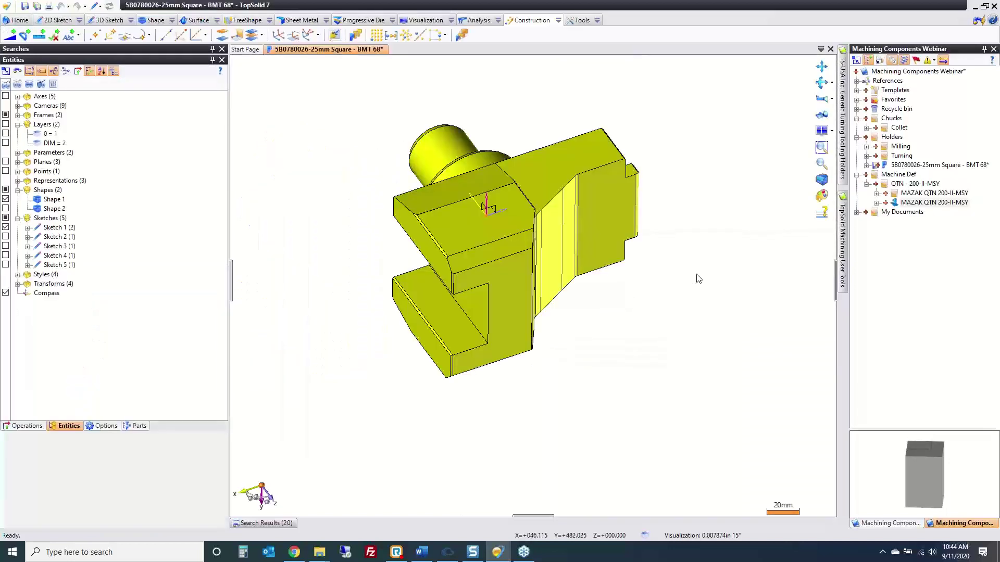
Open the C80-Rhombic L External Turn tool from the Universal Tools folder under 0-Machine Def in the Machining Components project
{"action": "left_click", "coordinate": [899, 524]}
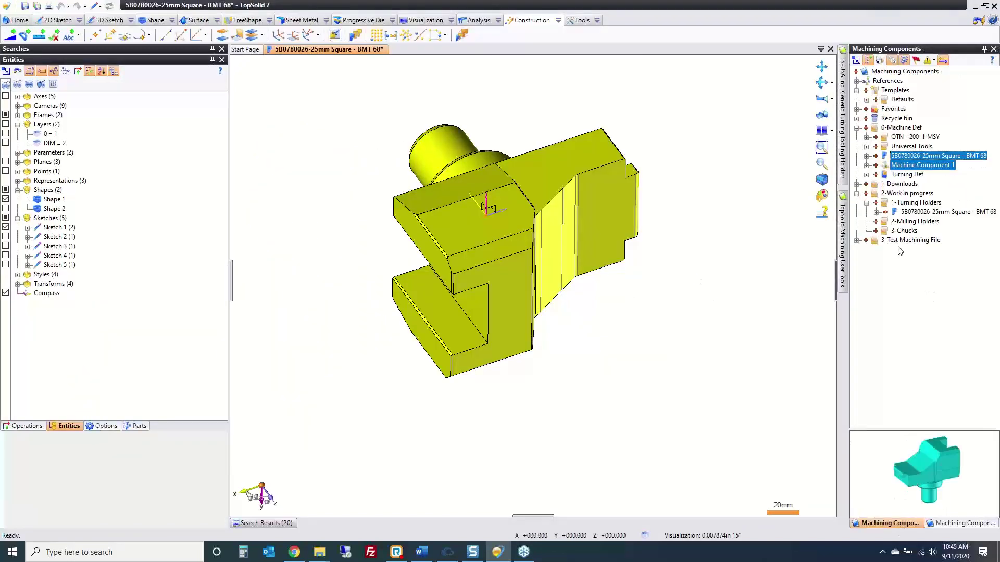
{"action": "left_click", "coordinate": [856, 127]}
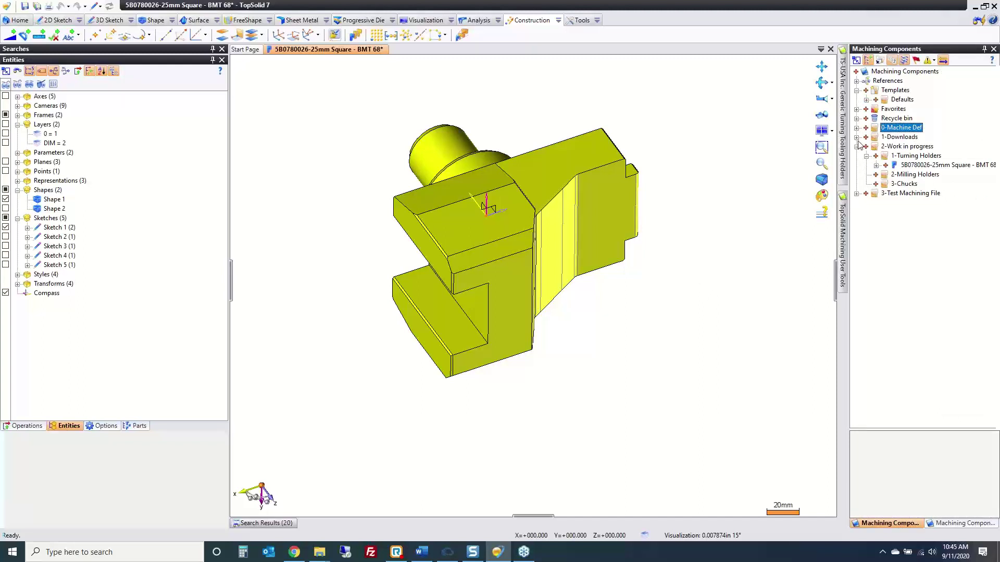
{"action": "left_click", "coordinate": [857, 138]}
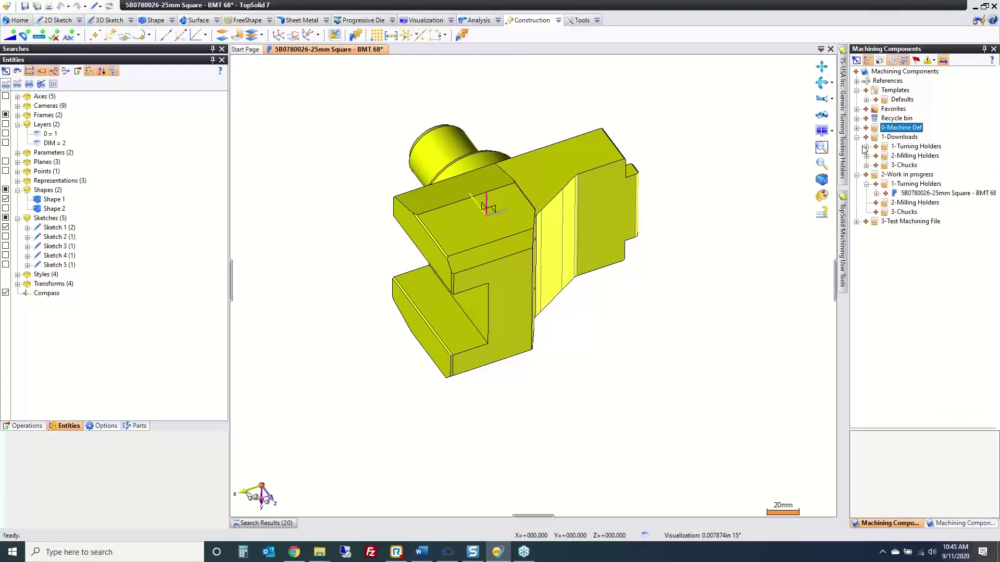
{"action": "left_click", "coordinate": [856, 128]}
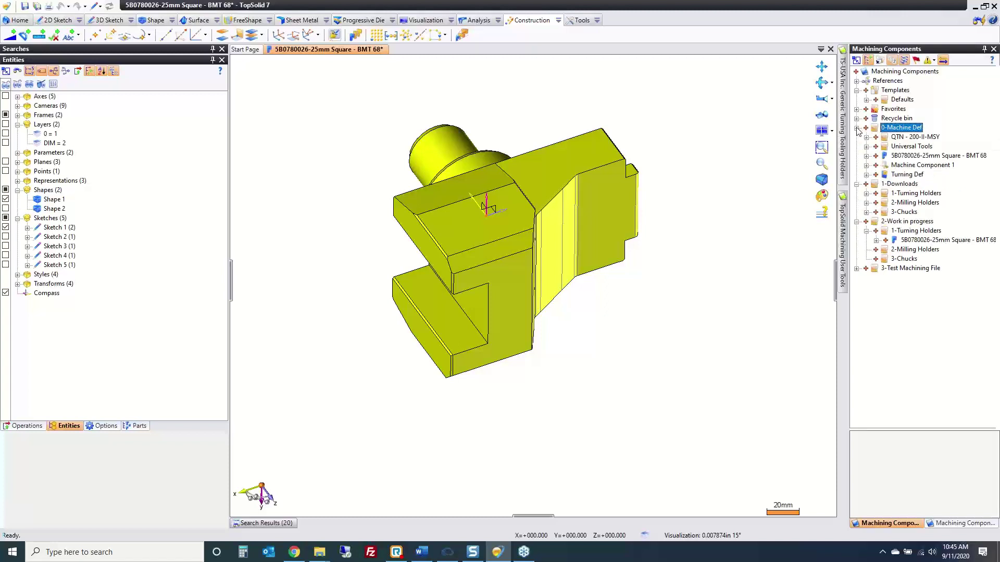
{"action": "left_click", "coordinate": [866, 147]}
{"action": "left_click", "coordinate": [926, 157]}
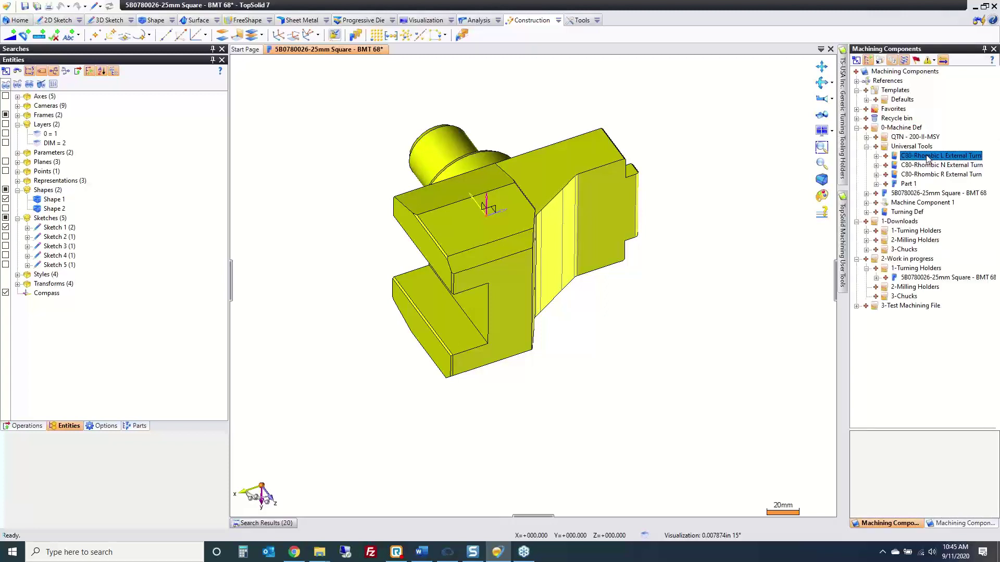
{"action": "double_click", "coordinate": [926, 156]}
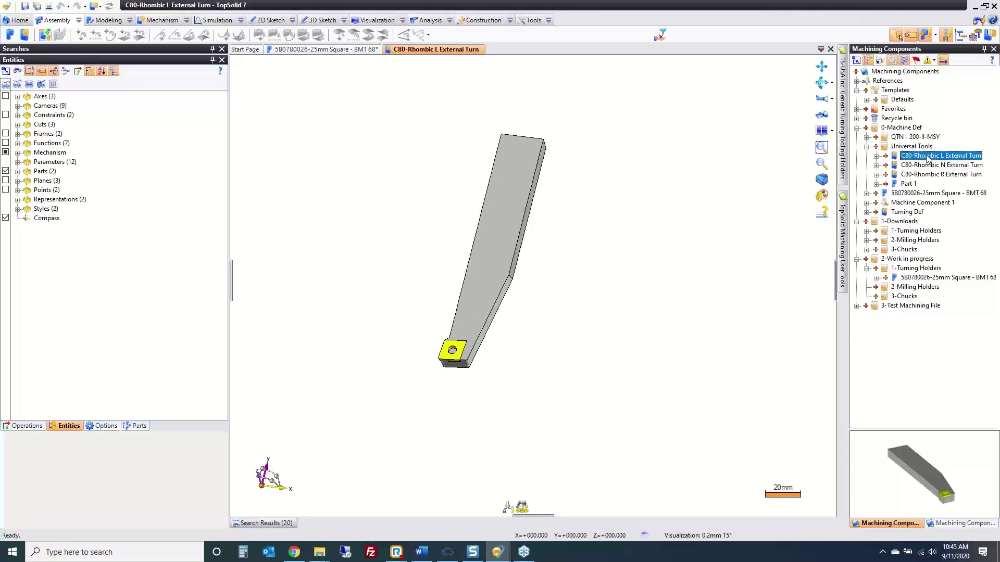
Show the Square Tooling Shank function on the C80-Rhombic L External Turn tool and examine the orientation of its frame
{"action": "left_click", "coordinate": [20, 144]}
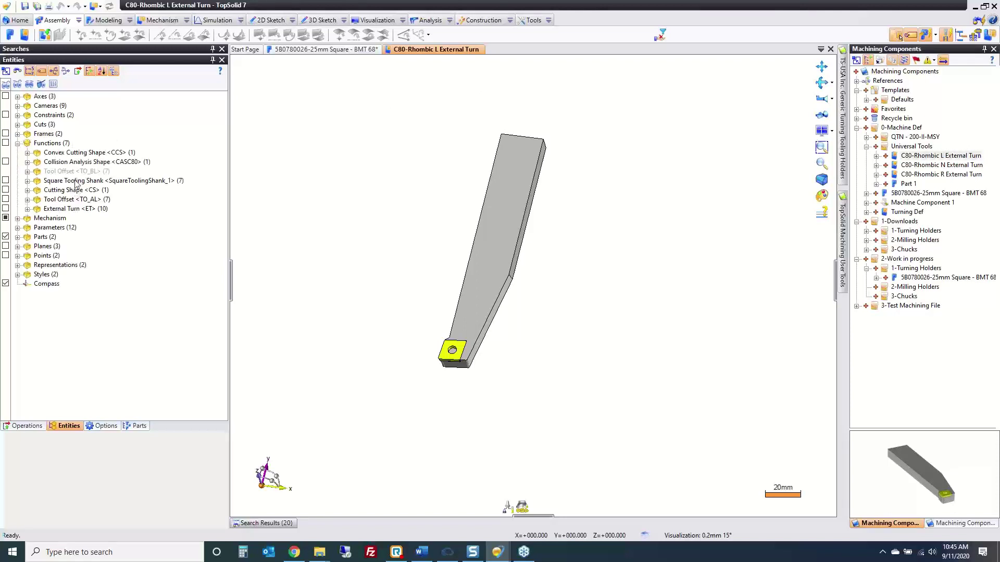
{"action": "left_click", "coordinate": [91, 182]}
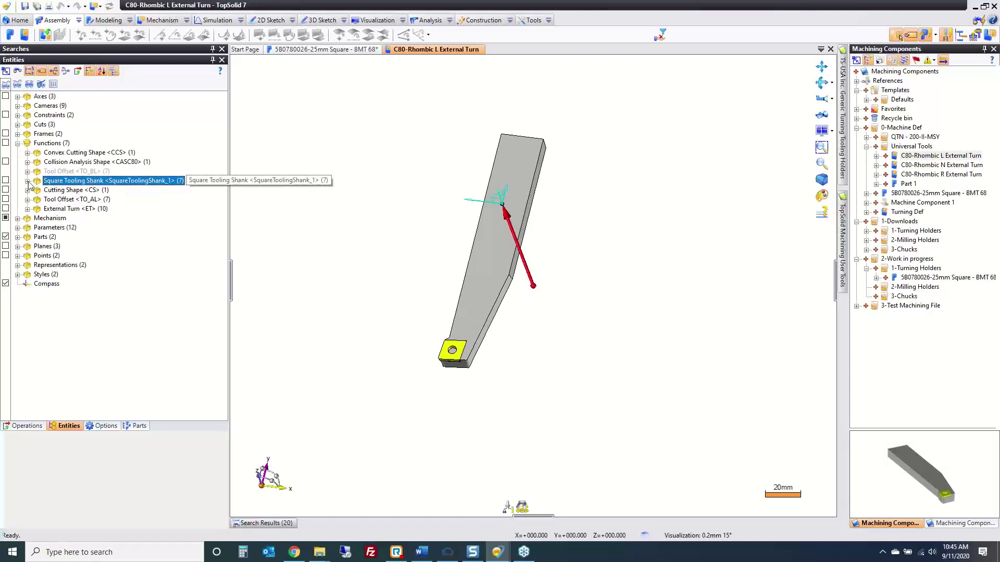
{"action": "left_click", "coordinate": [6, 180]}
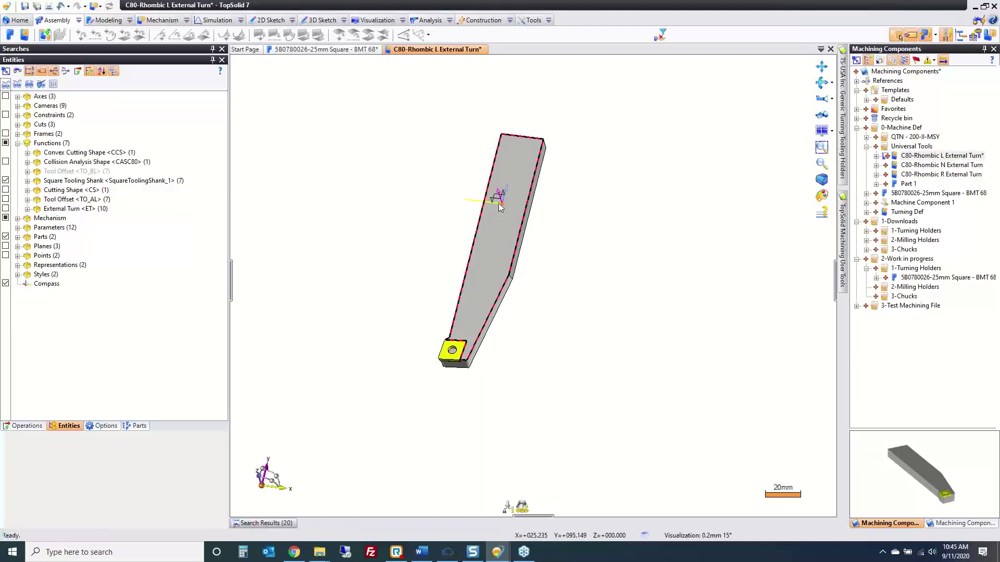
{"action": "middle_click_drag", "start_coordinate": [495, 241], "coordinate": [458, 286]}
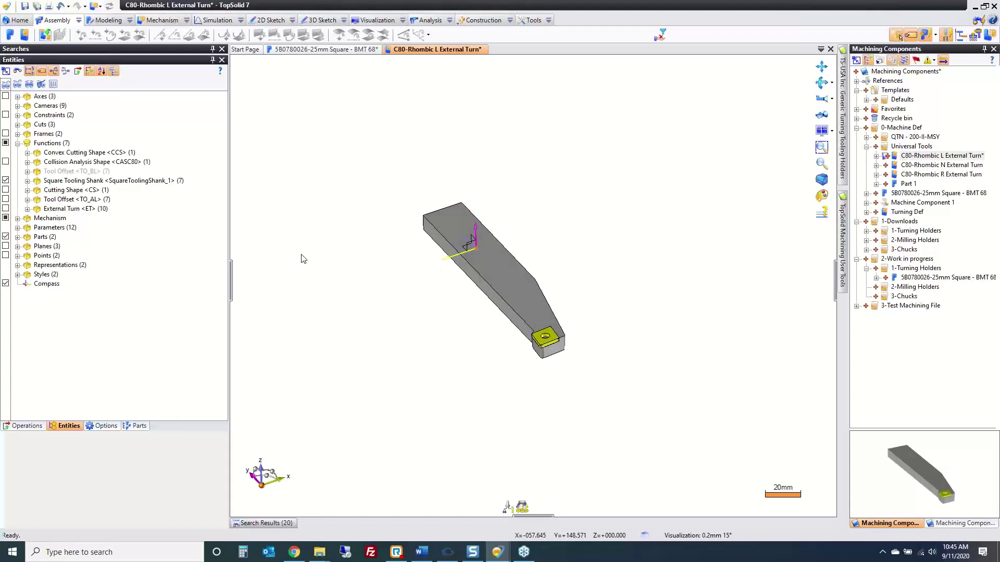
Open the C80-Rhombic N and R External Turn tools and show the R tool's Square Tooling Shank function to compare frame orientations
{"action": "double_click", "coordinate": [953, 165]}
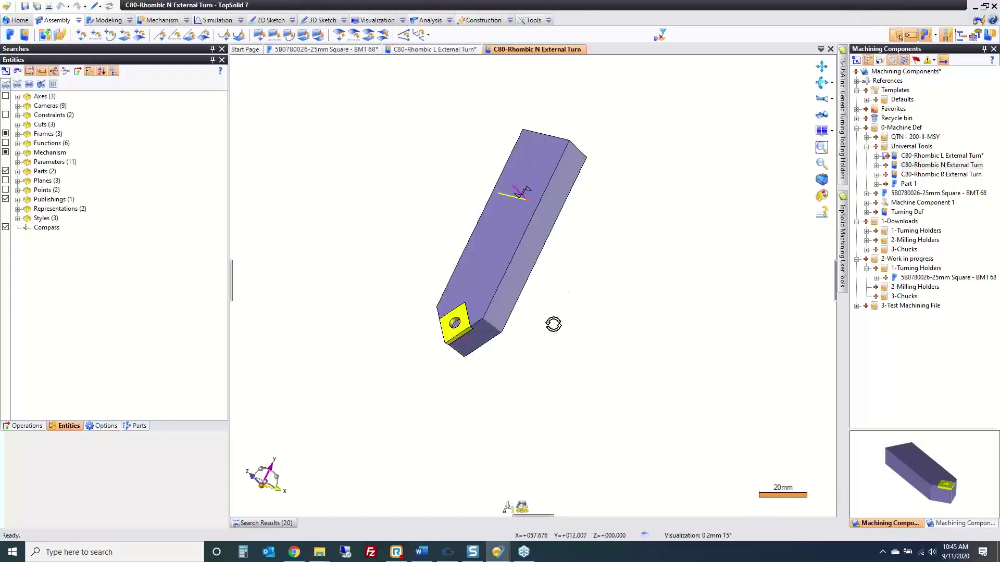
{"action": "middle_click_drag", "start_coordinate": [553, 323], "coordinate": [622, 310]}
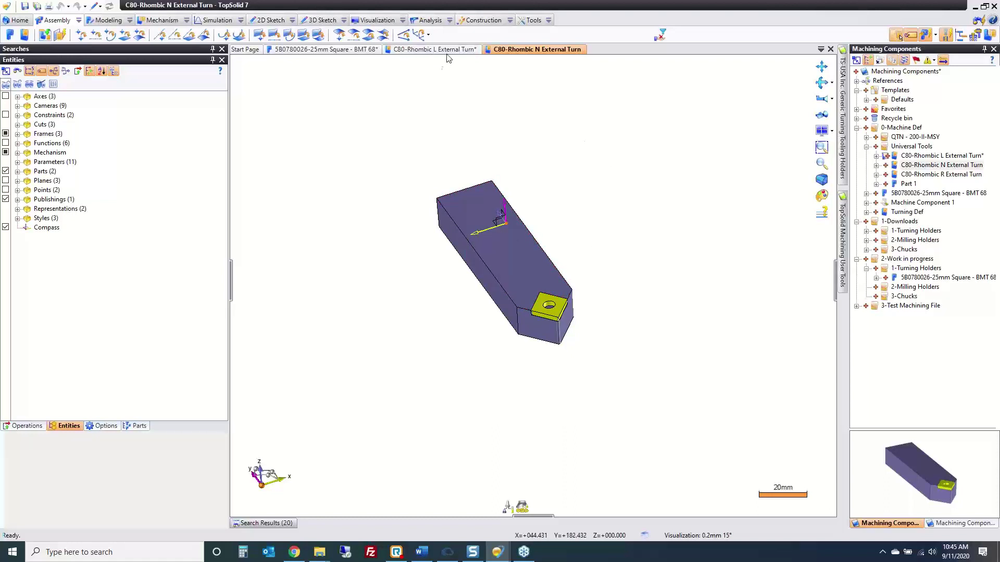
{"action": "left_click", "coordinate": [939, 175]}
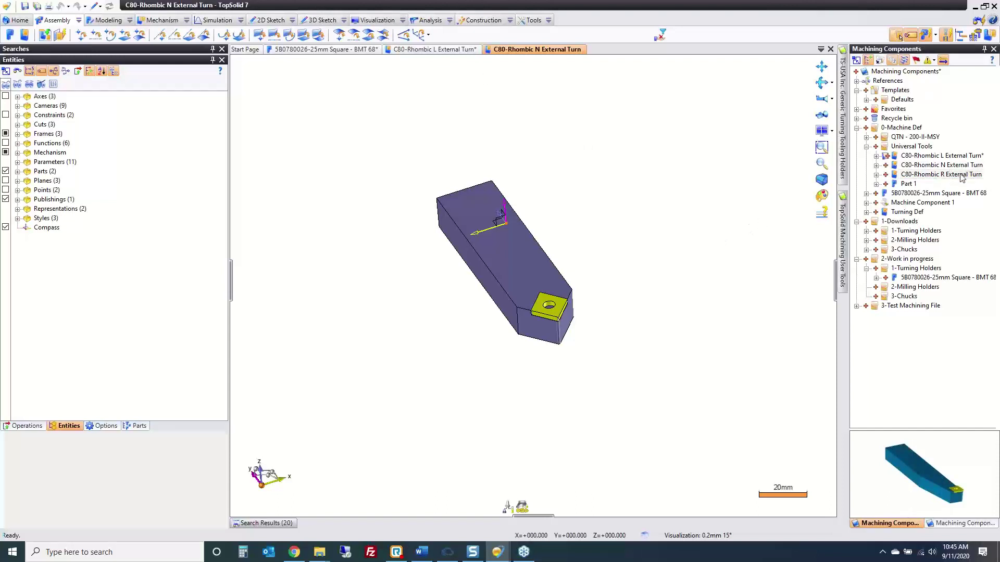
{"action": "double_click", "coordinate": [962, 175]}
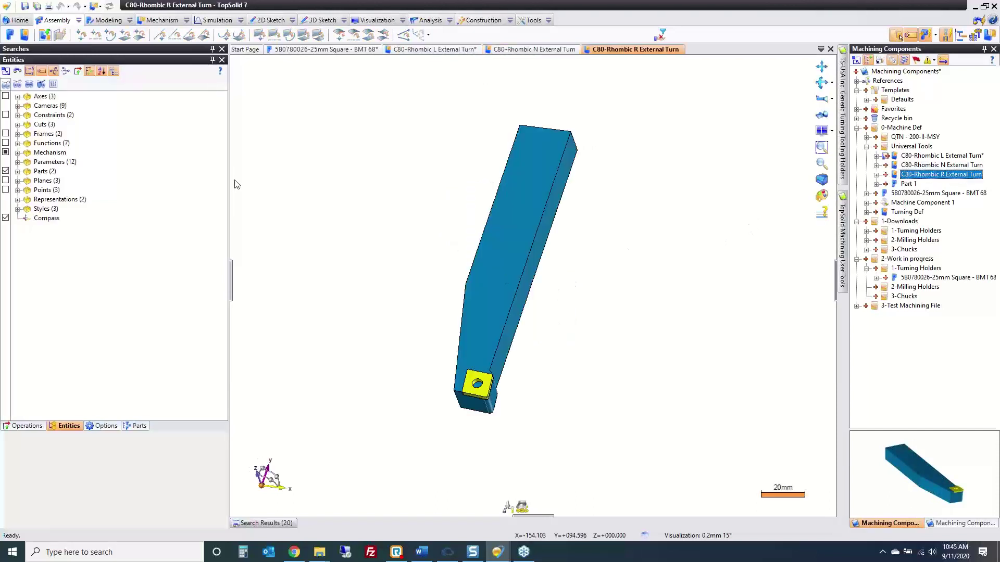
{"action": "left_click", "coordinate": [17, 143]}
{"action": "left_click", "coordinate": [6, 180]}
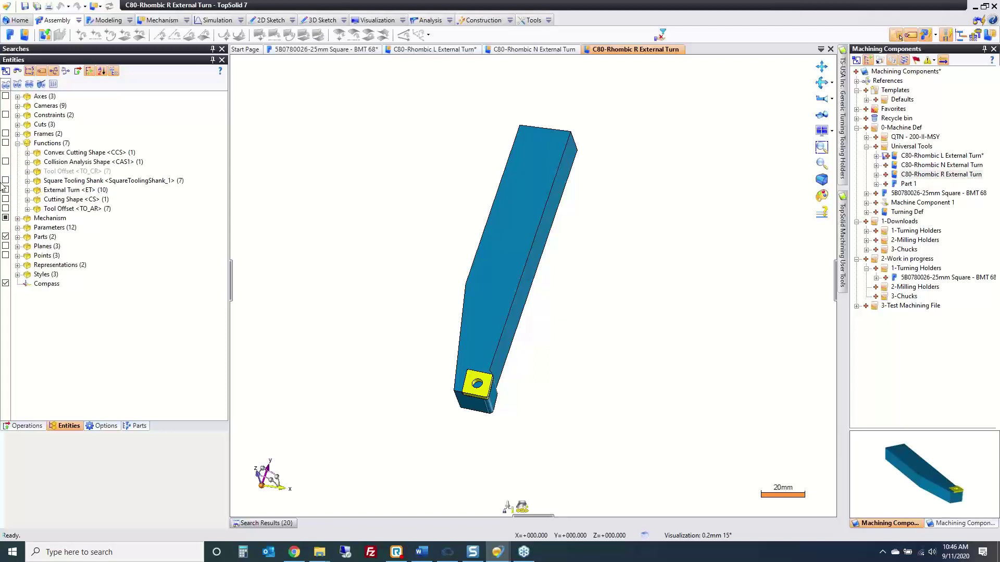
{"action": "middle_click_drag", "start_coordinate": [386, 297], "coordinate": [601, 233]}
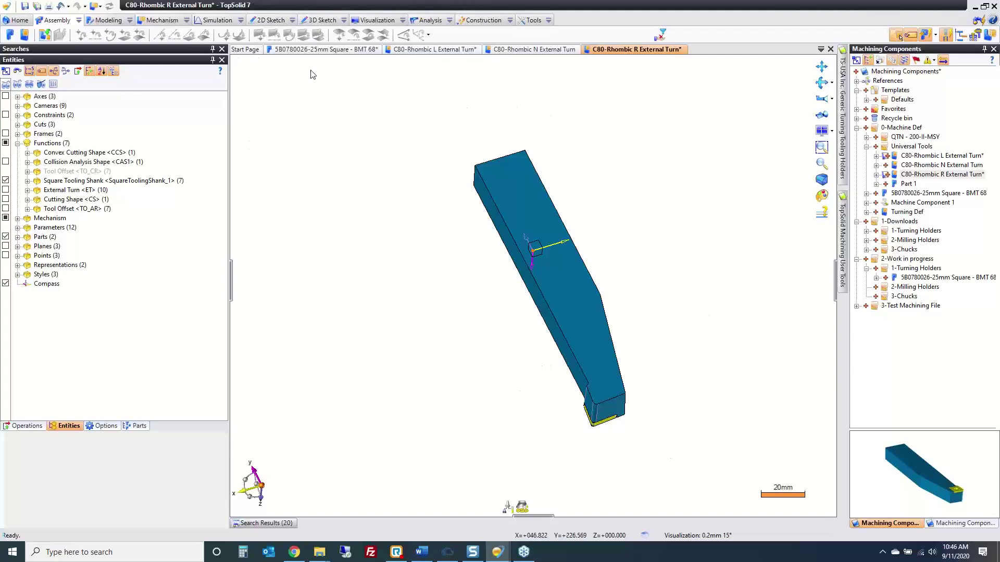
Close all documents except 5B0780026-25mm Square - BMT 68 without saving them, and switch to the Machining Components Webinar project
{"action": "left_click", "coordinate": [311, 51]}
{"action": "right_click", "coordinate": [311, 54]}
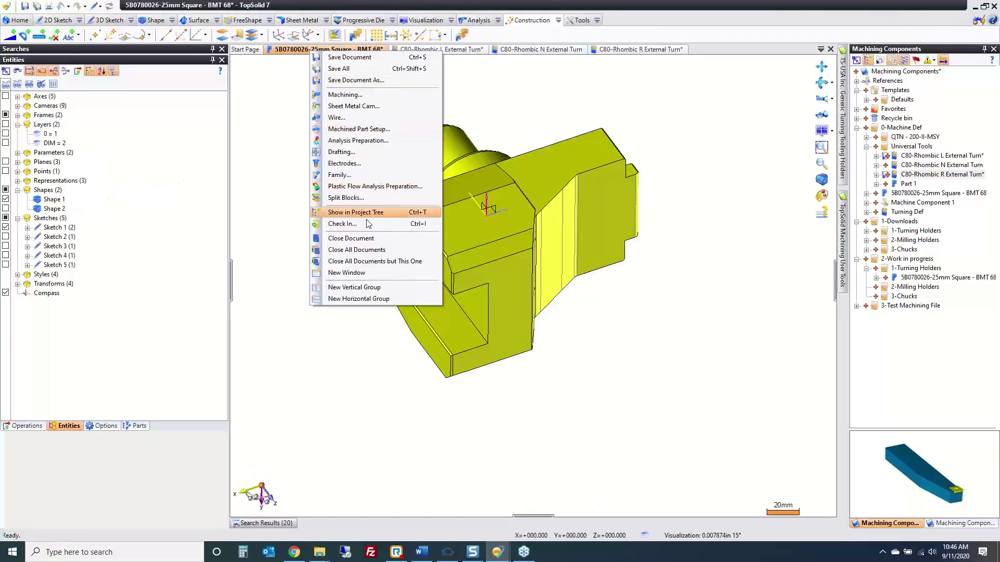
{"action": "left_click", "coordinate": [386, 262]}
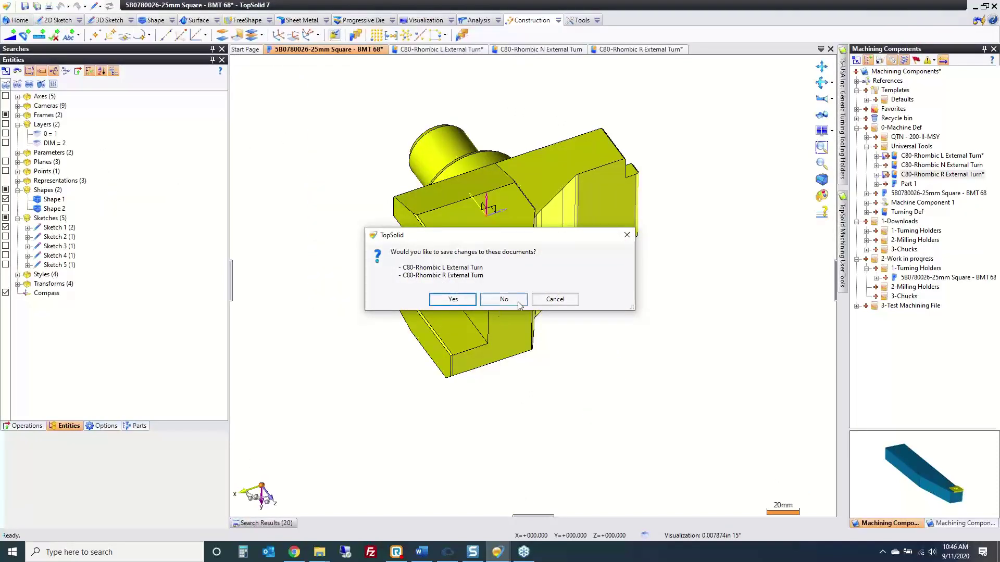
{"action": "left_click", "coordinate": [503, 297]}
{"action": "left_click", "coordinate": [953, 523]}
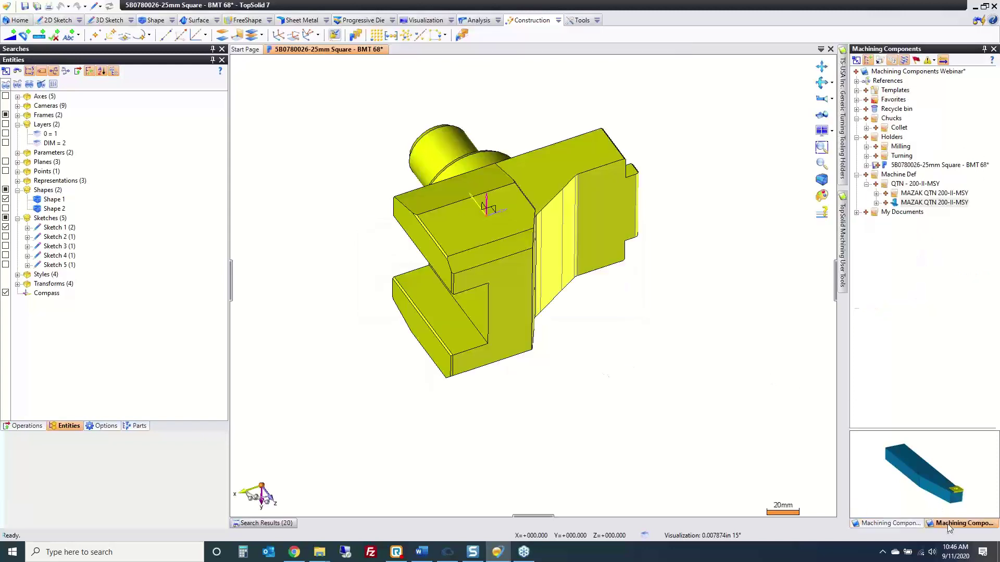
Start a Frame by Point and 2 Directions with its origin at the intersection of the slot's inner vertical edge and Frame 1's XZ plane
{"action": "middle_click_drag", "start_coordinate": [705, 345], "coordinate": [719, 361]}
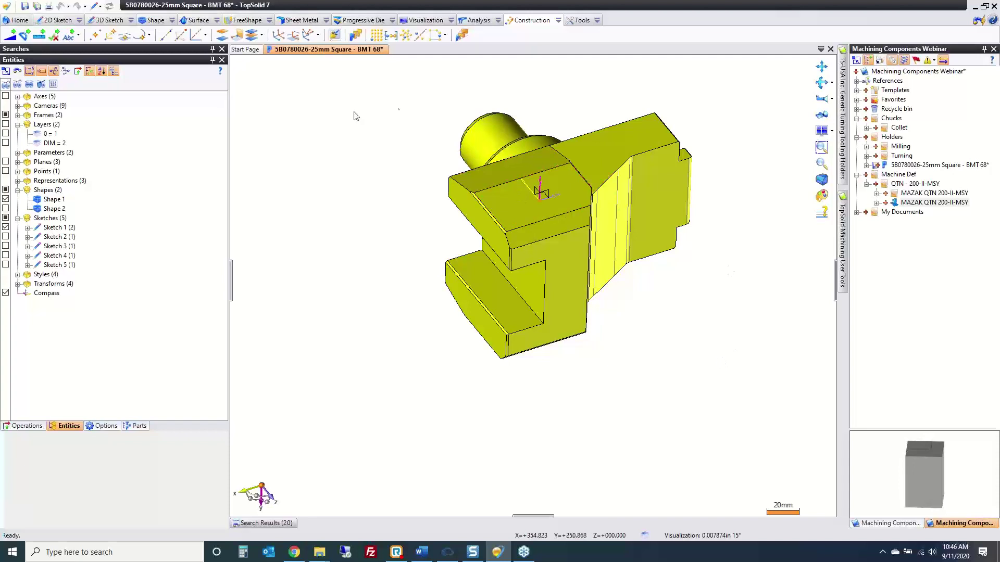
{"action": "left_click", "coordinate": [306, 40]}
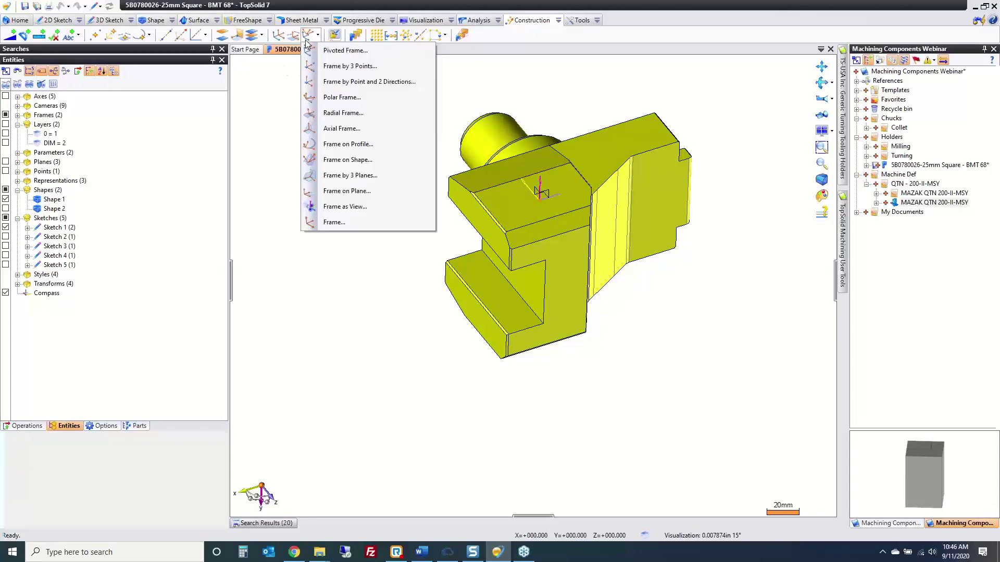
{"action": "left_click", "coordinate": [357, 81]}
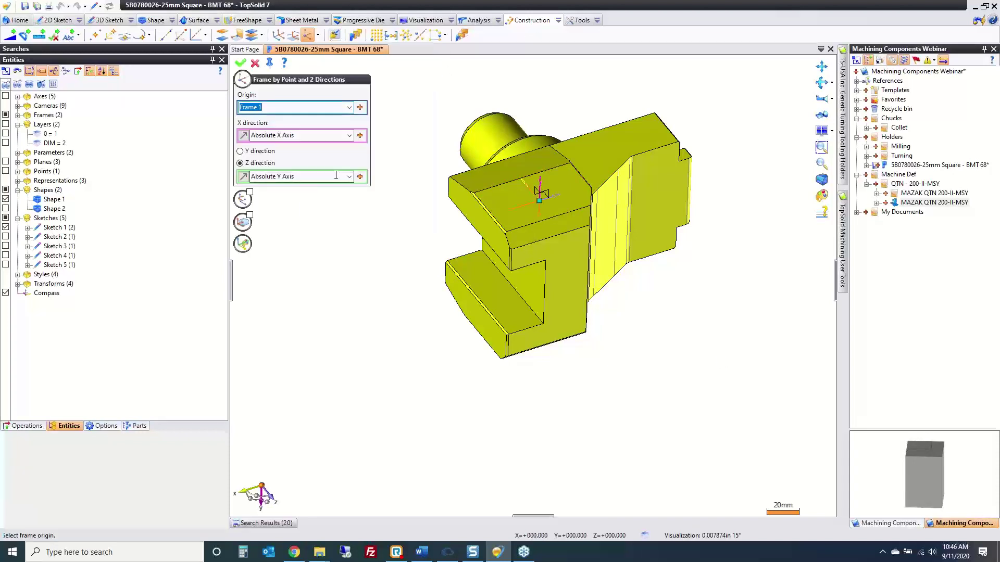
{"action": "left_click", "coordinate": [360, 107]}
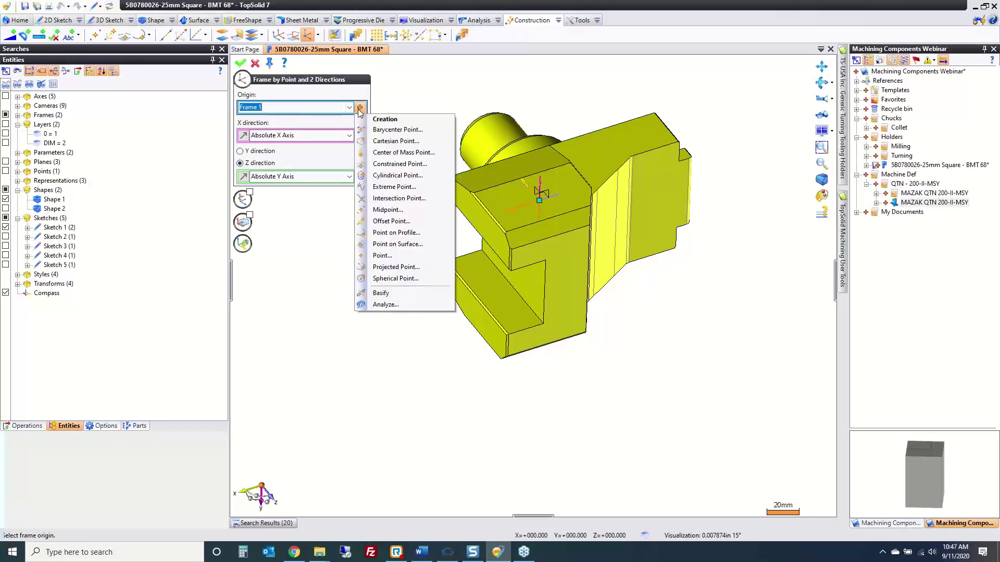
{"action": "left_click", "coordinate": [398, 198]}
{"action": "left_click", "coordinate": [545, 290]}
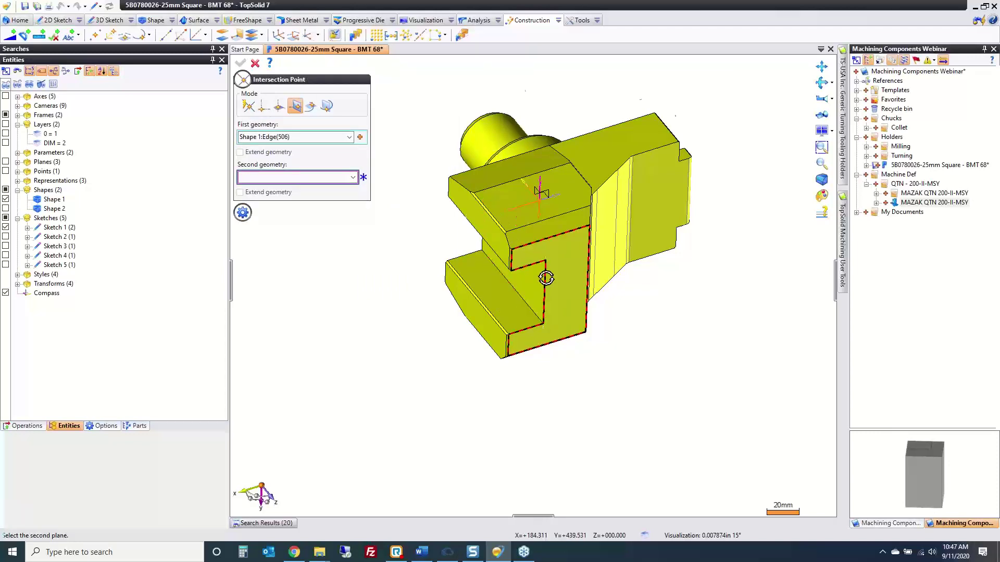
{"action": "middle_click_drag", "start_coordinate": [543, 277], "coordinate": [550, 124]}
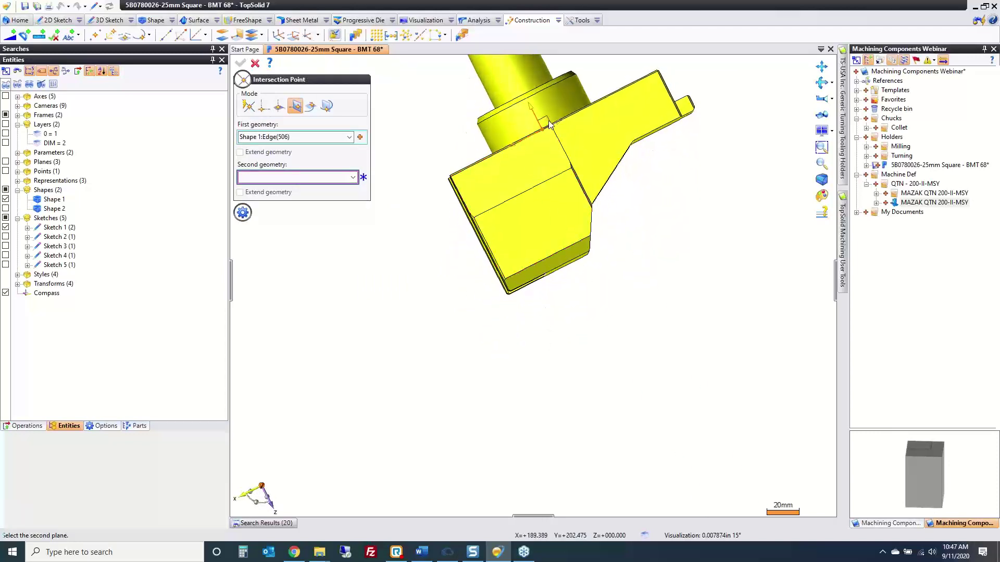
{"action": "left_click", "coordinate": [549, 124]}
{"action": "middle_click_drag", "start_coordinate": [599, 312], "coordinate": [603, 137]}
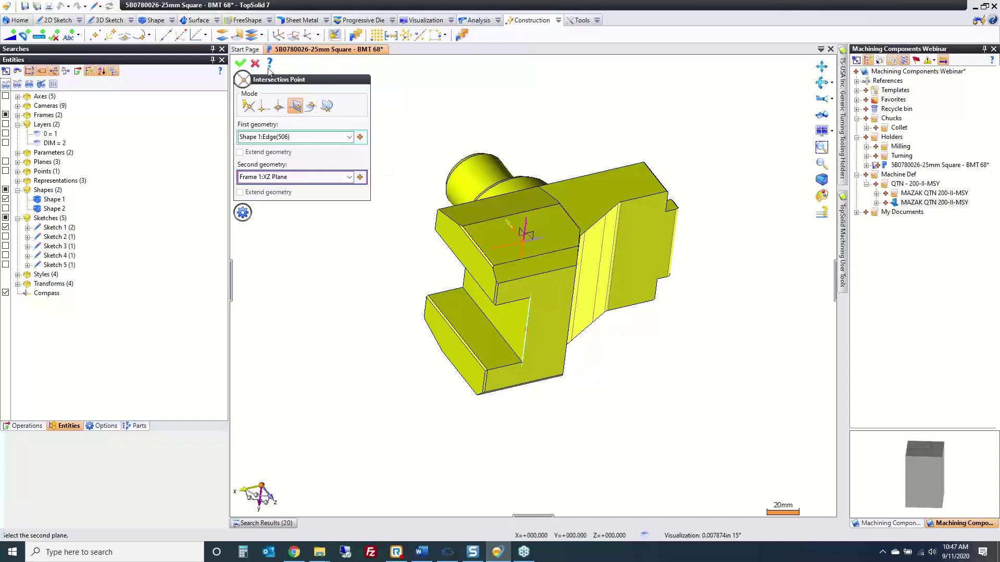
{"action": "left_click", "coordinate": [240, 63]}
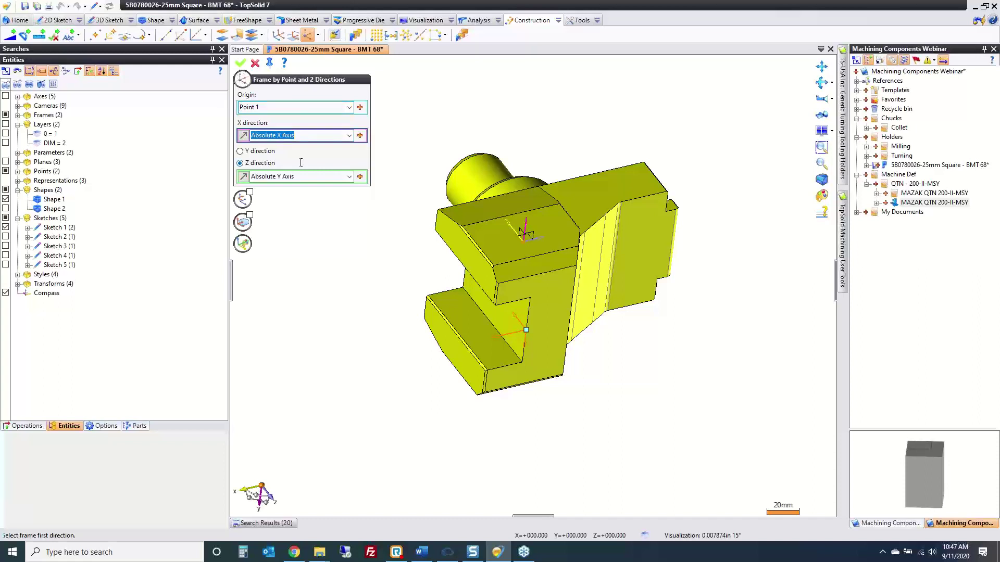
Align the frame's X direction with the upper jaw's end face and its Z direction with the cylindrical shank, and create it
{"action": "left_click", "coordinate": [468, 259]}
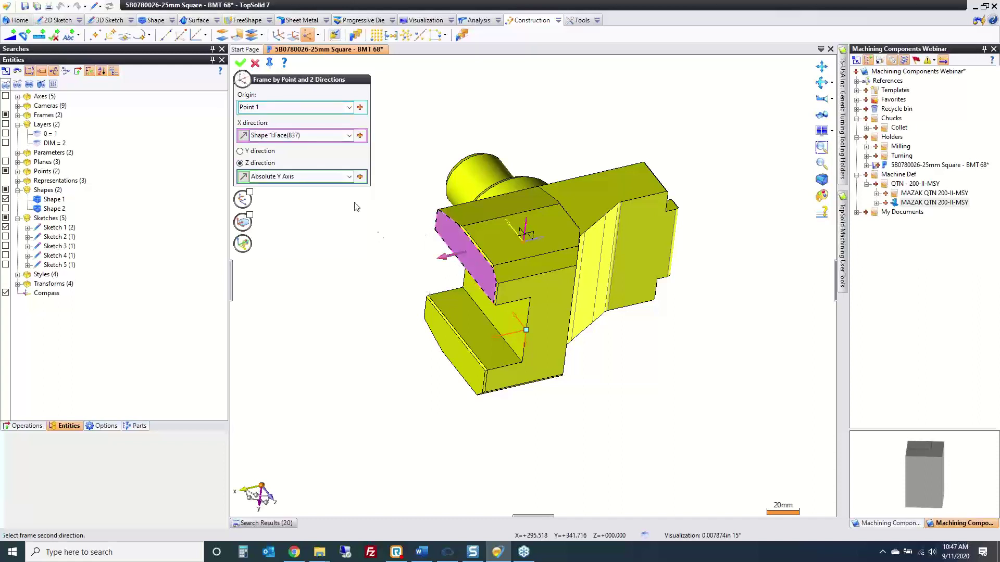
{"action": "left_click", "coordinate": [476, 179]}
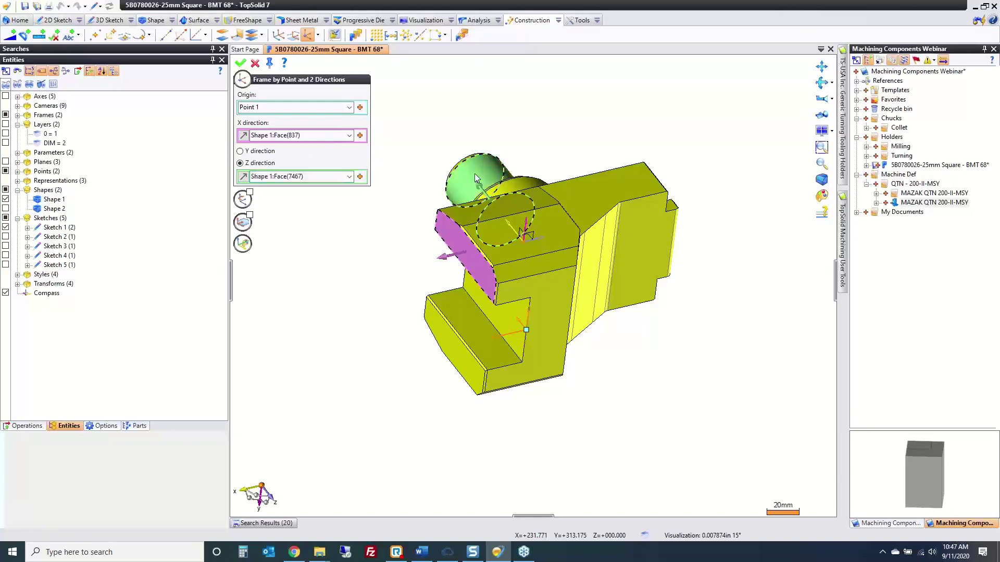
{"action": "left_click", "coordinate": [241, 63]}
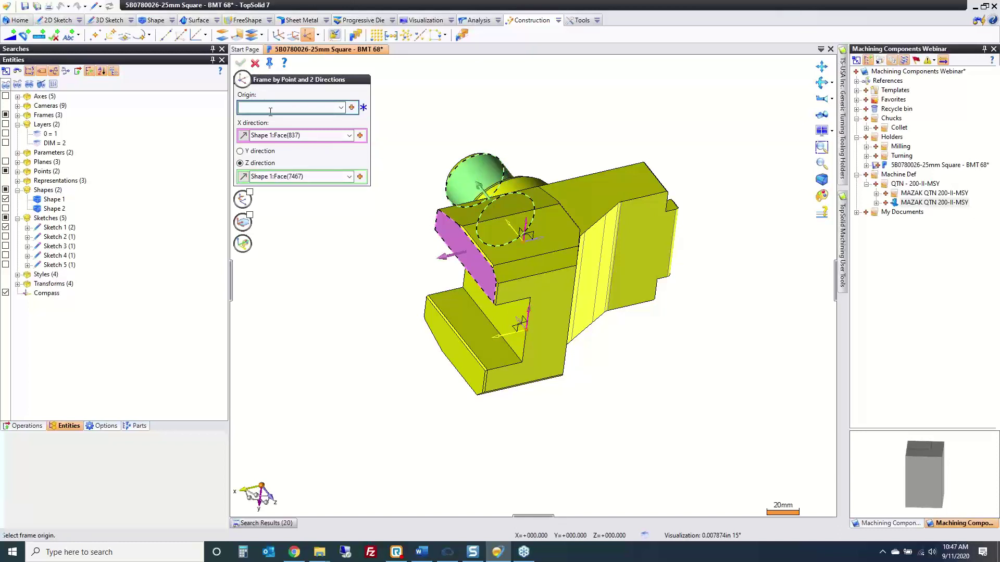
Create a second frame at Point 1 using the same direction faces, with the X direction reversed
{"action": "left_click", "coordinate": [526, 329]}
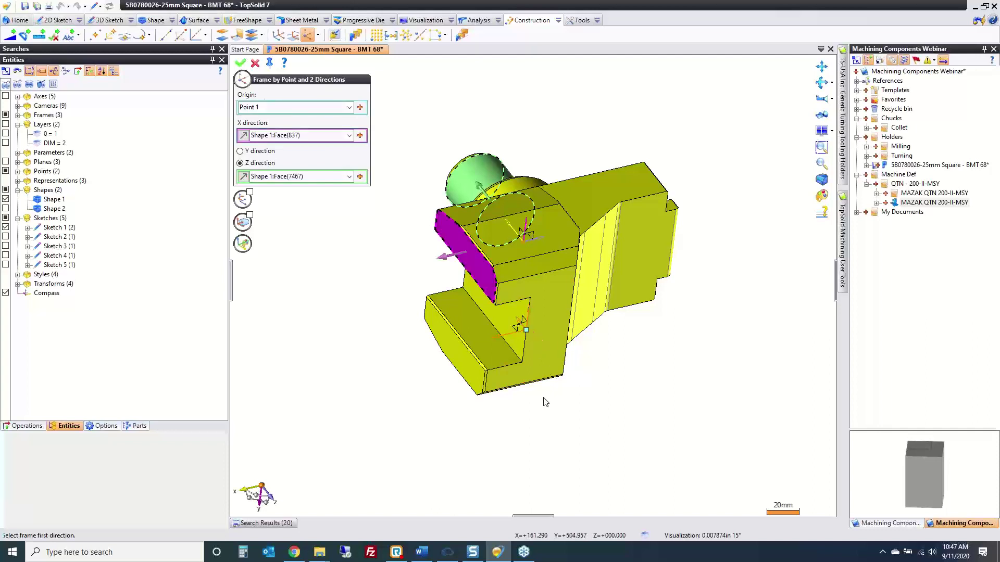
{"action": "left_click", "coordinate": [244, 136]}
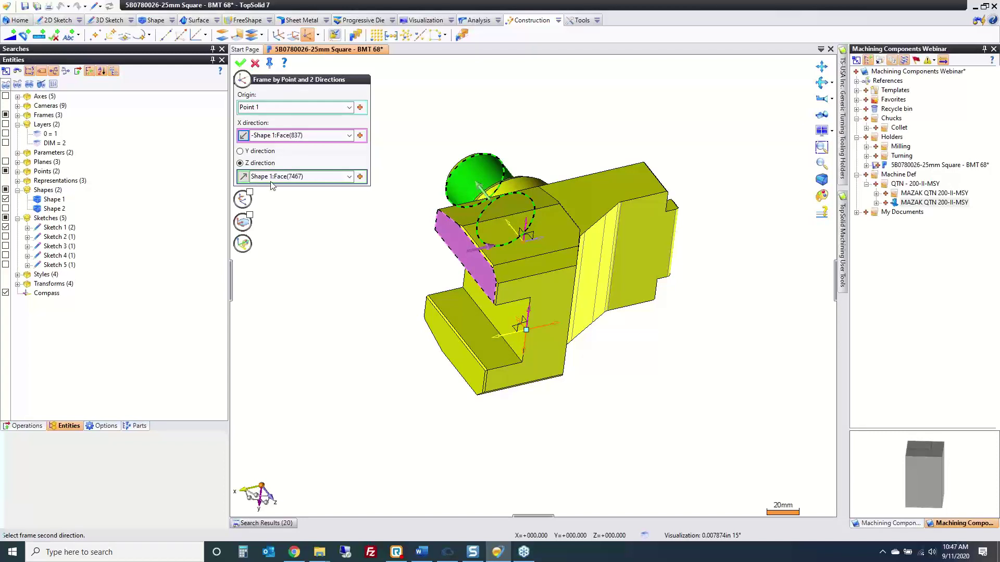
{"action": "left_click", "coordinate": [240, 63]}
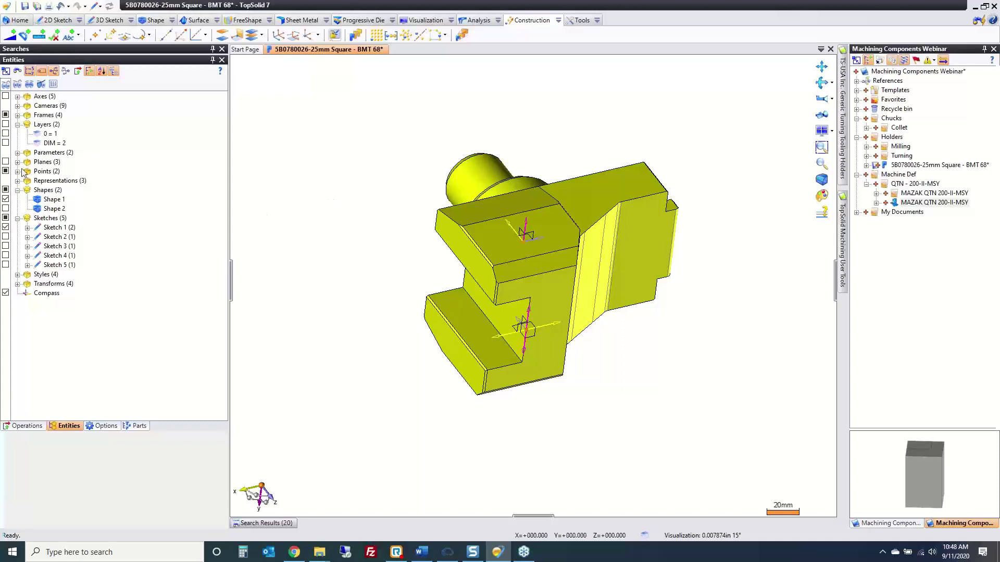
Rename Frame 1 as Mounting Frame
{"action": "left_click", "coordinate": [18, 115]}
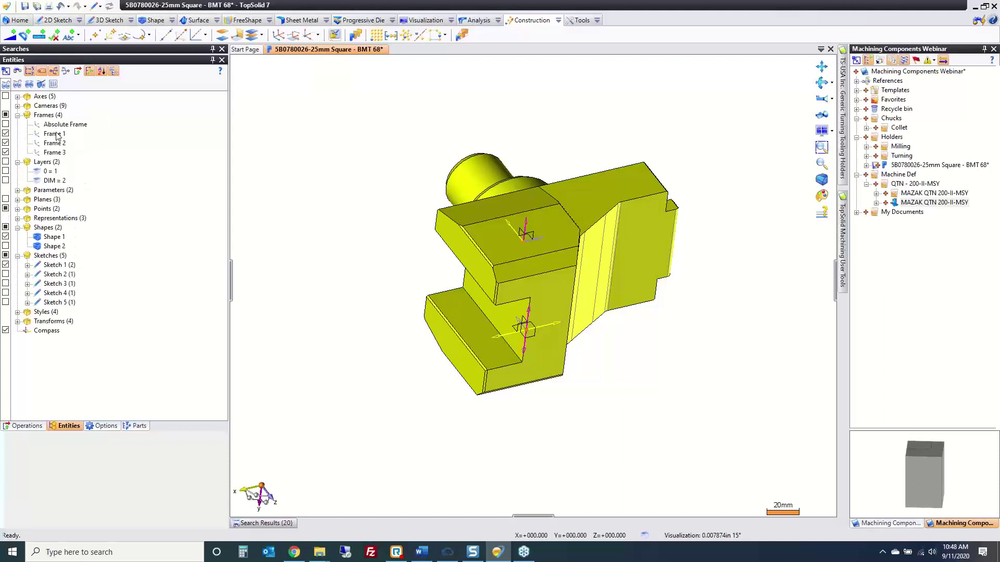
{"action": "left_click", "coordinate": [57, 135]}
{"action": "left_click", "coordinate": [57, 134]}
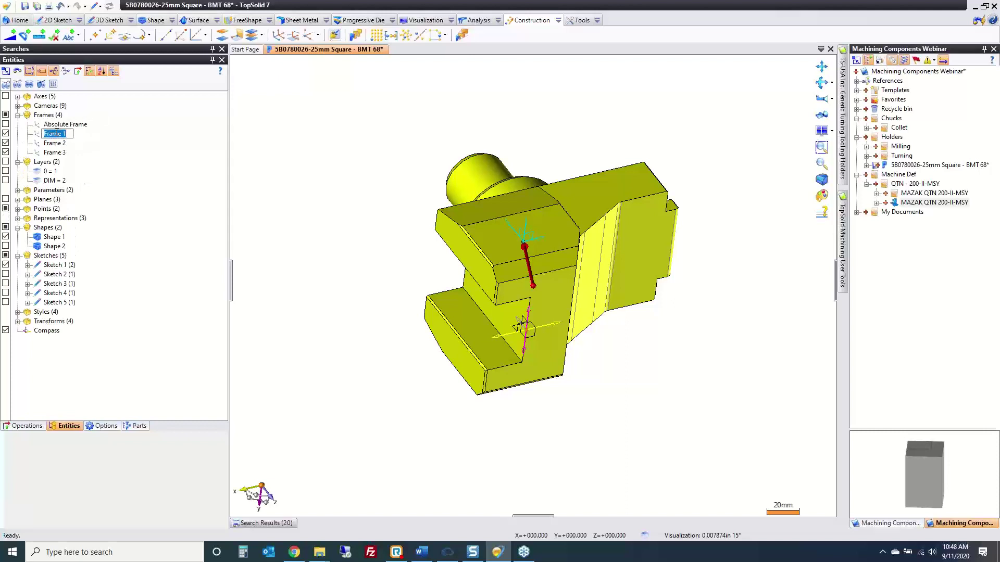
{"action": "type", "text": "Mounting Frame"}
{"action": "key", "text": "Return"}
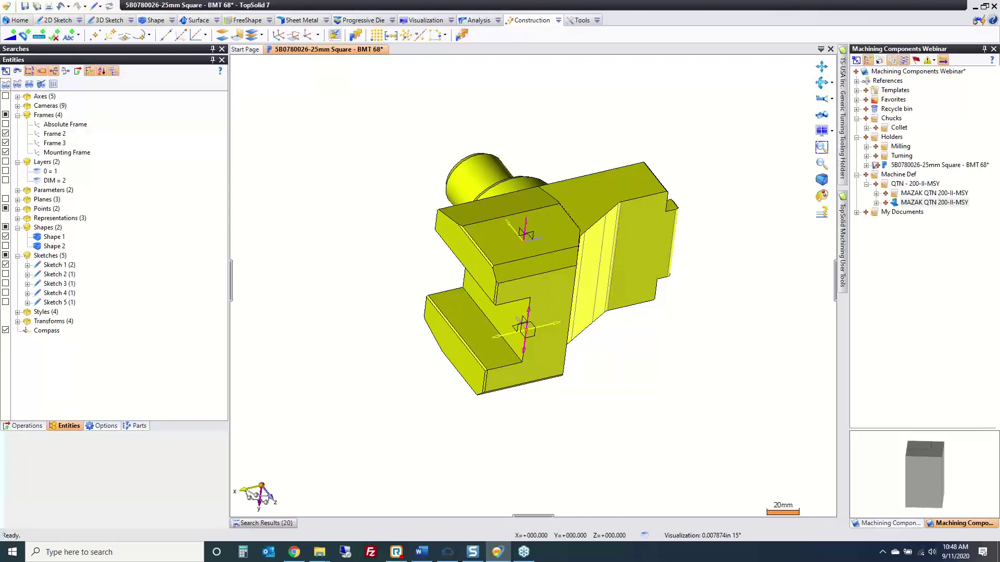
Rename Frame 2 as L/N Tooling Frame
{"action": "left_click", "coordinate": [55, 134]}
{"action": "left_click", "coordinate": [55, 134]}
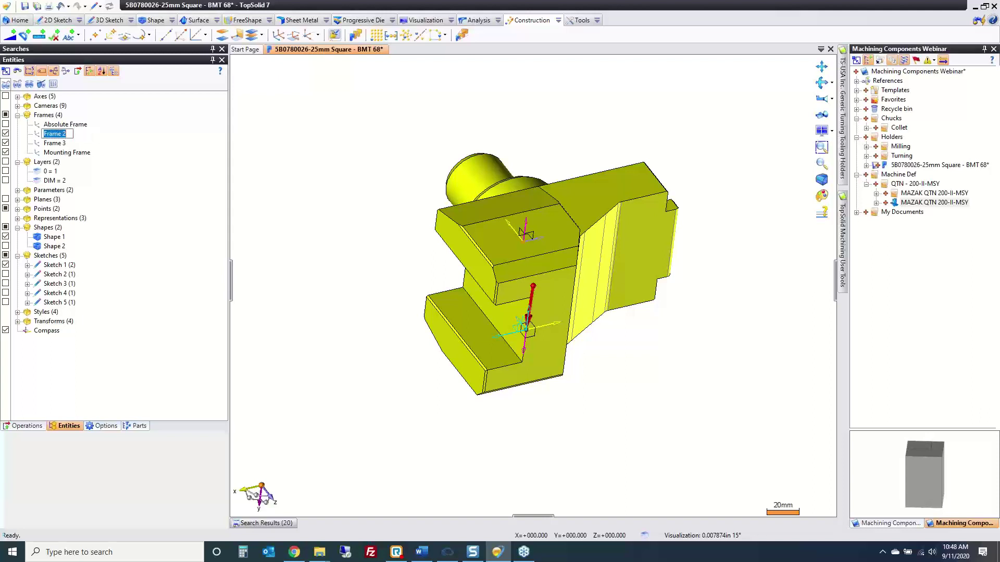
{"action": "type", "text": "L/N Tooling Frame"}
{"action": "key", "text": "Return"}
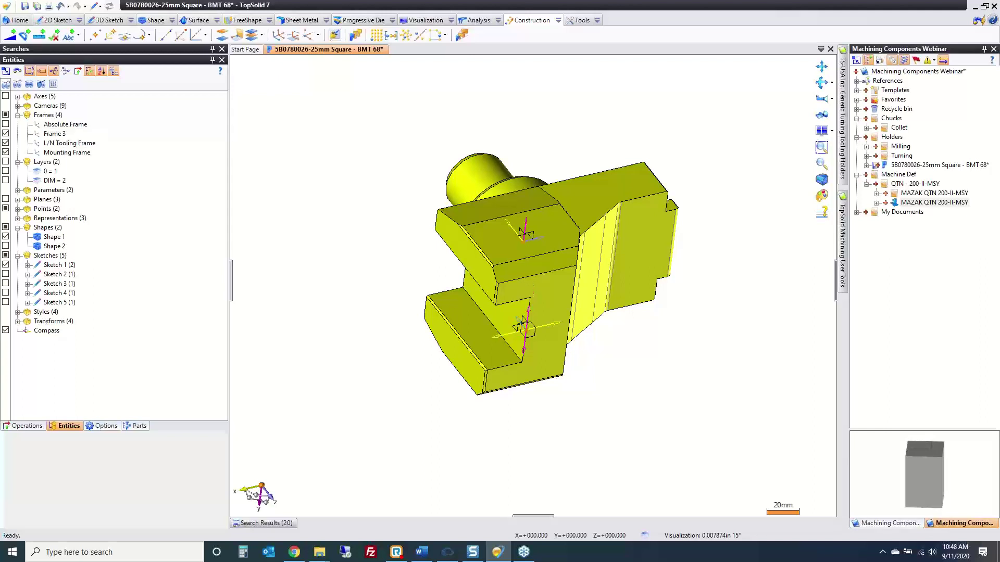
Rename Frame 3 as R Tooling Frame and save the holder document
{"action": "left_click", "coordinate": [55, 133]}
{"action": "key", "text": "F2"}
{"action": "type", "text": "R/N"}
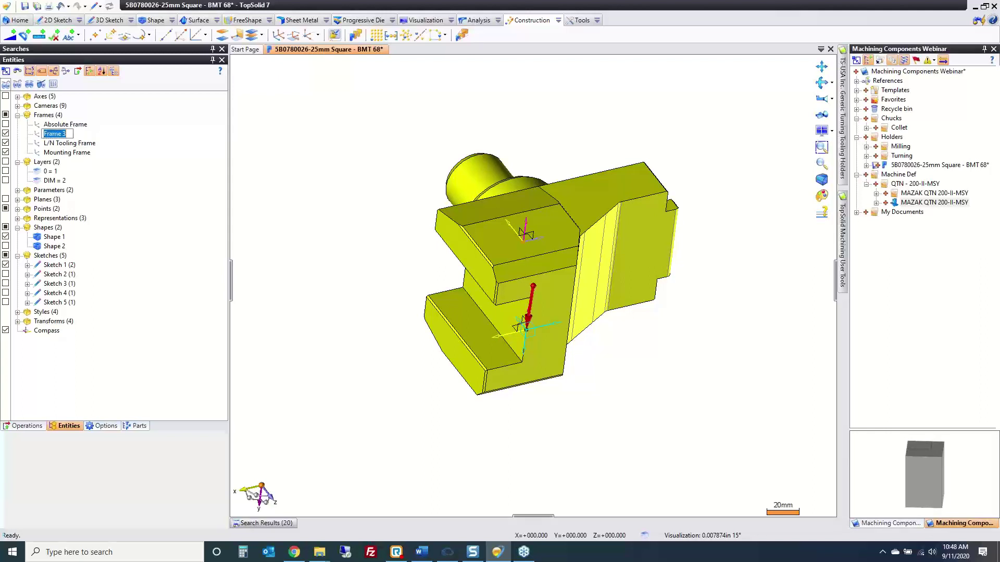
{"action": "key", "text": "BackSpace"}
{"action": "key", "text": "BackSpace"}
{"action": "type", "text": "Tooling Fra"}
{"action": "key", "text": "Return"}
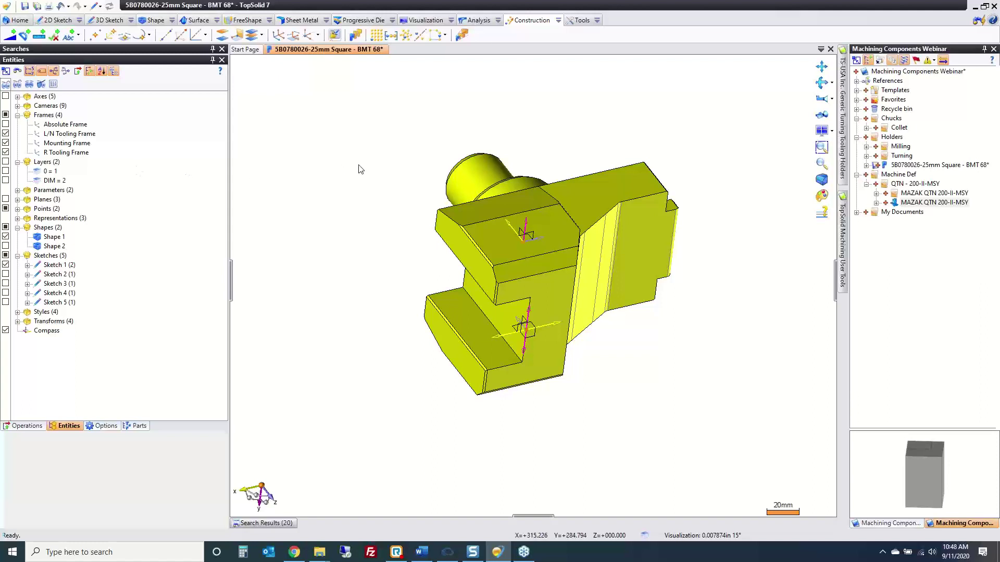
{"action": "key", "text": "ctrl+s"}
Publish the holder's Mounting Frame under the publishing name Mounting Frame
{"action": "right_click", "coordinate": [528, 230]}
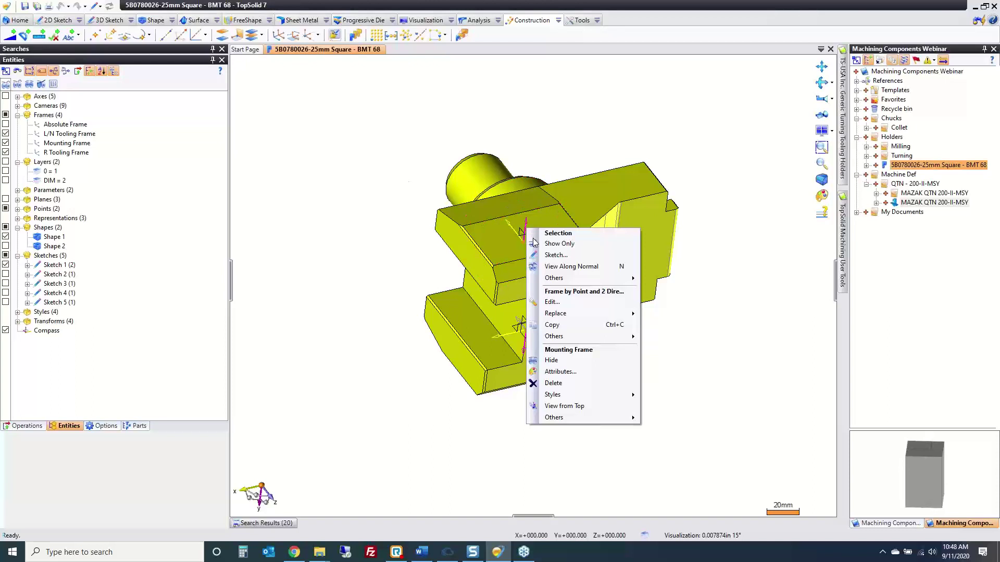
{"action": "mouse_move", "coordinate": [574, 278]}
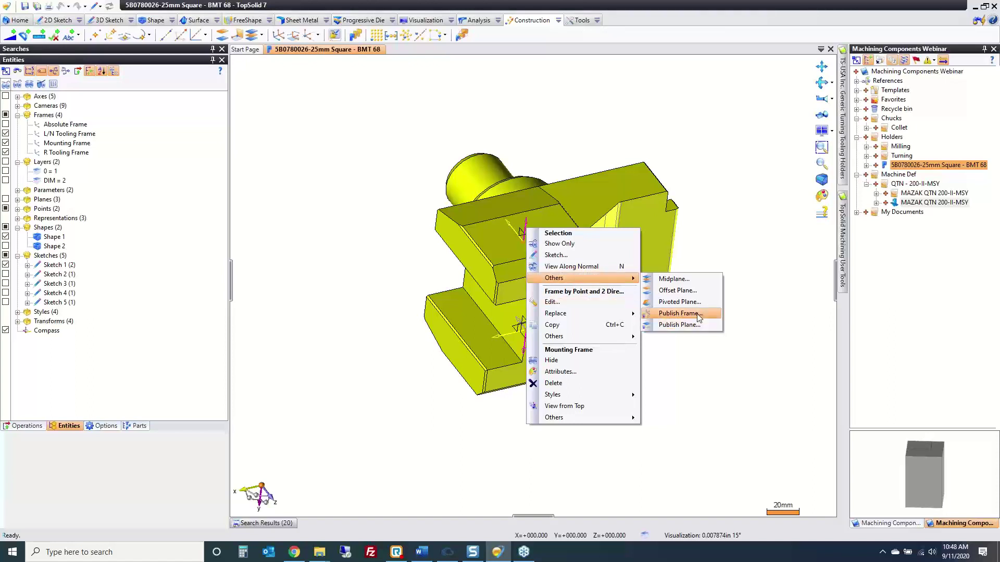
{"action": "left_click", "coordinate": [679, 314]}
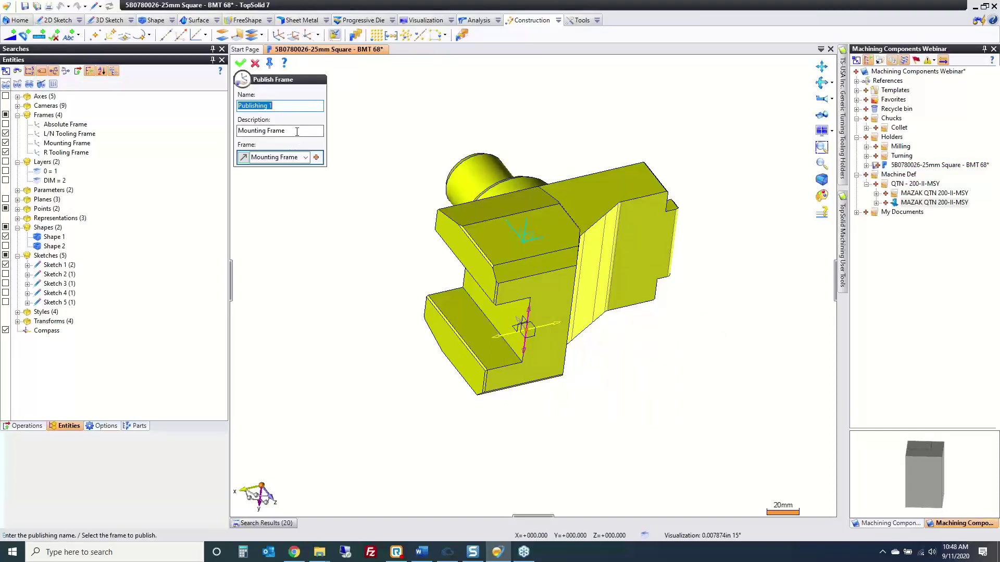
{"action": "key", "text": "Tab"}
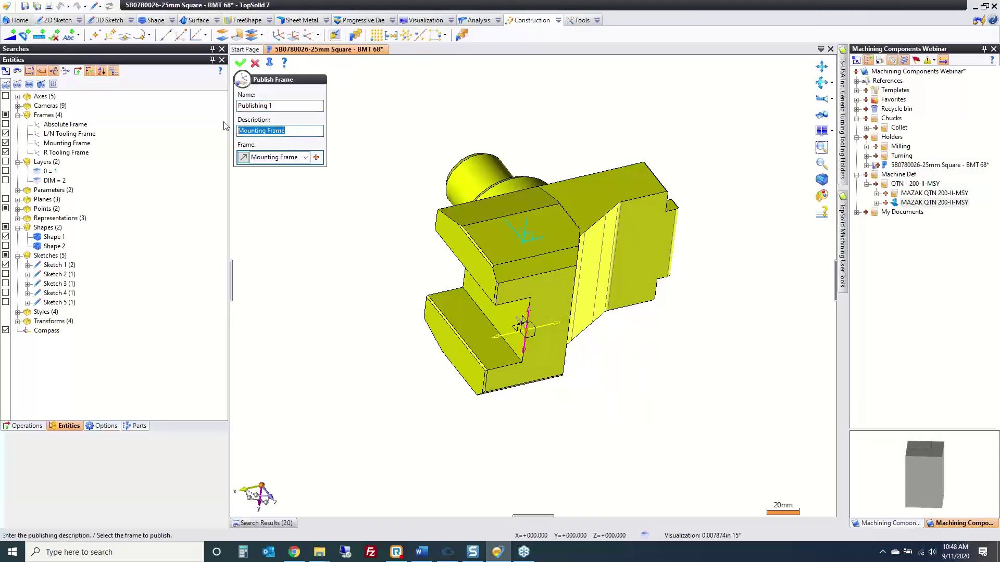
{"action": "left_click", "coordinate": [286, 106]}
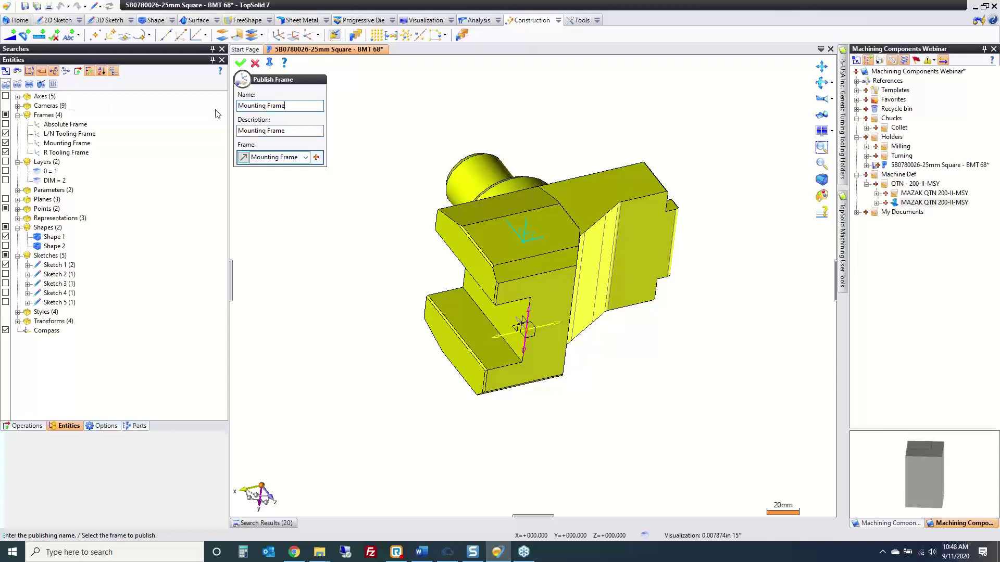
{"action": "left_click", "coordinate": [240, 63]}
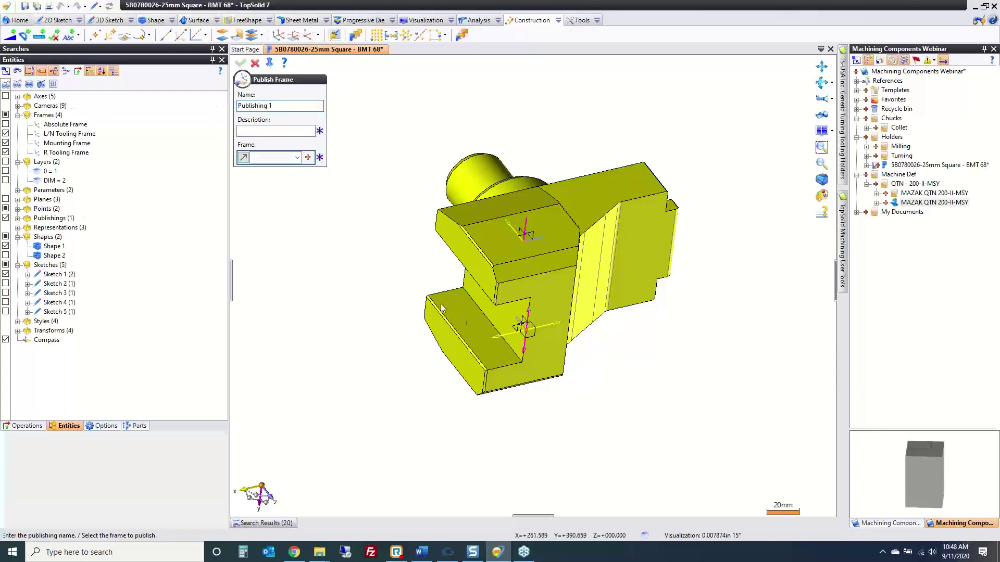
Publish the L/N Tooling Frame at the tool slot under the name L/N Tooling Frame
{"action": "left_click", "coordinate": [524, 328]}
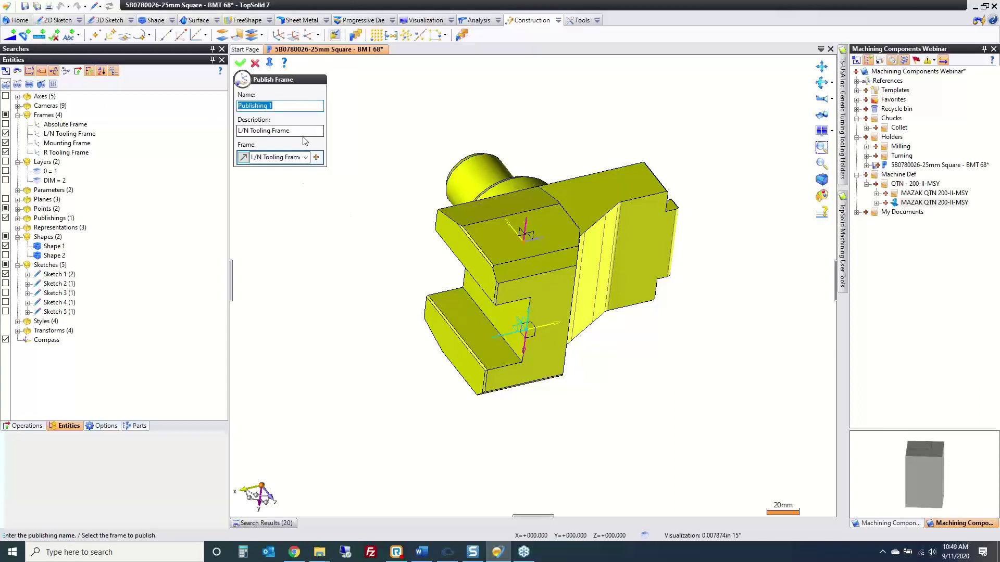
{"action": "key", "text": "Tab"}
{"action": "key", "text": "ctrl+c"}
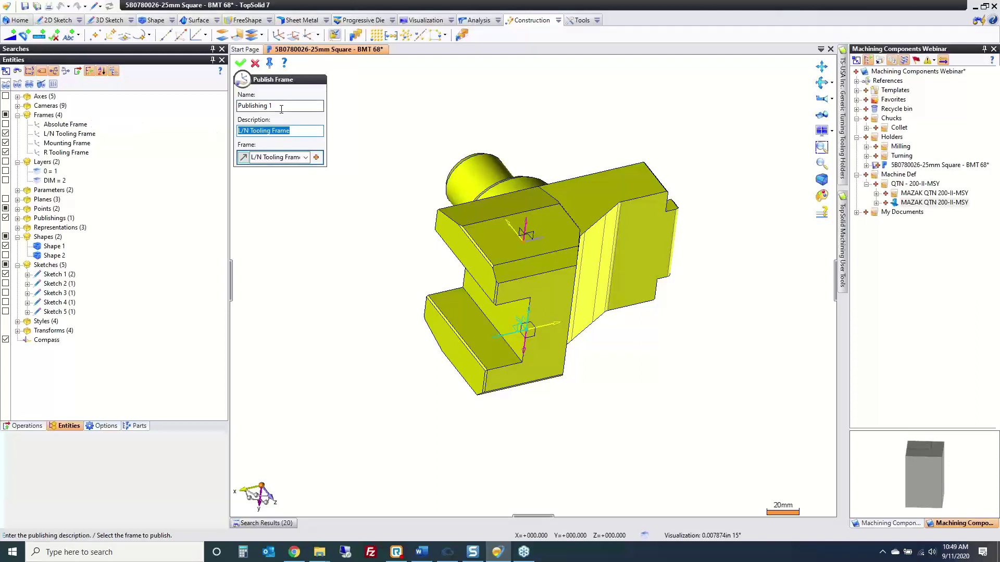
{"action": "key", "text": "shift+Tab"}
{"action": "key", "text": "ctrl+v"}
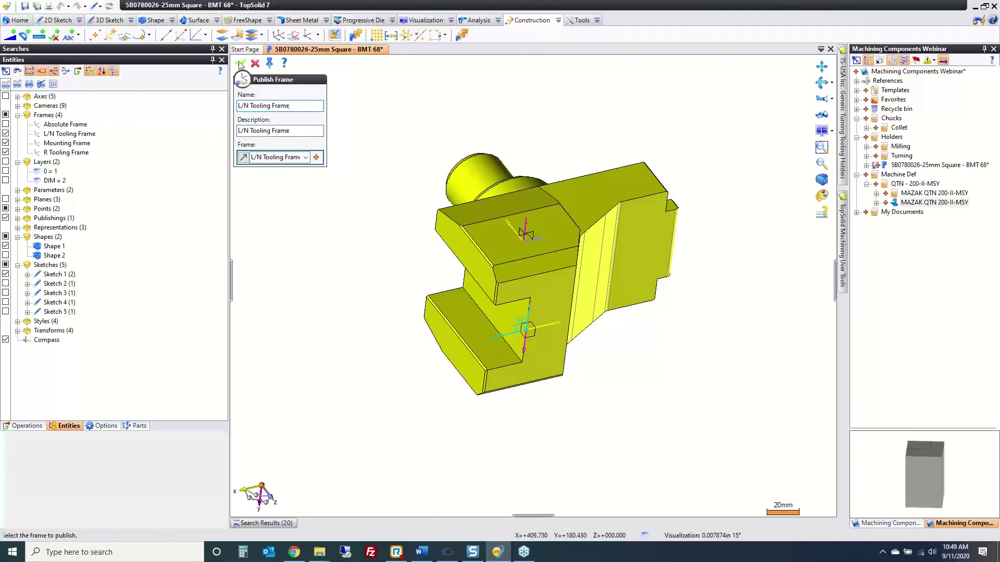
{"action": "key", "text": "Return"}
Publish the R Tooling Frame under the name R Tooling Frame, then save the holder document
{"action": "left_click", "coordinate": [532, 334]}
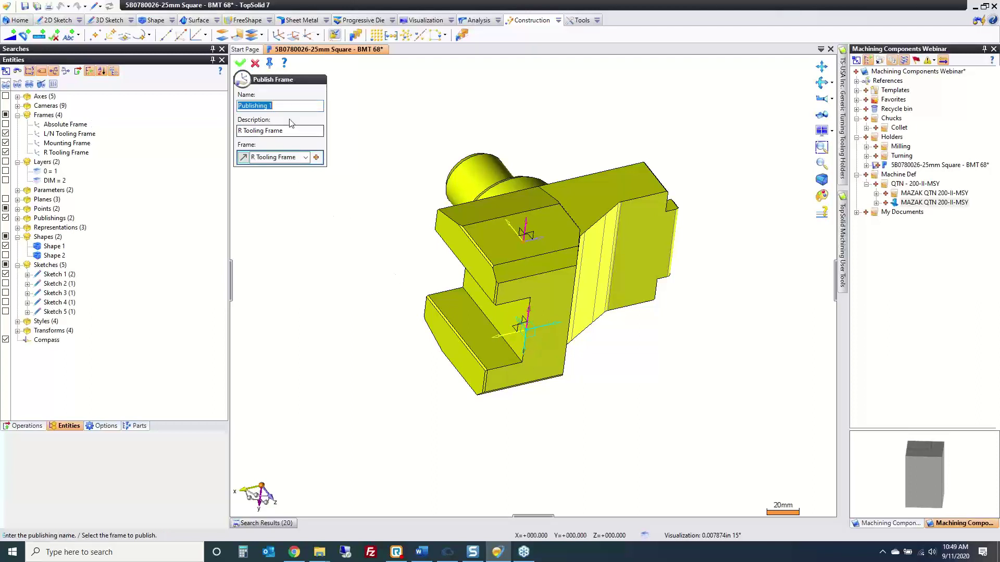
{"action": "key", "text": "Tab"}
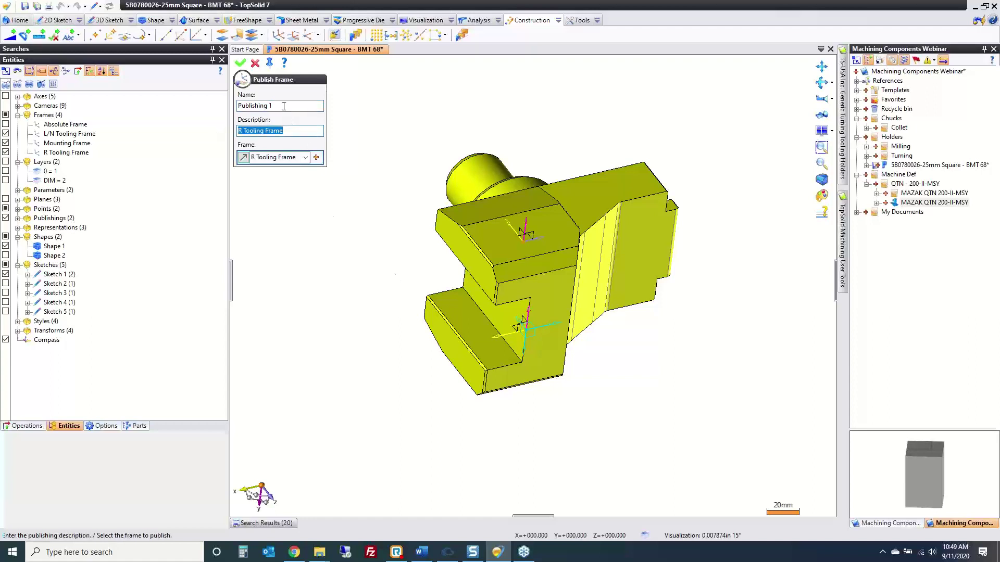
{"action": "key", "text": "ctrl+c"}
{"action": "key", "text": "shift+Tab"}
{"action": "key", "text": "ctrl+v"}
{"action": "left_click", "coordinate": [241, 63]}
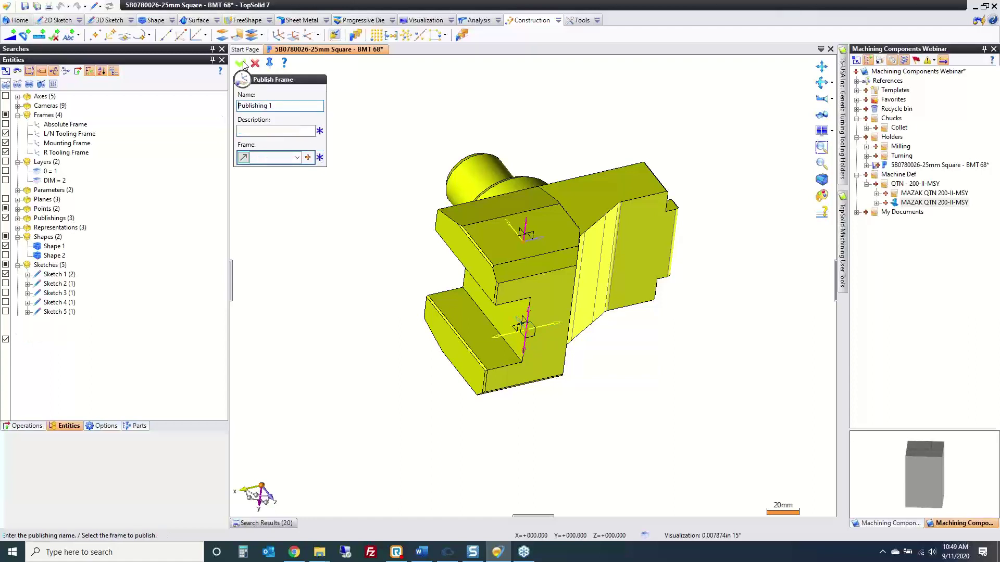
{"action": "left_click", "coordinate": [255, 63]}
{"action": "key", "text": "ctrl+s"}
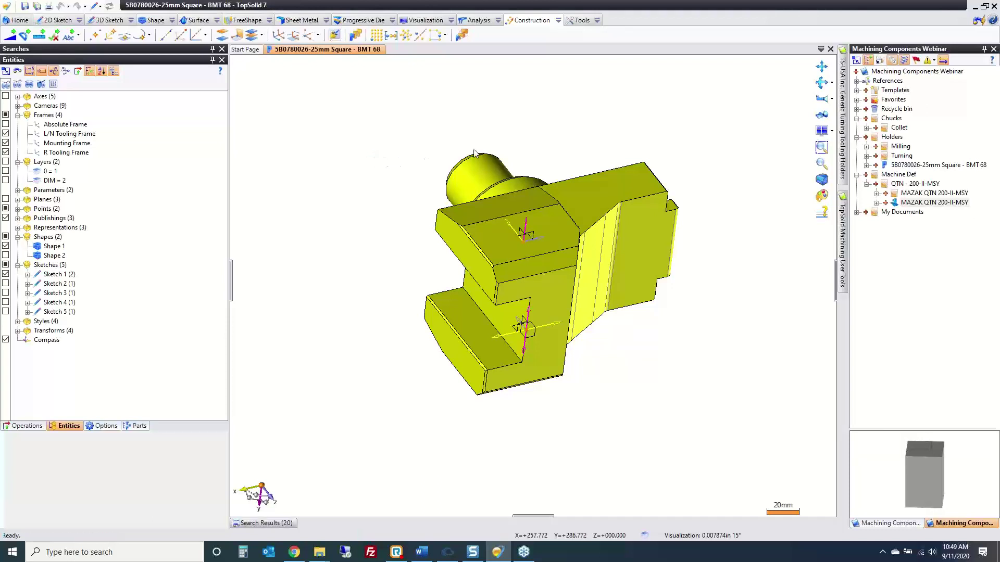
Create a Machine Component document in the Holders folder from the Blank Template
{"action": "right_click", "coordinate": [891, 137]}
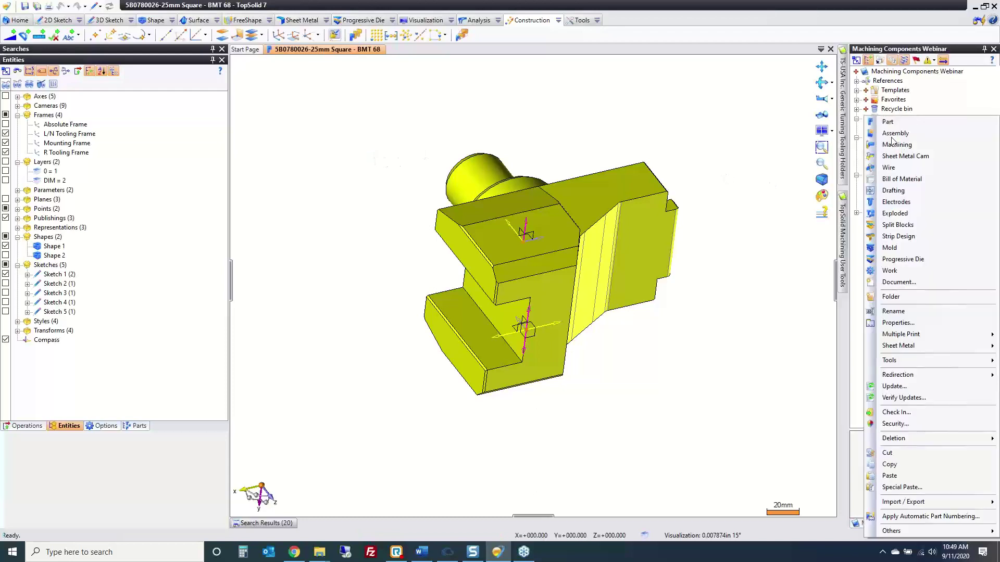
{"action": "left_click", "coordinate": [917, 282]}
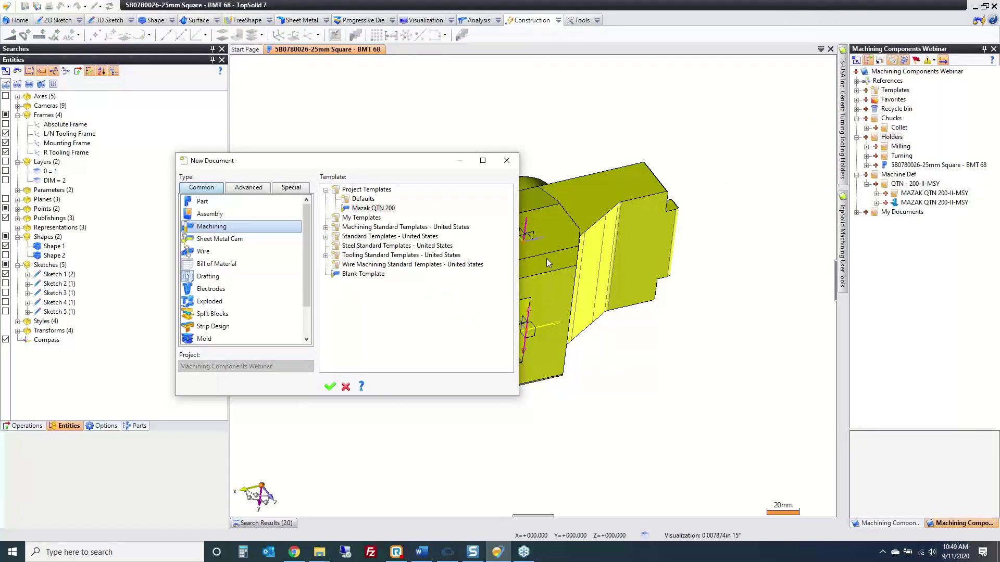
{"action": "left_click", "coordinate": [253, 194]}
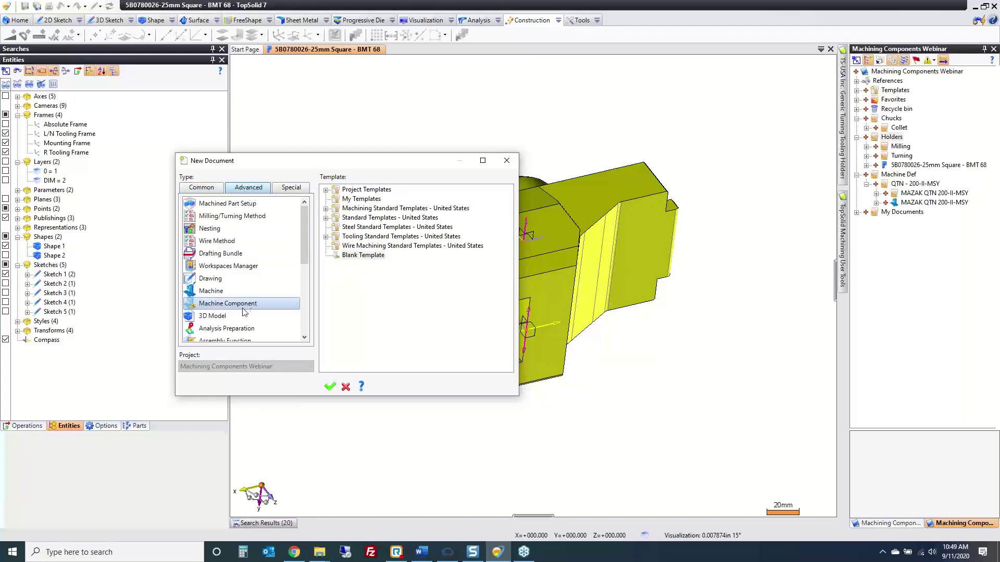
{"action": "left_click", "coordinate": [331, 387]}
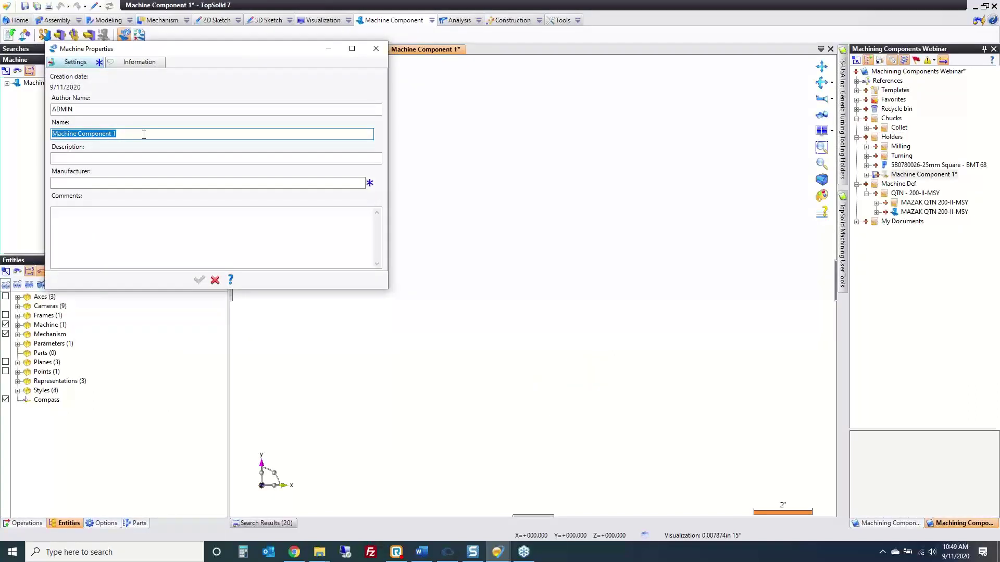
Name the machine component Radial Main Spindle Turning Holder and set its manufacturer to Mazak
{"action": "type", "text": "R"}
{"action": "key", "text": "Tab"}
{"action": "key", "text": "Tab"}
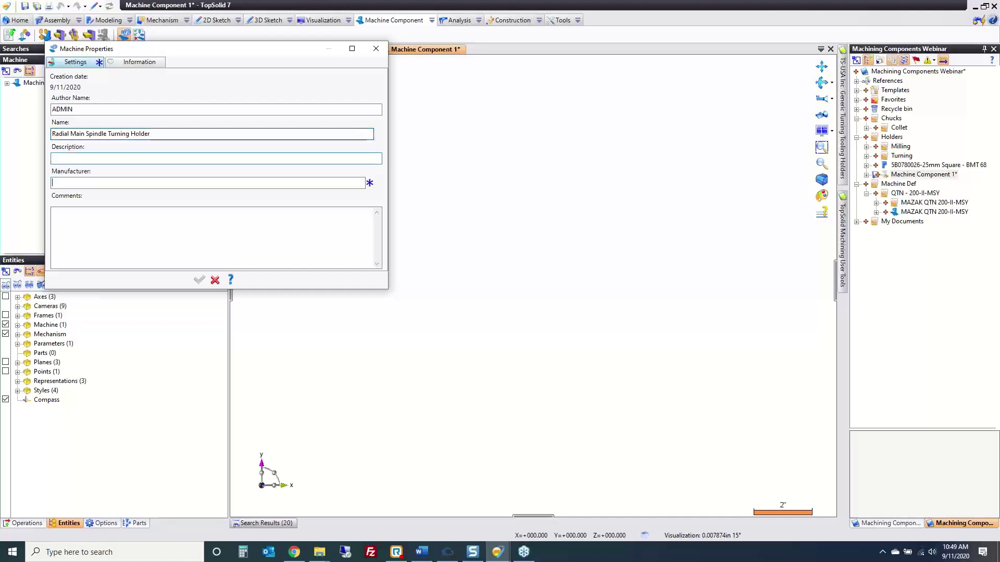
{"action": "type", "text": "Mazak"}
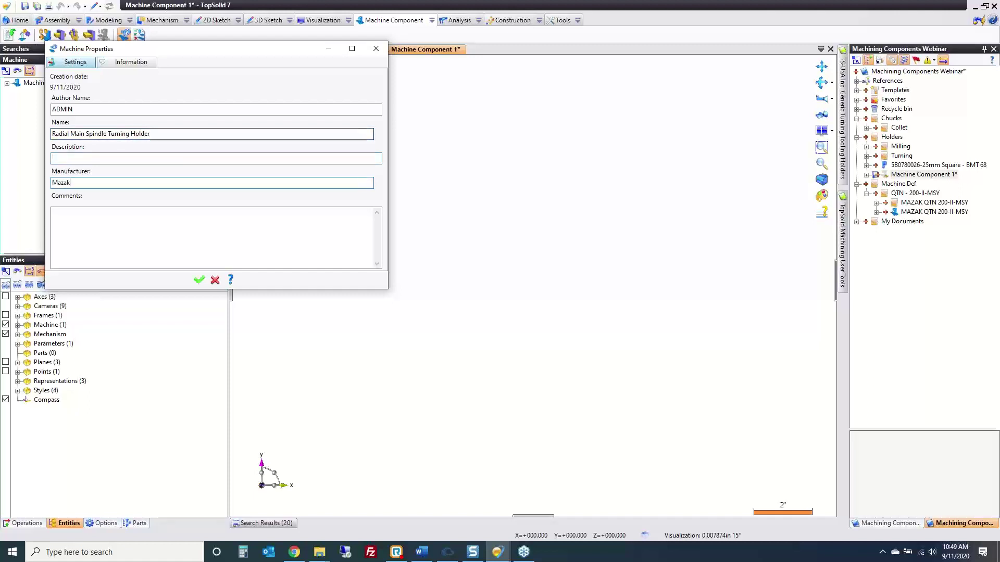
{"action": "left_click", "coordinate": [199, 280]}
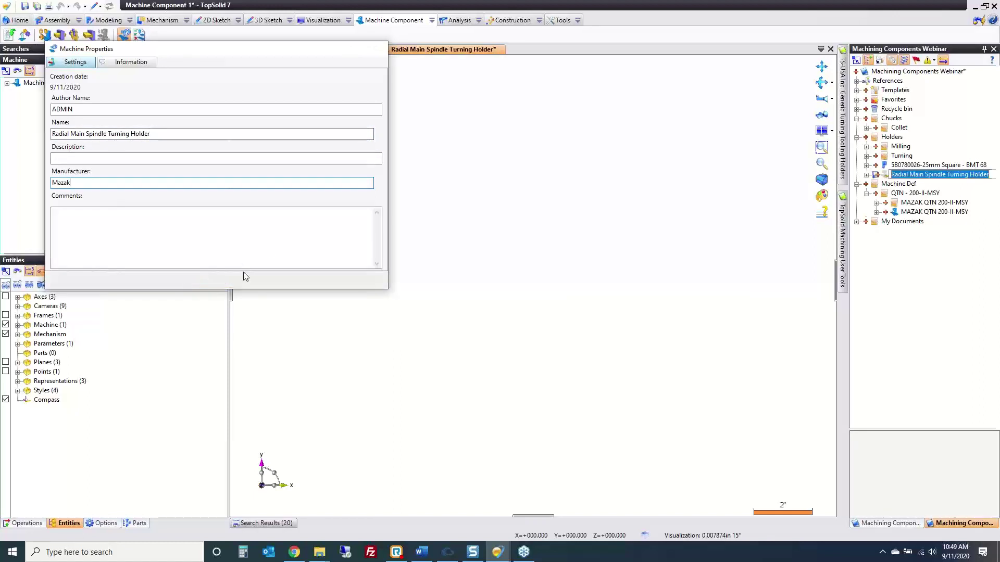
Insert the 5B0780026-25mm Square - BMT 68 part into the machine component and show its published frames
{"action": "left_click_drag", "start_coordinate": [911, 166], "coordinate": [552, 272]}
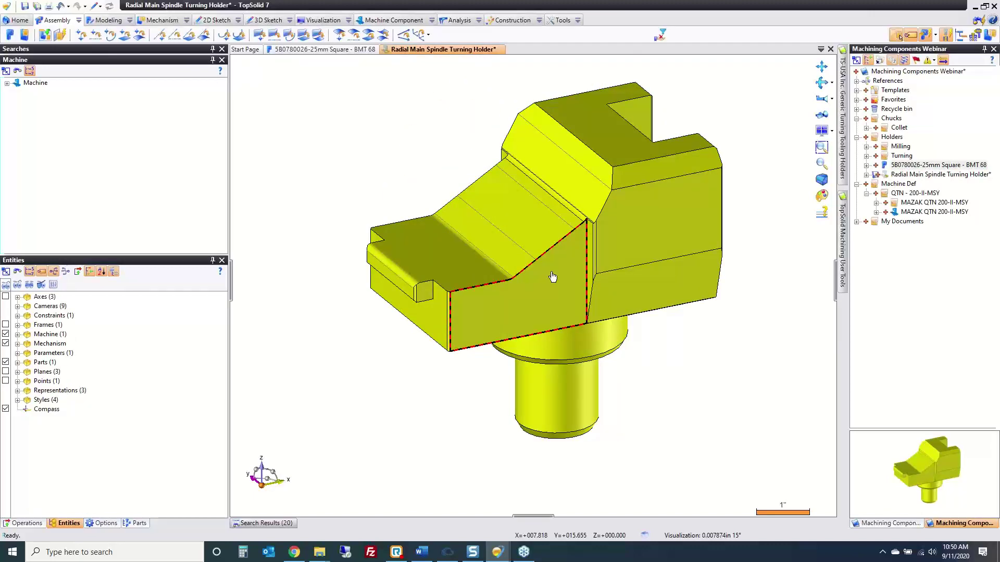
{"action": "key", "text": "Up"}
{"action": "key", "text": "Up"}
{"action": "key", "text": "Up"}
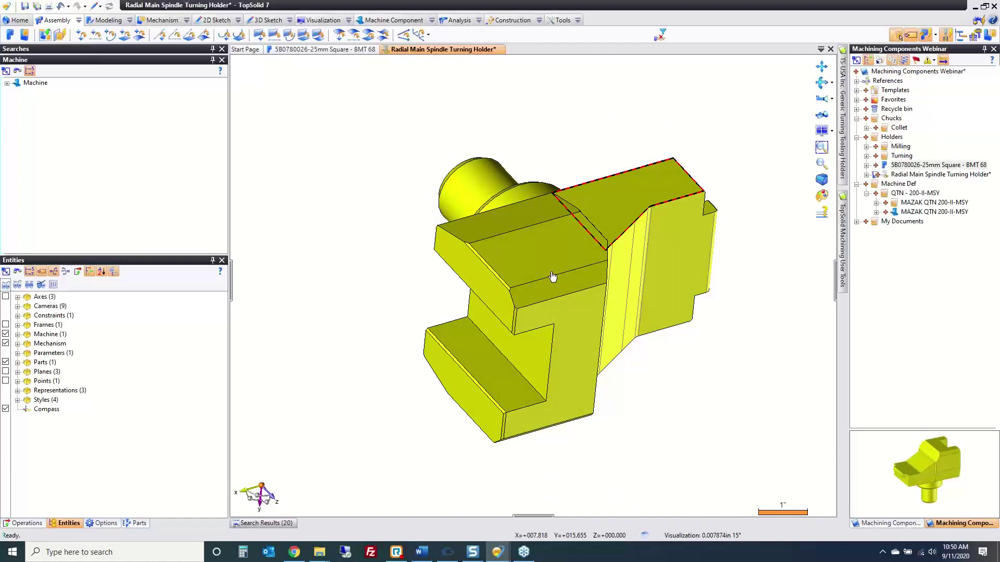
{"action": "right_click", "coordinate": [534, 246]}
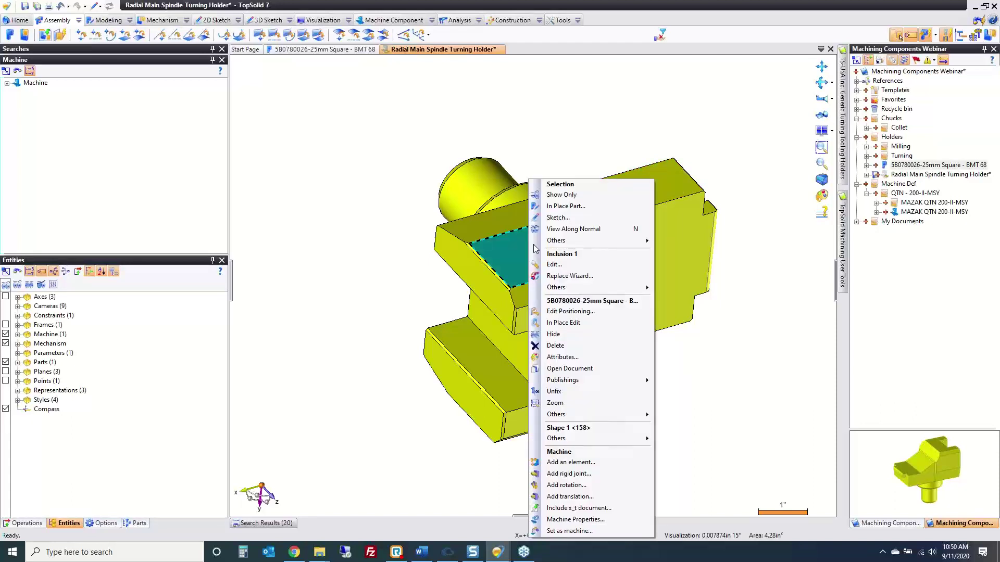
{"action": "mouse_move", "coordinate": [598, 382]}
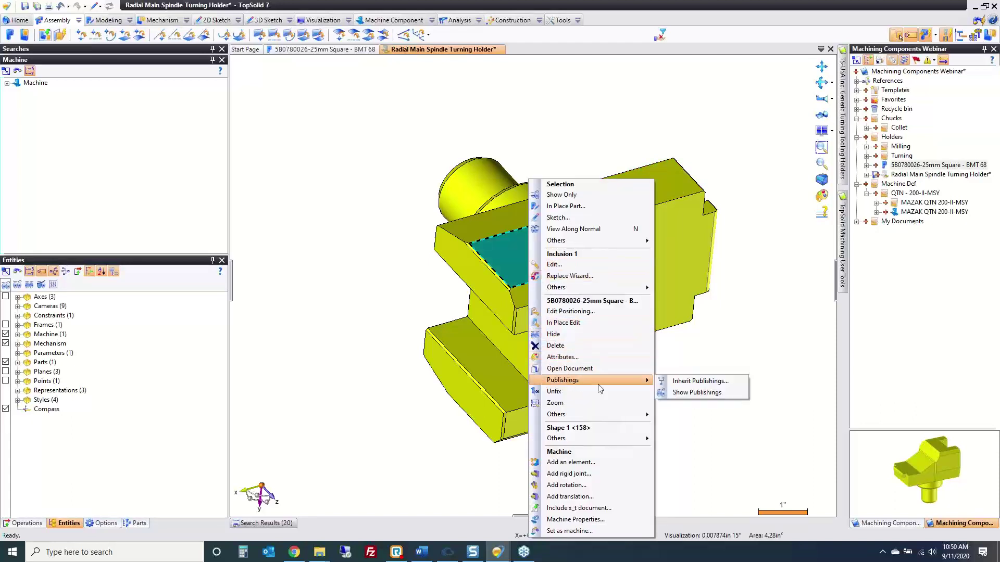
{"action": "left_click", "coordinate": [672, 393]}
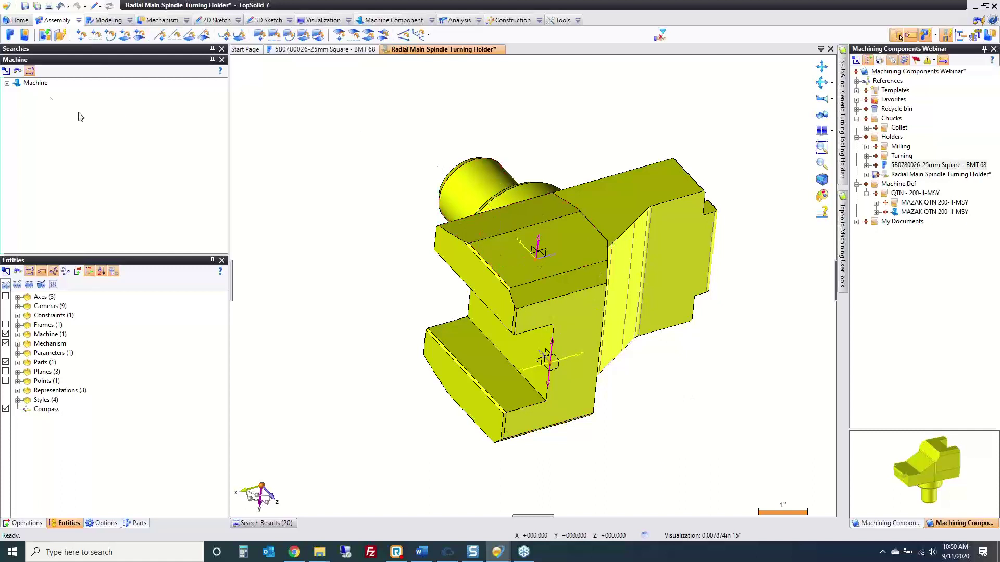
Expand the component's machine structure and switch the document from the modeling stage to the machine stage
{"action": "left_click", "coordinate": [7, 83]}
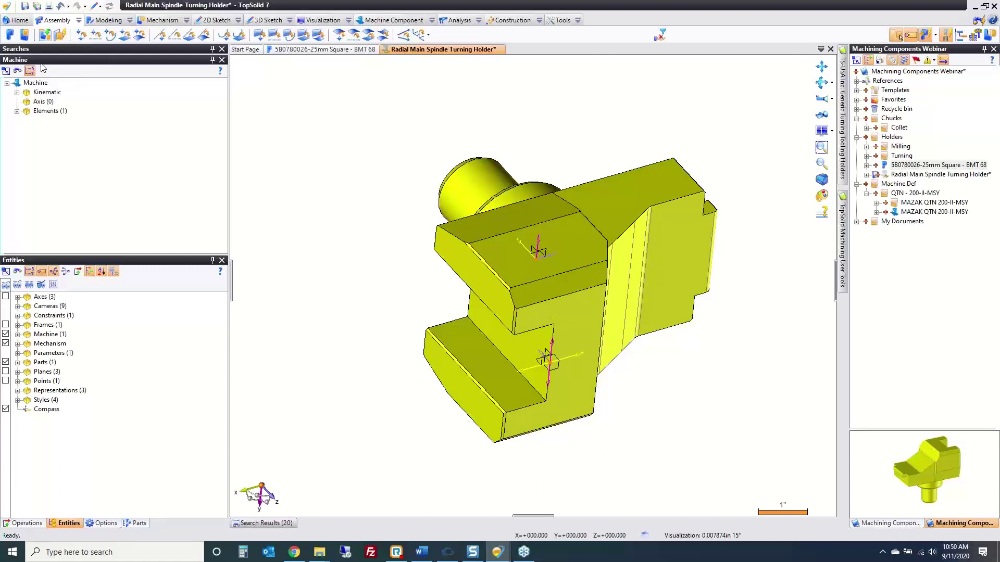
{"action": "left_click", "coordinate": [98, 7]}
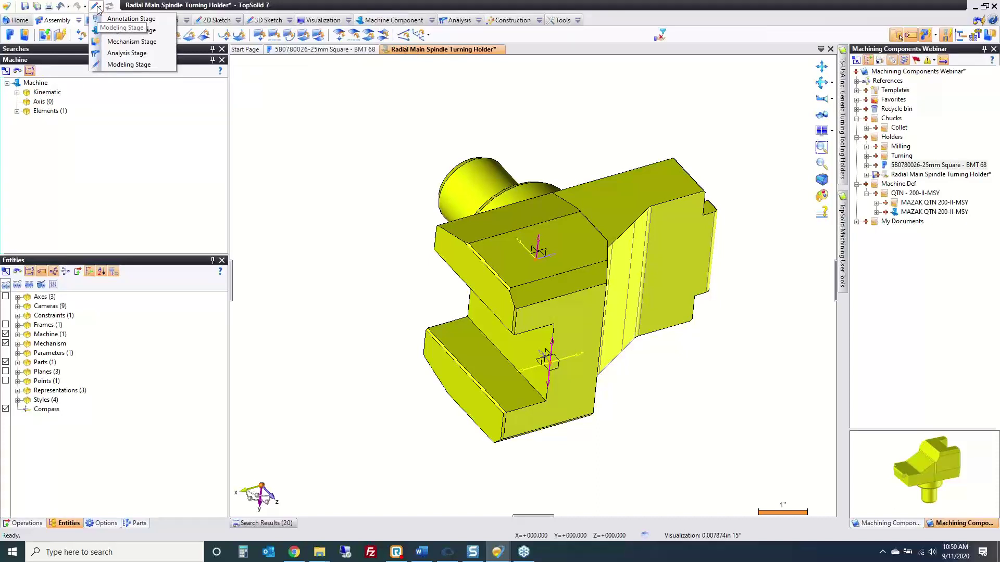
{"action": "left_click", "coordinate": [128, 31]}
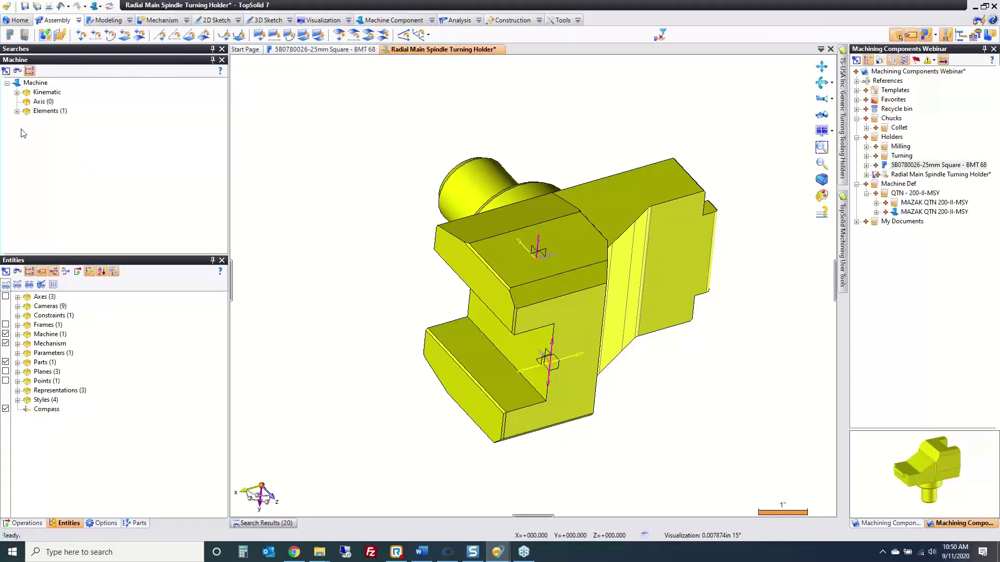
Edit the Ground element's definition and set its accessory type to Tool mounting system
{"action": "left_click", "coordinate": [17, 112]}
{"action": "left_click", "coordinate": [57, 121]}
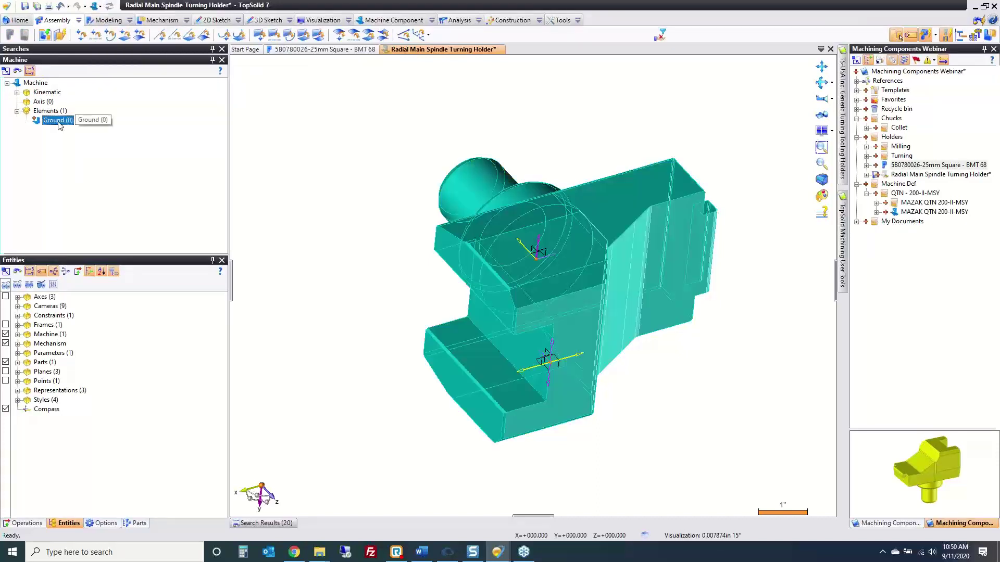
{"action": "right_click", "coordinate": [60, 125]}
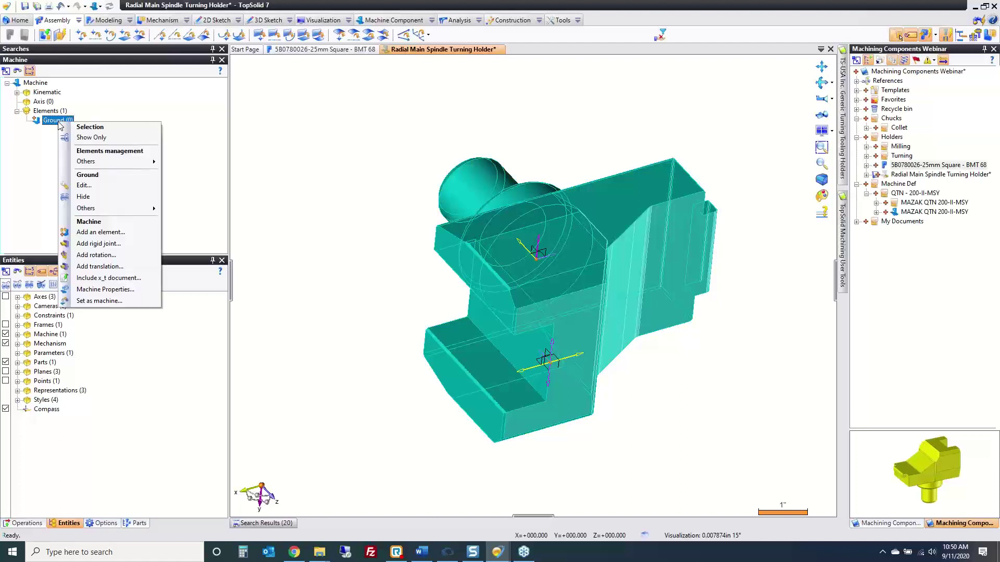
{"action": "left_click", "coordinate": [98, 185]}
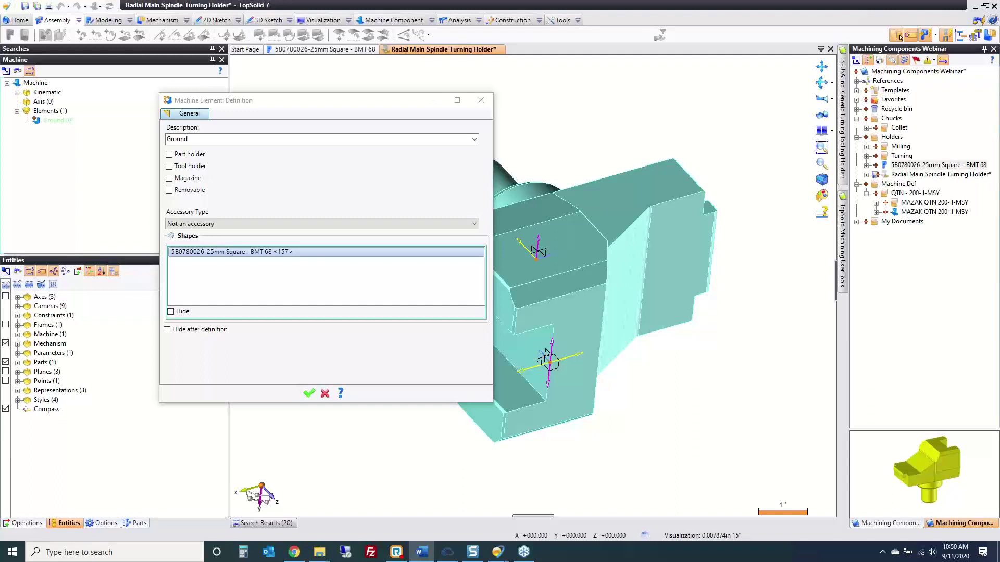
{"action": "left_click", "coordinate": [171, 222]}
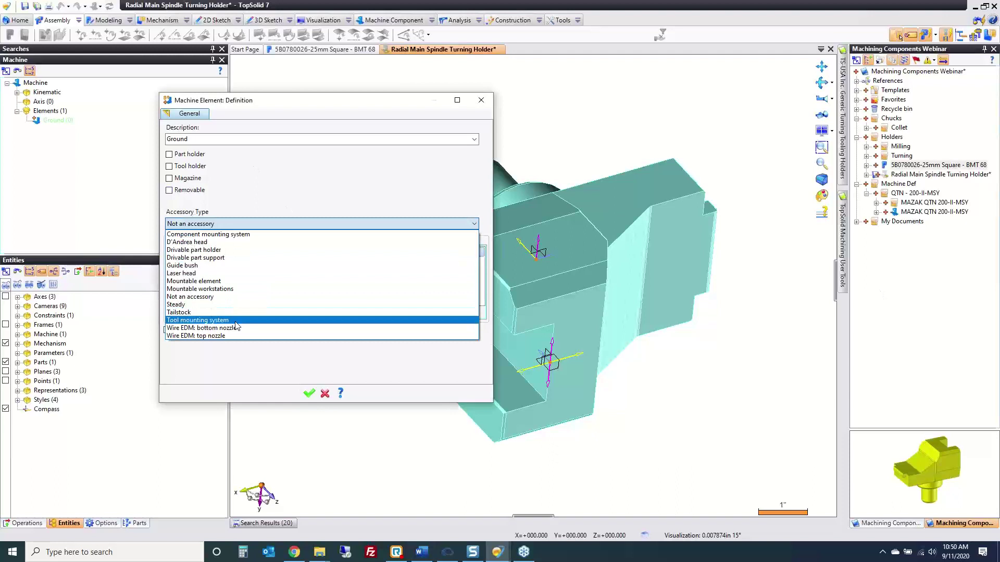
{"action": "left_click", "coordinate": [236, 321]}
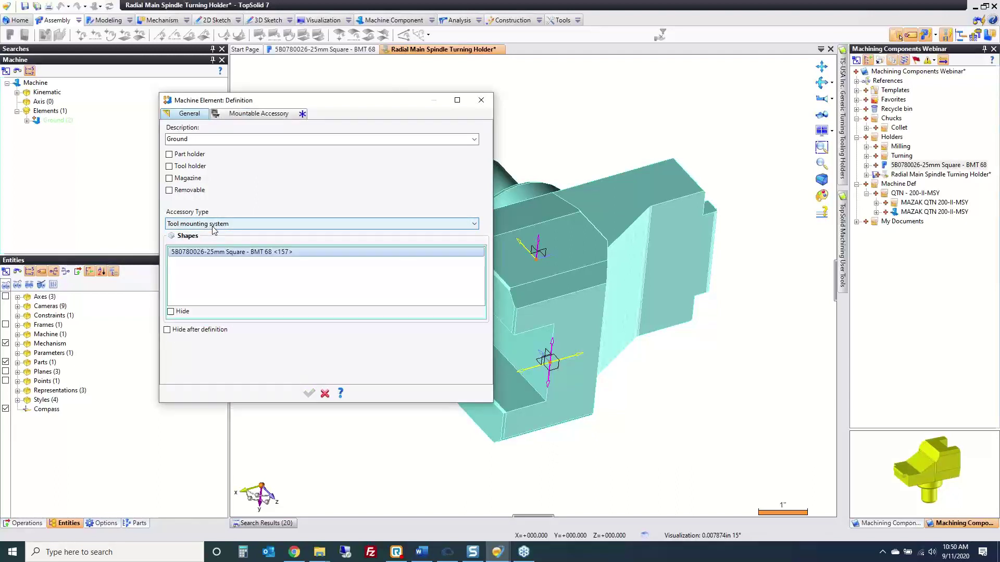
Configure the mountable accessory with description T, Turning as its only machining function, and the published Mounting Frame as its mounting frame
{"action": "left_click", "coordinate": [241, 116]}
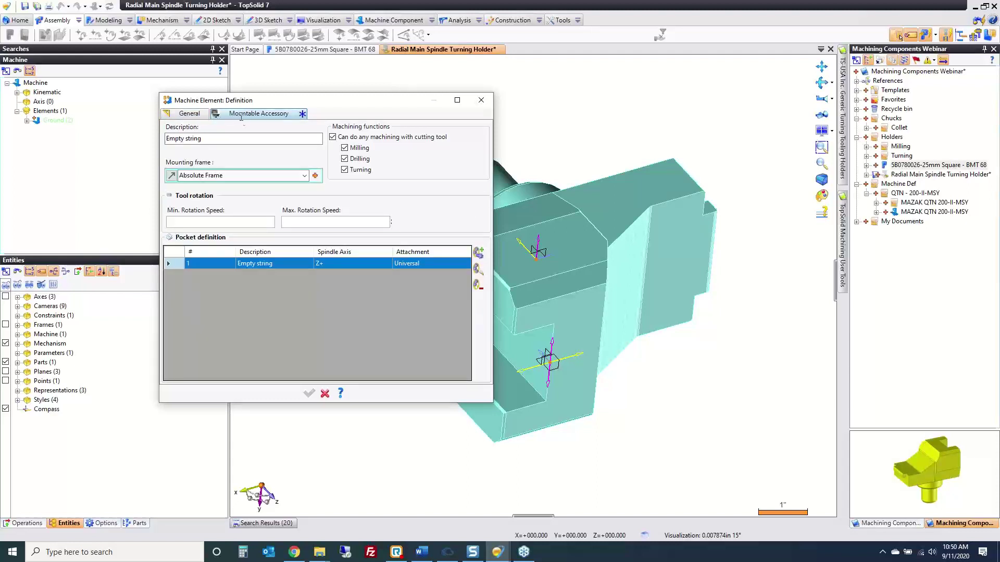
{"action": "left_click", "coordinate": [201, 139]}
{"action": "type", "text": "T"}
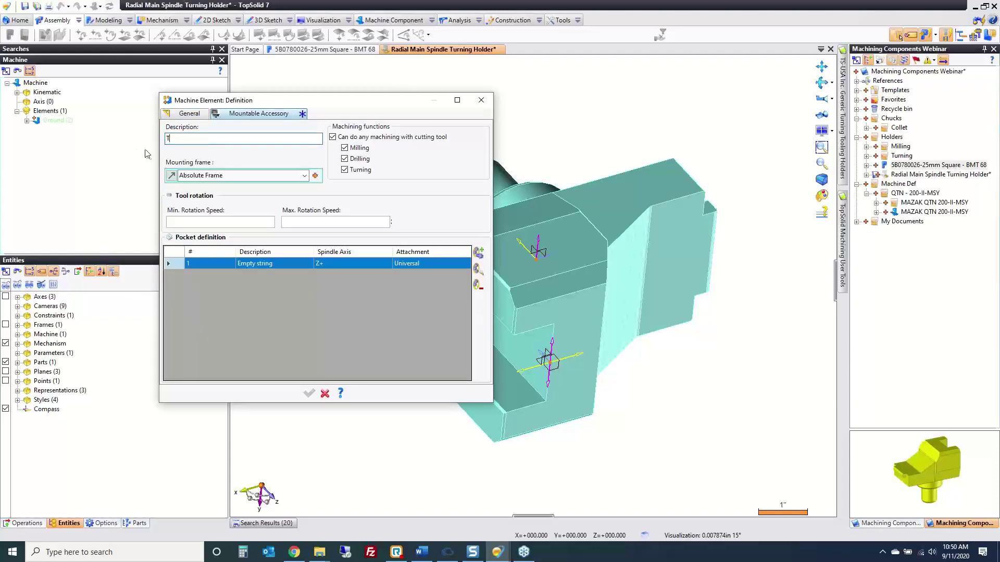
{"action": "left_click", "coordinate": [360, 160]}
{"action": "left_click", "coordinate": [360, 151]}
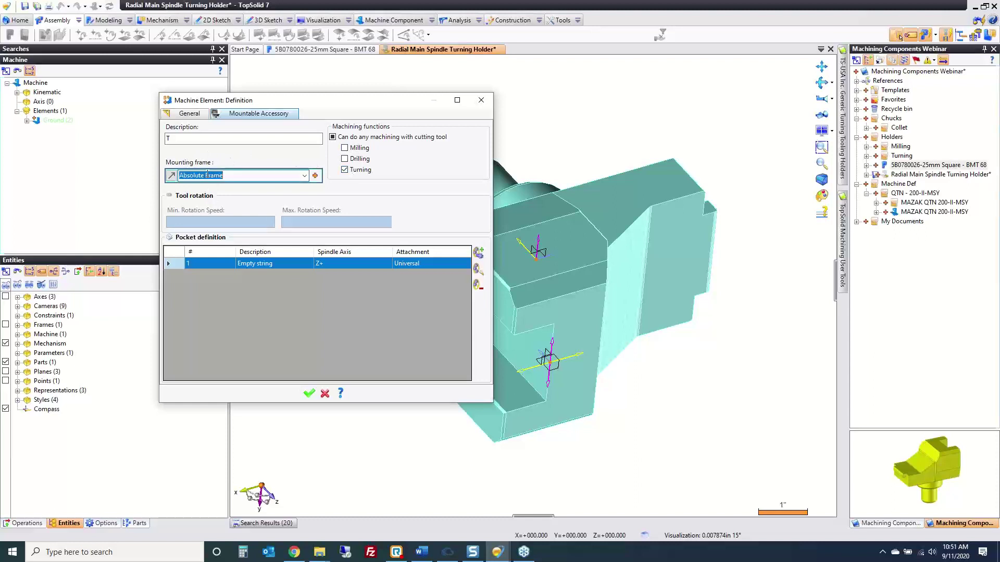
{"action": "middle_click_drag", "start_coordinate": [568, 137], "coordinate": [657, 133]}
{"action": "left_click", "coordinate": [625, 244]}
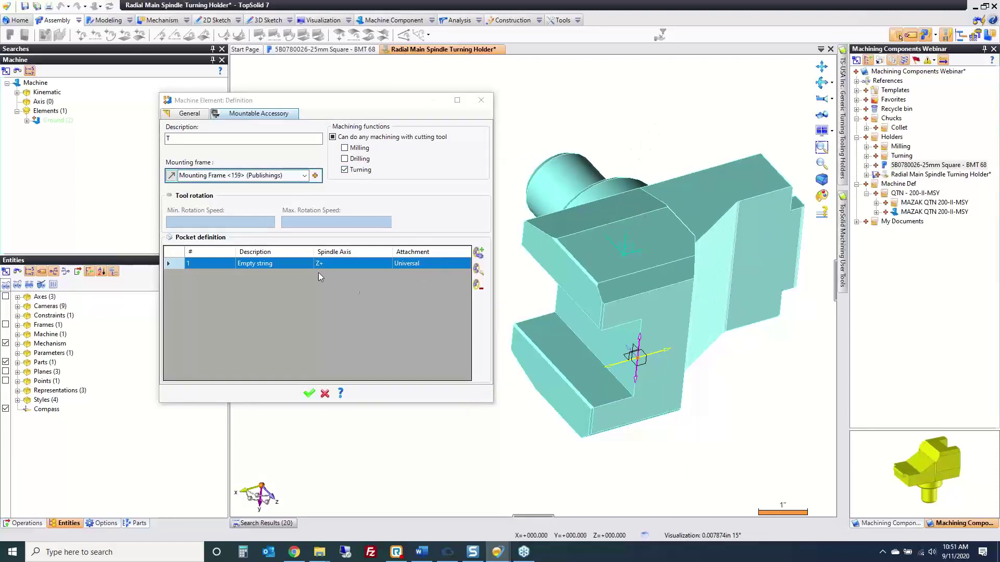
Edit the first pocket, naming it L/N and assigning the published L/N Tooling Frame as its attachment frame
{"action": "left_click", "coordinate": [335, 268]}
{"action": "double_click", "coordinate": [343, 267]}
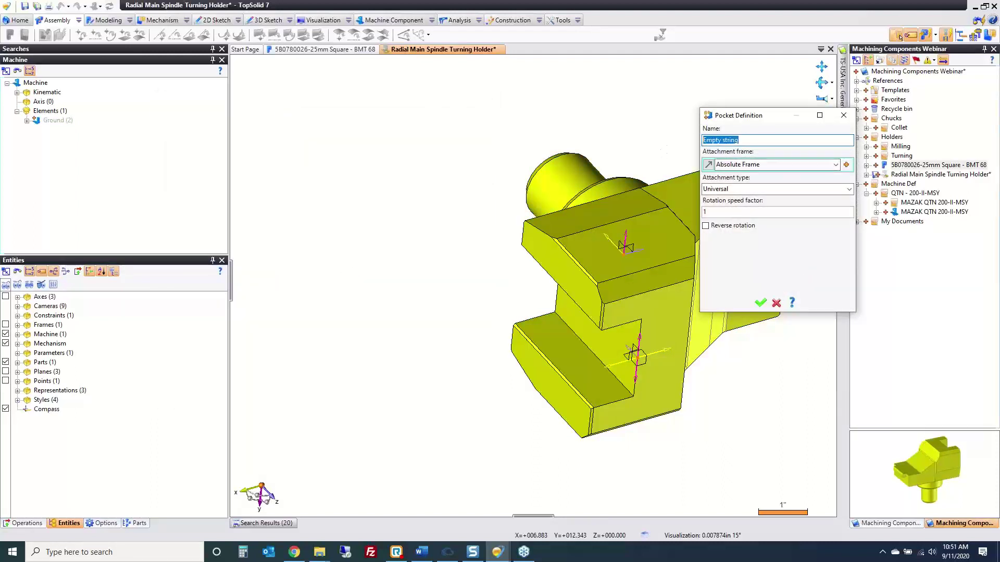
{"action": "type", "text": "L/N"}
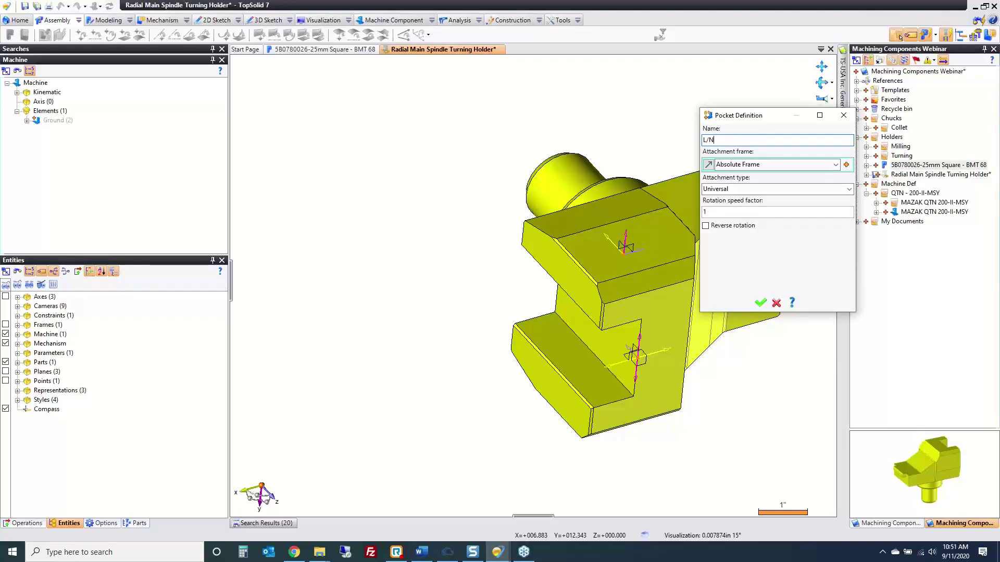
{"action": "left_click", "coordinate": [734, 169]}
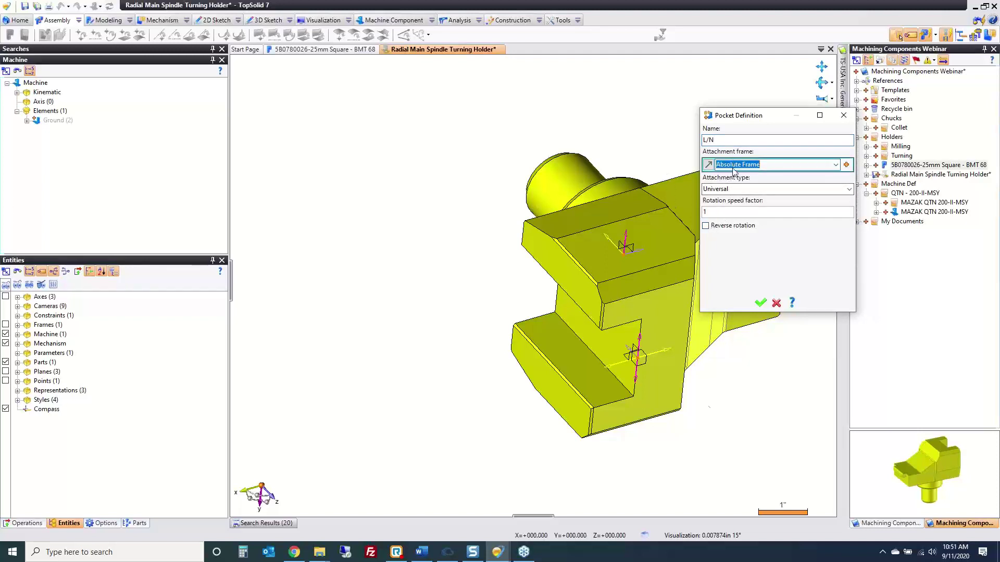
{"action": "left_click", "coordinate": [633, 352]}
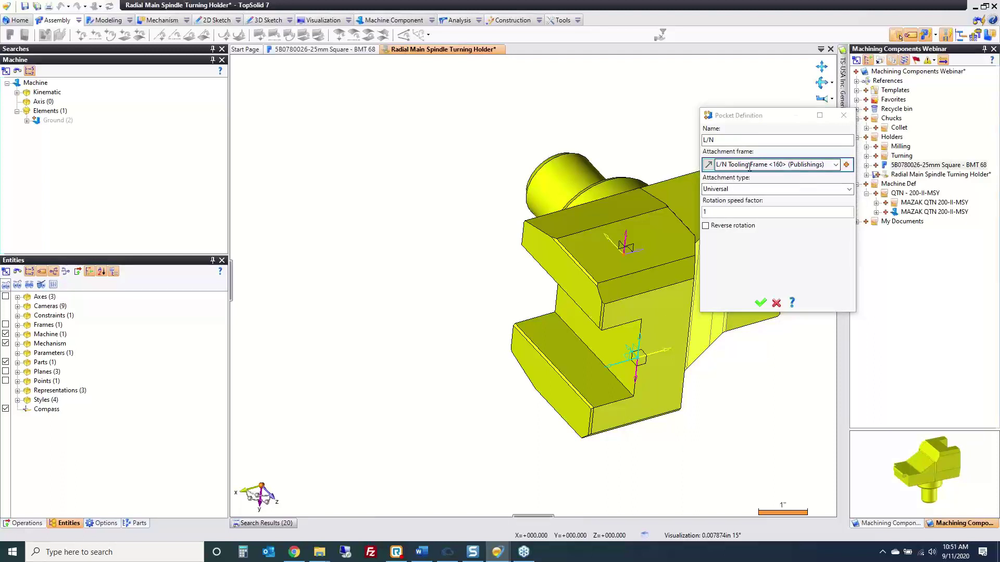
{"action": "left_click", "coordinate": [760, 303]}
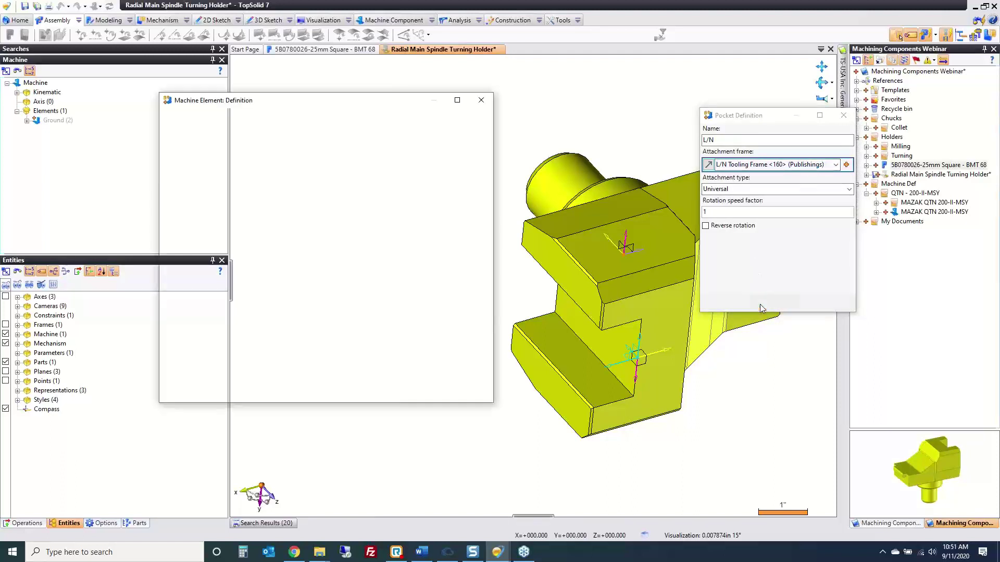
Add a second pocket named R and attach it to the published R Tooling Frame
{"action": "left_click", "coordinate": [478, 252]}
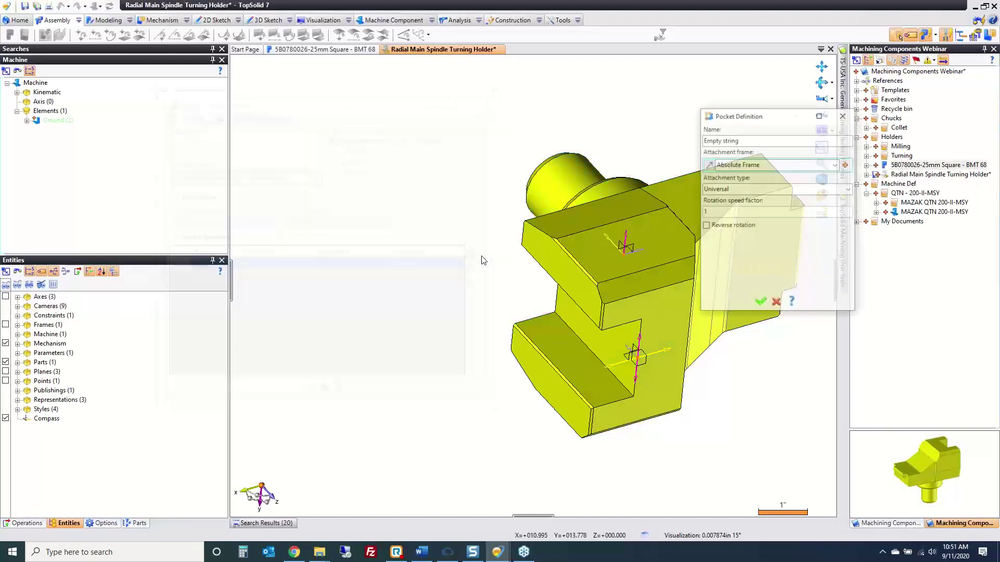
{"action": "left_click", "coordinate": [744, 138]}
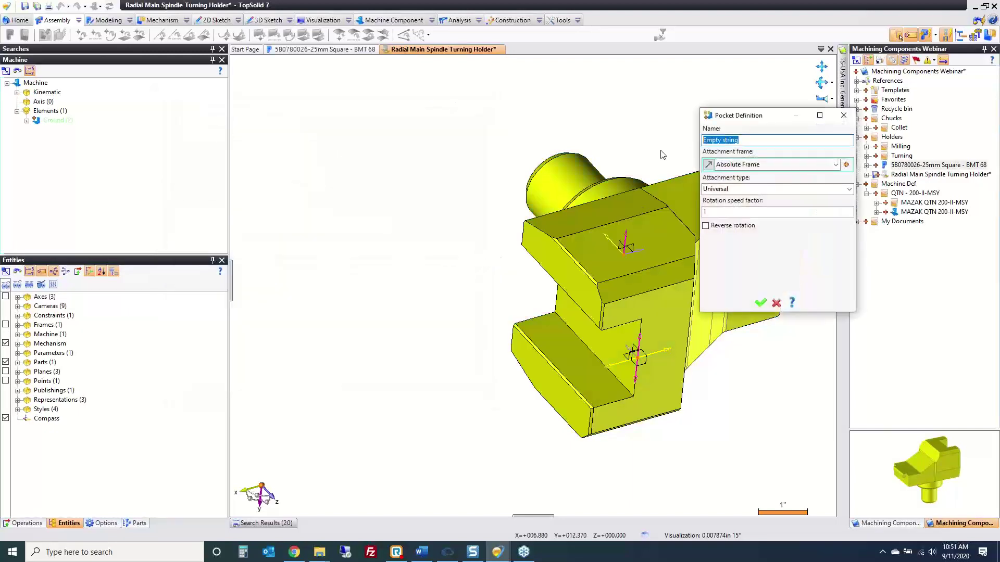
{"action": "type", "text": "R"}
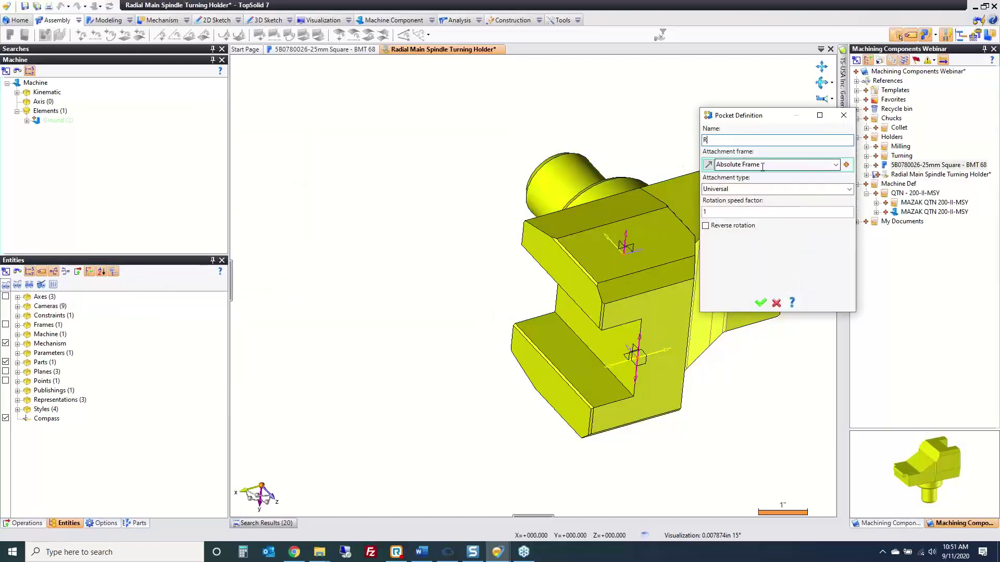
{"action": "key", "text": "Tab"}
{"action": "left_click", "coordinate": [646, 362]}
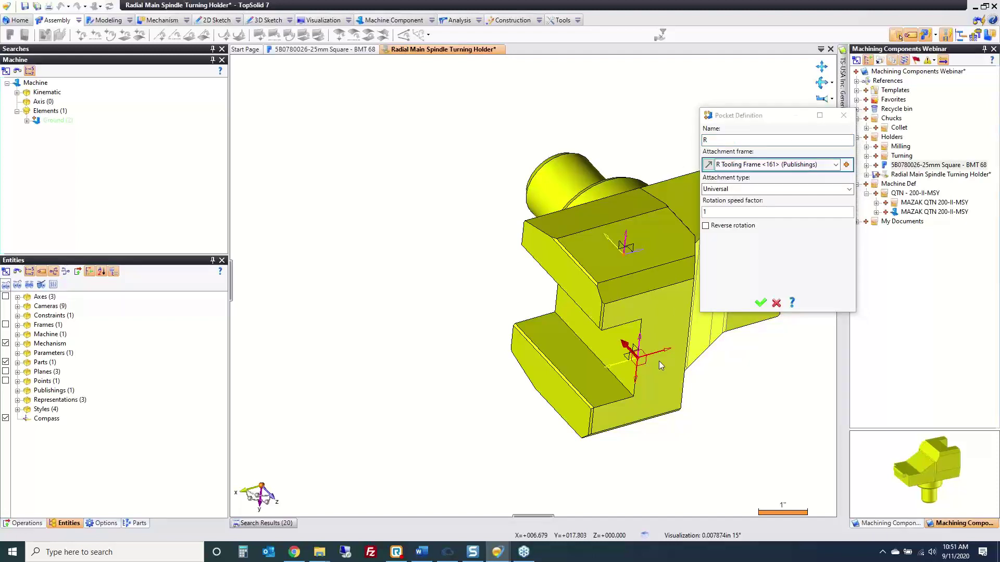
{"action": "left_click", "coordinate": [762, 302]}
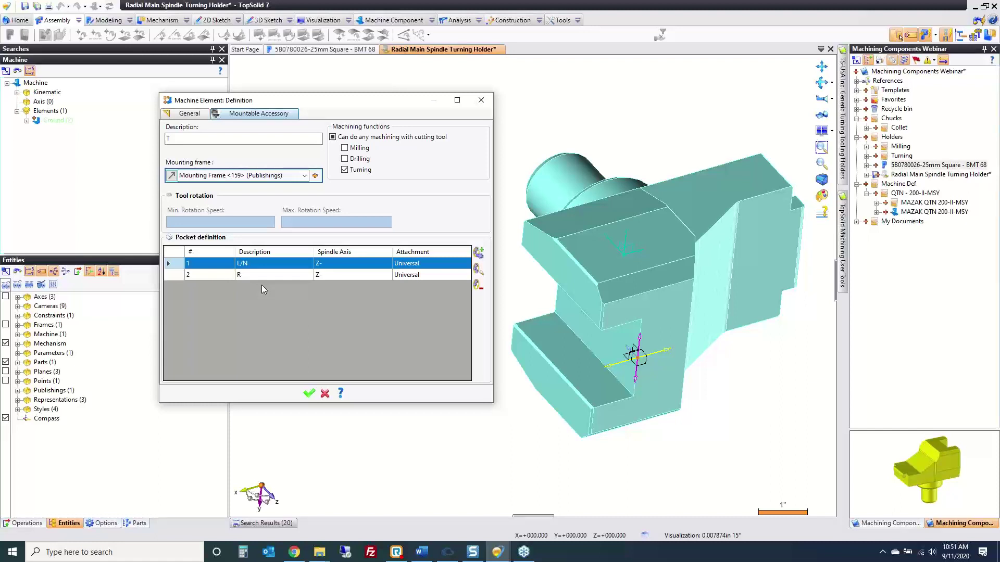
Accept the element definition, save the Radial Main Spindle Turning Holder, and close both the holder component and its source part
{"action": "left_click", "coordinate": [309, 393]}
{"action": "key", "text": "ctrl+s"}
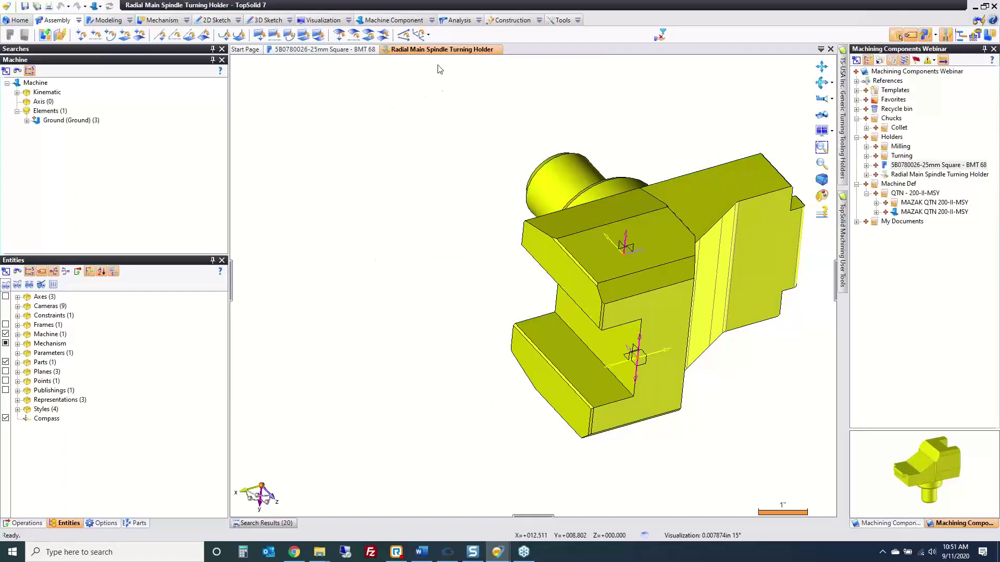
{"action": "middle_click", "coordinate": [435, 50]}
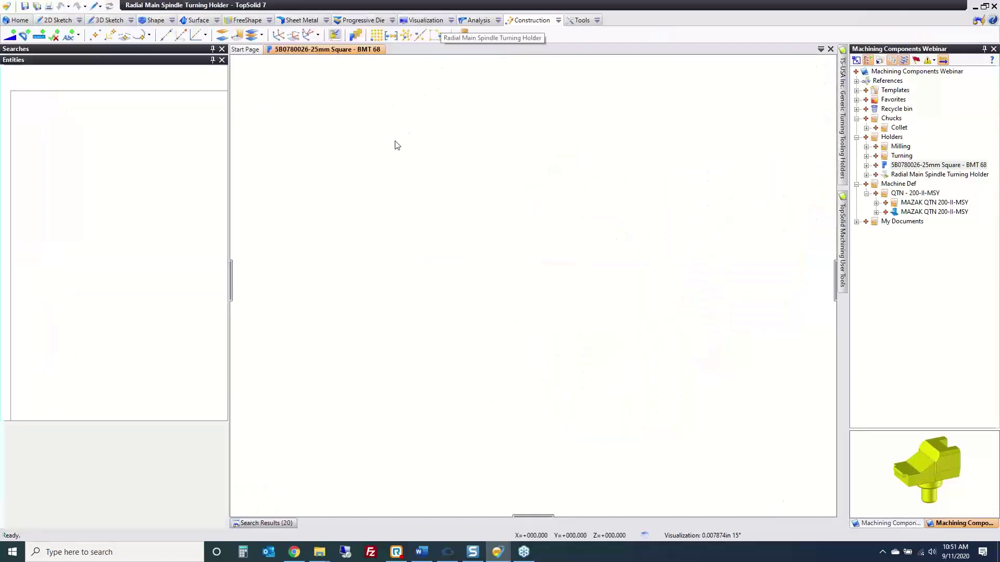
{"action": "middle_click", "coordinate": [362, 50]}
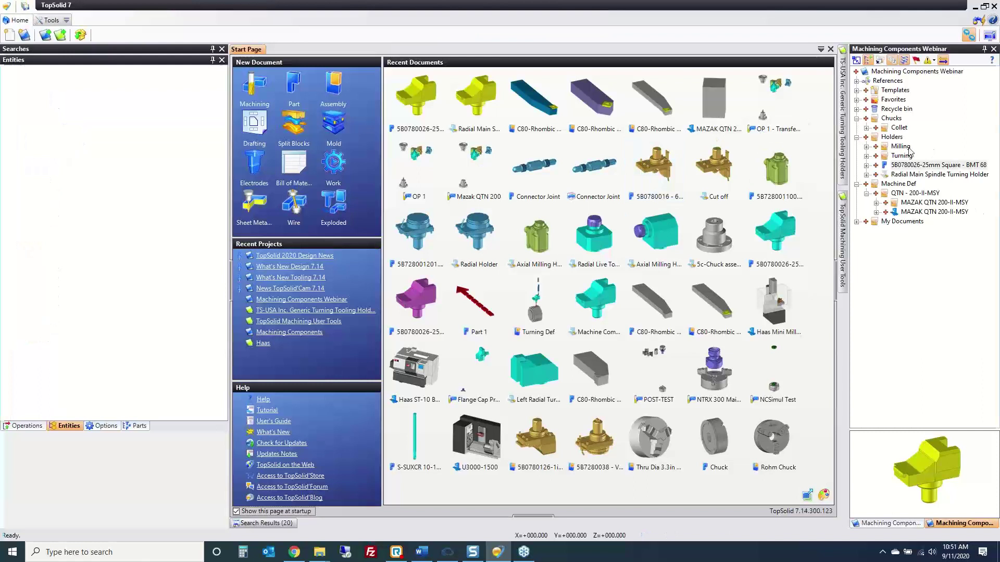
Open the Mazak QTN 200 template and mount the Radial Main Spindle Turning Holder on the turret at workstation T5
{"action": "left_click", "coordinate": [856, 90]}
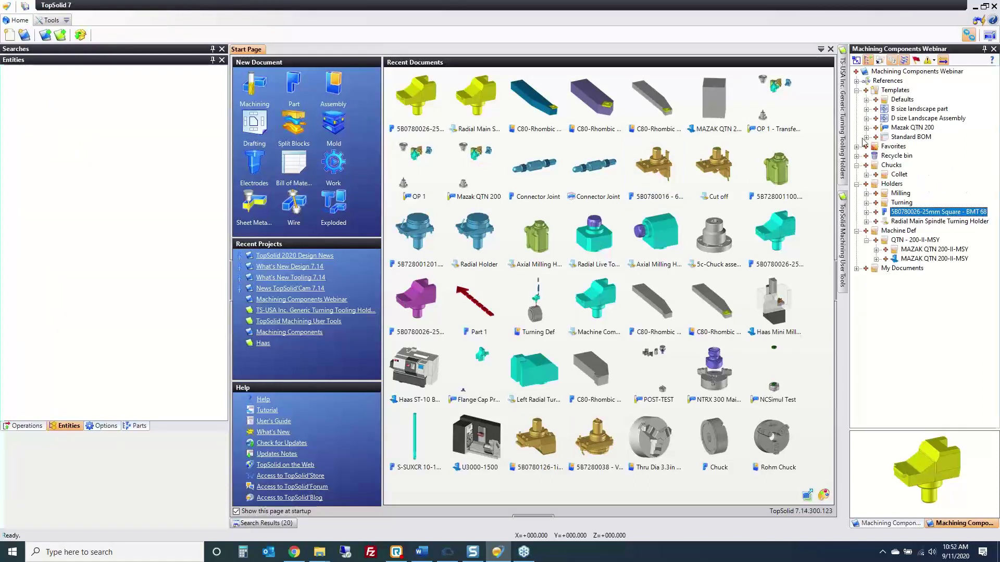
{"action": "double_click", "coordinate": [913, 128]}
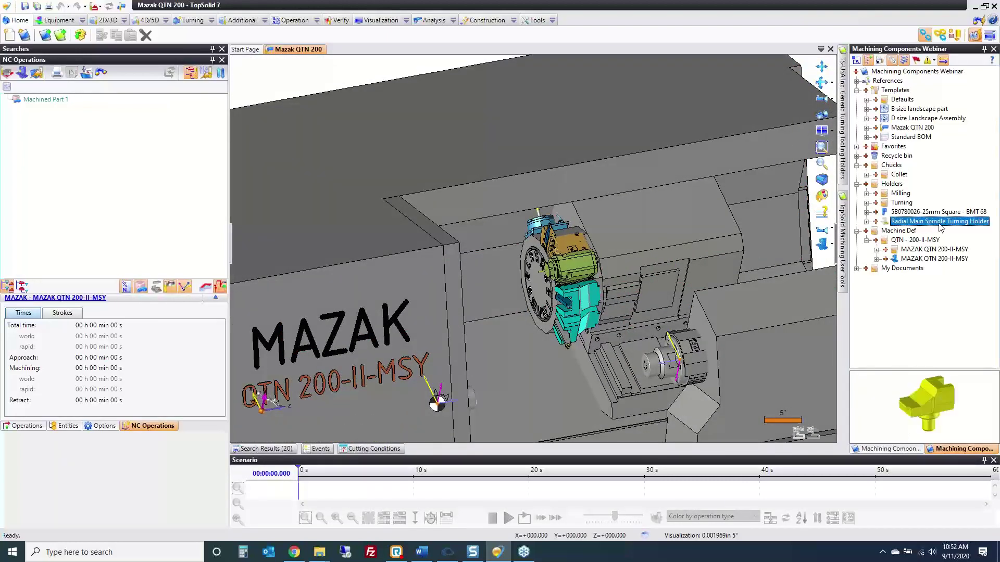
{"action": "left_click", "coordinate": [568, 227]}
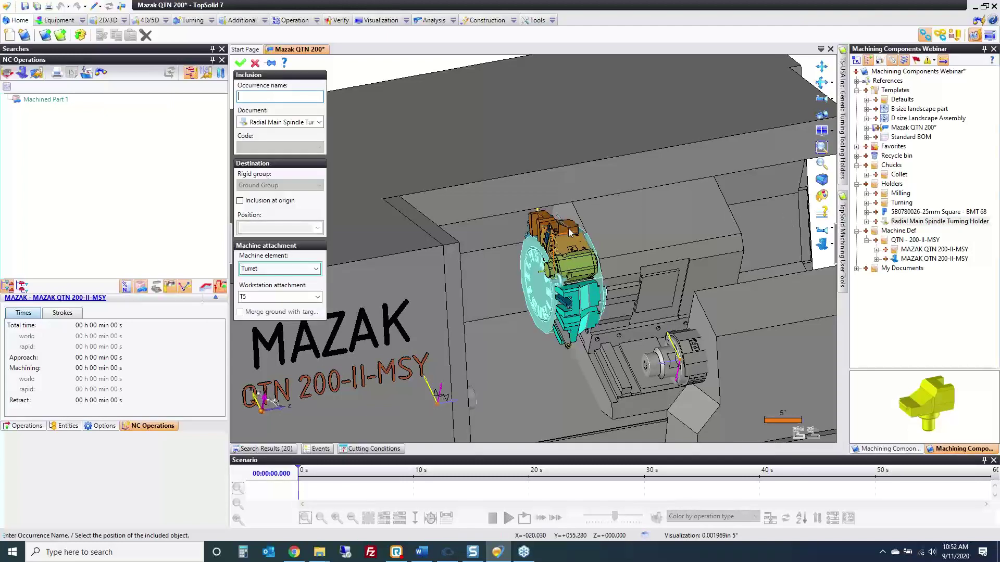
{"action": "scroll", "coordinate": [569, 233], "scroll_direction": "up", "scroll_amount": 5}
{"action": "middle_click_drag", "start_coordinate": [569, 233], "coordinate": [469, 266]}
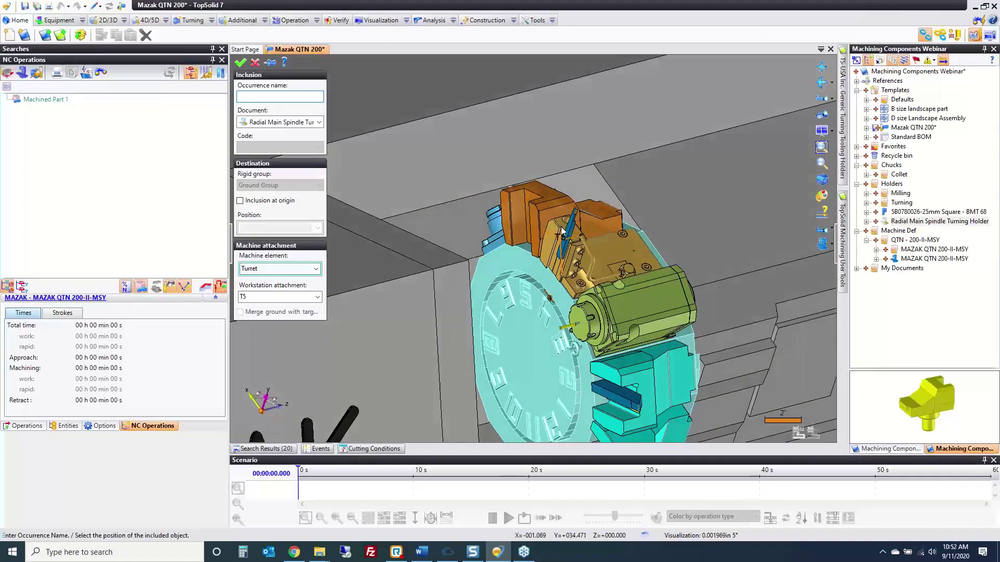
{"action": "left_click", "coordinate": [314, 298]}
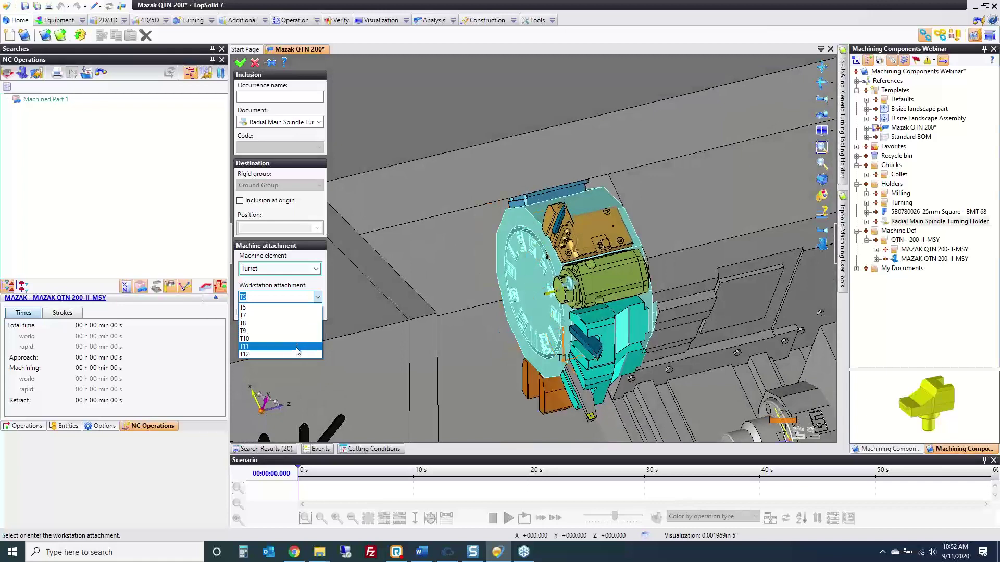
{"action": "left_click", "coordinate": [298, 307]}
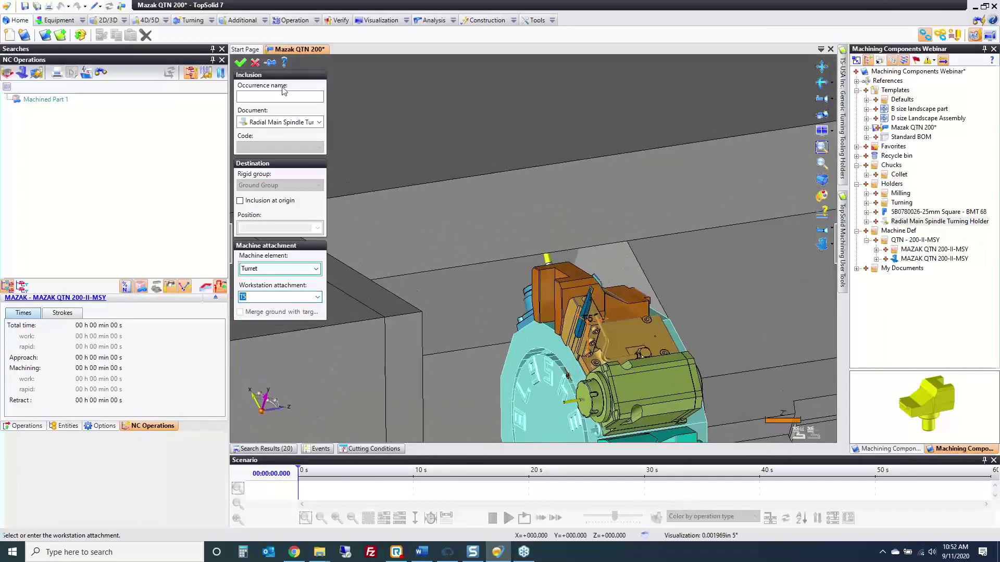
{"action": "left_click", "coordinate": [240, 62]}
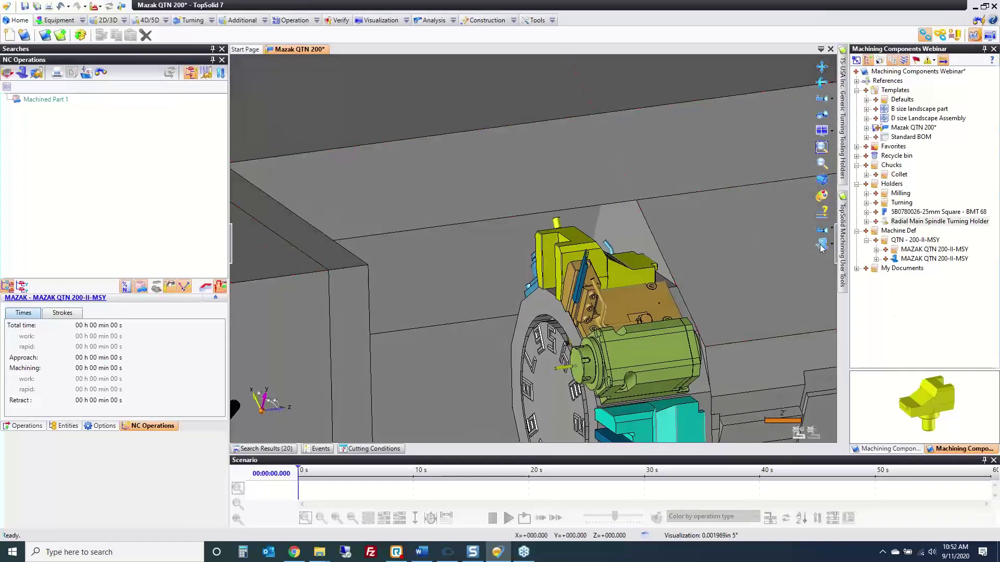
Hide the Ground and Z Solid elements of the MAZAK QTN 200-II-MSY machine
{"action": "left_click_drag", "start_coordinate": [932, 249], "coordinate": [405, 214]}
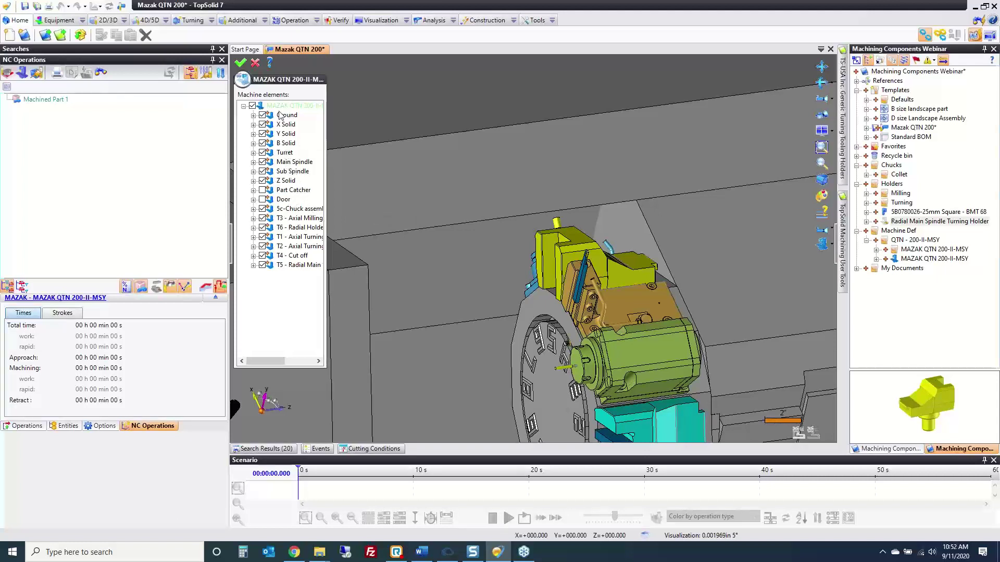
{"action": "left_click", "coordinate": [263, 116]}
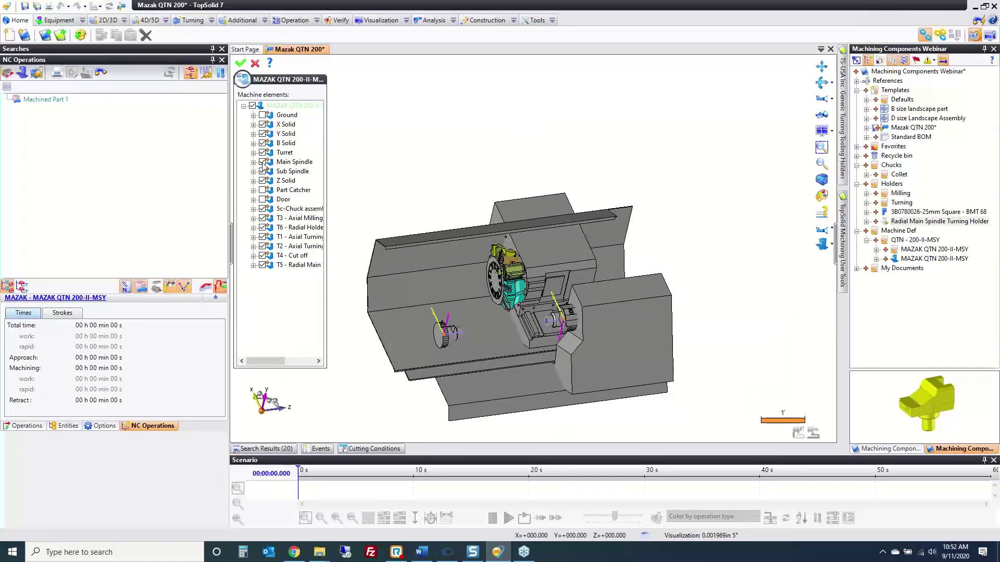
{"action": "left_click", "coordinate": [262, 181]}
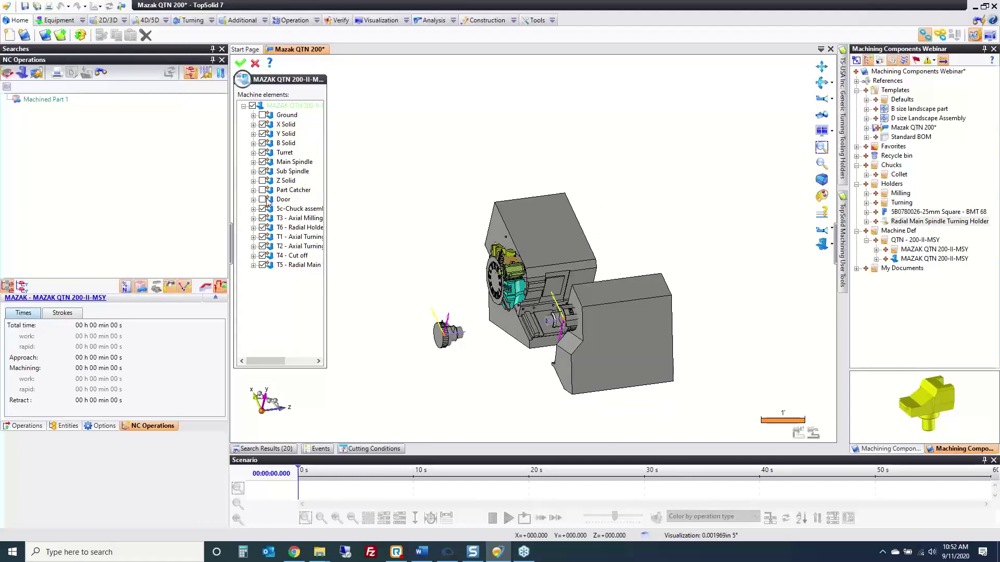
{"action": "left_click", "coordinate": [241, 63]}
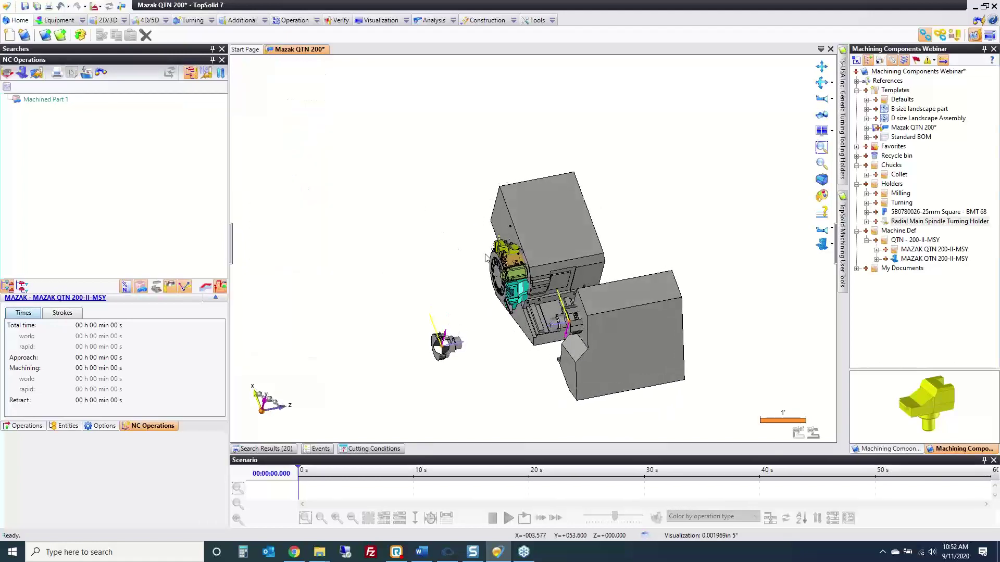
Open the Tool Manager for the turret and place its window clear of the T5 holder
{"action": "scroll", "coordinate": [486, 261], "scroll_direction": "up", "scroll_amount": 5}
{"action": "middle_click_drag", "start_coordinate": [556, 223], "coordinate": [469, 261]}
{"action": "left_click", "coordinate": [59, 21]}
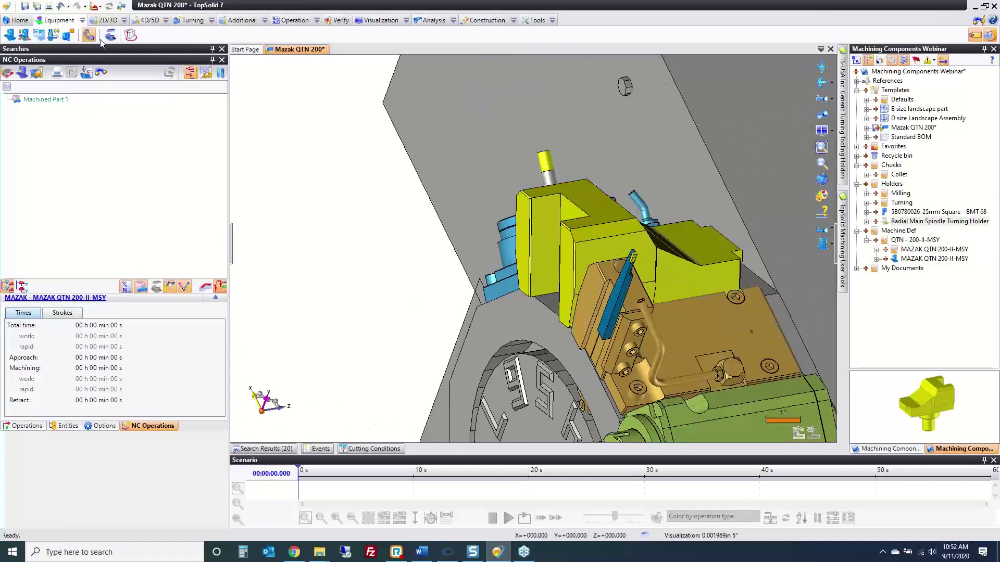
{"action": "left_click", "coordinate": [90, 35]}
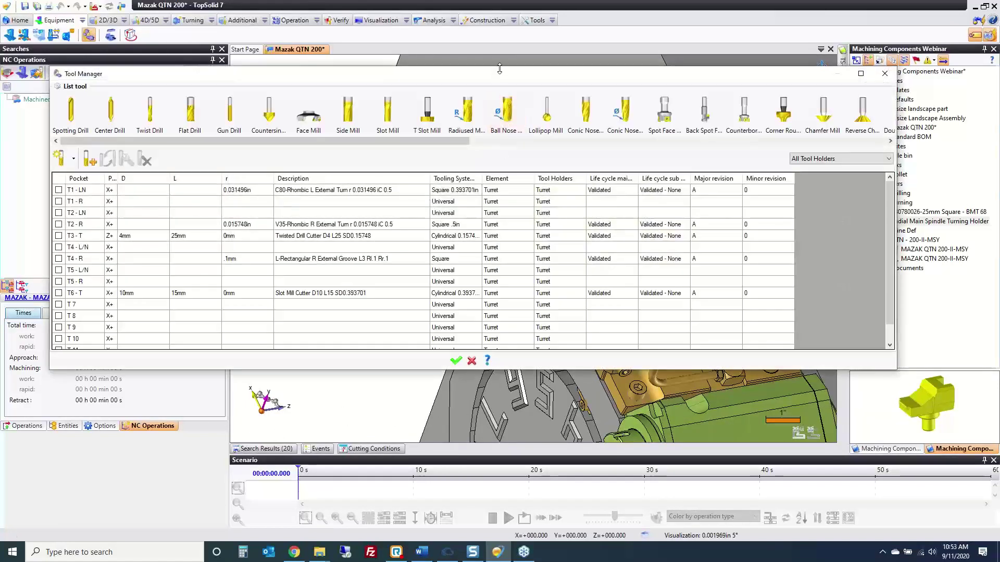
{"action": "left_click_drag", "start_coordinate": [499, 68], "coordinate": [592, 197]}
{"action": "middle_click_drag", "start_coordinate": [592, 196], "coordinate": [487, 143]}
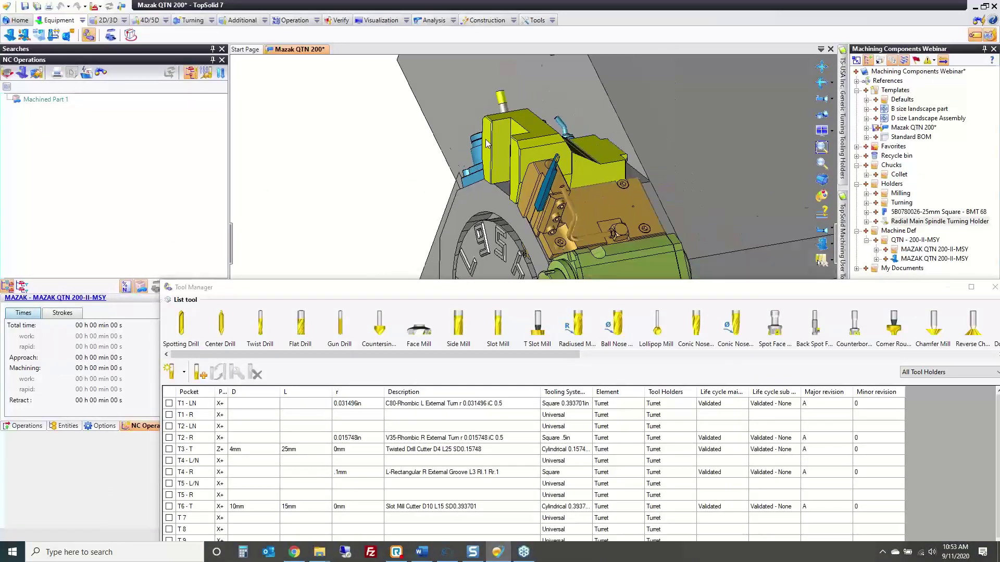
{"action": "scroll", "coordinate": [485, 140], "scroll_direction": "down", "scroll_amount": 1}
{"action": "left_click_drag", "start_coordinate": [464, 287], "coordinate": [453, 257]}
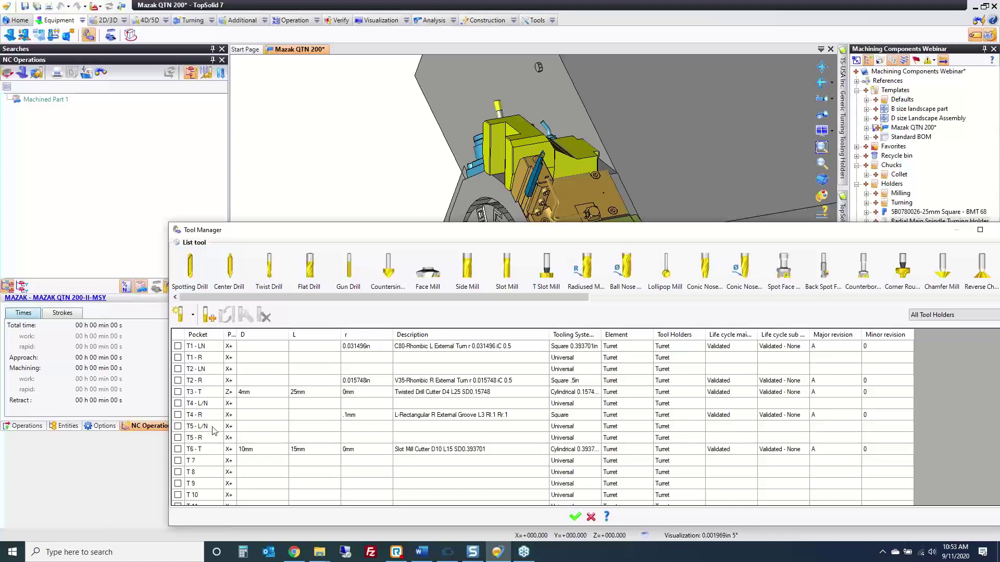
Add an external turning tool to pocket T5 - L/N from the inch D55-Rhombic L External Turn template
{"action": "left_click", "coordinate": [258, 428]}
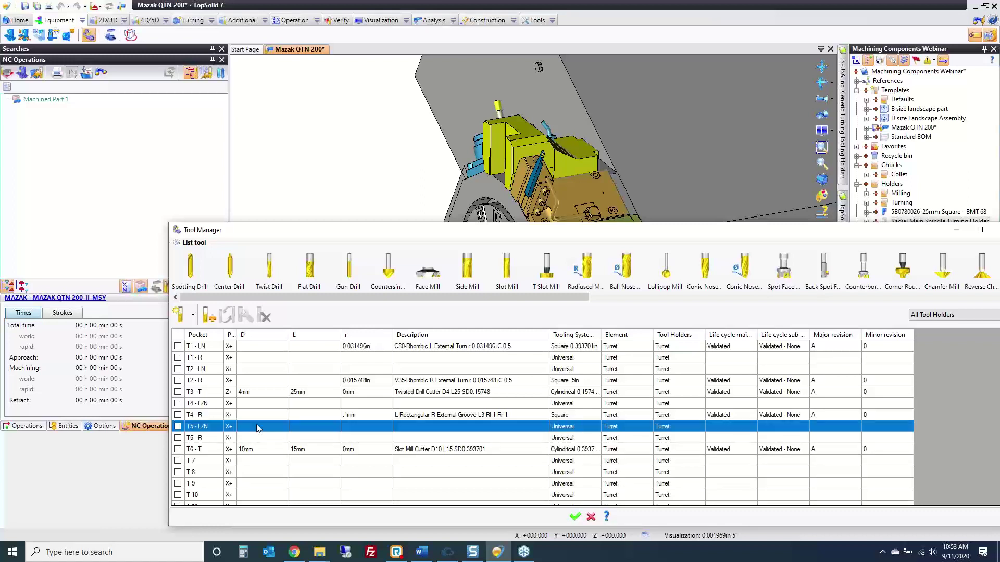
{"action": "left_click_drag", "start_coordinate": [418, 296], "coordinate": [852, 315]}
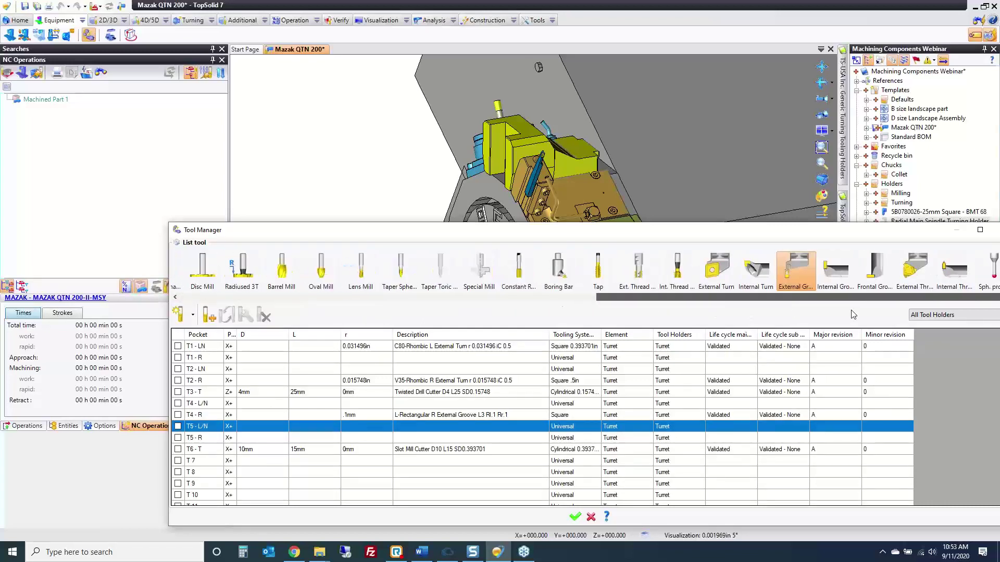
{"action": "double_click", "coordinate": [717, 274]}
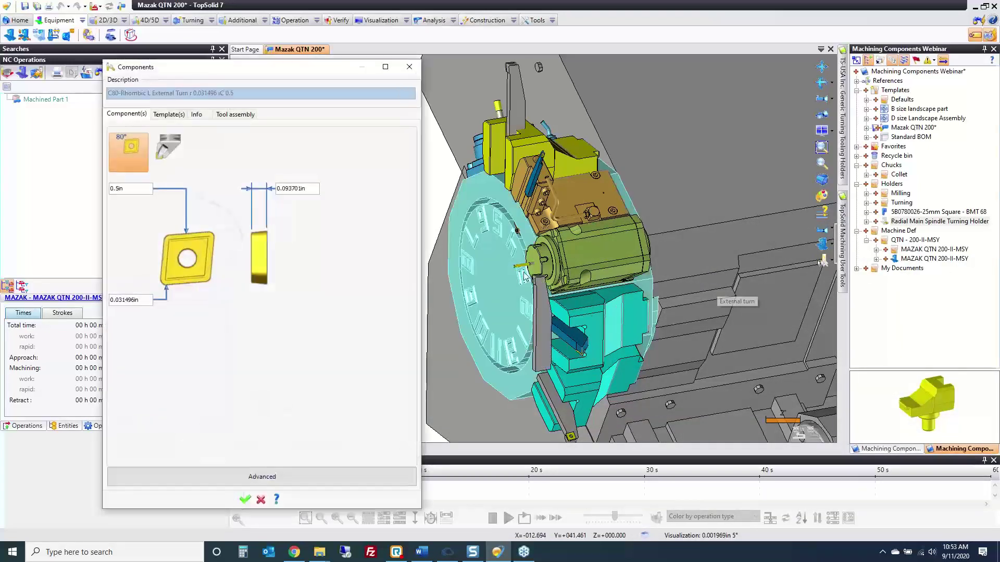
{"action": "left_click", "coordinate": [170, 114]}
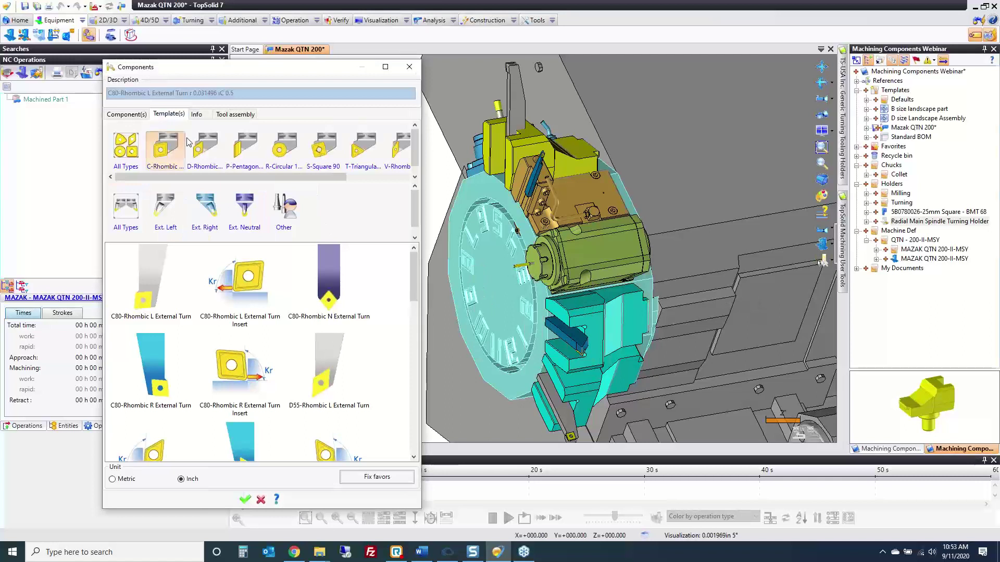
{"action": "left_click", "coordinate": [204, 148]}
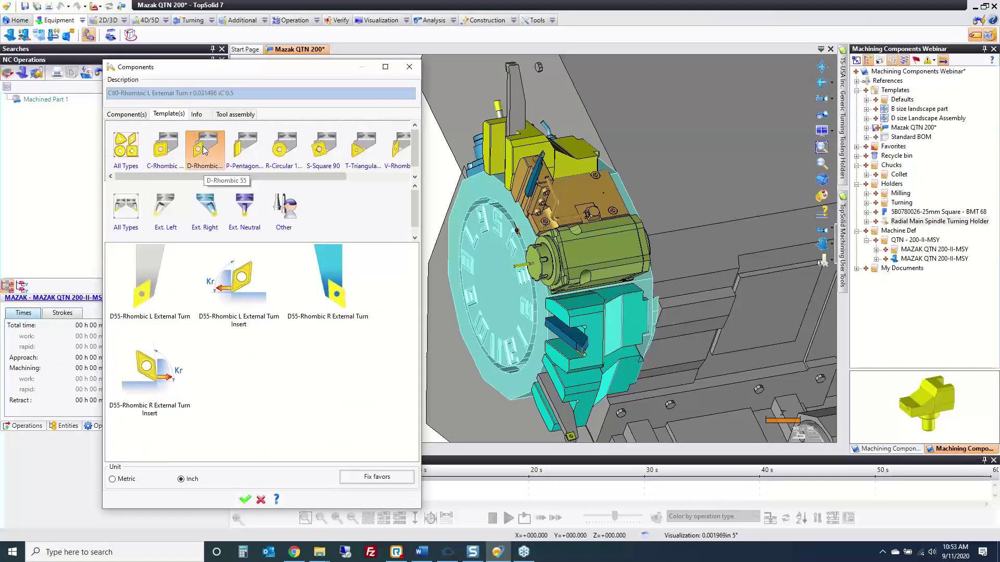
{"action": "double_click", "coordinate": [143, 289]}
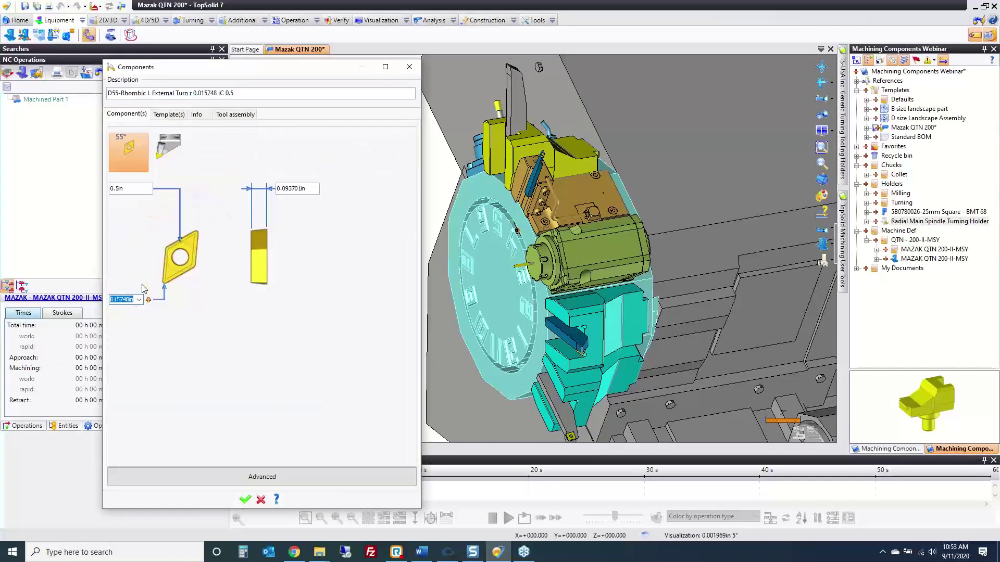
Set the turning tool's holder width to 1 in and its length to 5 in
{"action": "middle_click_drag", "start_coordinate": [454, 235], "coordinate": [507, 287]}
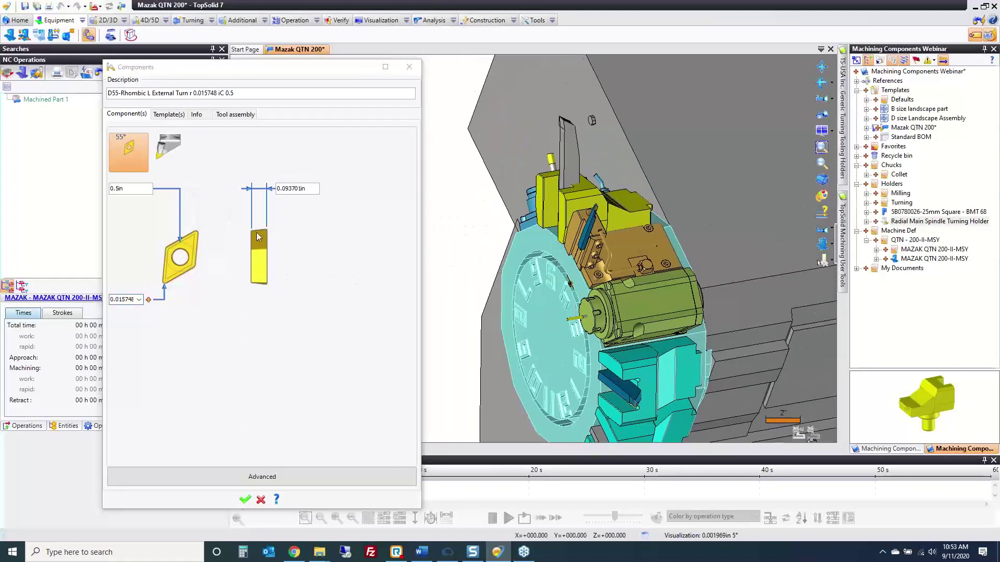
{"action": "left_click", "coordinate": [168, 149]}
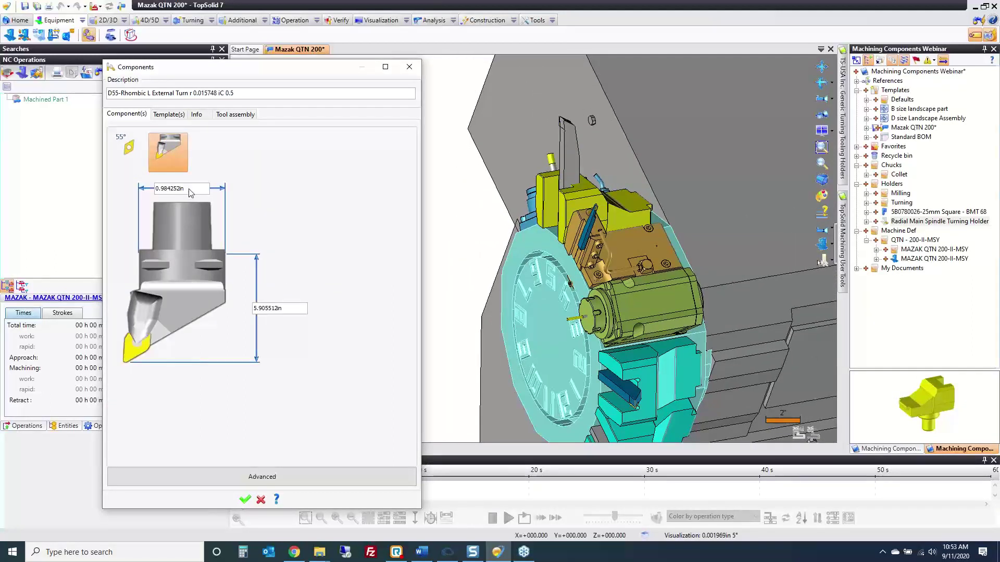
{"action": "type", "text": "1"}
{"action": "left_click", "coordinate": [276, 306]}
{"action": "type", "text": "4"}
{"action": "key", "text": "Return"}
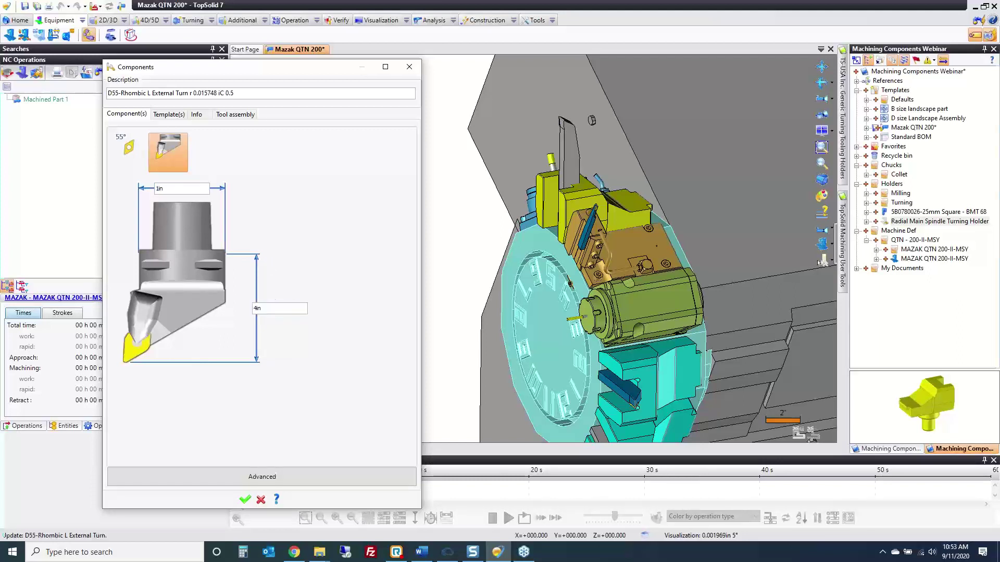
{"action": "left_click", "coordinate": [272, 311]}
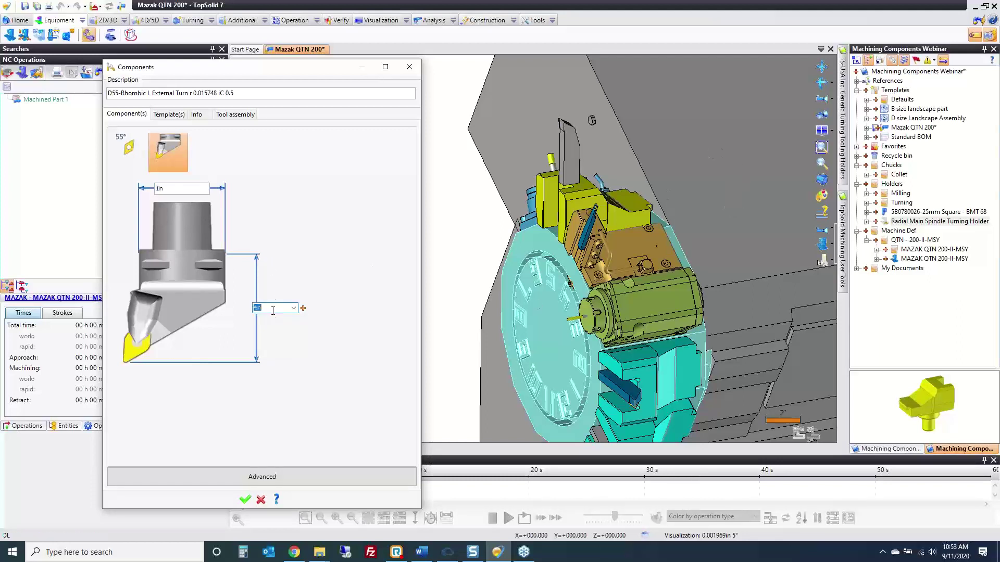
{"action": "type", "text": "5"}
{"action": "key", "text": "Return"}
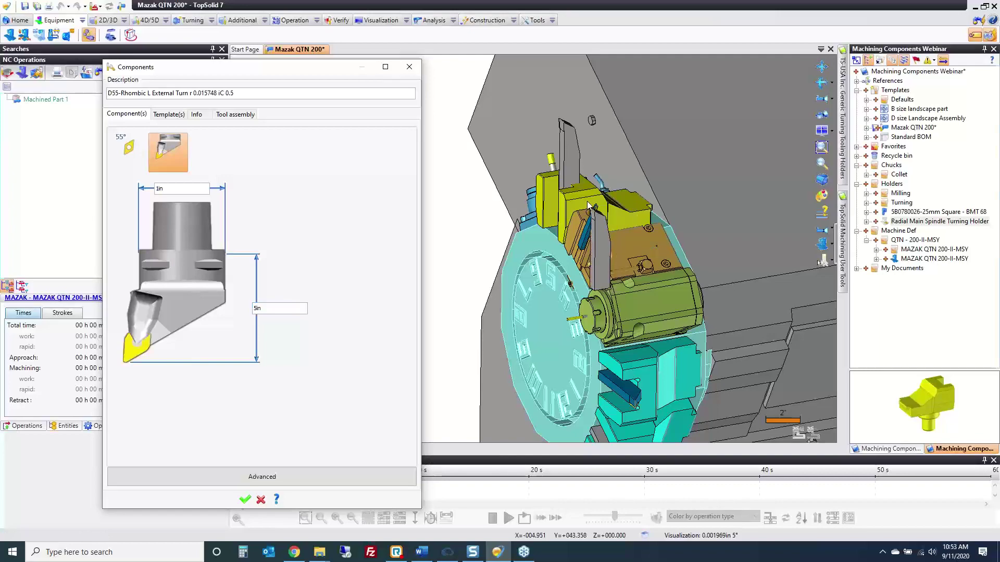
Set the pocket X offset in the tool assembly settings to 0.6 in
{"action": "middle_click_drag", "start_coordinate": [565, 193], "coordinate": [560, 302]}
{"action": "scroll", "coordinate": [589, 140], "scroll_direction": "up", "scroll_amount": 3}
{"action": "middle_click_drag", "start_coordinate": [599, 135], "coordinate": [379, 185]}
{"action": "left_click", "coordinate": [248, 116]}
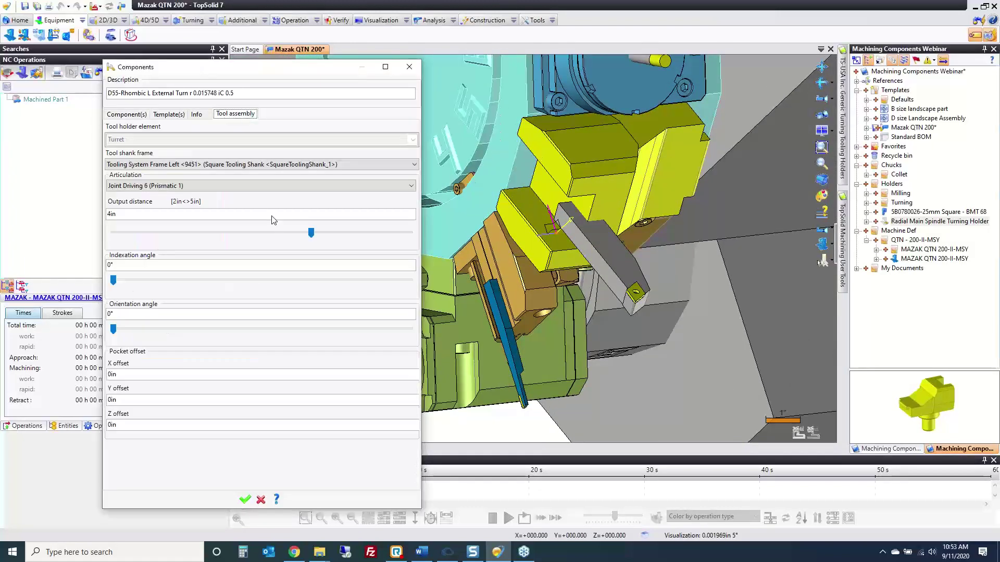
{"action": "left_click", "coordinate": [130, 374]}
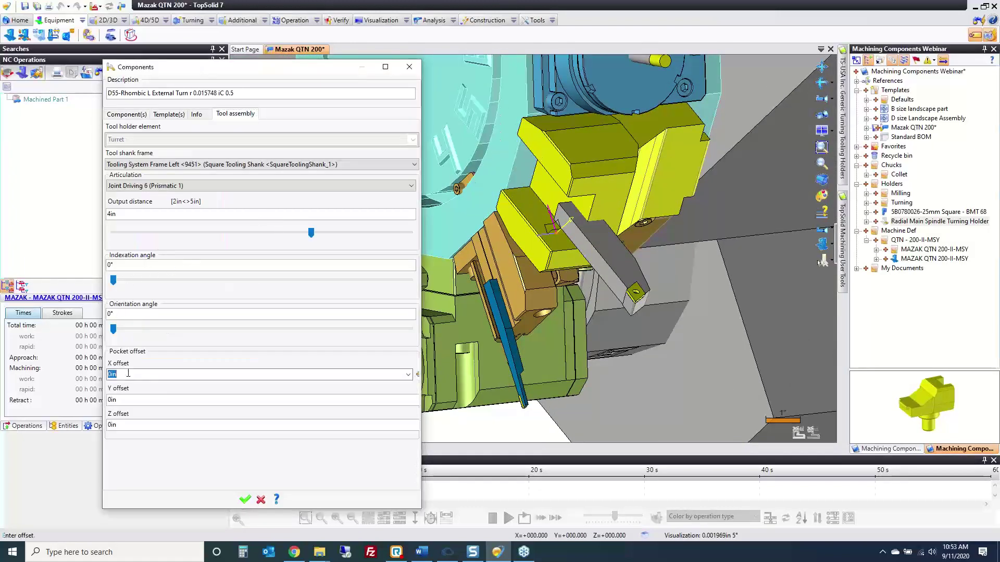
{"action": "type", "text": "-.6"}
{"action": "key", "text": "Tab"}
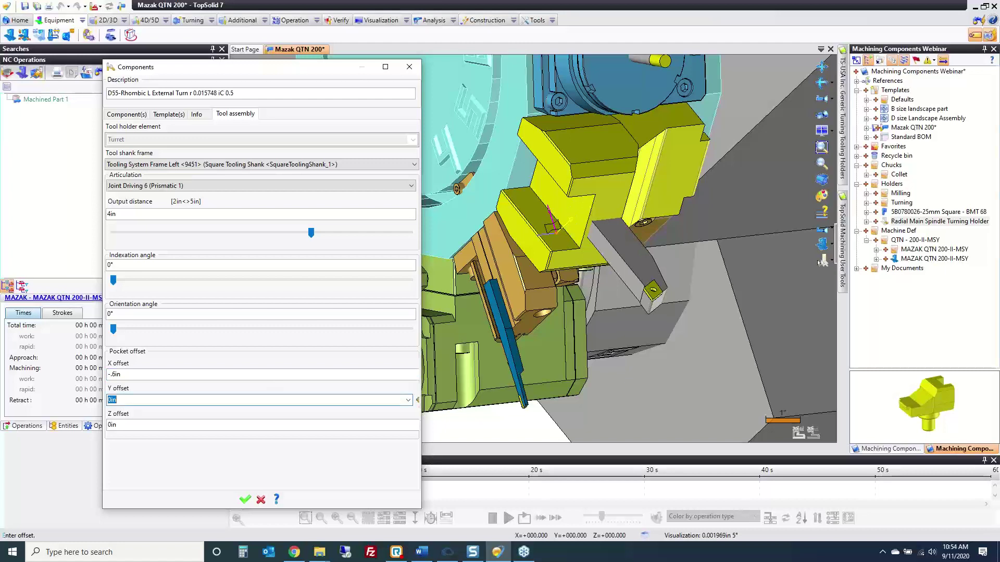
{"action": "left_click", "coordinate": [223, 374]}
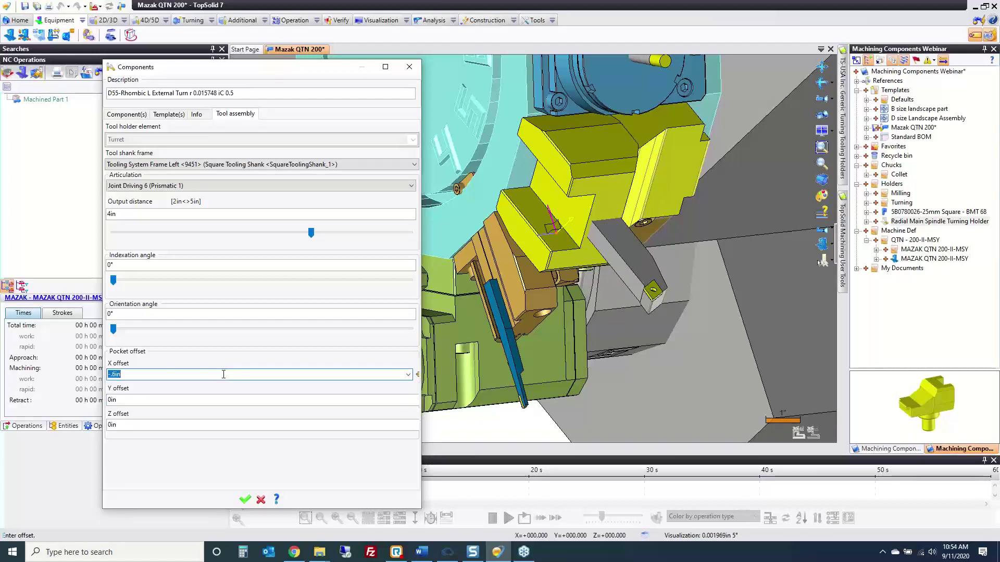
{"action": "type", "text": ".6"}
{"action": "key", "text": "Tab"}
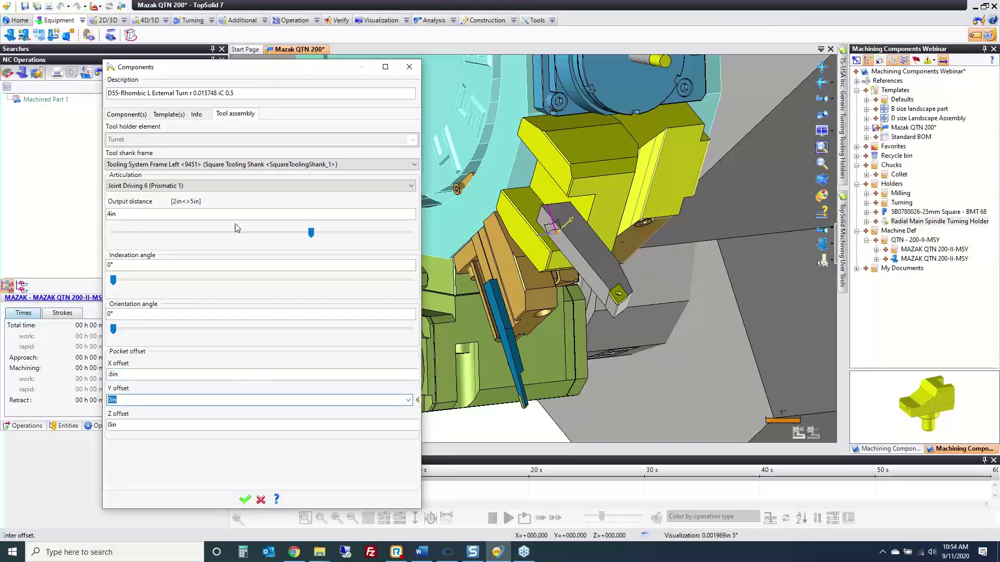
Reduce the tool's output distance to its 2 in minimum and accept the tool and the turret tool list
{"action": "left_click_drag", "start_coordinate": [311, 232], "coordinate": [87, 243]}
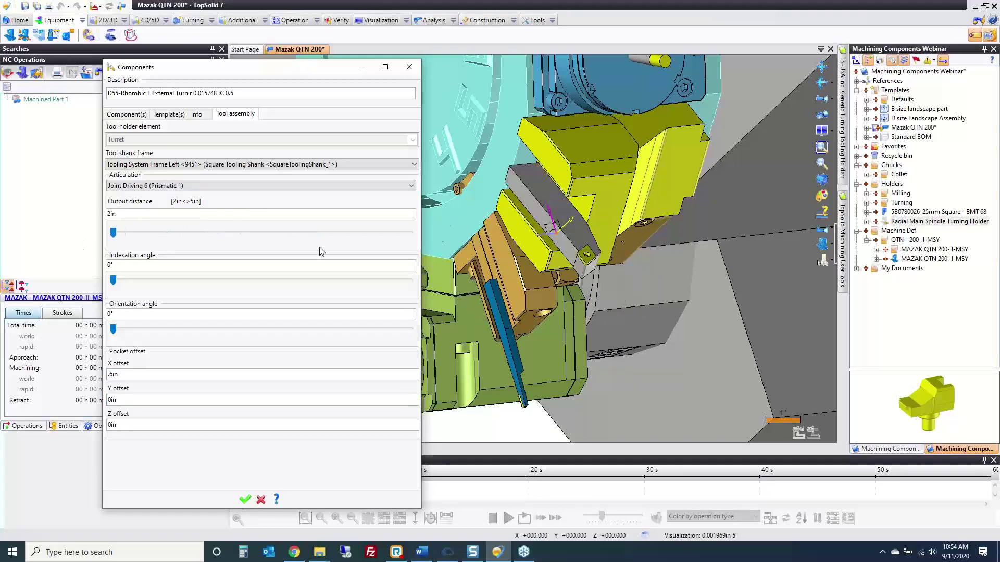
{"action": "middle_click_drag", "start_coordinate": [583, 156], "coordinate": [594, 231]}
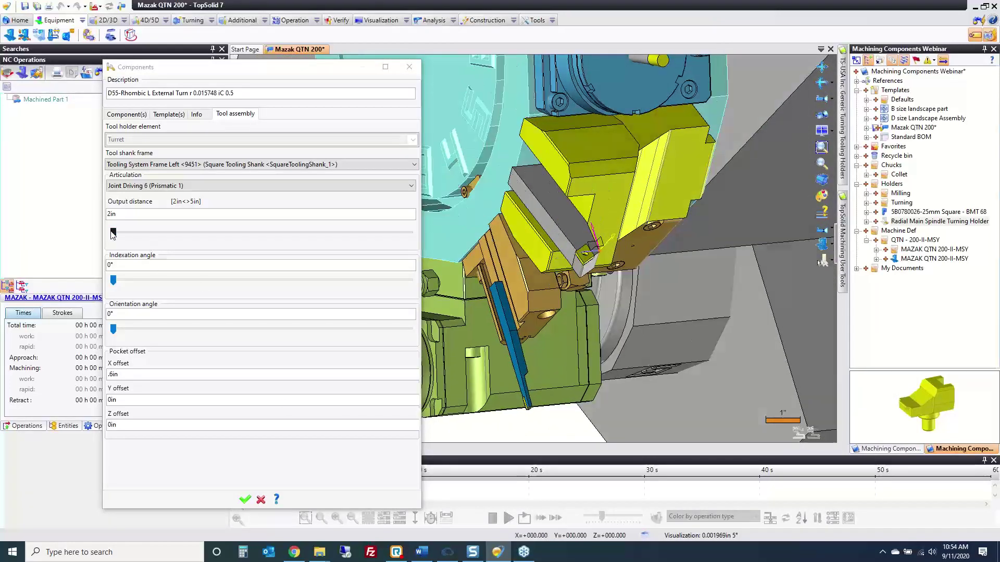
{"action": "left_click_drag", "start_coordinate": [113, 234], "coordinate": [35, 239]}
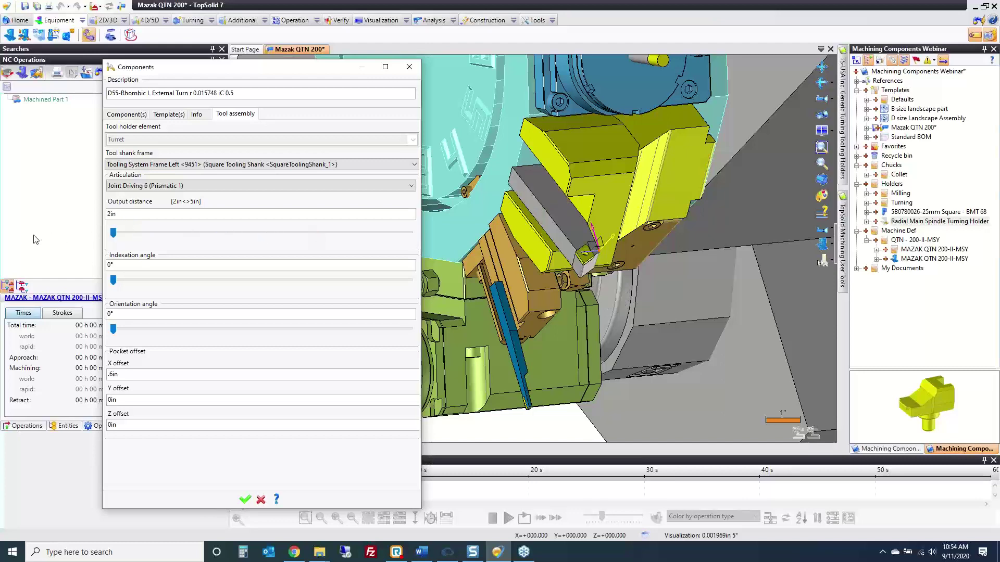
{"action": "left_click", "coordinate": [244, 499]}
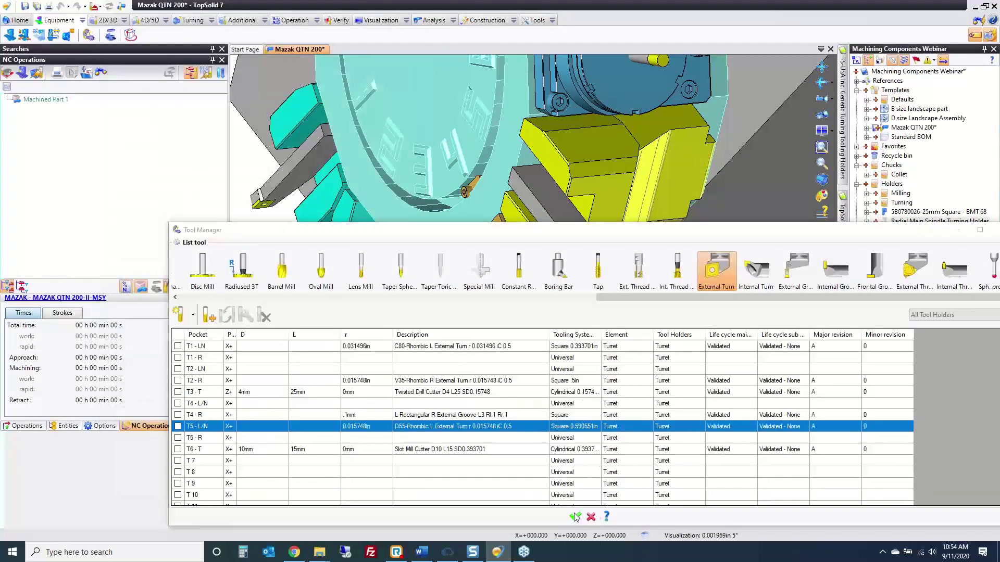
{"action": "left_click", "coordinate": [575, 517]}
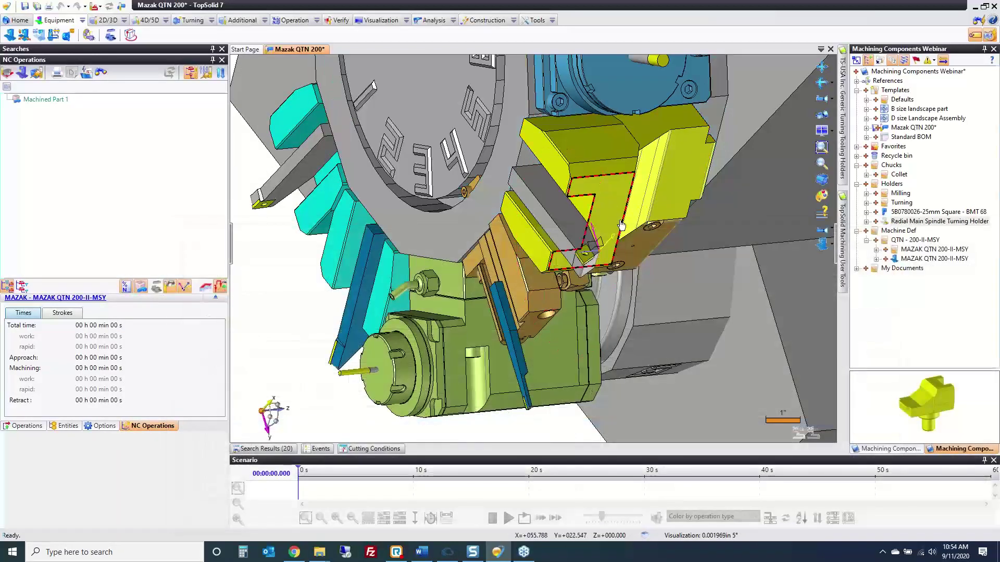
Save the Mazak QTN 200 template and close it
{"action": "scroll", "coordinate": [620, 224], "scroll_direction": "down", "scroll_amount": 5}
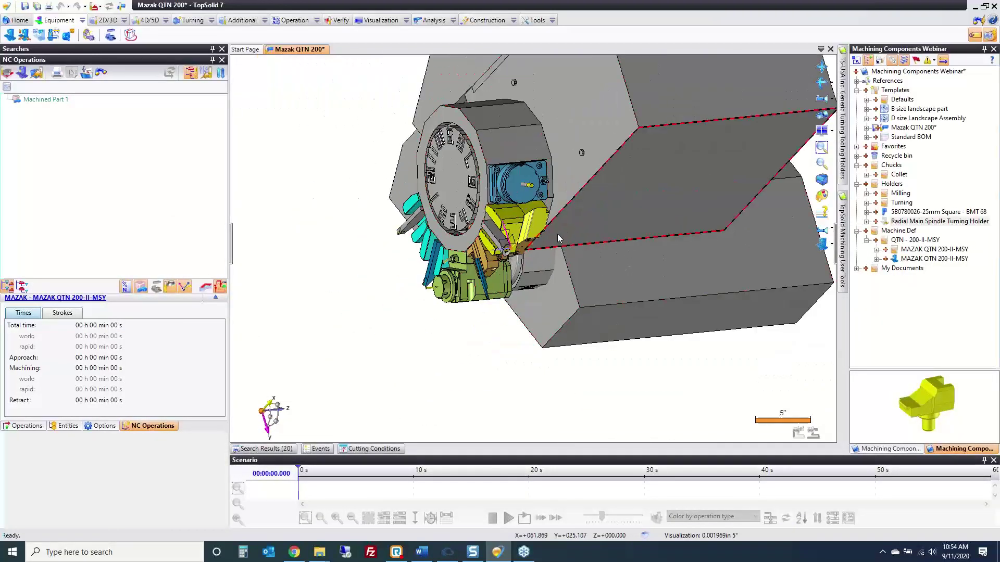
{"action": "middle_click_drag", "start_coordinate": [557, 234], "coordinate": [573, 221]}
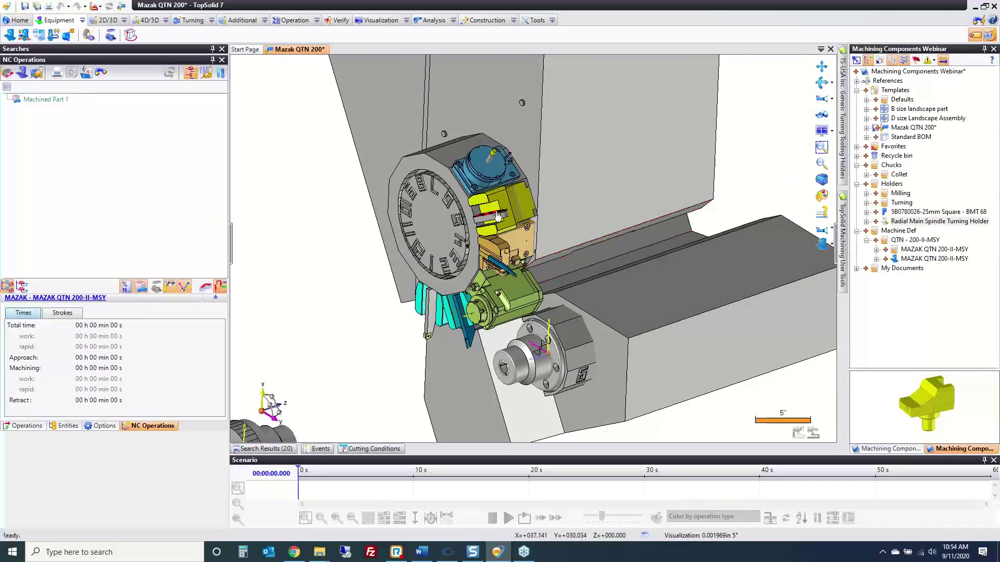
{"action": "middle_click_drag", "start_coordinate": [564, 234], "coordinate": [554, 212]}
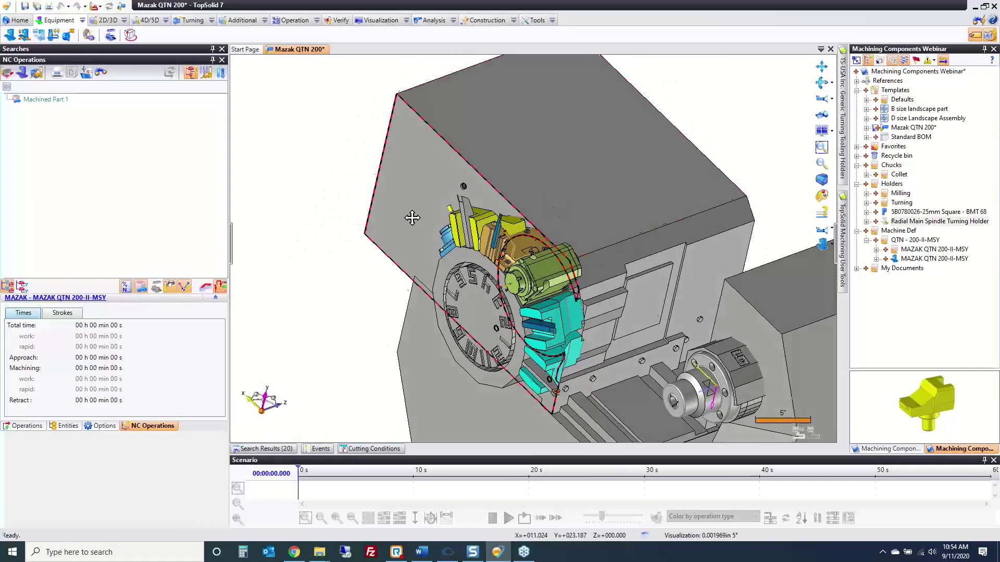
{"action": "middle_click_drag", "start_coordinate": [412, 218], "coordinate": [391, 200], "text": "ctrl"}
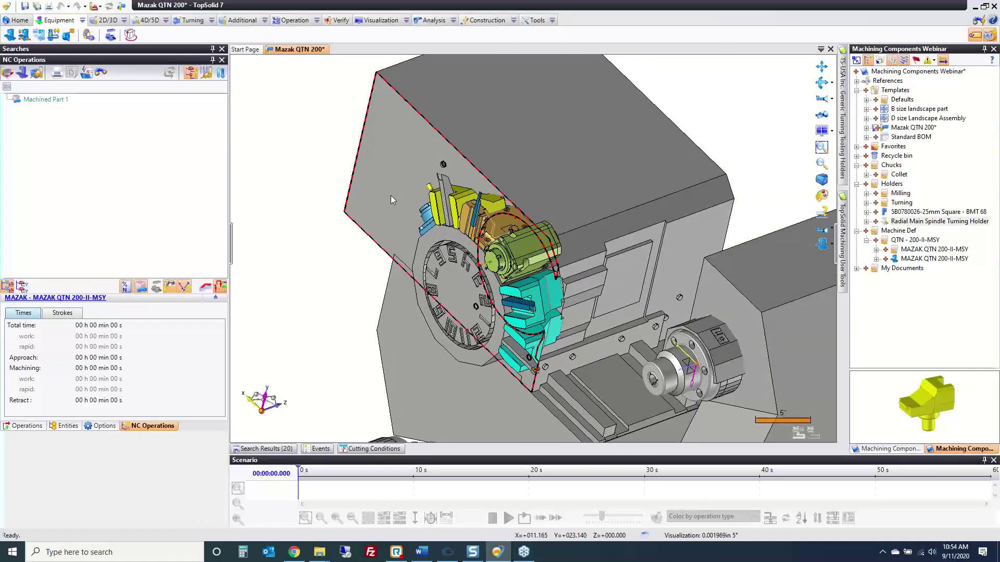
{"action": "key", "text": "ctrl+s"}
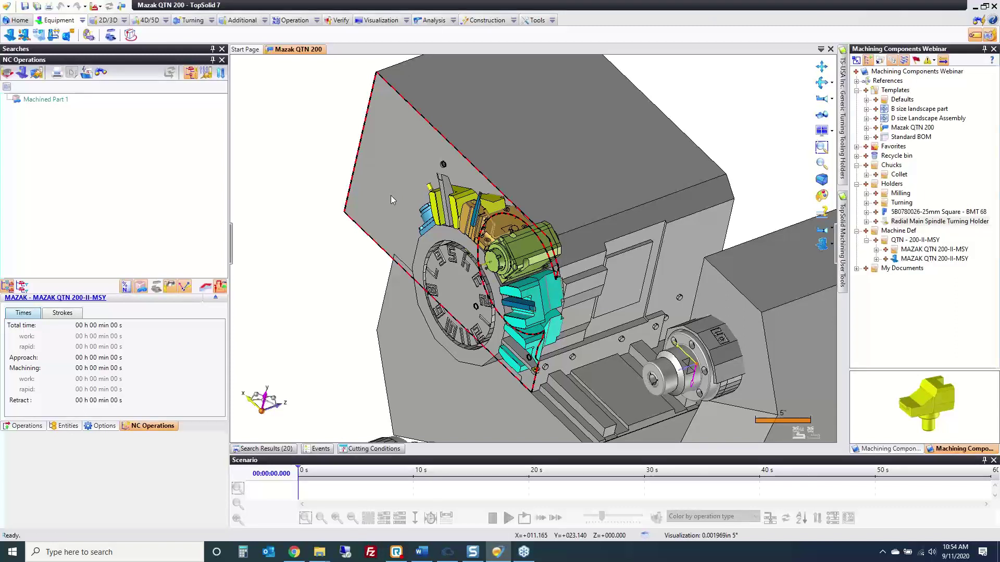
{"action": "left_click", "coordinate": [830, 49]}
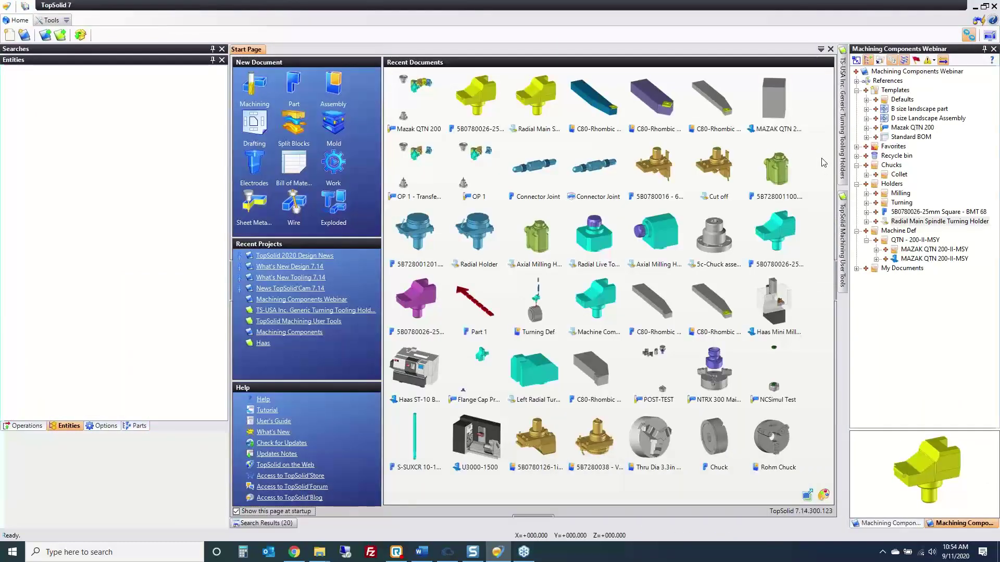
Switch to File Explorer, open the Milling folder under Machine Components, and widen the Name column to show the full file names
{"action": "mouse_move", "coordinate": [326, 558]}
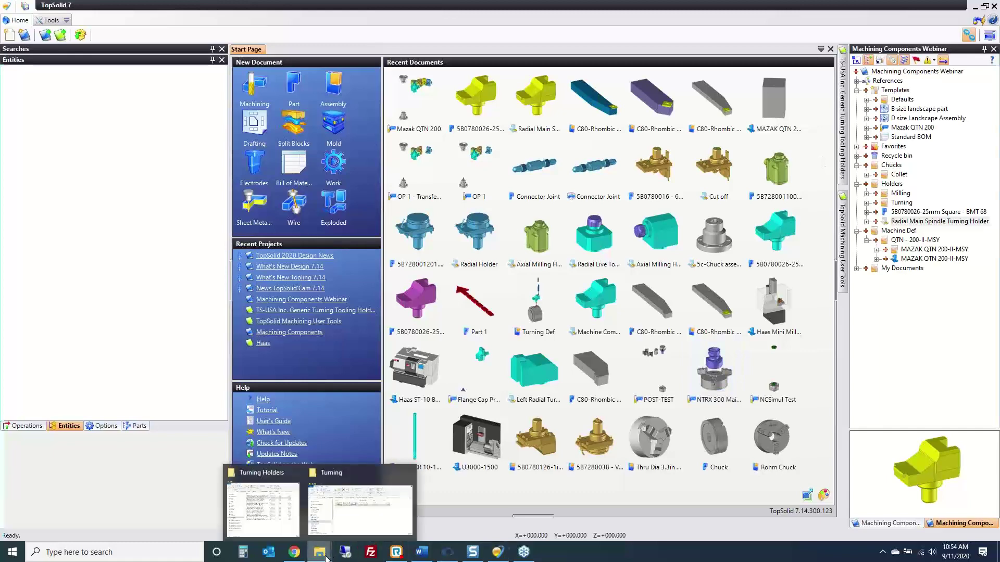
{"action": "left_click", "coordinate": [360, 510]}
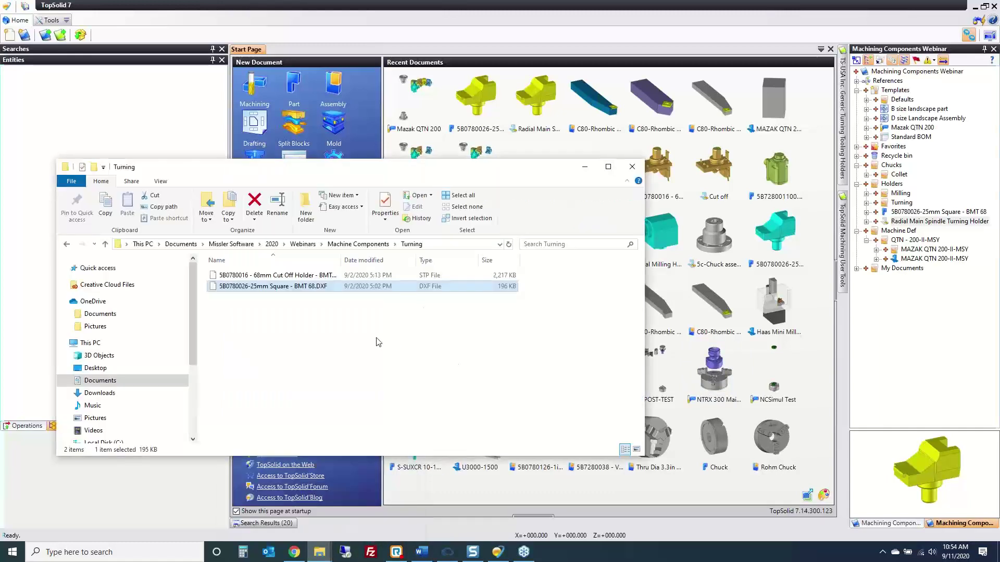
{"action": "key", "text": "alt+Up"}
{"action": "double_click", "coordinate": [231, 277]}
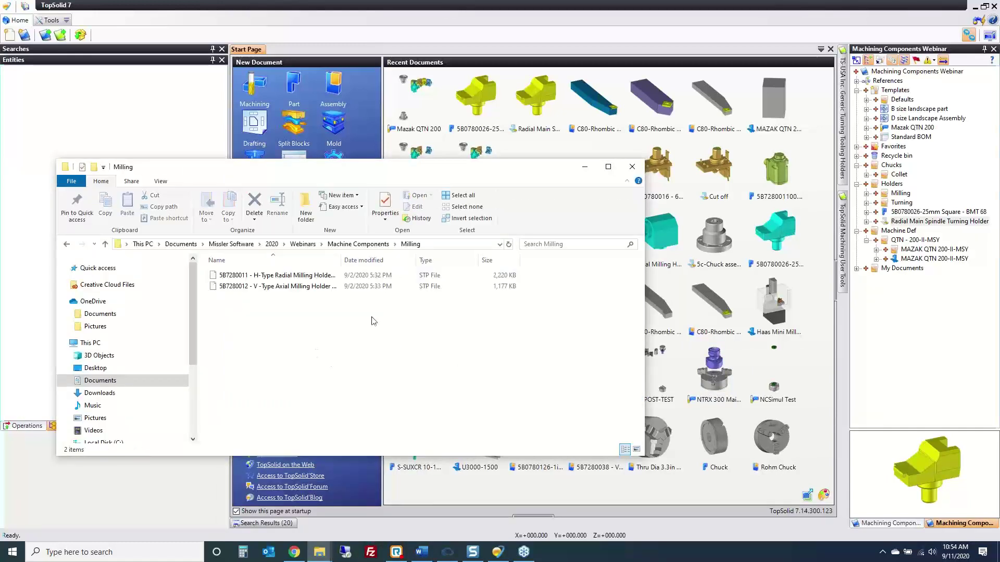
{"action": "left_click_drag", "start_coordinate": [344, 260], "coordinate": [432, 260]}
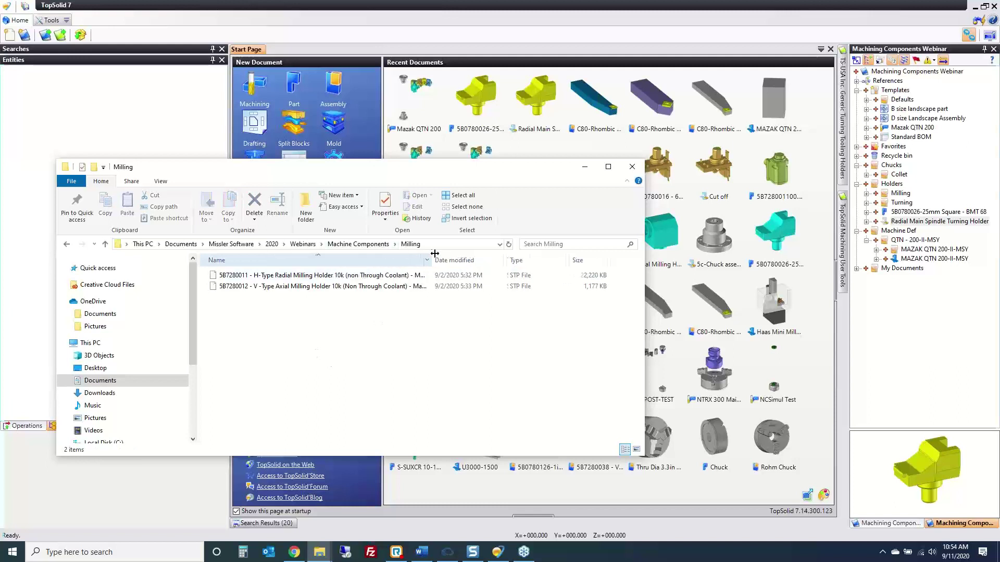
Import the 5B7280012 V-Type Axial Milling Holder STEP file into the project's Holders folder, converting it as a part
{"action": "left_click", "coordinate": [313, 286]}
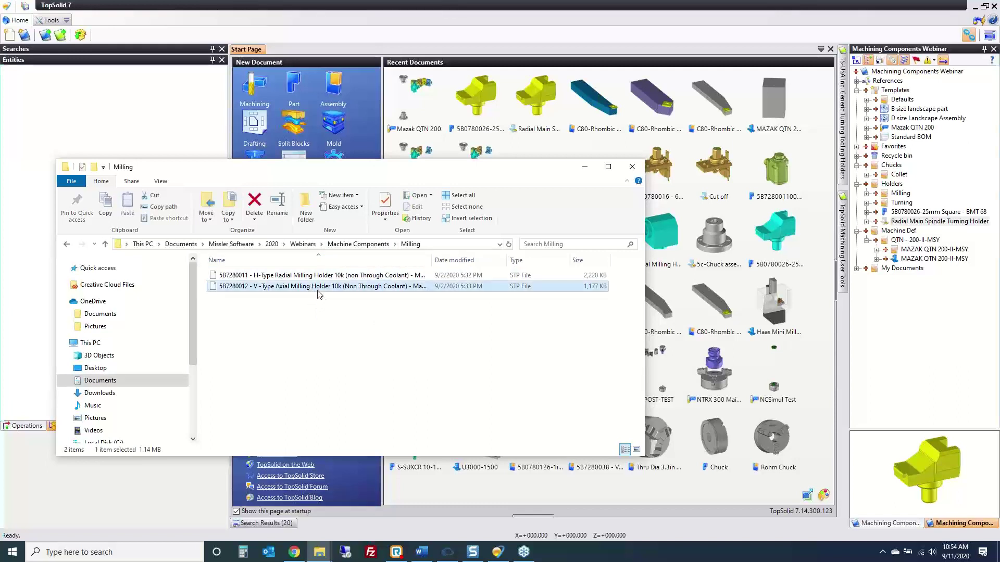
{"action": "left_click_drag", "start_coordinate": [316, 289], "coordinate": [898, 192]}
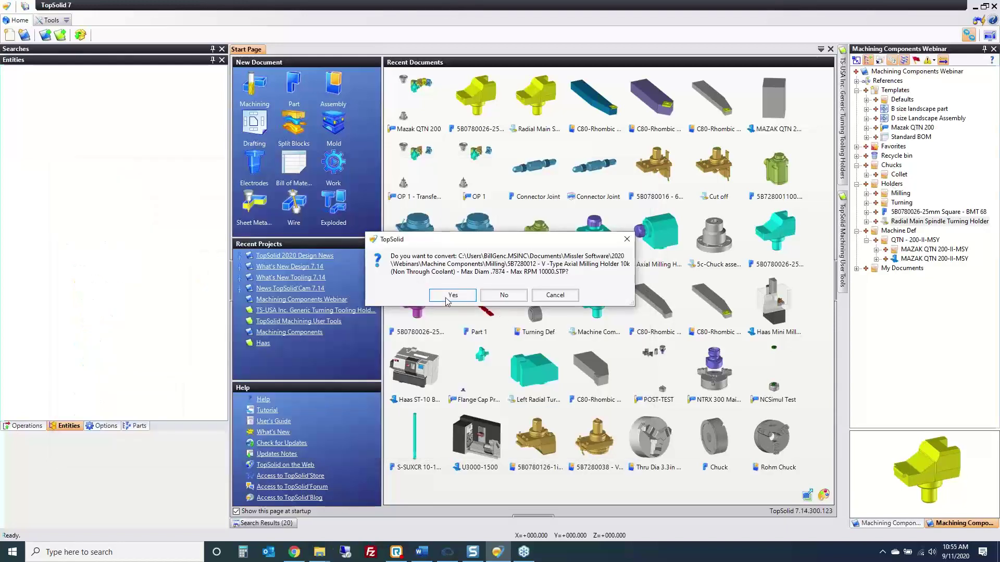
{"action": "left_click", "coordinate": [446, 300]}
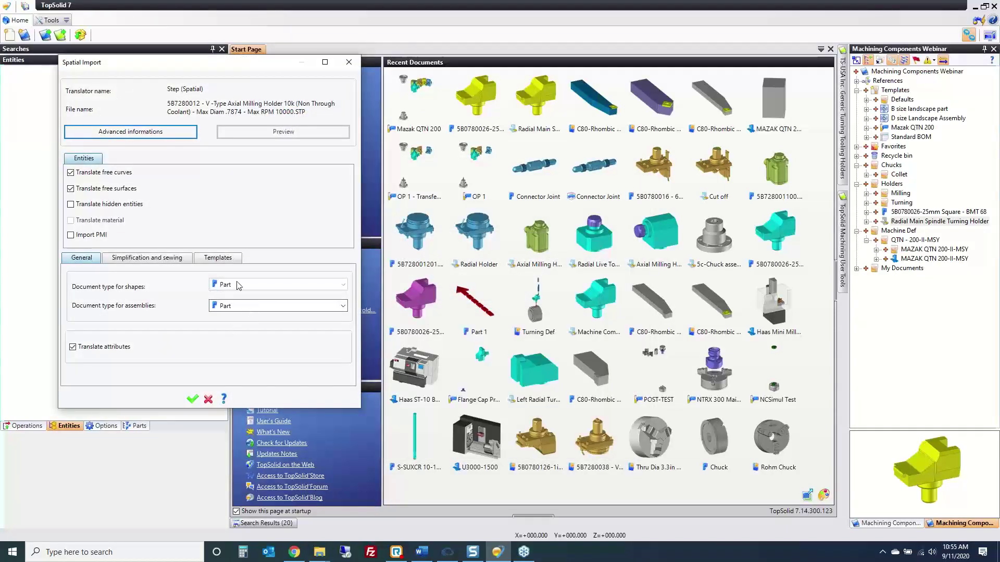
{"action": "left_click", "coordinate": [192, 399]}
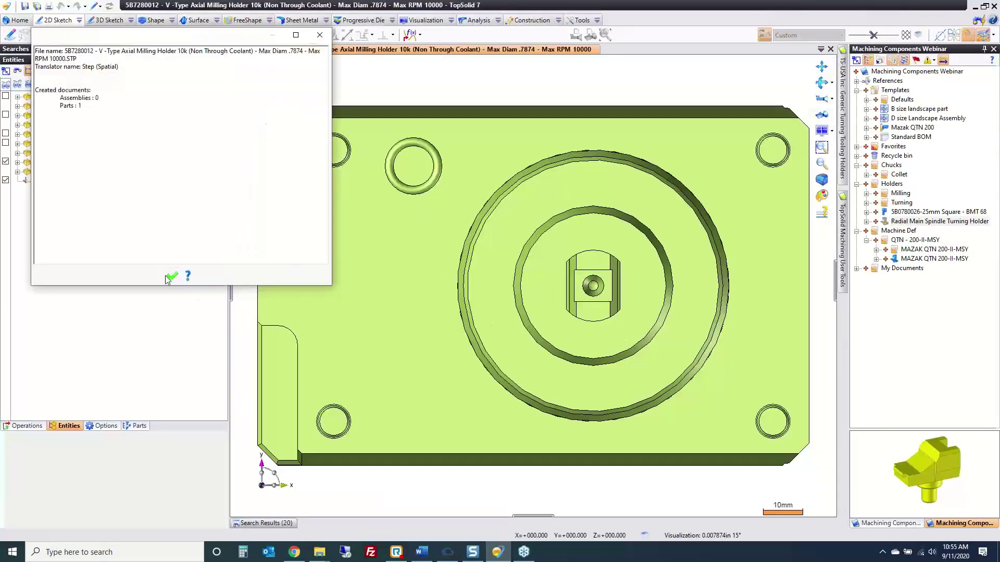
{"action": "left_click", "coordinate": [170, 277]}
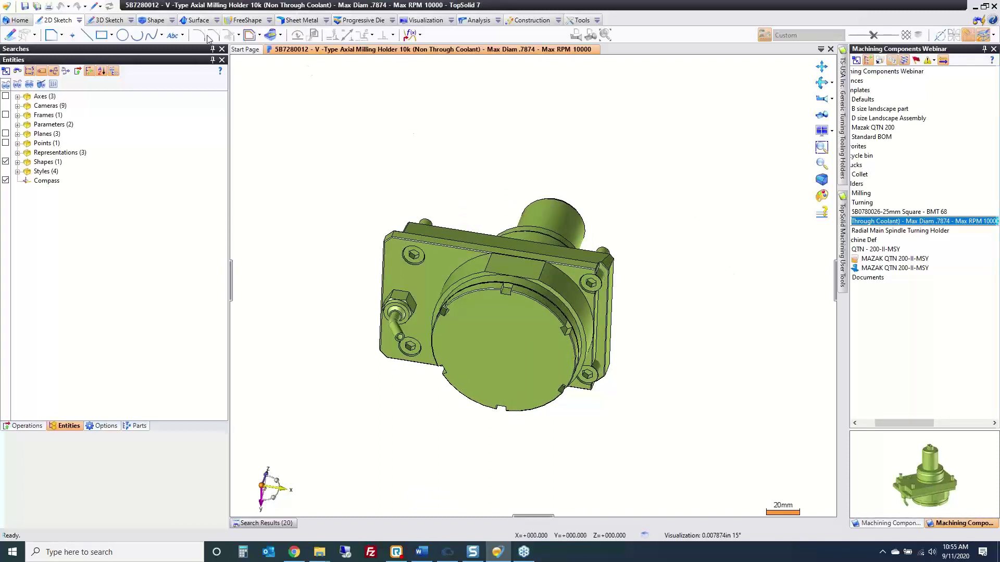
Run the surface Check on the imported holder shape and carry it through the simplification to completion
{"action": "left_click", "coordinate": [197, 20]}
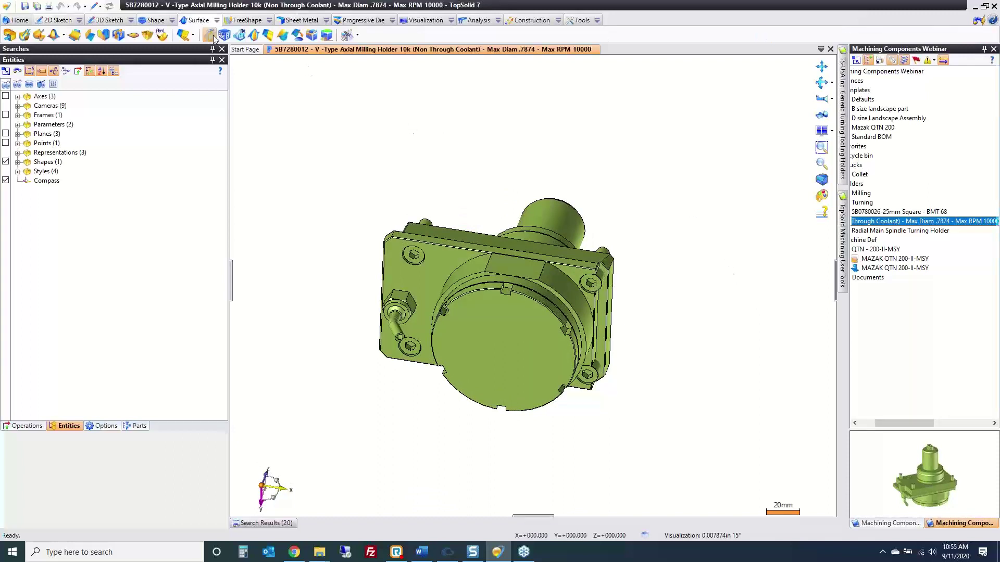
{"action": "left_click", "coordinate": [348, 35]}
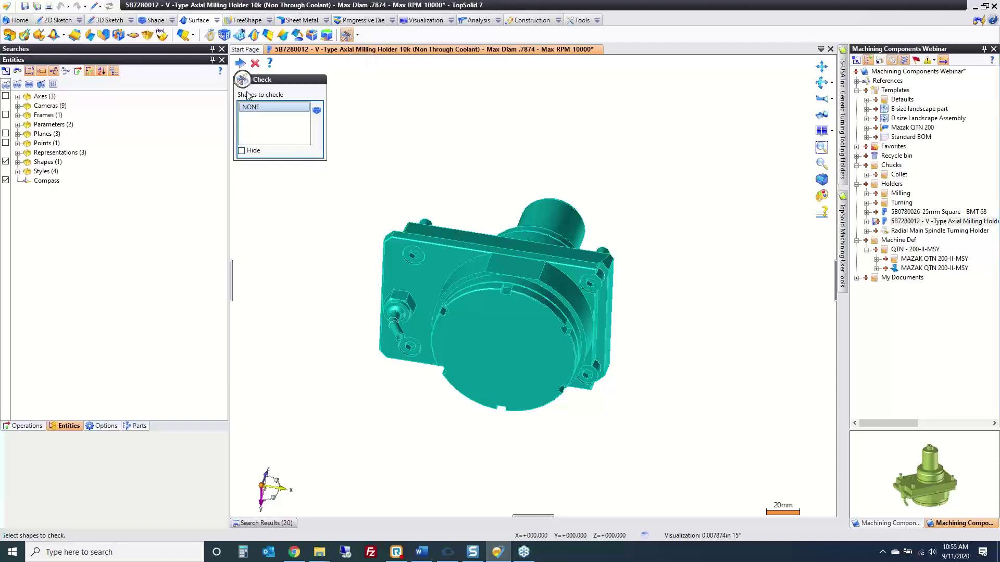
{"action": "left_click", "coordinate": [241, 64]}
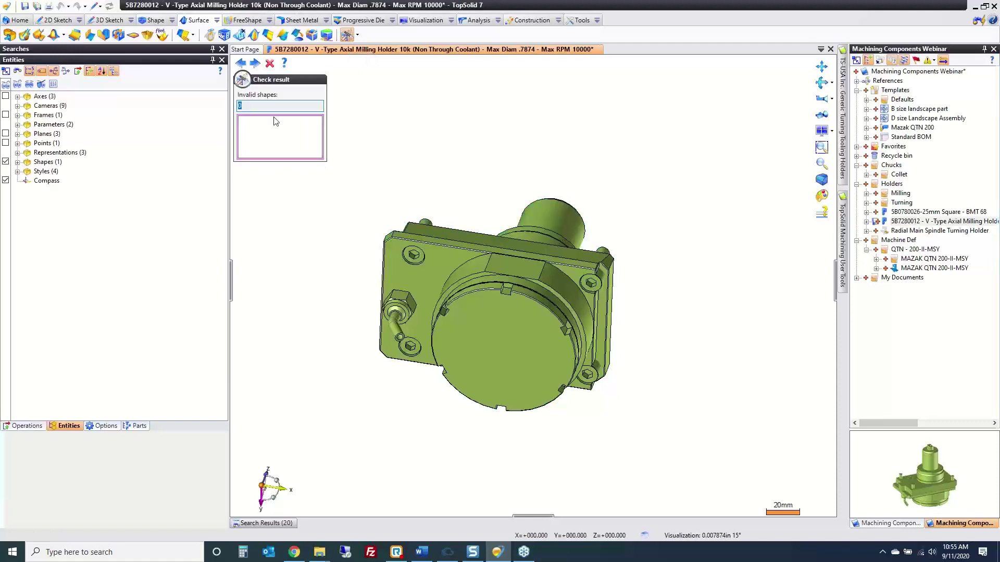
{"action": "left_click", "coordinate": [255, 63]}
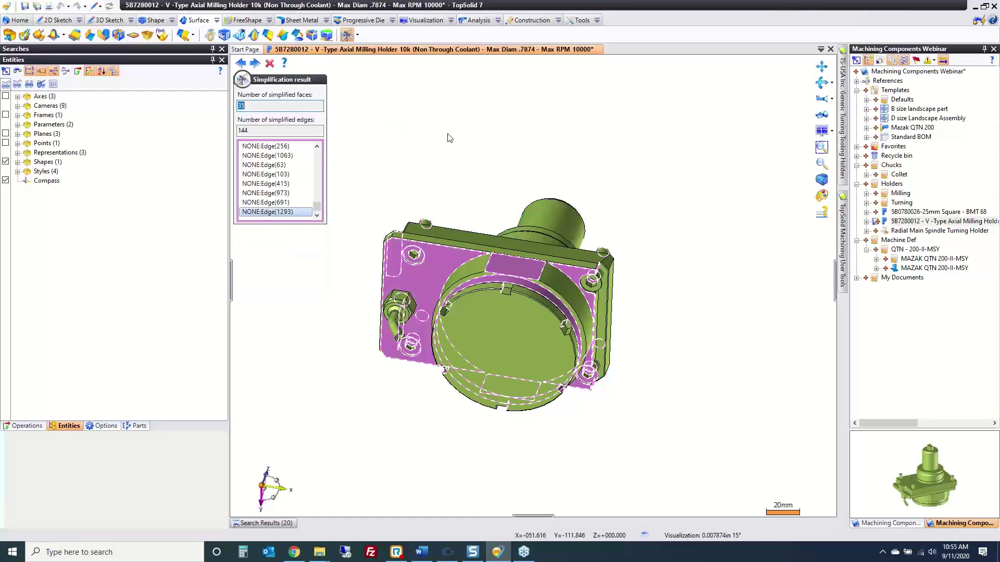
{"action": "left_click", "coordinate": [255, 63]}
{"action": "left_click", "coordinate": [255, 63]}
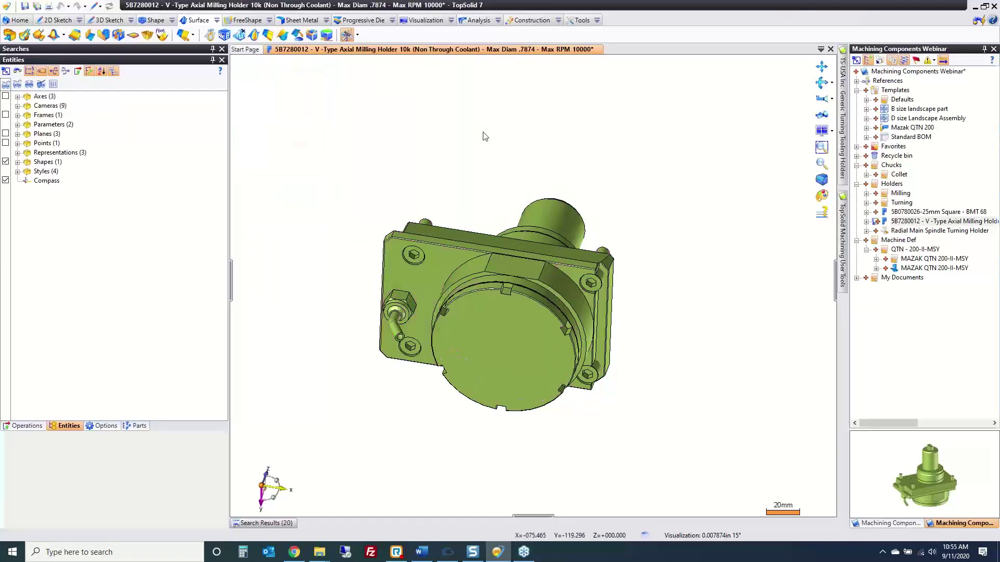
Remove the faces of the drive tang at the end of the holder's shank, using the Extend heal type
{"action": "middle_click_drag", "start_coordinate": [492, 138], "coordinate": [493, 137]}
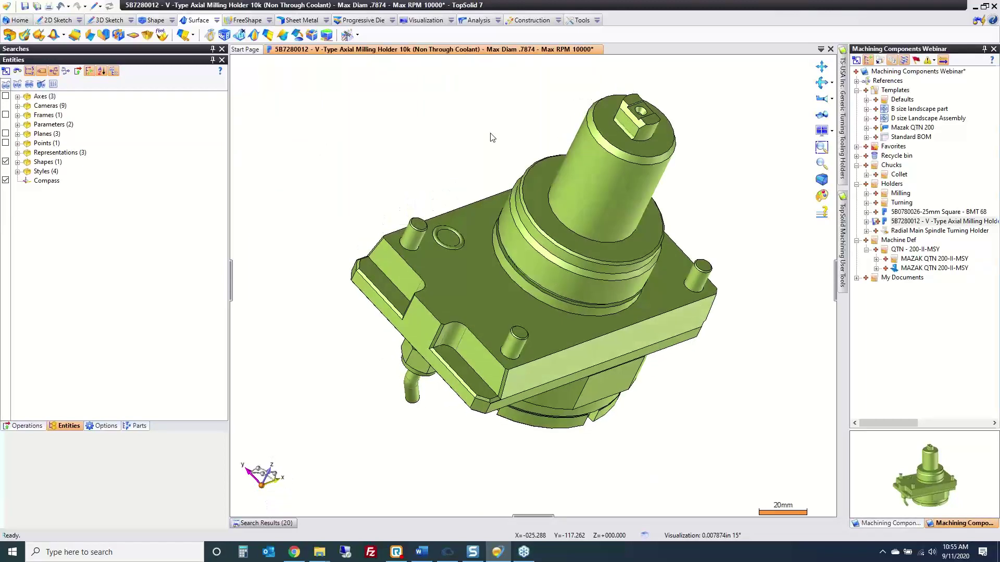
{"action": "left_click", "coordinate": [239, 35]}
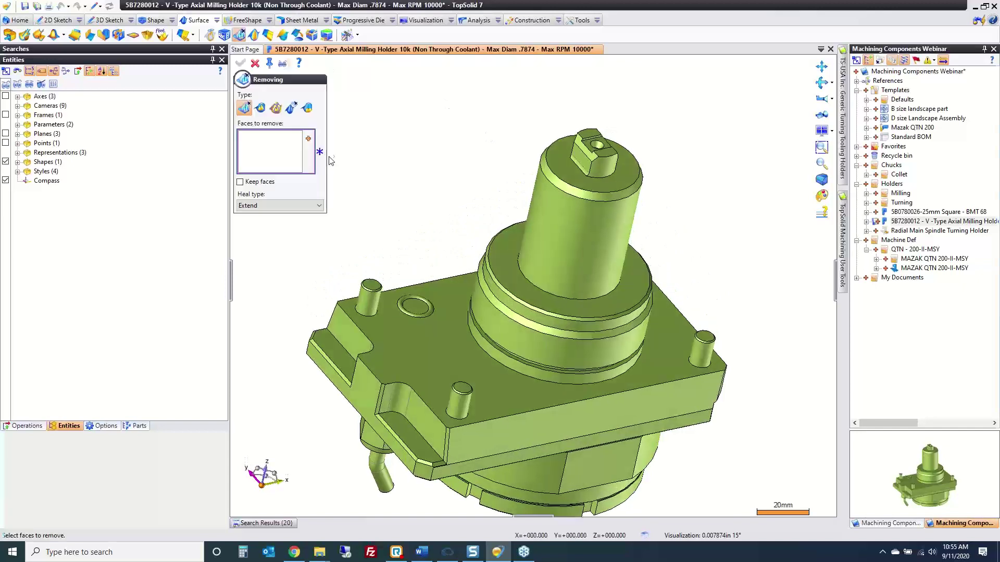
{"action": "middle_click_drag", "start_coordinate": [315, 222], "coordinate": [475, 180]}
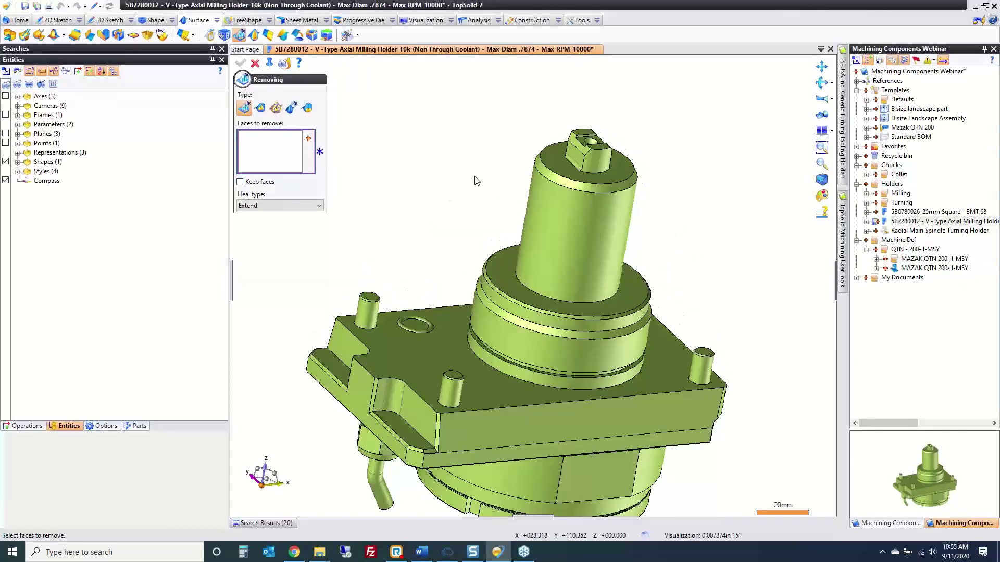
{"action": "left_click_drag", "start_coordinate": [503, 185], "coordinate": [570, 237]}
{"action": "key", "text": "Return"}
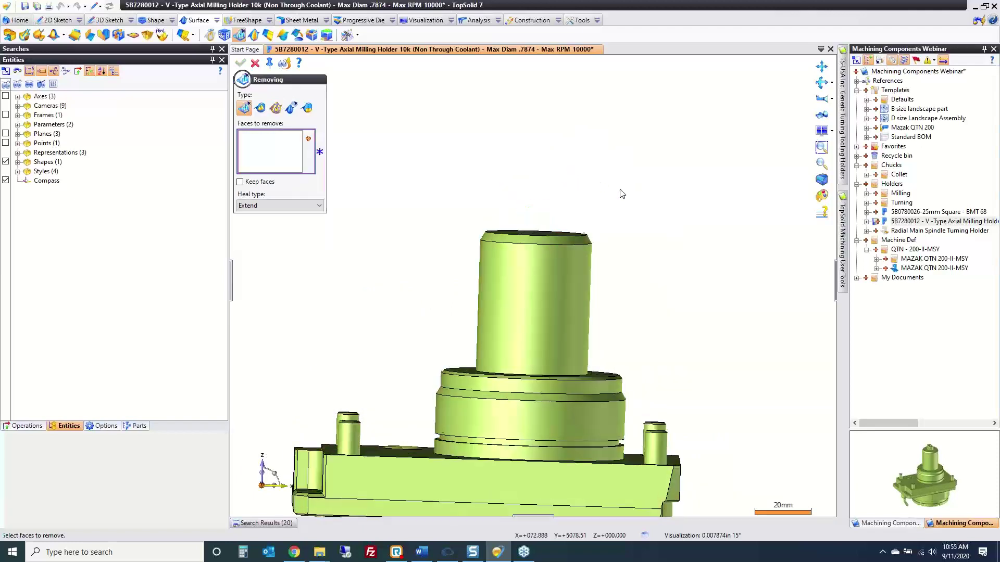
Examine the mounting plate and underside of the holder for more faces to remove, and leave the Removing command
{"action": "middle_click_drag", "start_coordinate": [621, 194], "coordinate": [432, 305]}
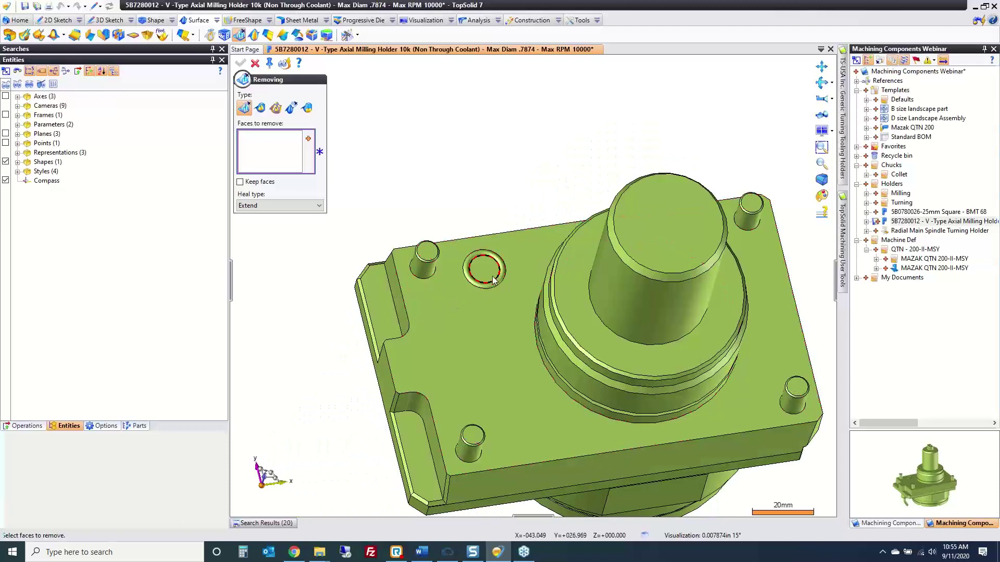
{"action": "key", "text": "Up"}
{"action": "key", "text": "Up"}
{"action": "key", "text": "Up"}
{"action": "key", "text": "Up"}
{"action": "key", "text": "Up"}
{"action": "key", "text": "Up"}
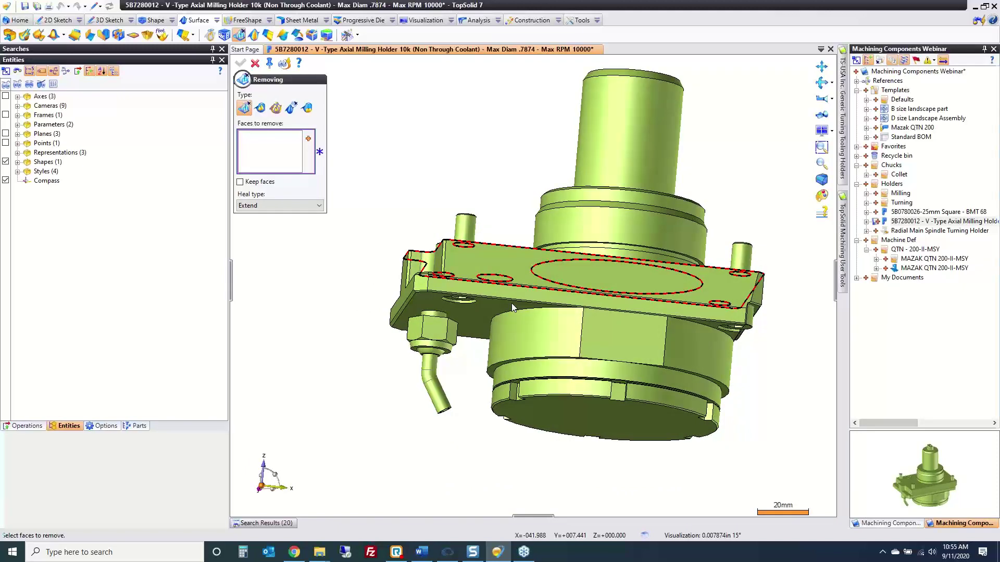
{"action": "key", "text": "Down"}
{"action": "key", "text": "Down"}
{"action": "key", "text": "Down"}
{"action": "key", "text": "Down"}
{"action": "key", "text": "Down"}
{"action": "key", "text": "Down"}
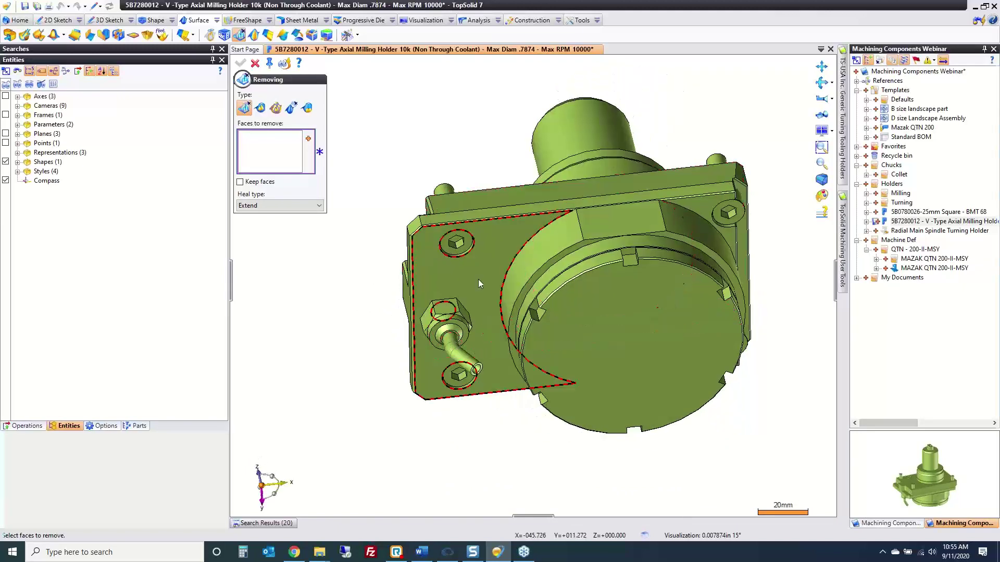
{"action": "left_click", "coordinate": [254, 63]}
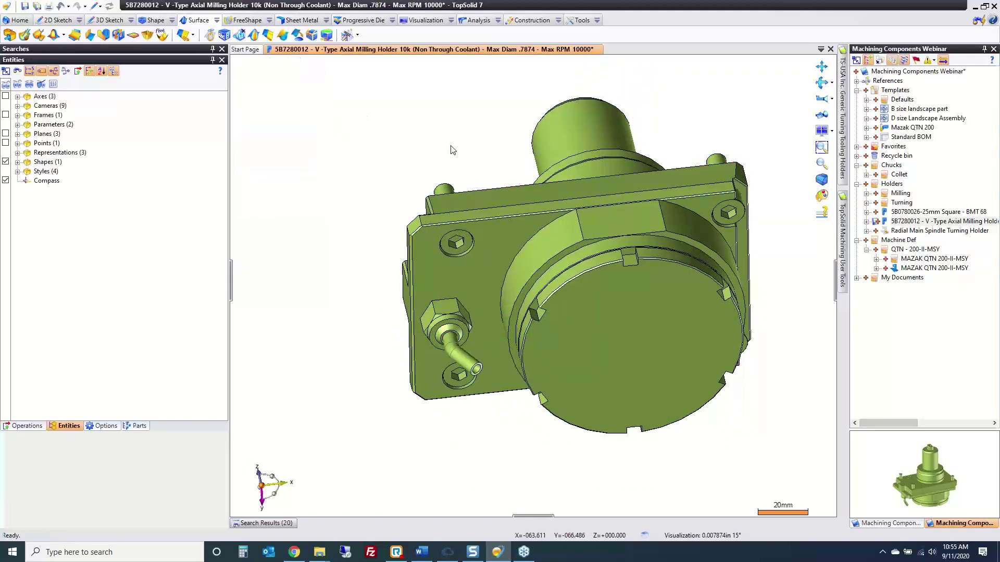
Examine the holder's front face, coolant nozzle and plate sides from several angles
{"action": "key", "text": "Left"}
{"action": "key", "text": "Left"}
{"action": "key", "text": "Left"}
{"action": "key", "text": "Left"}
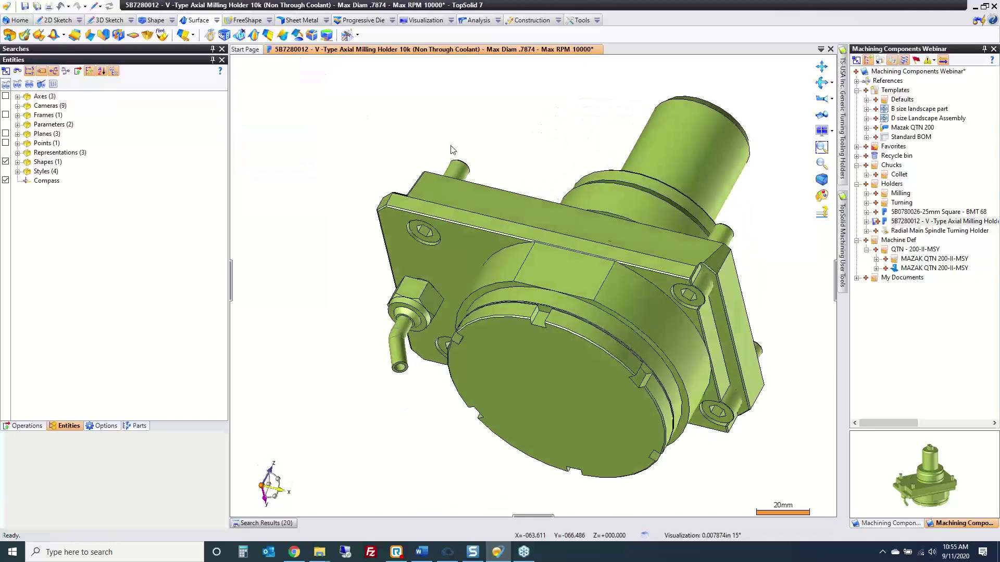
{"action": "key", "text": "Left"}
{"action": "key", "text": "Left"}
{"action": "key", "text": "Up"}
{"action": "key", "text": "Up"}
{"action": "key", "text": "Up"}
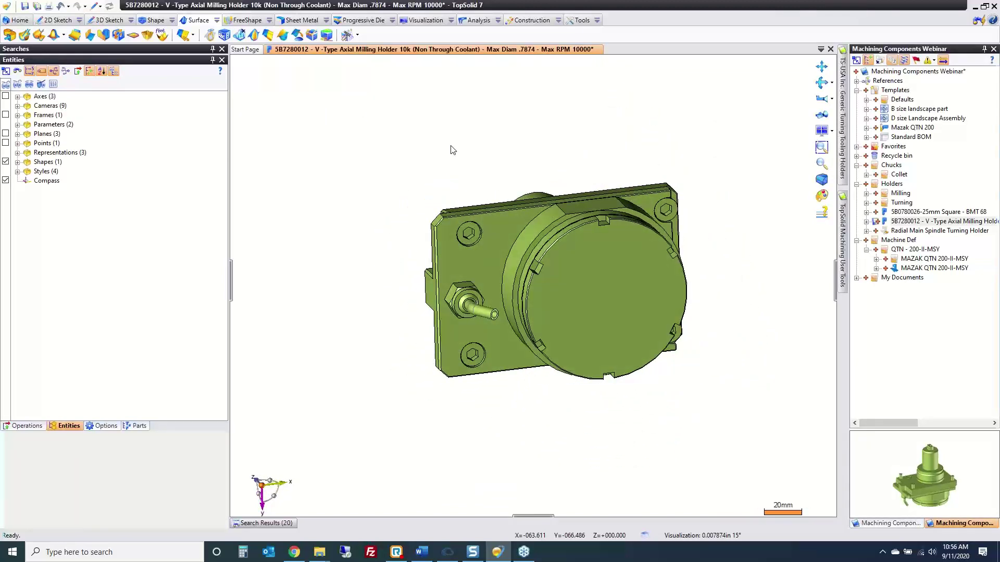
{"action": "key", "text": "Right"}
{"action": "key", "text": "Right"}
{"action": "key", "text": "Right"}
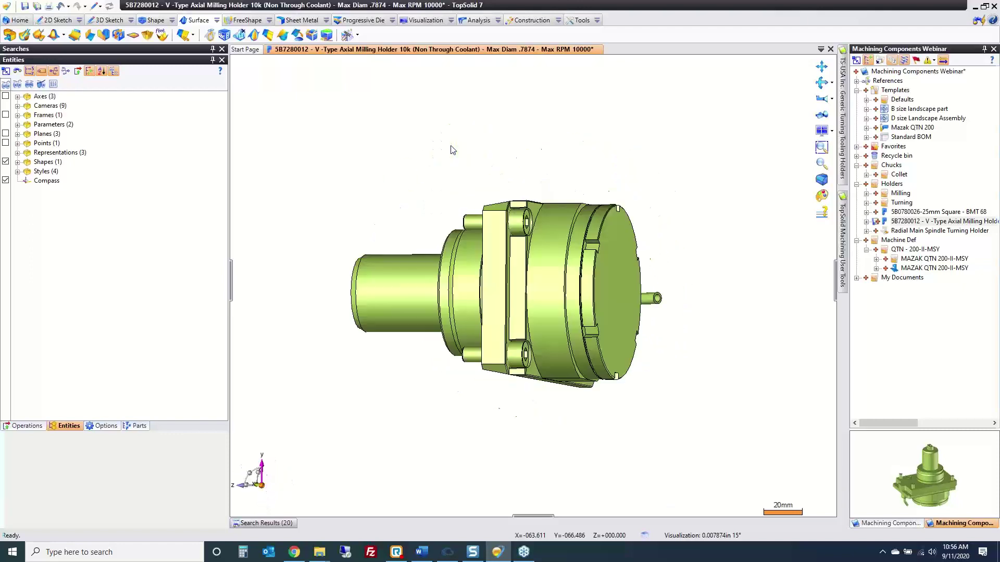
{"action": "key", "text": "Down"}
{"action": "key", "text": "Down"}
{"action": "key", "text": "Down"}
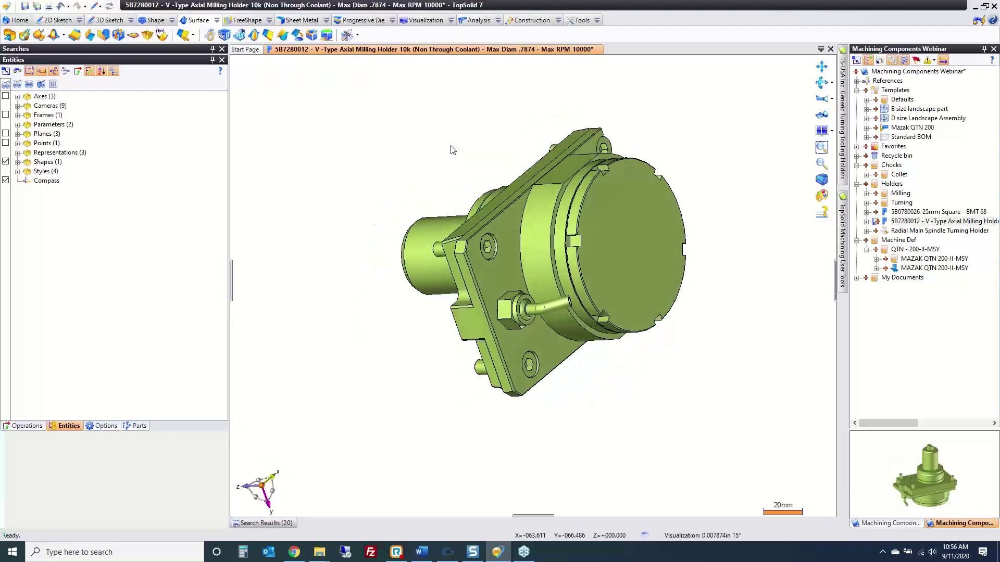
{"action": "key", "text": "Left"}
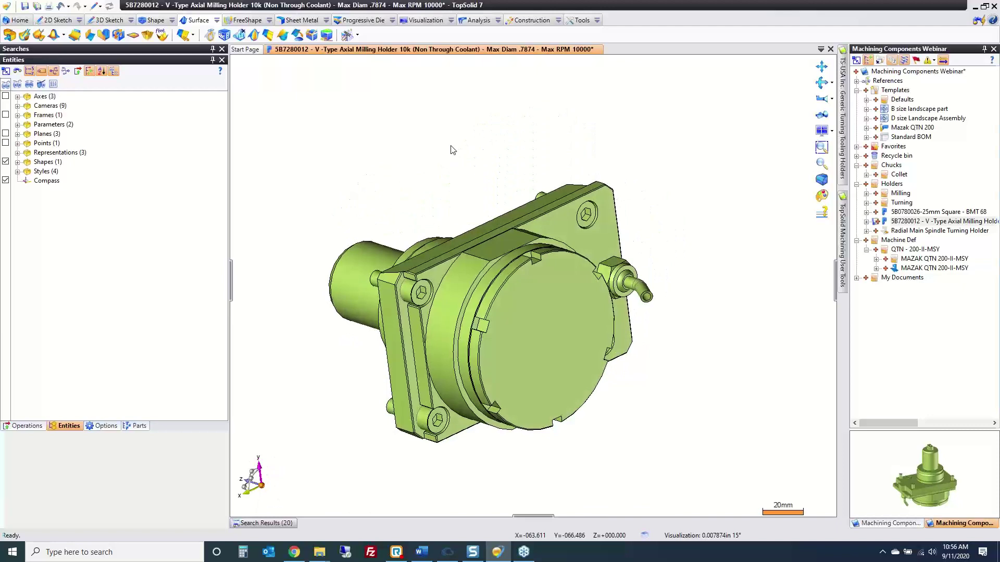
{"action": "key", "text": "Up"}
{"action": "key", "text": "Up"}
{"action": "key", "text": "Up"}
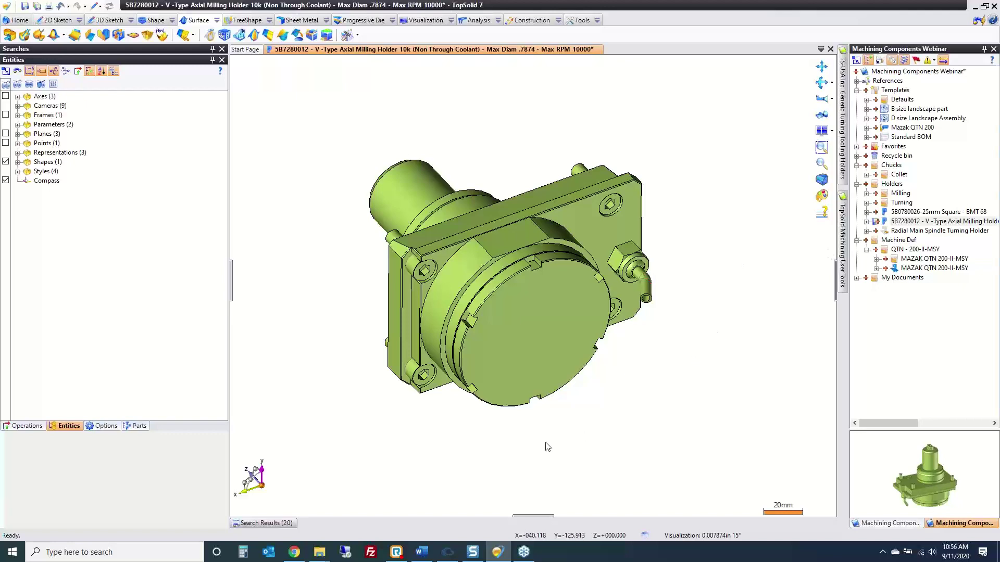
{"action": "key", "text": "Right"}
Create a frame by point and 2 directions at the mounting-face boss circle's center, with X along the shank and Z reversed from the plate's side face
{"action": "left_click", "coordinate": [529, 19]}
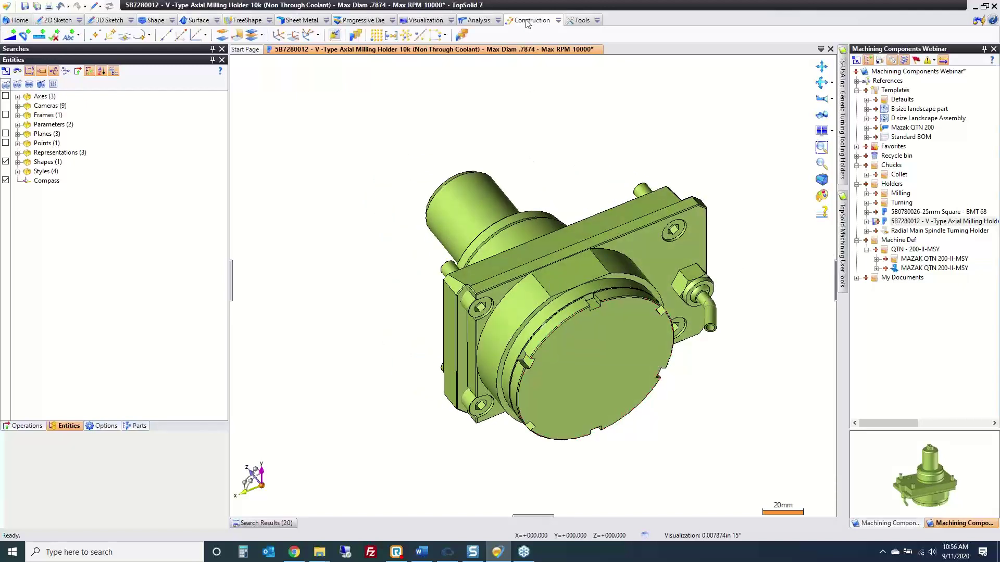
{"action": "left_click", "coordinate": [311, 34]}
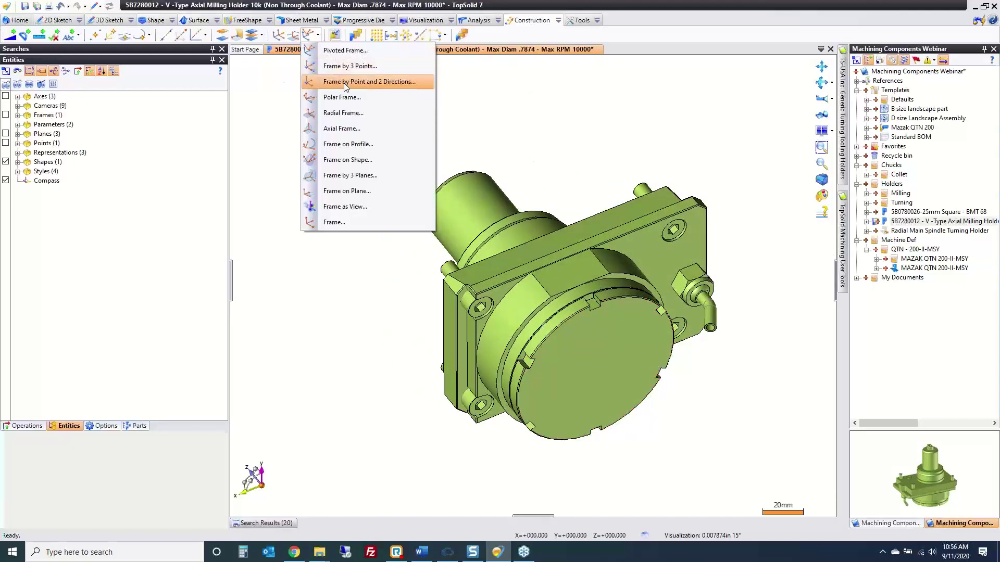
{"action": "left_click", "coordinate": [527, 98]}
{"action": "middle_click_drag", "start_coordinate": [527, 98], "coordinate": [531, 104]}
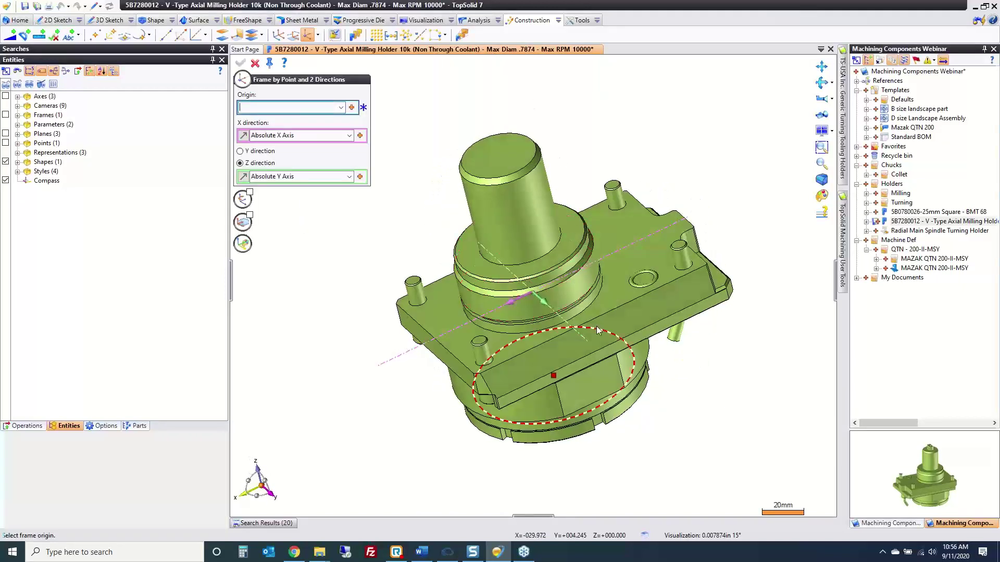
{"action": "left_click", "coordinate": [587, 313]}
{"action": "middle_click_drag", "start_coordinate": [578, 310], "coordinate": [458, 250]}
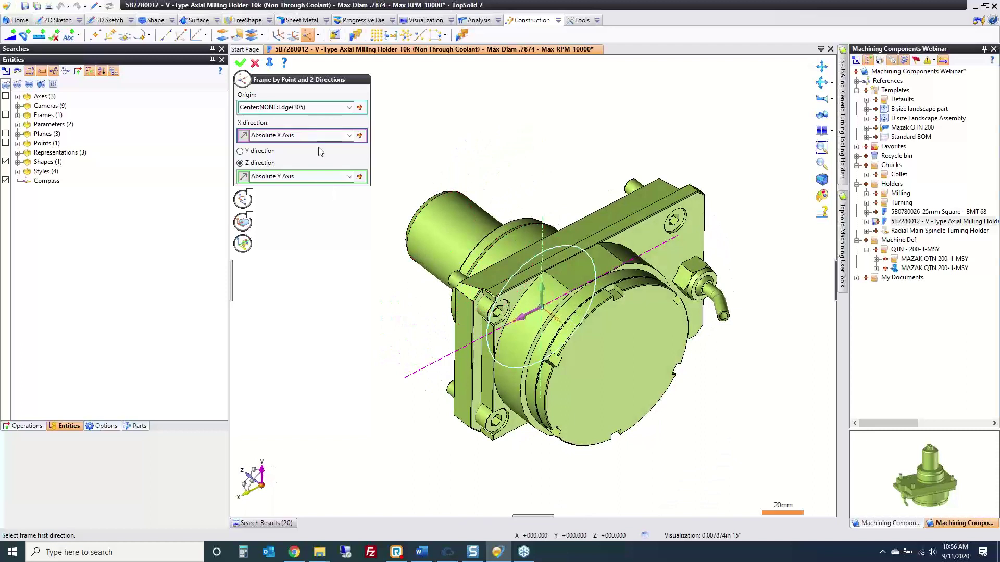
{"action": "left_click", "coordinate": [307, 137]}
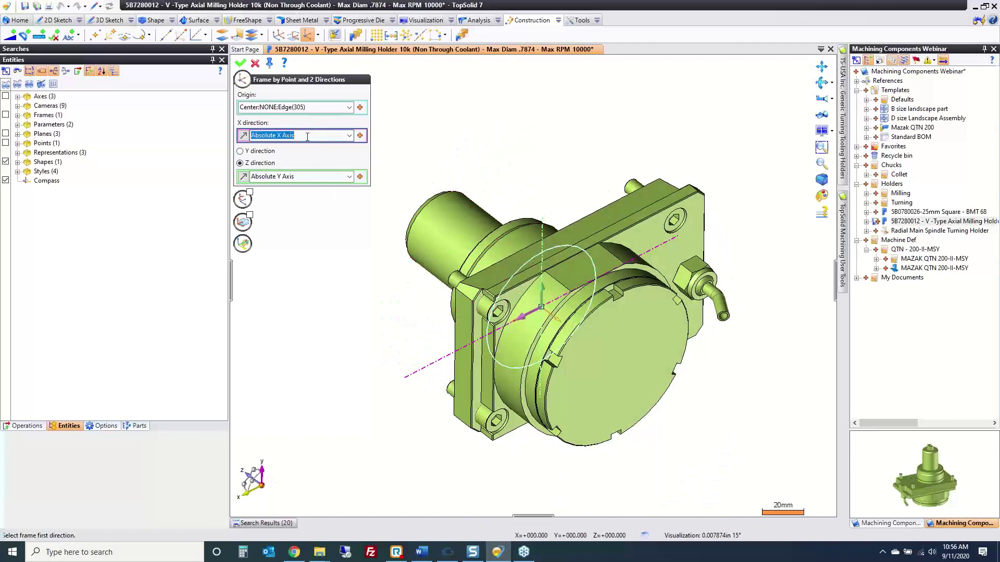
{"action": "left_click", "coordinate": [461, 220]}
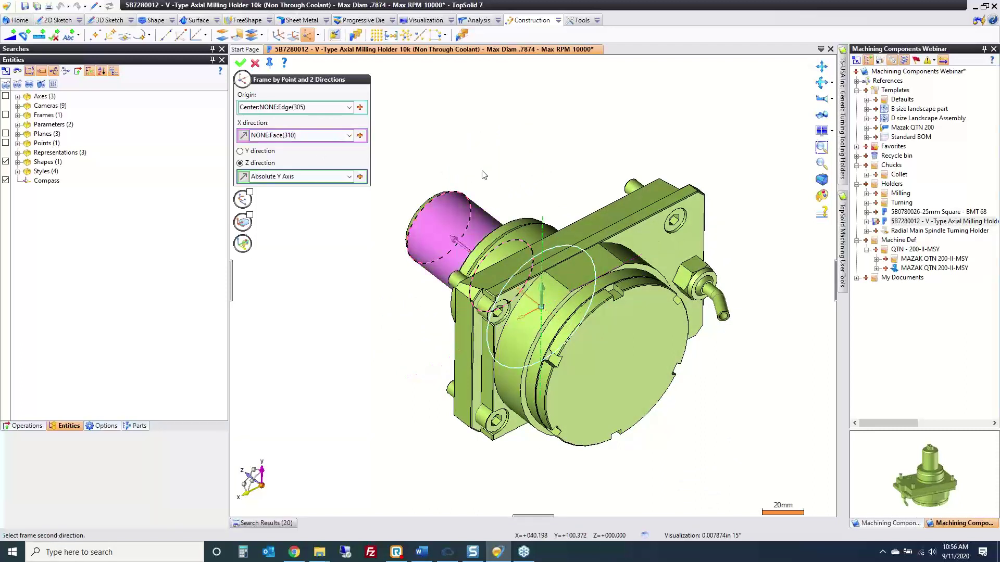
{"action": "left_click", "coordinate": [304, 176]}
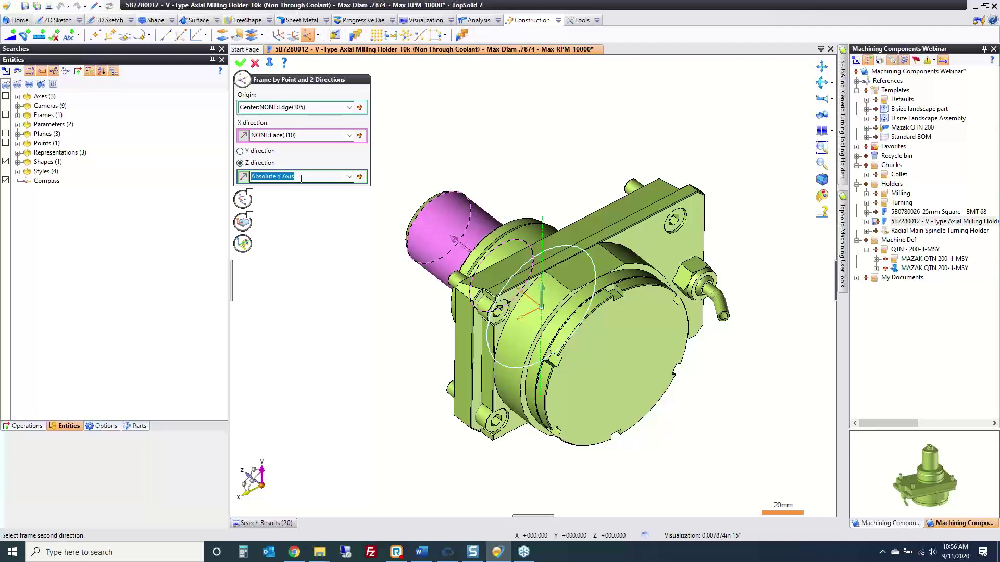
{"action": "left_click", "coordinate": [465, 355]}
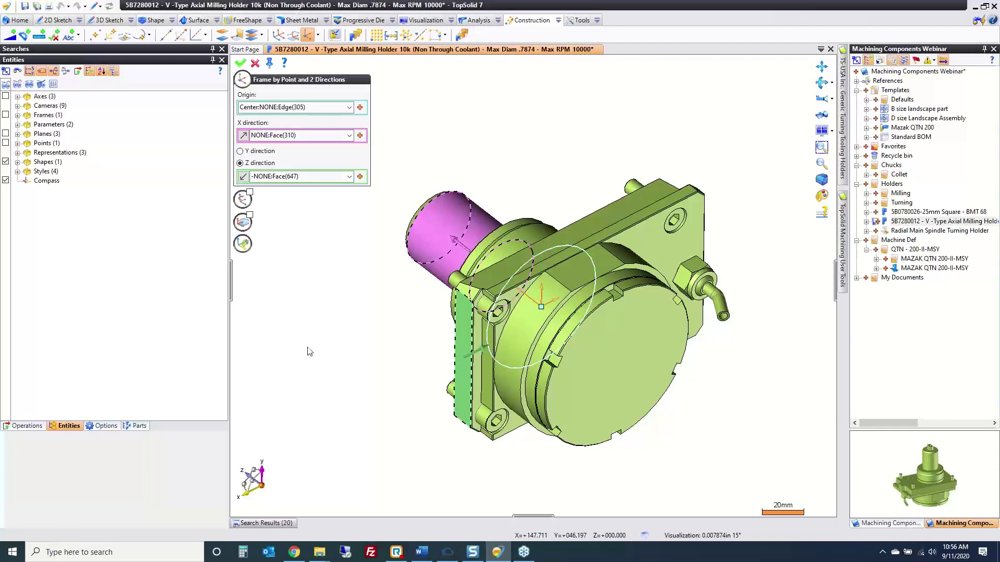
{"action": "key", "text": "Return"}
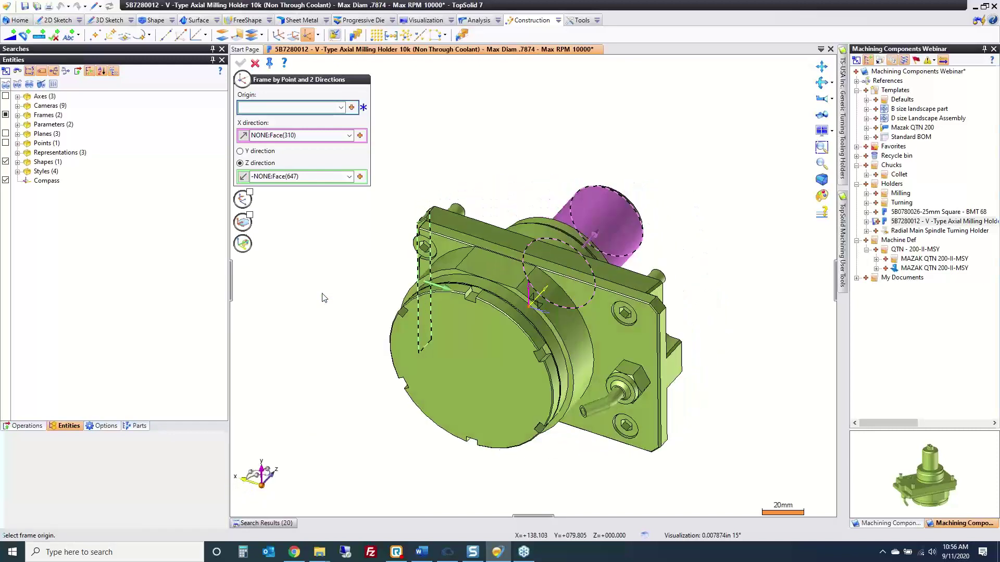
Create a frame by point and 2 directions at the front face's center, with X reversed from the plate's side face and Z reversed from the front face
{"action": "left_click", "coordinate": [503, 394]}
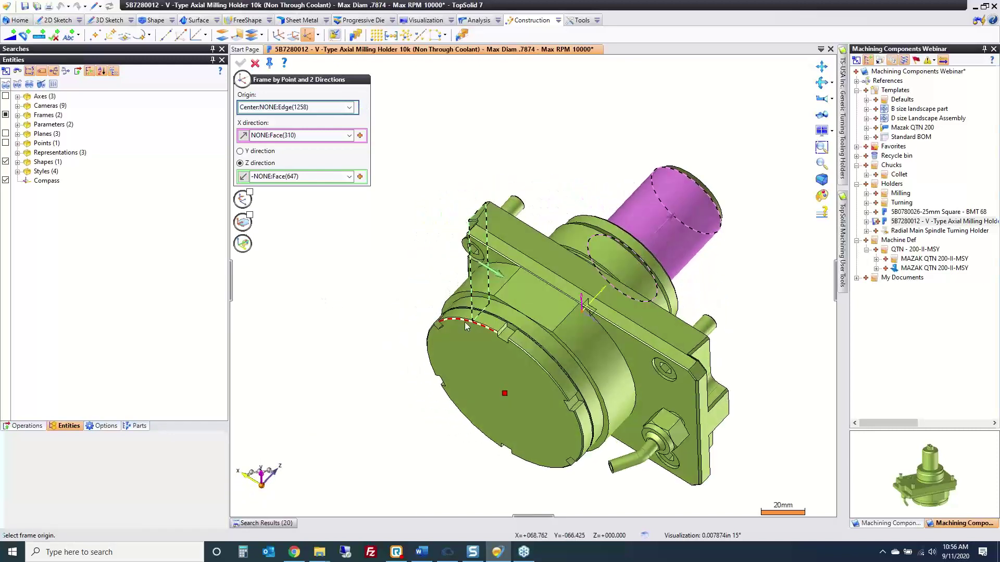
{"action": "left_click", "coordinate": [307, 177]}
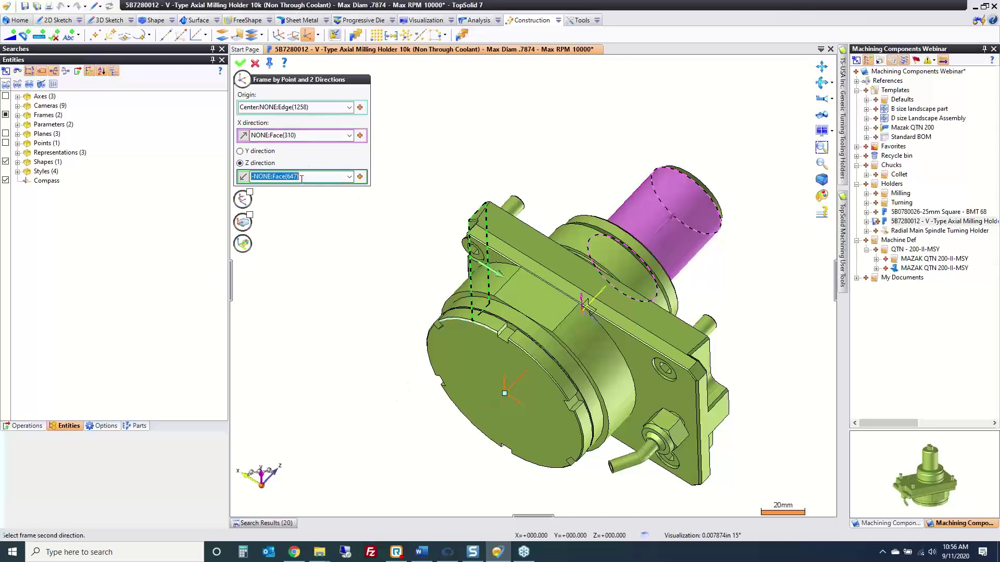
{"action": "left_click", "coordinate": [521, 419]}
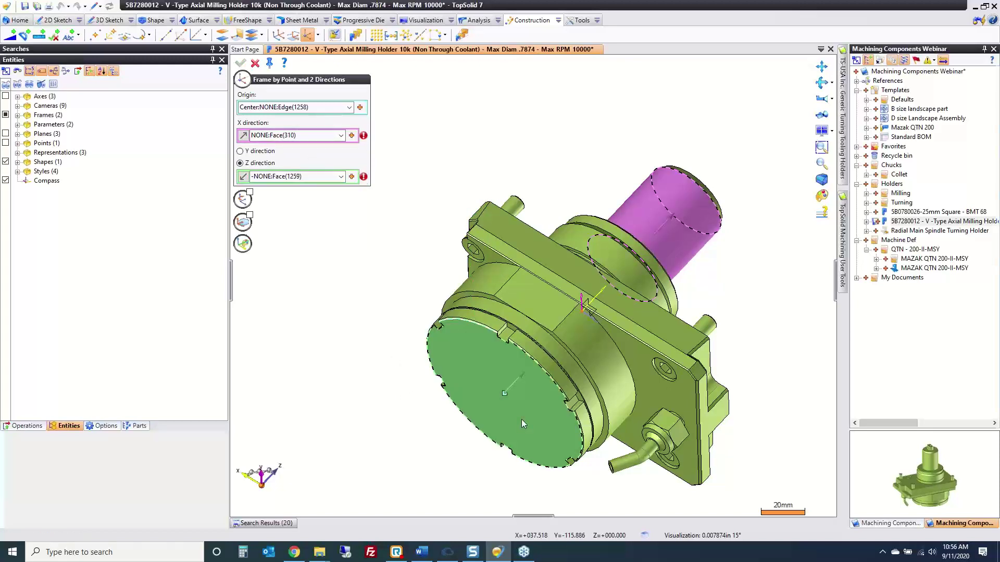
{"action": "left_click", "coordinate": [286, 136]}
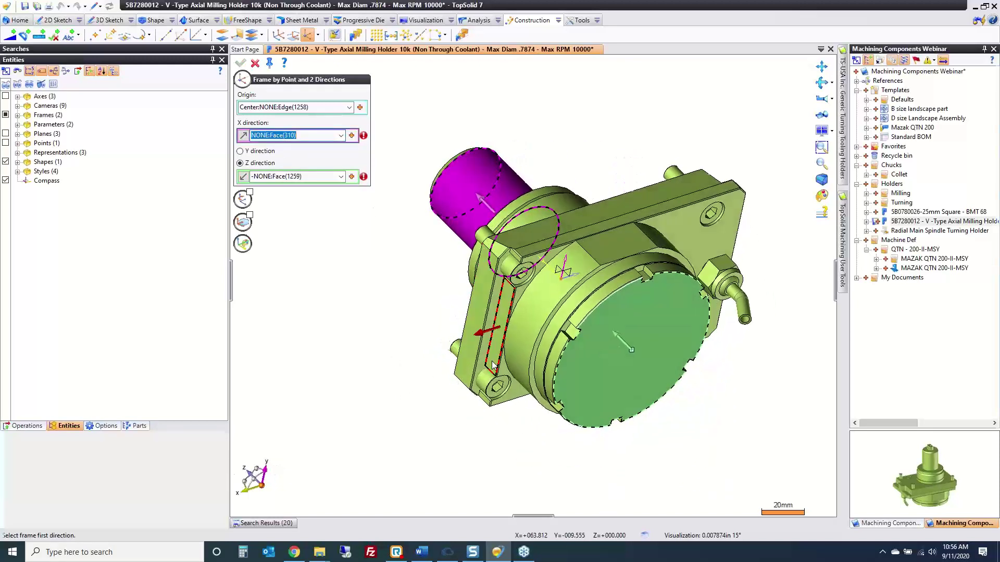
{"action": "left_click", "coordinate": [474, 314]}
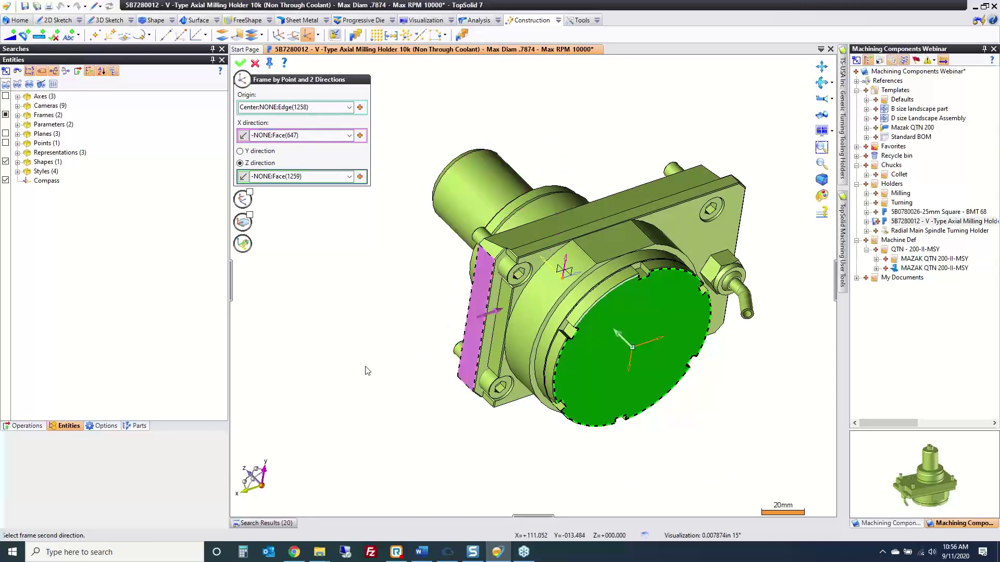
{"action": "left_click", "coordinate": [240, 62]}
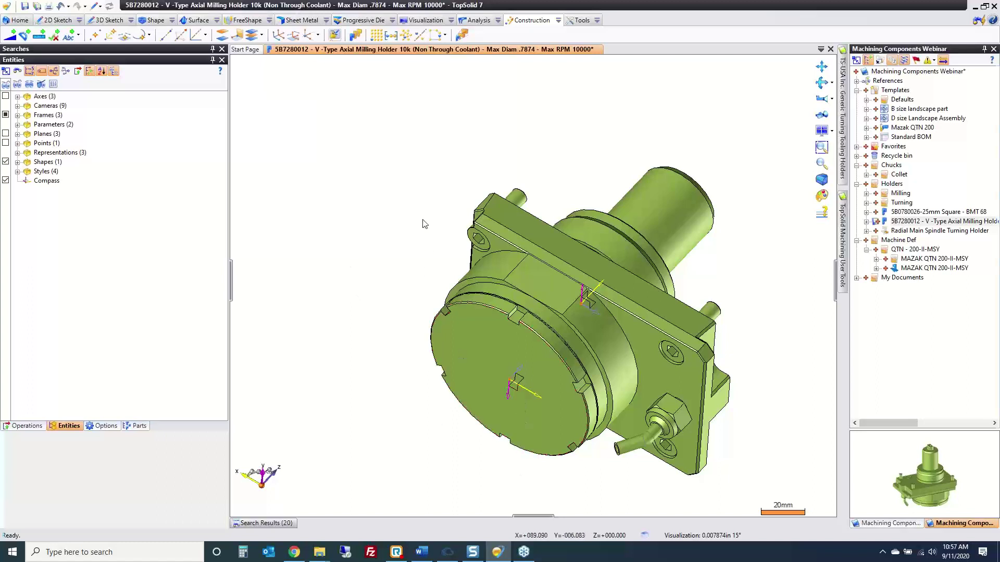
Publish the mounting-face frame with both name and description set to "Assembly Frame"
{"action": "right_click", "coordinate": [591, 299]}
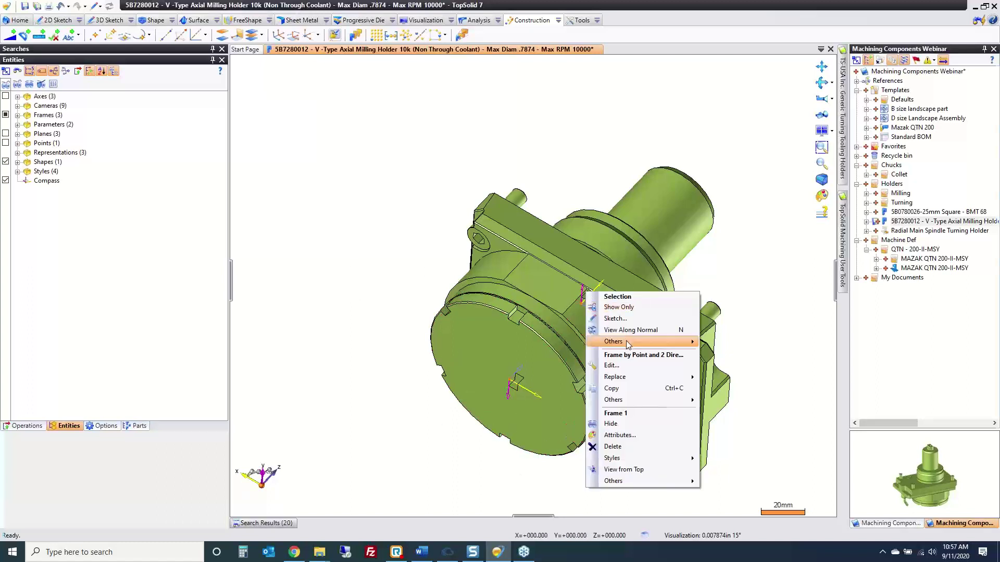
{"action": "mouse_move", "coordinate": [630, 342]}
{"action": "left_click", "coordinate": [736, 378]}
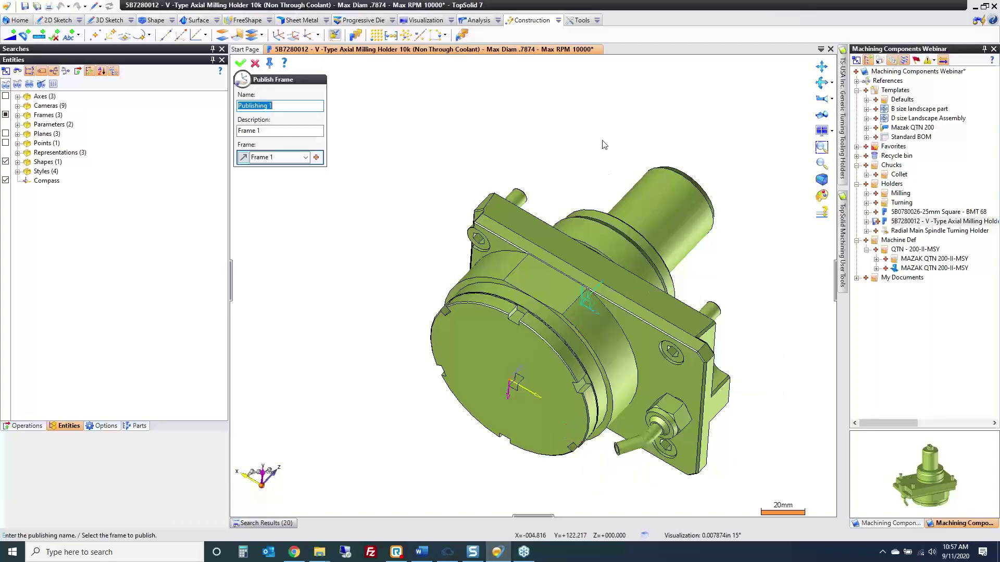
{"action": "type", "text": "Assembly Frame"}
{"action": "key", "text": "Tab"}
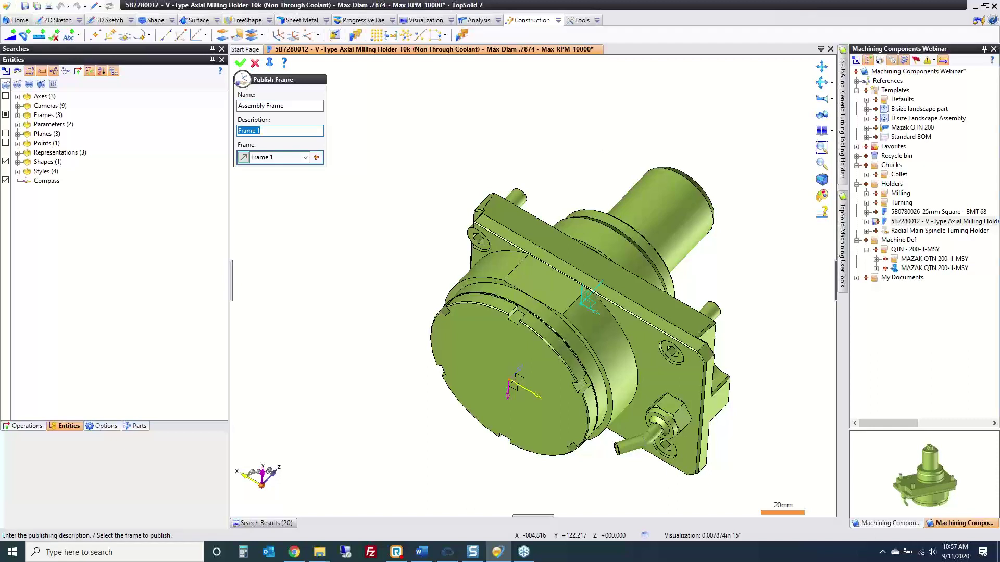
{"action": "left_click", "coordinate": [284, 105]}
{"action": "key", "text": "ctrl+a"}
{"action": "key", "text": "ctrl+c"}
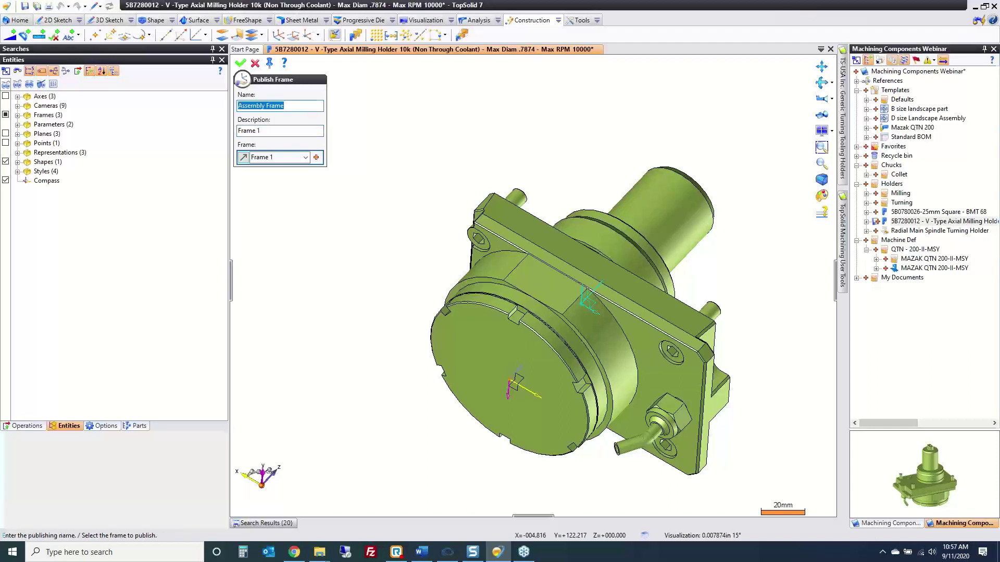
{"action": "key", "text": "Tab"}
{"action": "key", "text": "ctrl+v"}
{"action": "key", "text": "Return"}
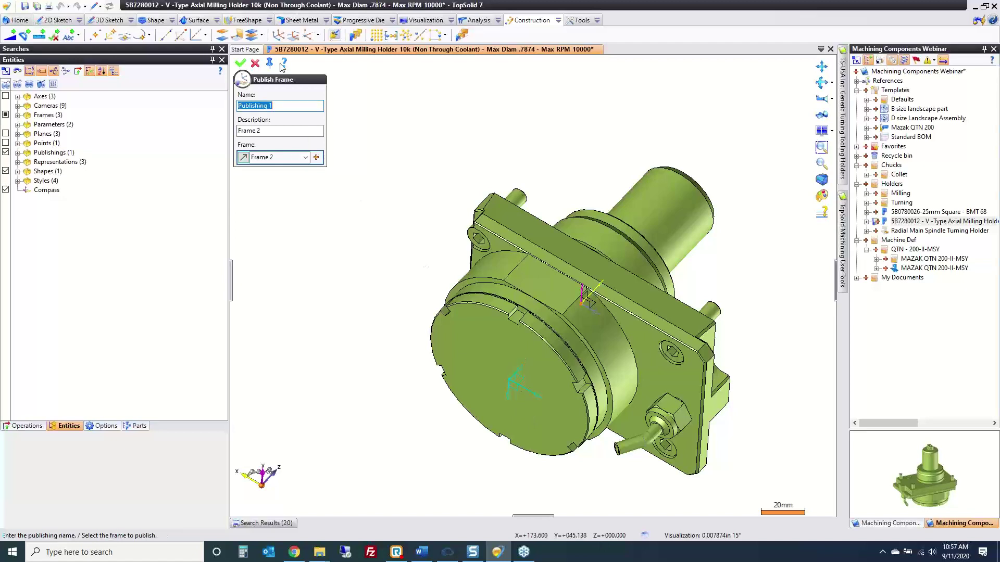
Publish the front-face frame with name and description "Tooling Frame", and save the part
{"action": "type", "text": "Tooling Frame"}
{"action": "key", "text": "ctrl+a"}
{"action": "key", "text": "ctrl+c"}
{"action": "key", "text": "Tab"}
{"action": "key", "text": "ctrl+v"}
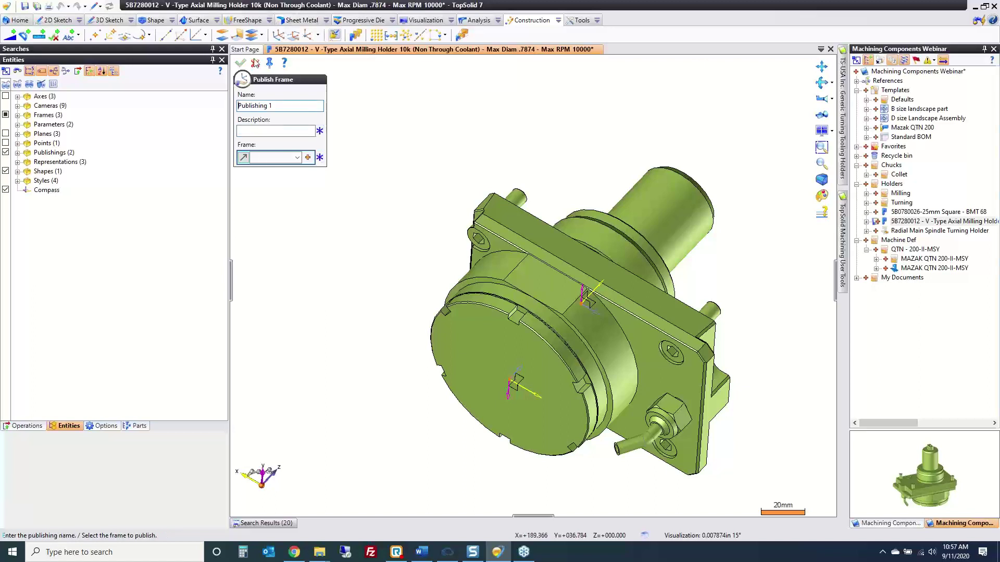
{"action": "left_click", "coordinate": [240, 62]}
{"action": "key", "text": "ctrl+s"}
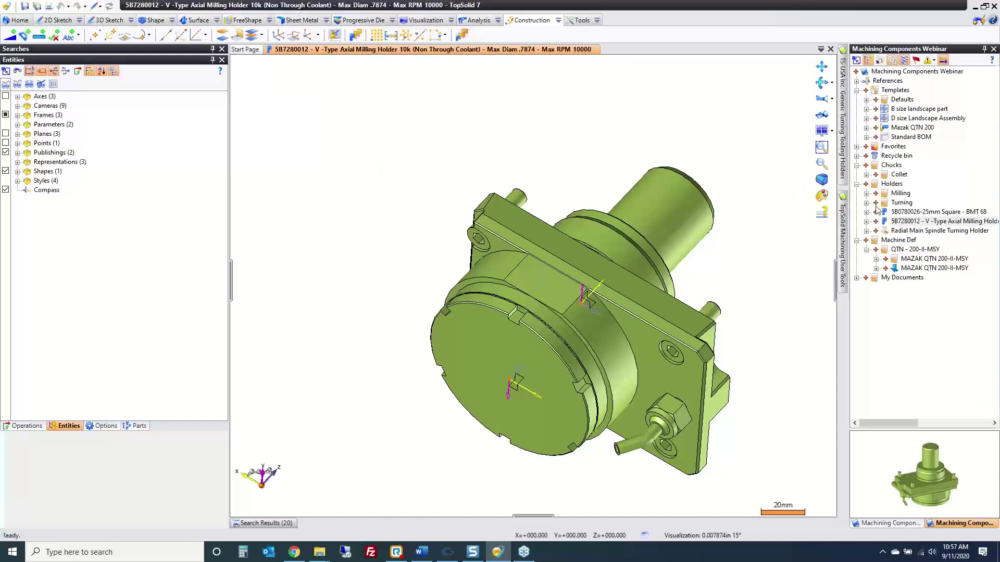
Create a blank Machine Component document in the Turning folder, named "Radial Milling Holder" with manufacturer "Mazak"
{"action": "right_click", "coordinate": [900, 206]}
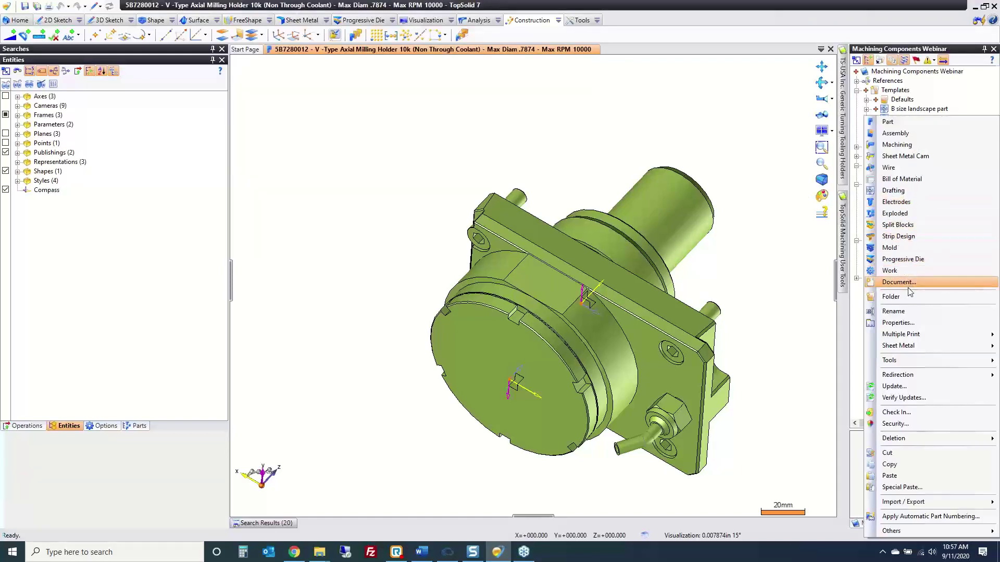
{"action": "left_click", "coordinate": [889, 292]}
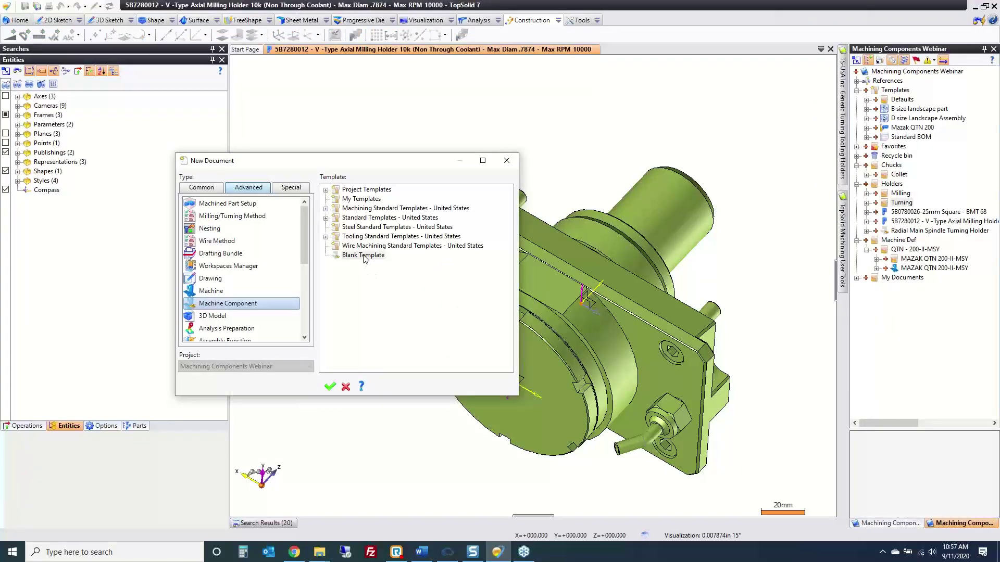
{"action": "double_click", "coordinate": [364, 256]}
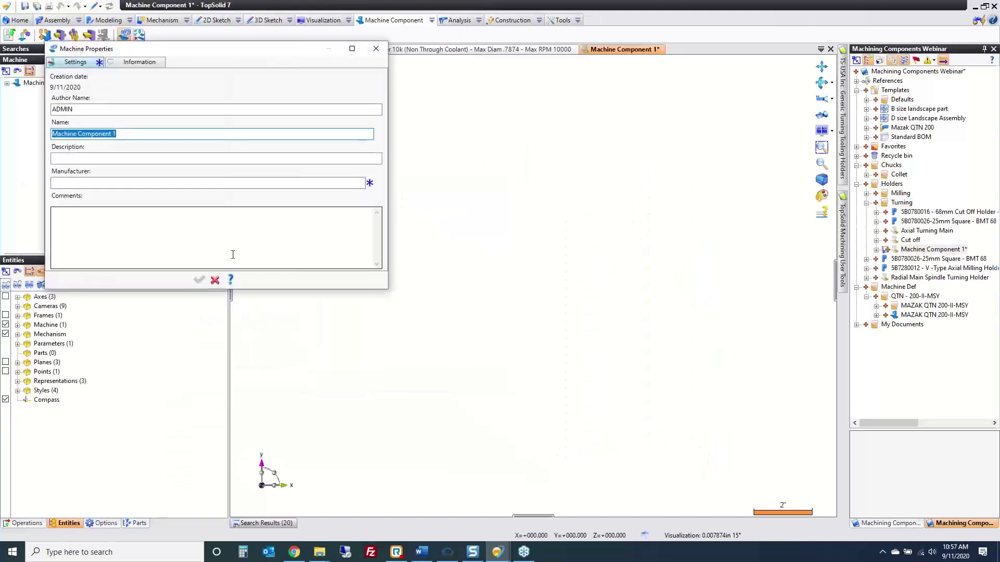
{"action": "type", "text": "Radial Milling Holder"}
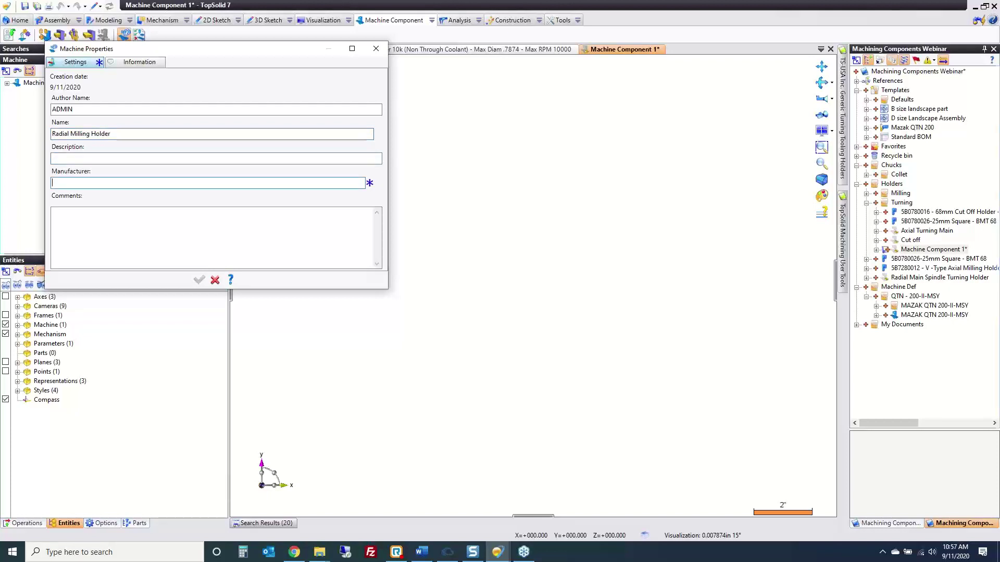
{"action": "type", "text": "Mazak"}
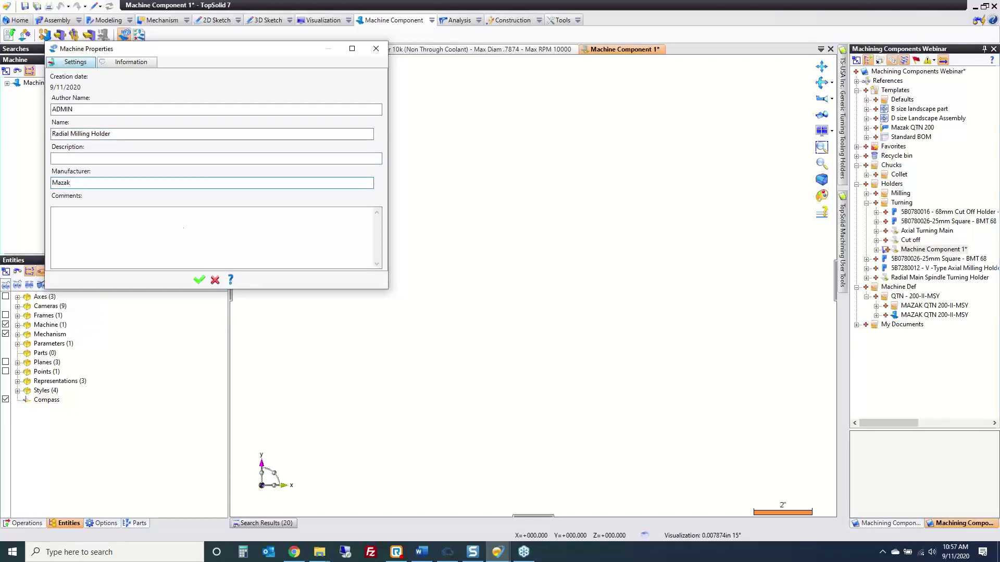
{"action": "left_click", "coordinate": [199, 281]}
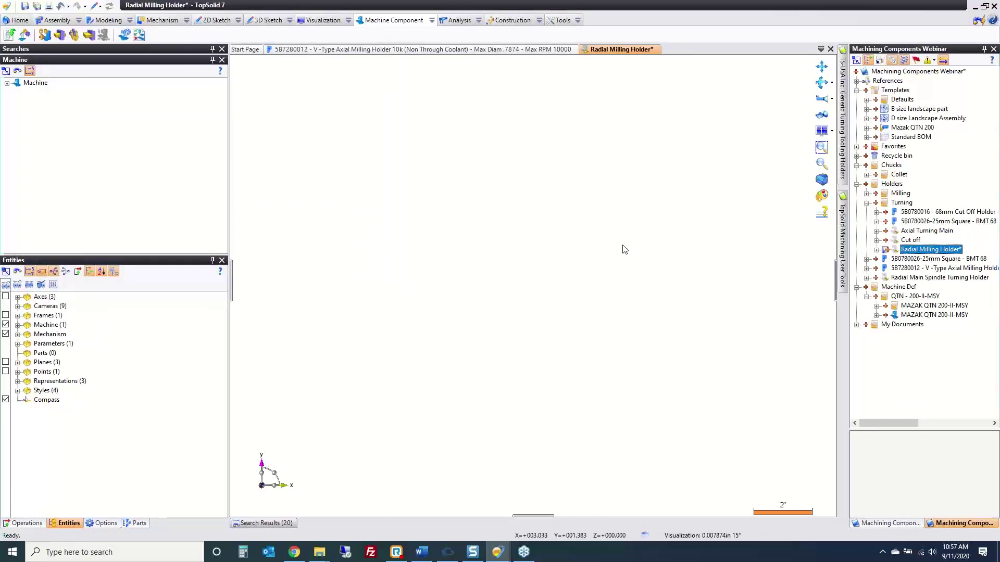
Insert the 5B7280012 V-Type Axial Milling Holder part into the machine component and show its published frames
{"action": "left_click", "coordinate": [965, 222]}
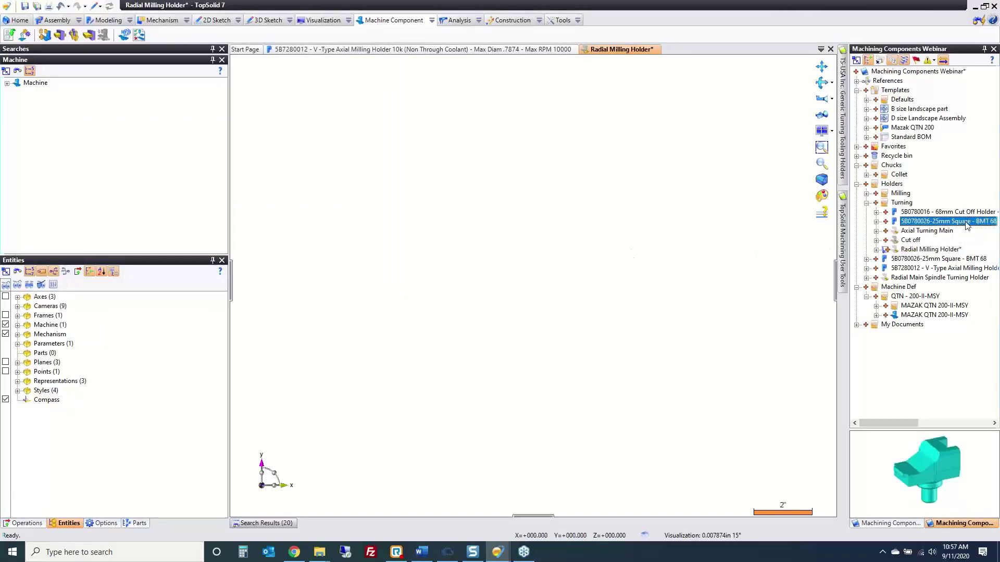
{"action": "left_click", "coordinate": [939, 268]}
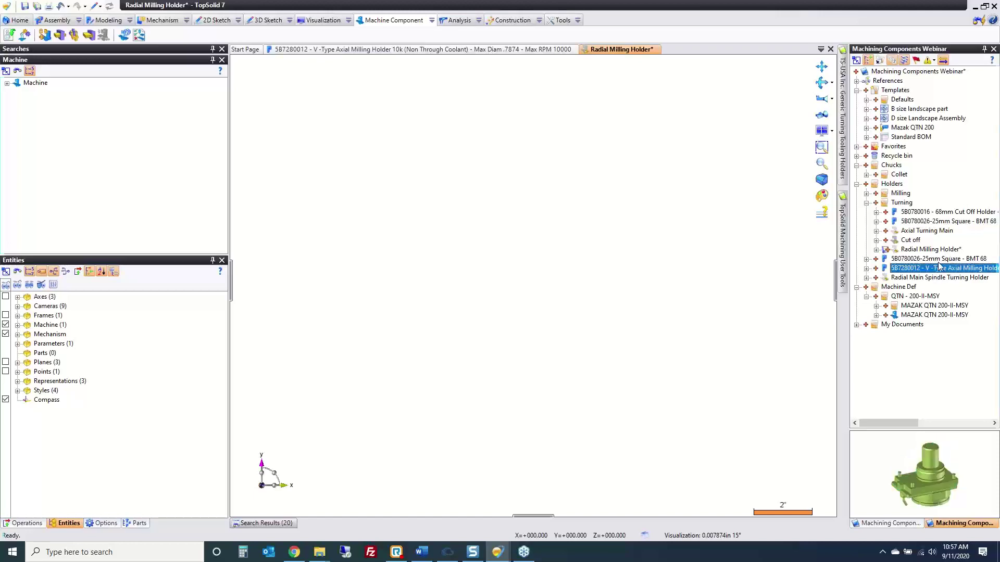
{"action": "left_click_drag", "start_coordinate": [939, 268], "coordinate": [622, 295]}
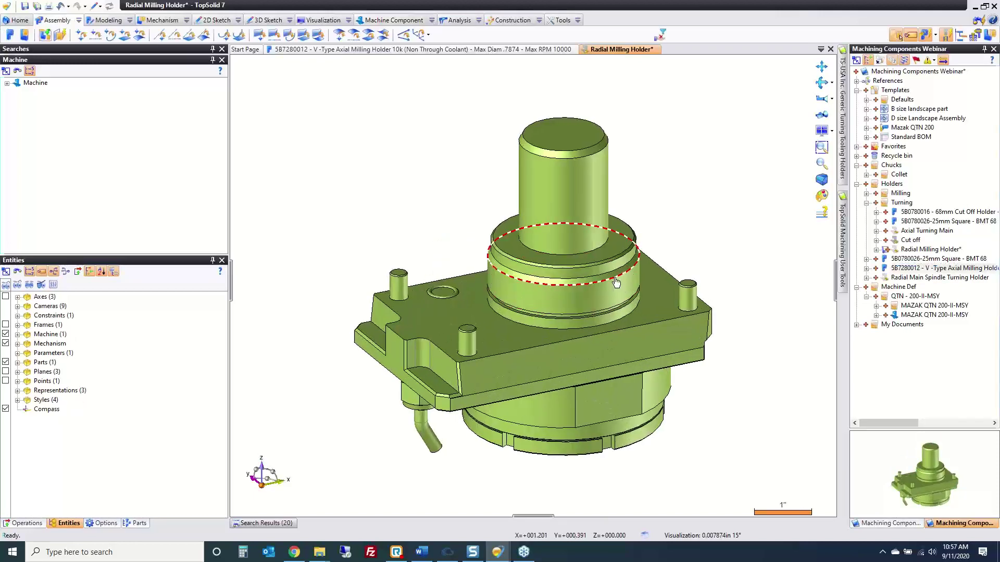
{"action": "right_click_drag", "start_coordinate": [599, 301], "coordinate": [593, 395]}
{"action": "right_click", "coordinate": [593, 396]}
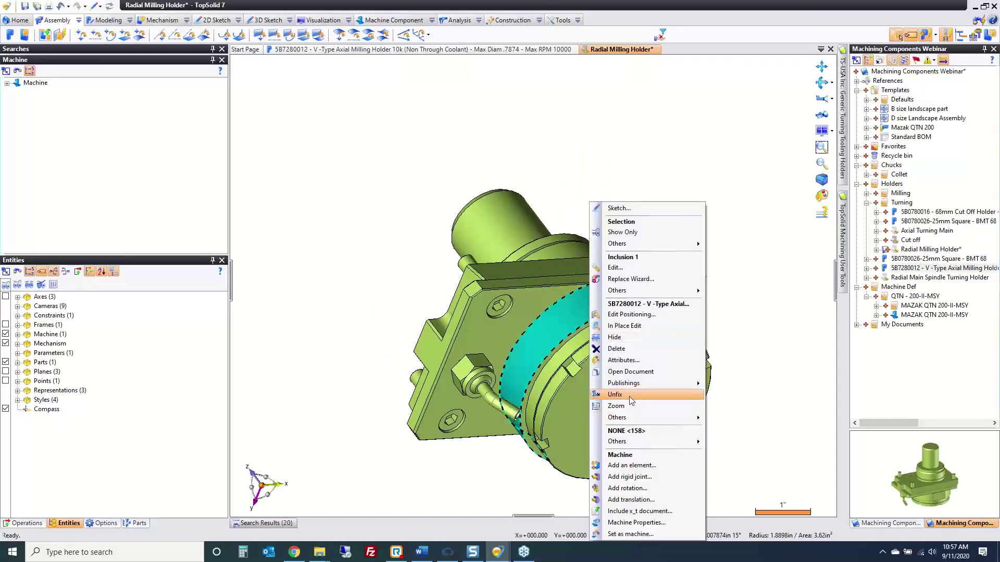
{"action": "mouse_move", "coordinate": [633, 388]}
{"action": "left_click", "coordinate": [740, 396]}
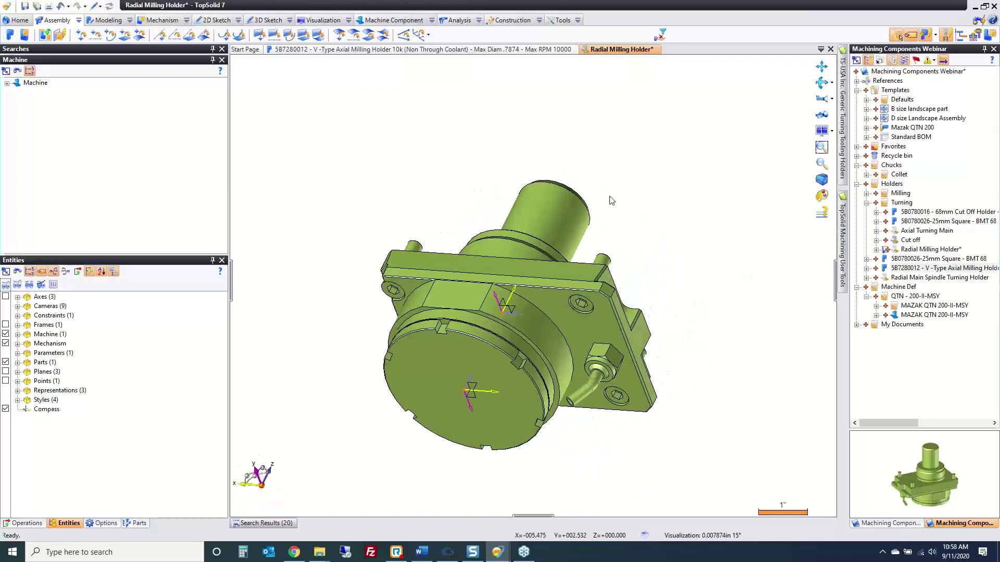
Switch to the Preparation stage and set the Ground element's accessory type to Tool mounting system
{"action": "left_click", "coordinate": [95, 12]}
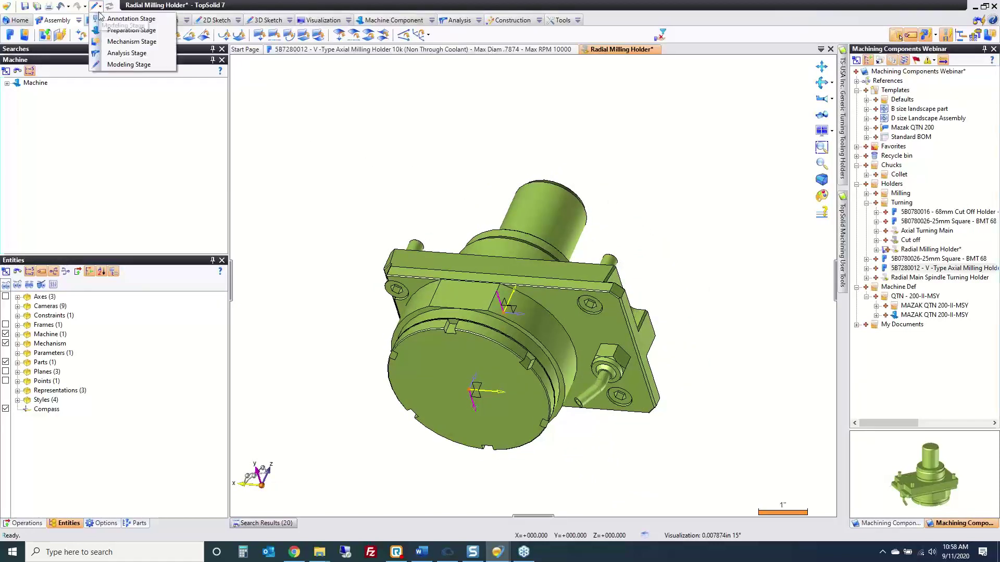
{"action": "left_click", "coordinate": [117, 29]}
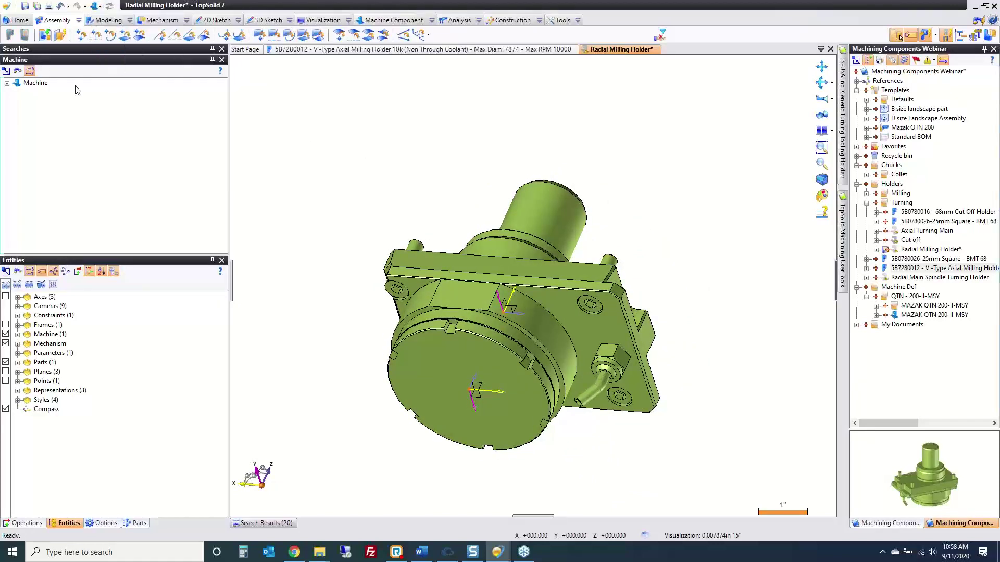
{"action": "left_click", "coordinate": [7, 84]}
{"action": "double_click", "coordinate": [26, 112]}
{"action": "left_click", "coordinate": [57, 122]}
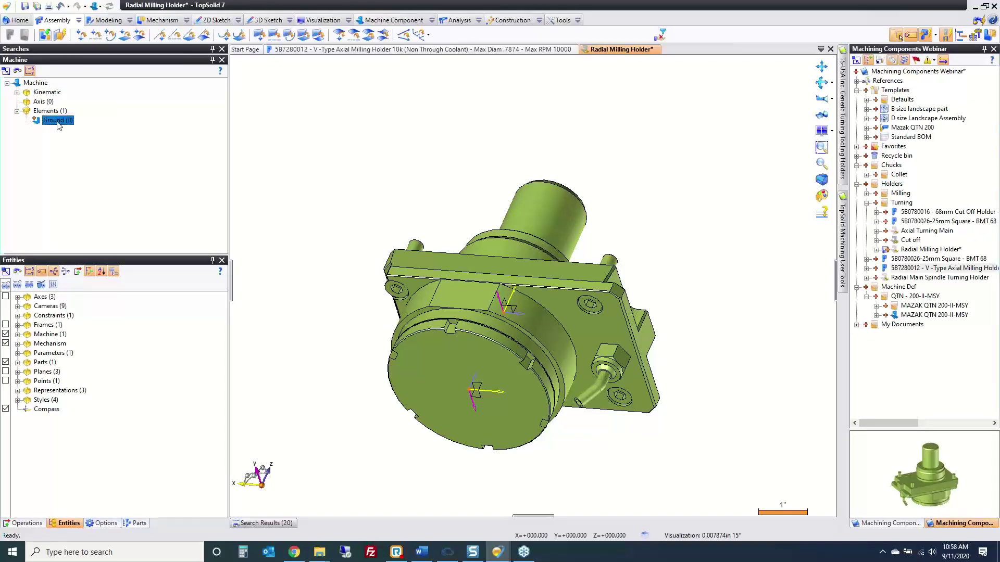
{"action": "double_click", "coordinate": [57, 121]}
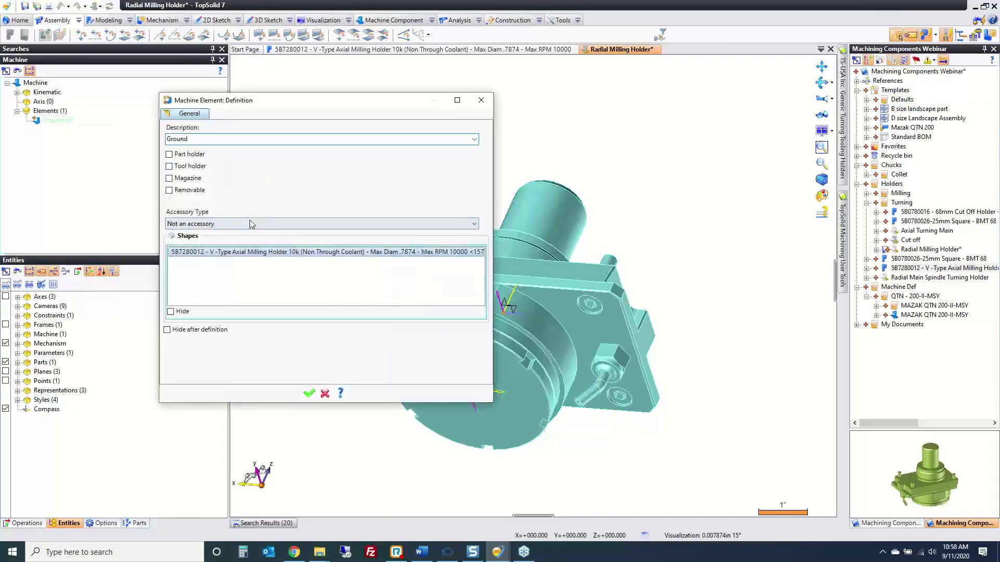
{"action": "left_click", "coordinate": [252, 224]}
{"action": "left_click", "coordinate": [246, 323]}
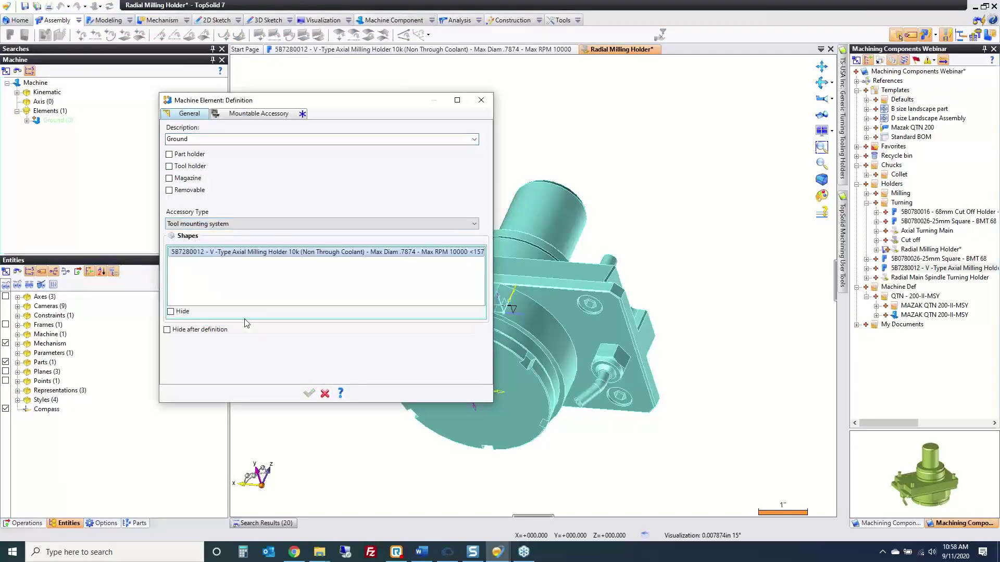
Set the mountable accessory's description to "T", exclude Turning from its machining functions, and set rotation speeds of 1 rpm minimum and 6000 rpm maximum
{"action": "left_click", "coordinate": [262, 116]}
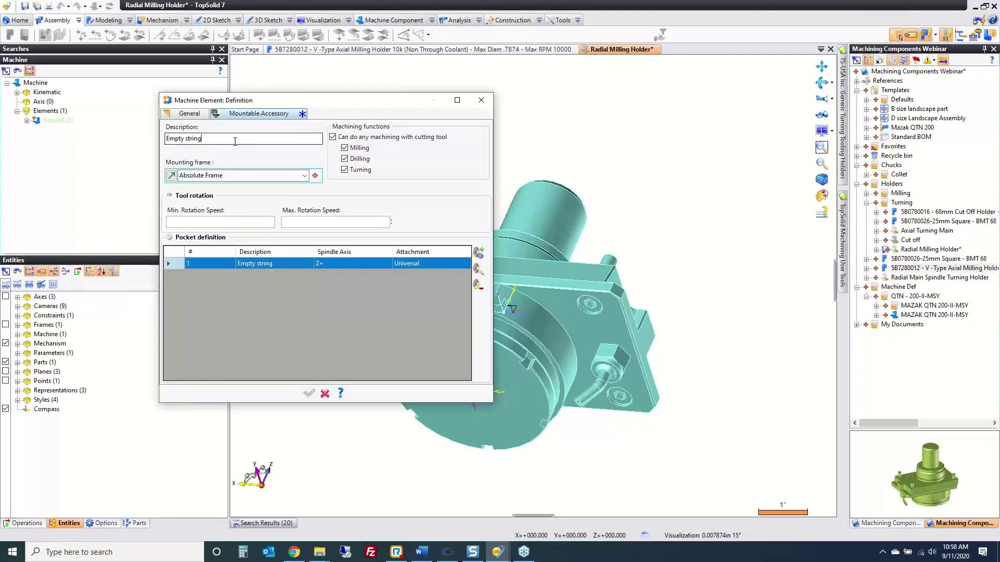
{"action": "type", "text": "T"}
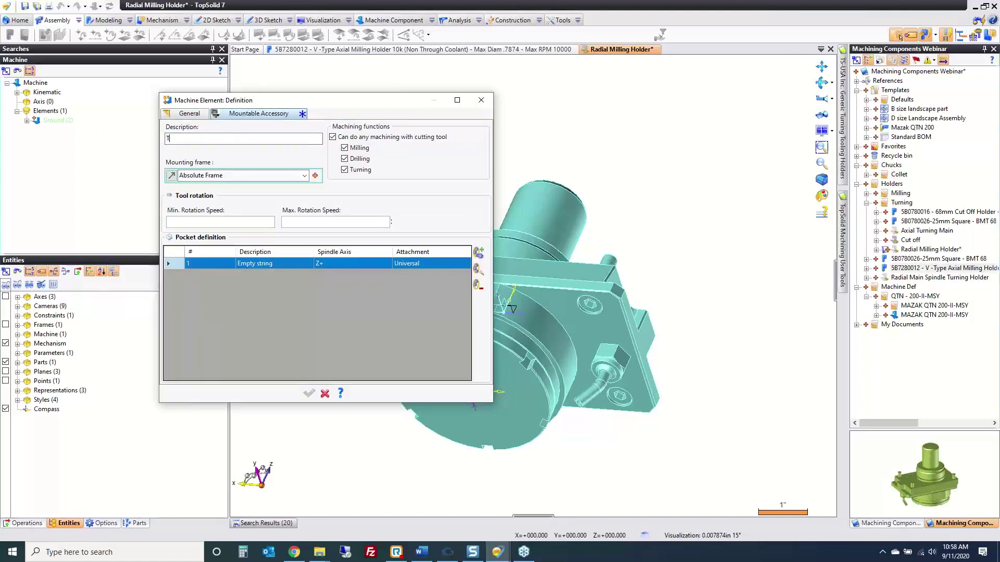
{"action": "left_click", "coordinate": [345, 171]}
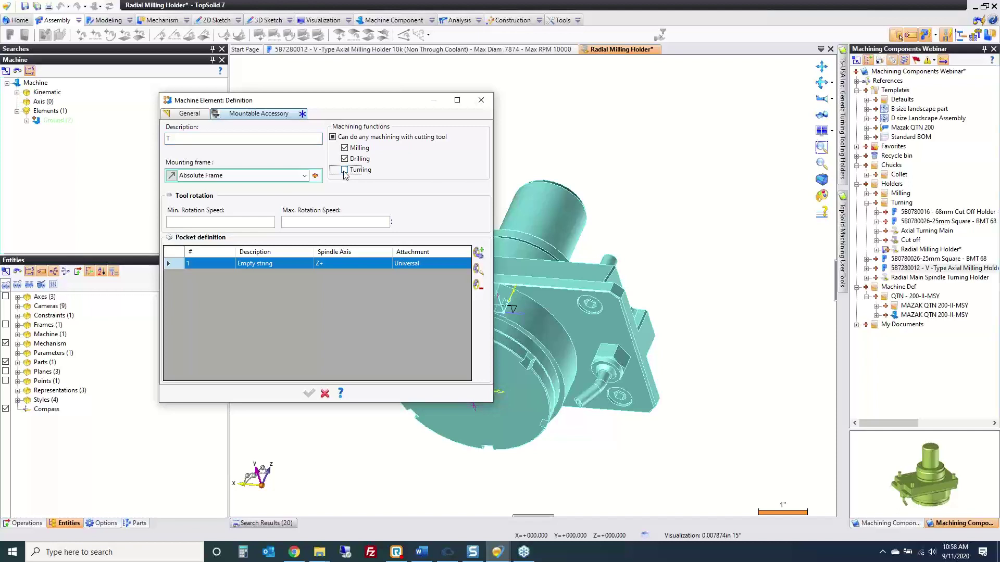
{"action": "left_click", "coordinate": [230, 223]}
{"action": "type", "text": "1"}
{"action": "key", "text": "Tab"}
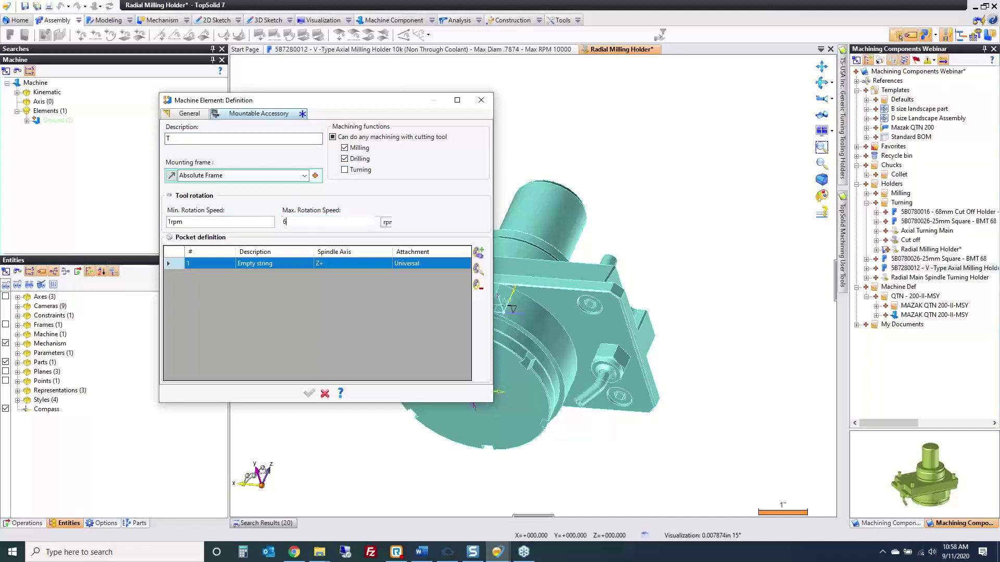
{"action": "type", "text": "6000"}
{"action": "key", "text": "Tab"}
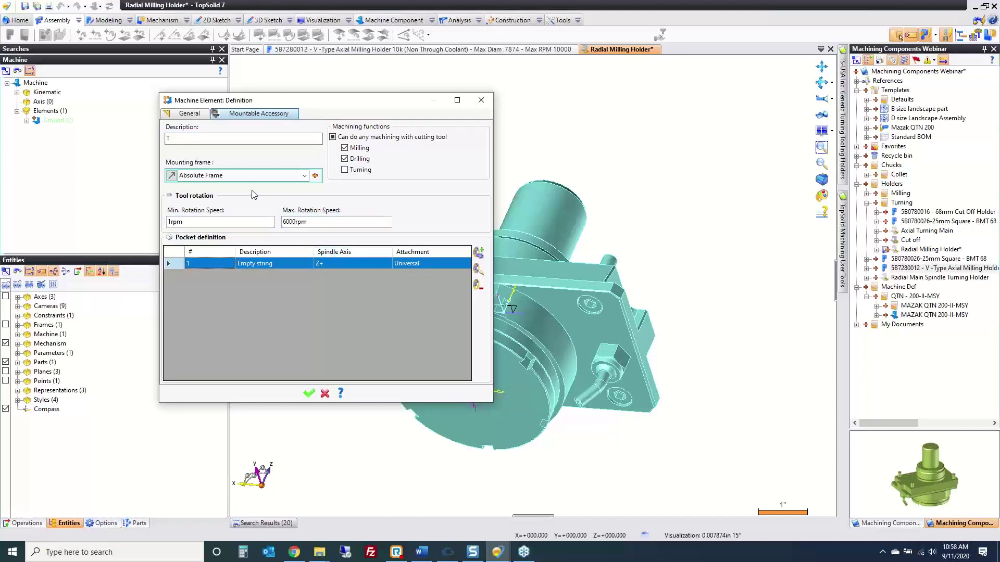
Set the accessory's mounting frame to the published Assembly Frame on the holder's mounting side
{"action": "left_click", "coordinate": [245, 175]}
{"action": "middle_click_drag", "start_coordinate": [595, 235], "coordinate": [620, 292]}
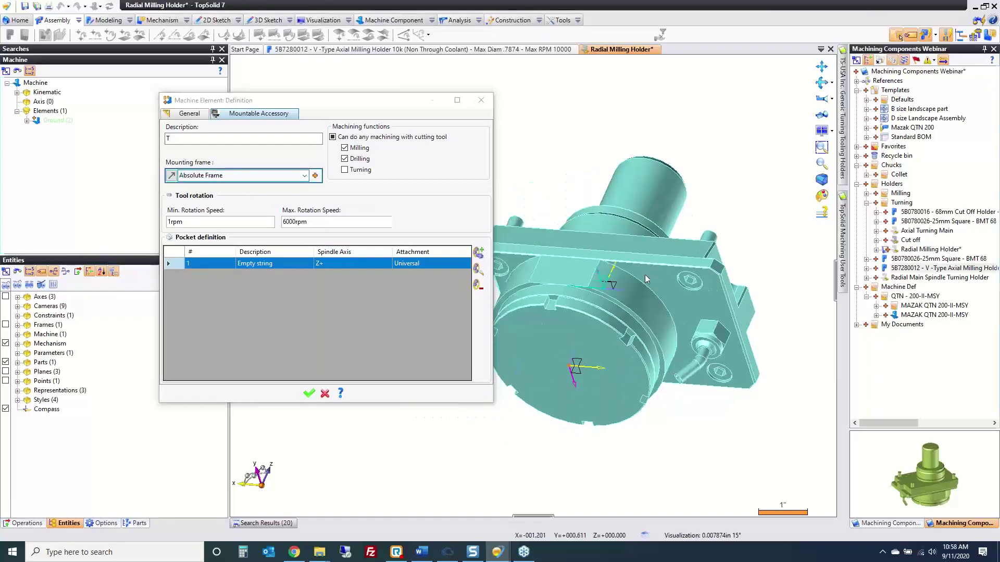
{"action": "left_click", "coordinate": [609, 285]}
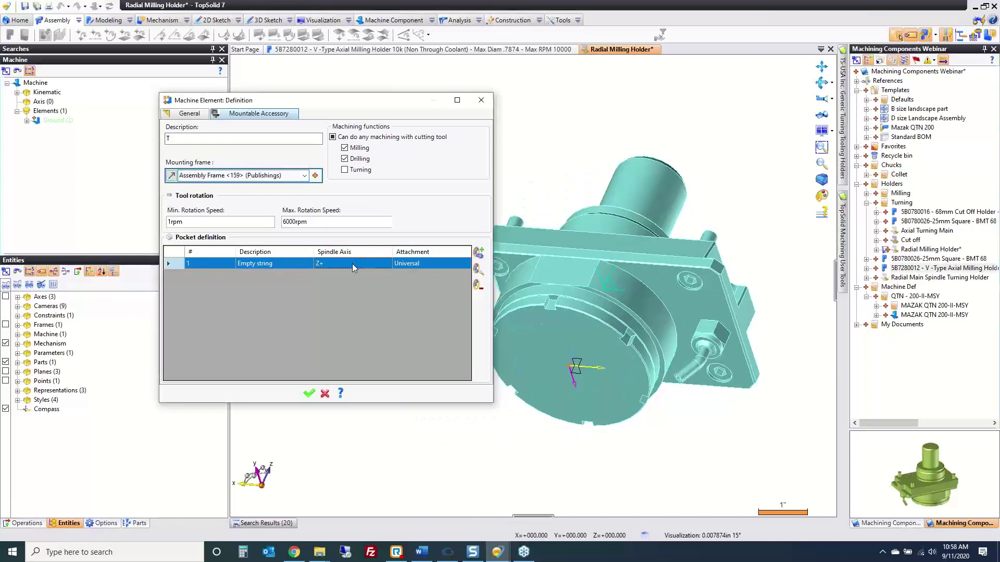
Define the pocket as "T" with the published Tooling Frame as its attachment frame, and validate the machine element definition
{"action": "double_click", "coordinate": [352, 263]}
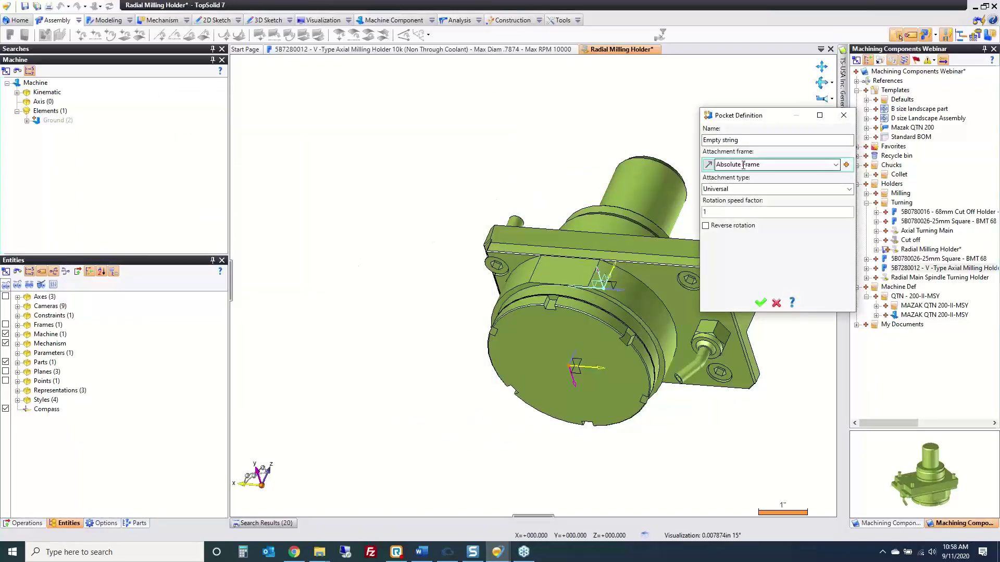
{"action": "left_click", "coordinate": [748, 142]}
{"action": "type", "text": "T"}
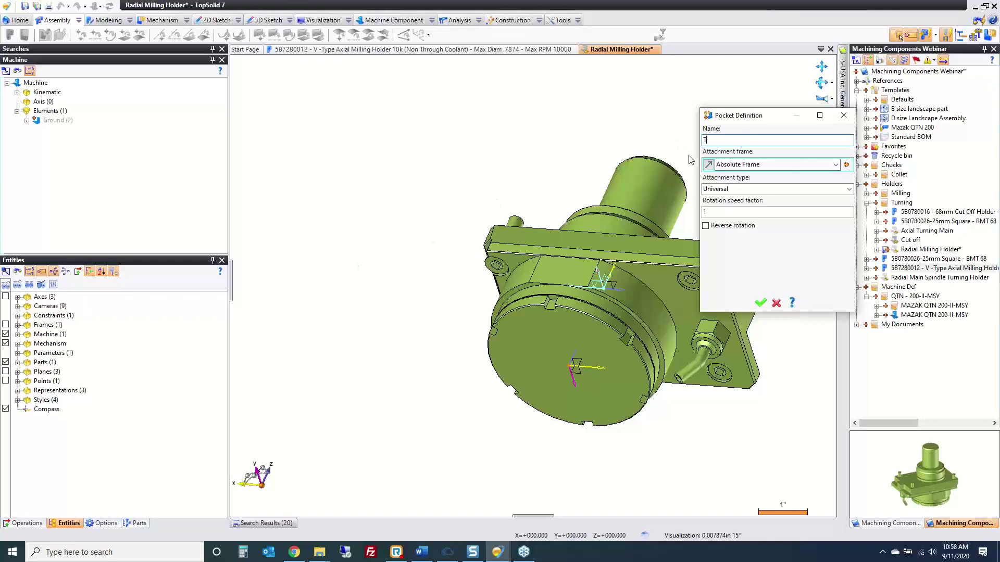
{"action": "left_click", "coordinate": [758, 165]}
{"action": "left_click", "coordinate": [582, 368]}
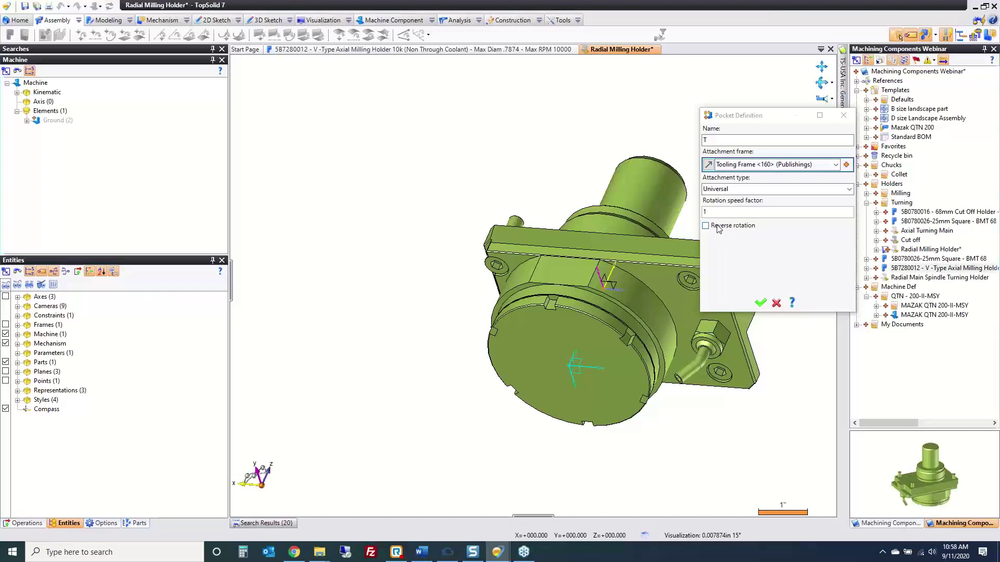
{"action": "left_click", "coordinate": [761, 303]}
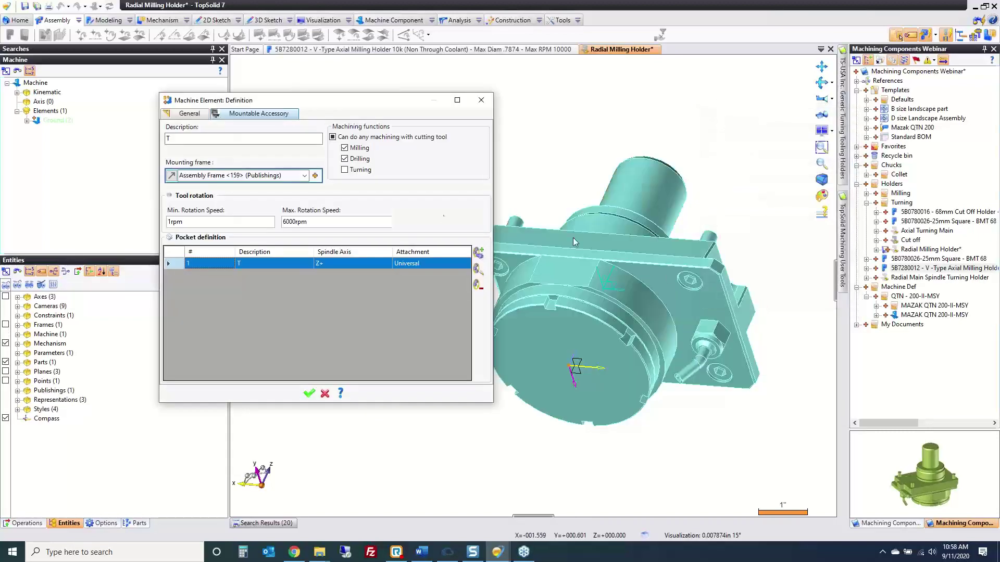
{"action": "left_click", "coordinate": [309, 393]}
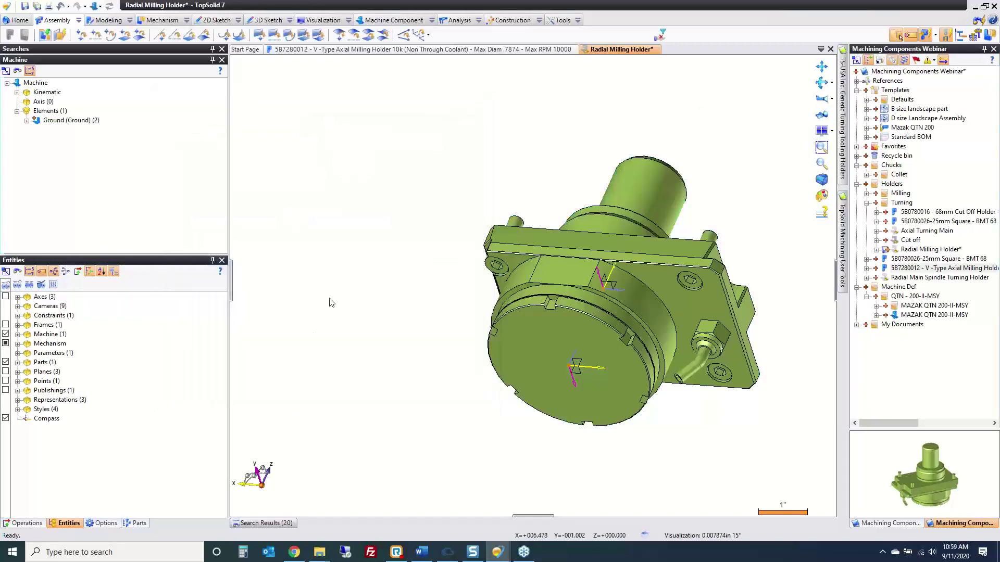
Close the milling holder part and machine component documents and open the Mazak QTN 200 template
{"action": "middle_click", "coordinate": [500, 52]}
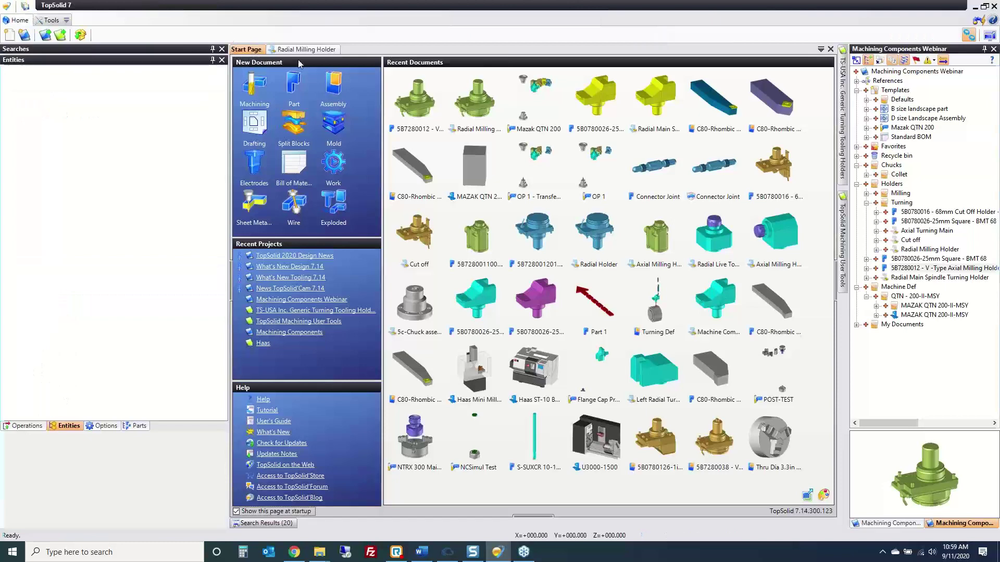
{"action": "middle_click", "coordinate": [313, 50]}
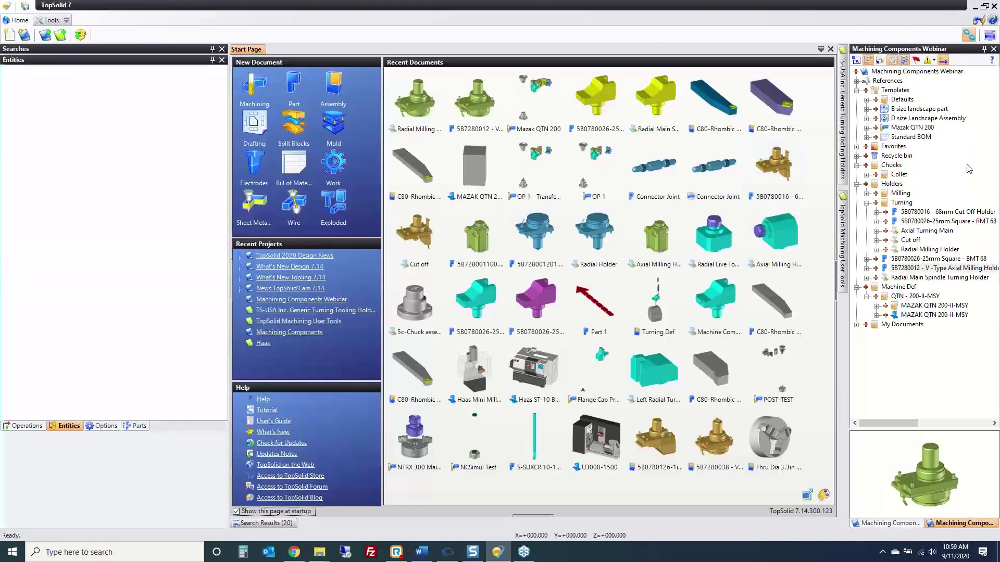
{"action": "double_click", "coordinate": [912, 127]}
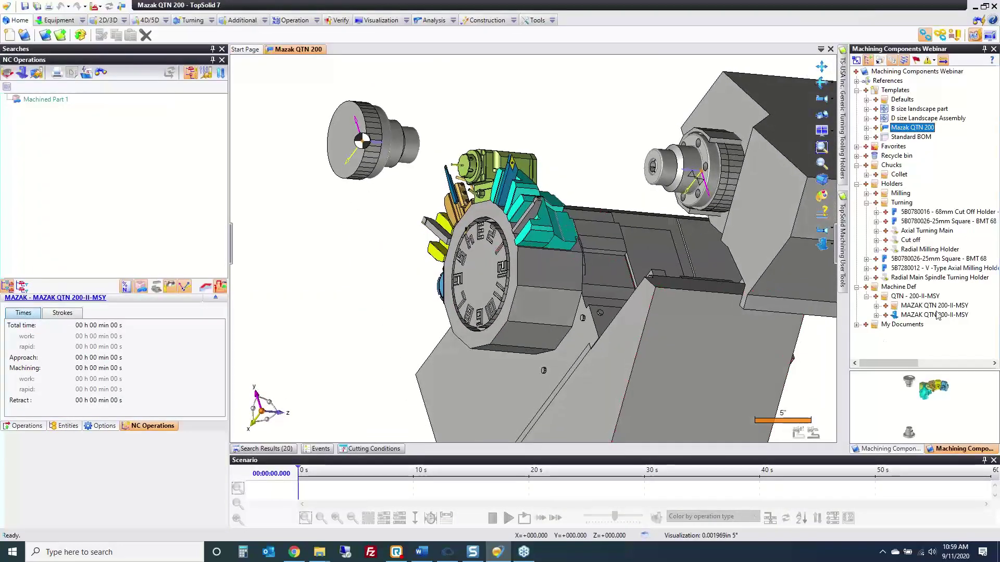
Insert the Radial Milling Holder component into the machine and attach it to turret station T11
{"action": "left_click", "coordinate": [938, 278]}
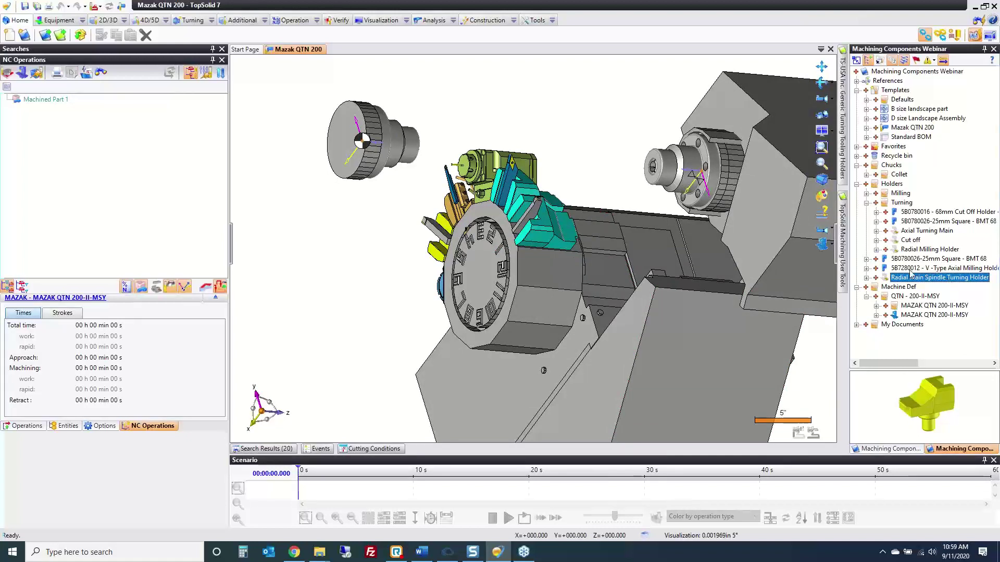
{"action": "left_click", "coordinate": [919, 251]}
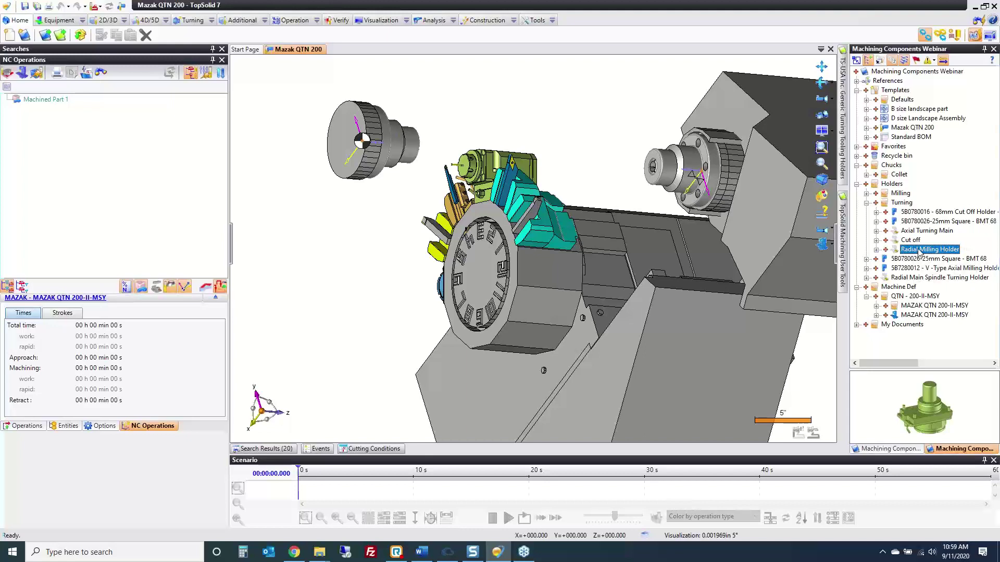
{"action": "left_click", "coordinate": [529, 300]}
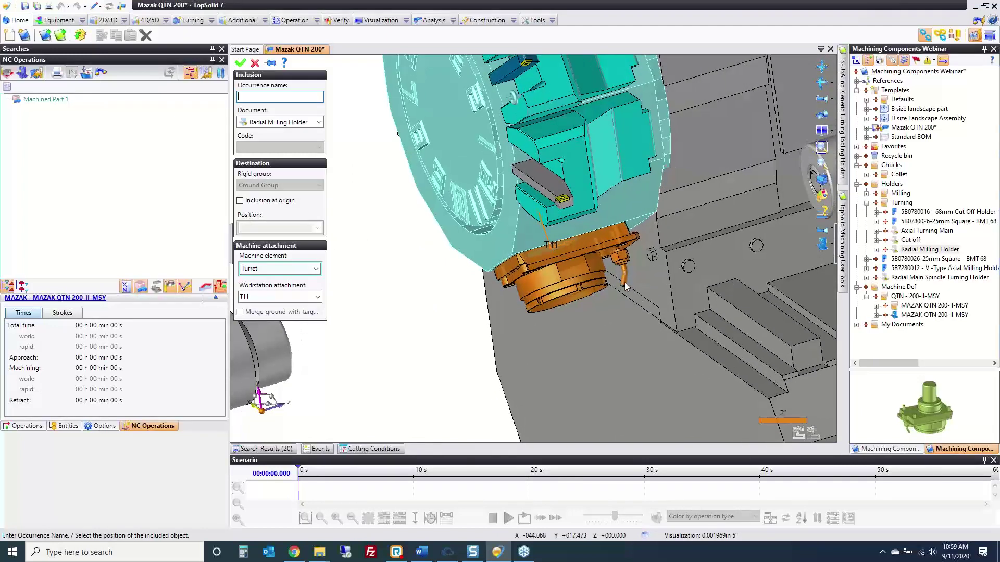
{"action": "middle_click_drag", "start_coordinate": [662, 350], "coordinate": [457, 257]}
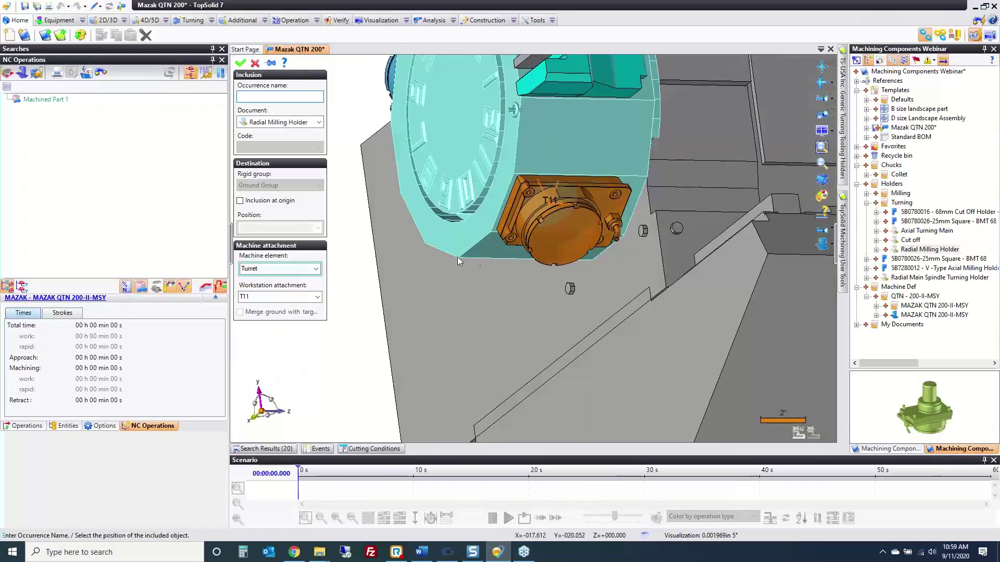
{"action": "left_click", "coordinate": [240, 63]}
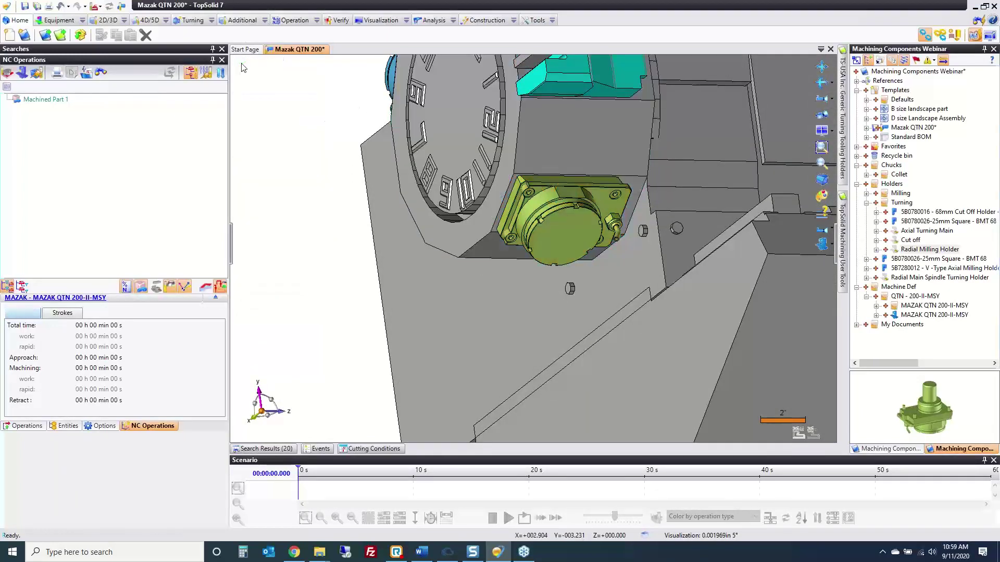
Add a twist drill to turret pocket T11 - T using the inch Twisted Drill Cutter template
{"action": "left_click", "coordinate": [59, 20]}
{"action": "left_click", "coordinate": [89, 36]}
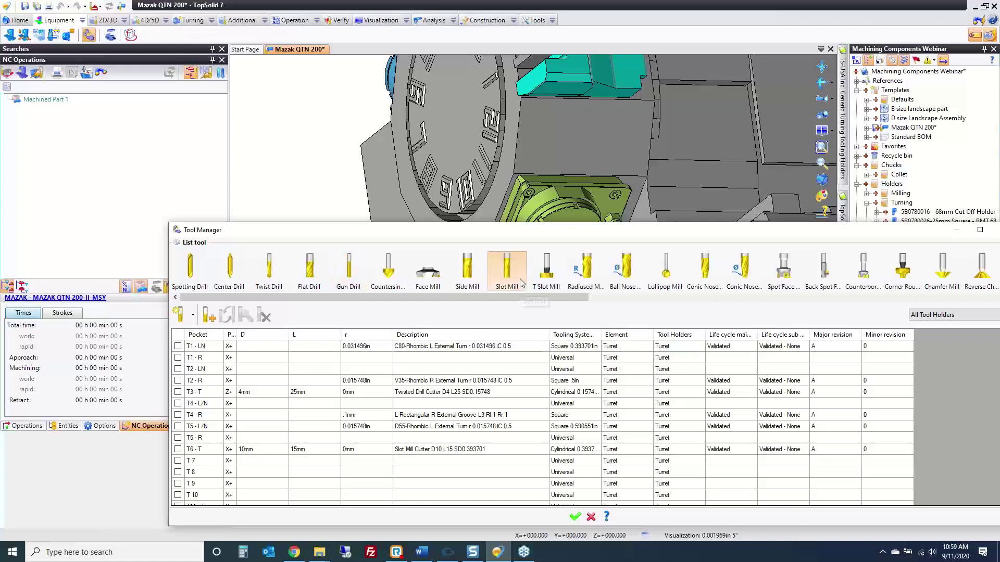
{"action": "scroll", "coordinate": [263, 456], "scroll_direction": "down", "scroll_amount": 2}
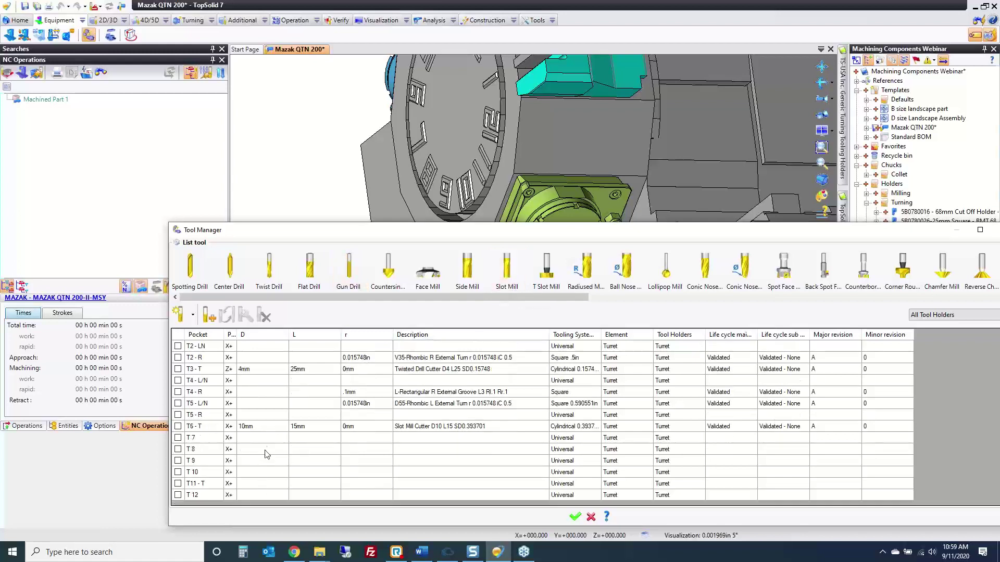
{"action": "left_click", "coordinate": [253, 484]}
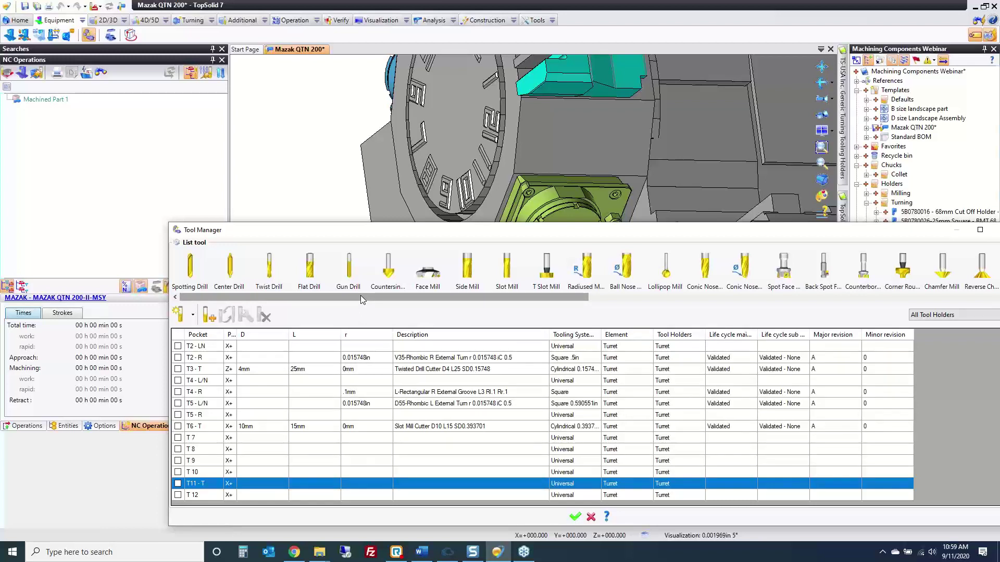
{"action": "left_click", "coordinate": [269, 271]}
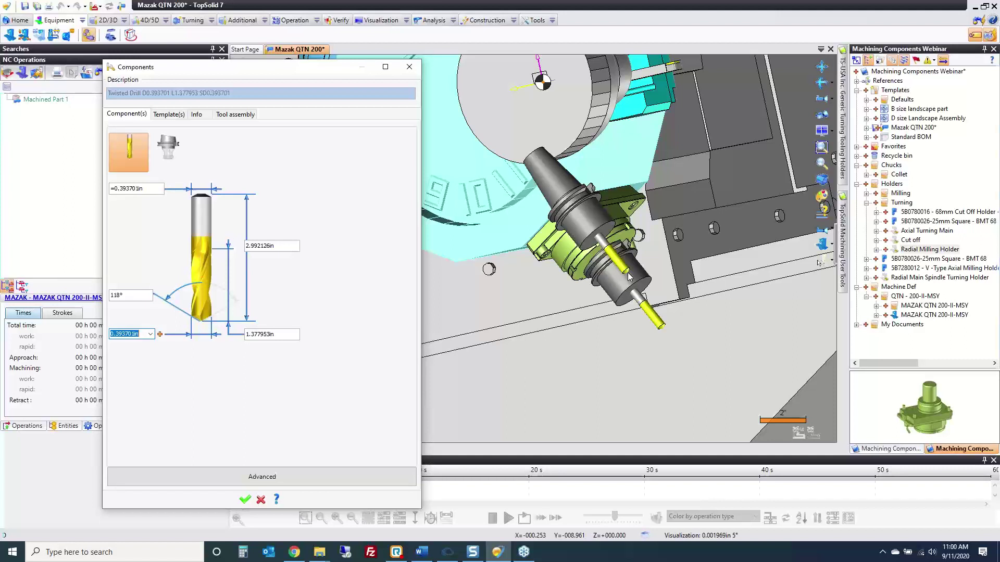
{"action": "left_click", "coordinate": [168, 114]}
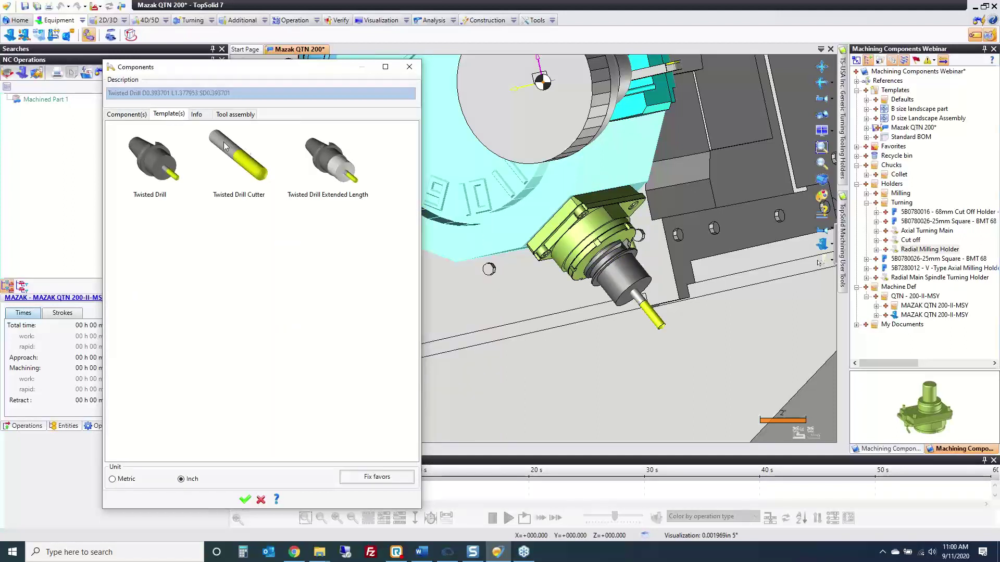
{"action": "double_click", "coordinate": [245, 148]}
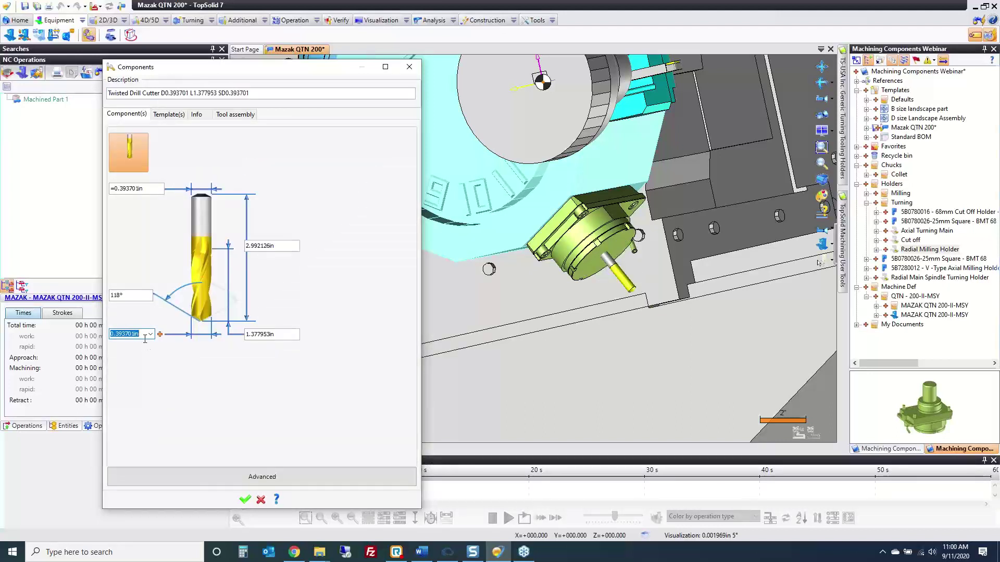
Set the drill's diameter to .5 in, cutting length to 1.25 in and overall length to 3.5 in
{"action": "type", "text": ".5"}
{"action": "key", "text": "Tab"}
{"action": "left_click", "coordinate": [271, 334]}
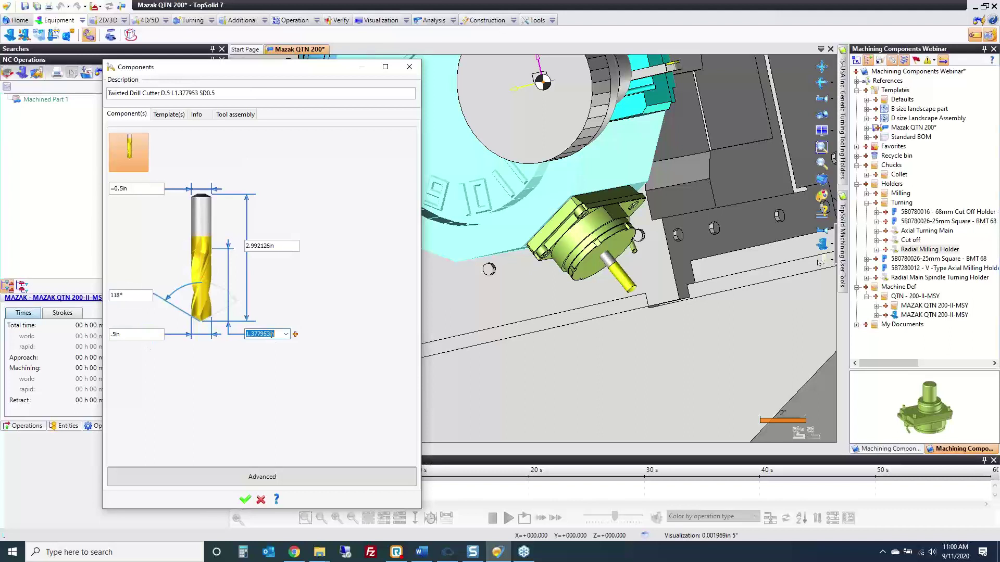
{"action": "type", "text": "1.25"}
{"action": "key", "text": "Tab"}
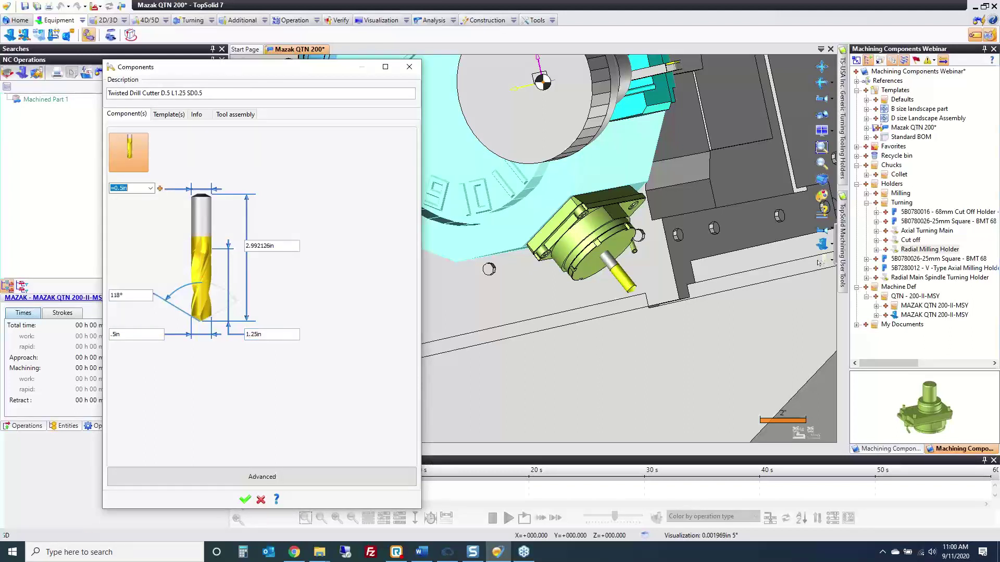
{"action": "left_click", "coordinate": [272, 246]}
{"action": "type", "text": "3.5"}
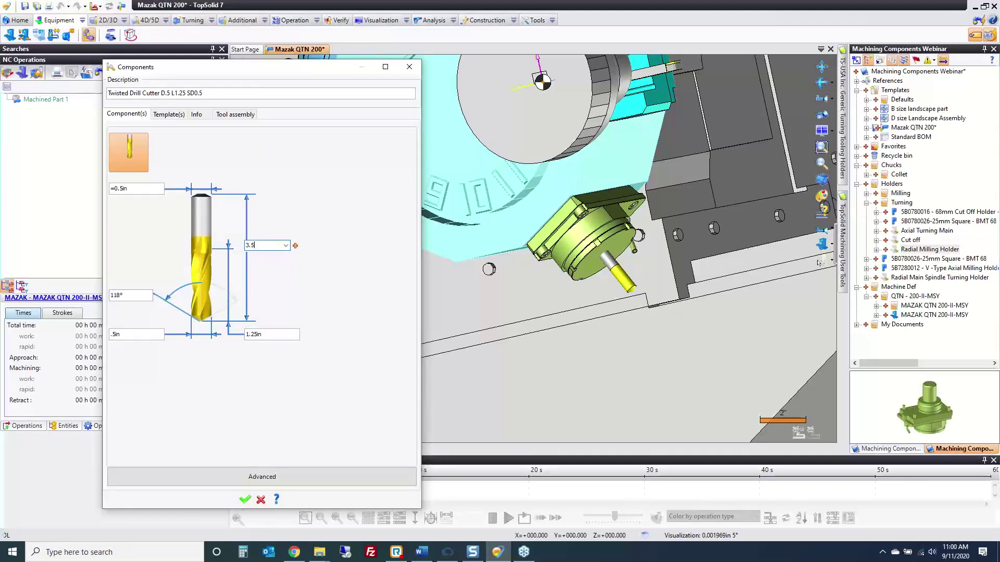
Set the drill's output distance from the holder to 2.25 in, validate the tool and close the Tool Manager
{"action": "left_click", "coordinate": [235, 114]}
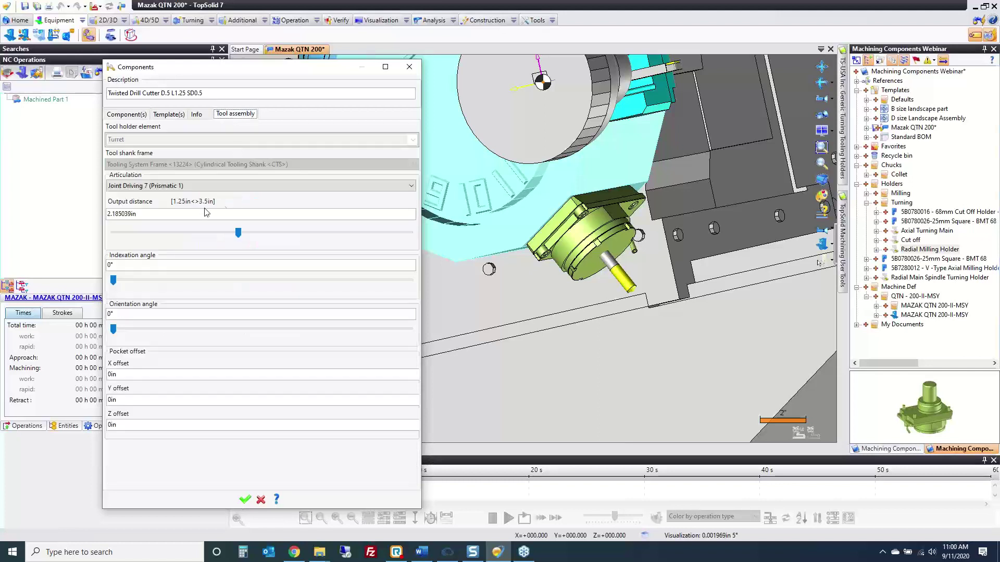
{"action": "mouse_move", "coordinate": [238, 234]}
{"action": "left_mouse_down"}
{"action": "mouse_move", "coordinate": [130, 237]}
{"action": "mouse_move", "coordinate": [334, 237]}
{"action": "mouse_move", "coordinate": [225, 241]}
{"action": "mouse_move", "coordinate": [247, 235]}
{"action": "left_mouse_up"}
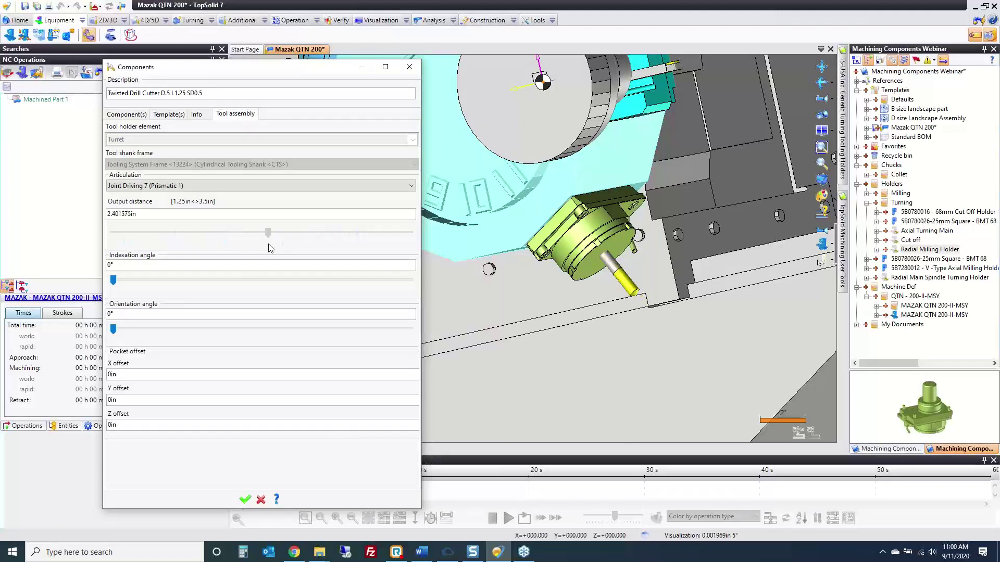
{"action": "double_click", "coordinate": [182, 214]}
{"action": "type", "text": "2.25"}
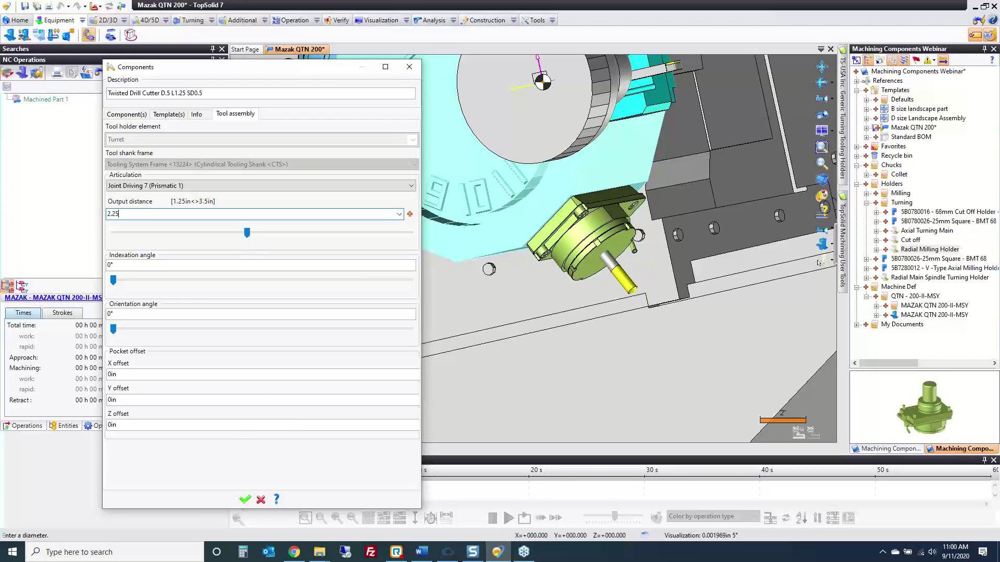
{"action": "key", "text": "Return"}
{"action": "left_click", "coordinate": [245, 499]}
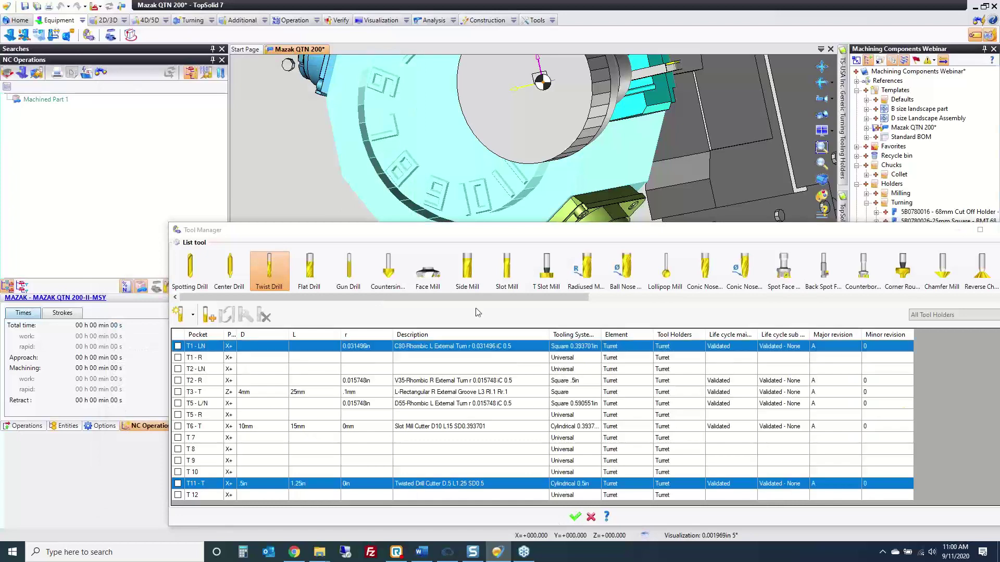
{"action": "key", "text": "Return"}
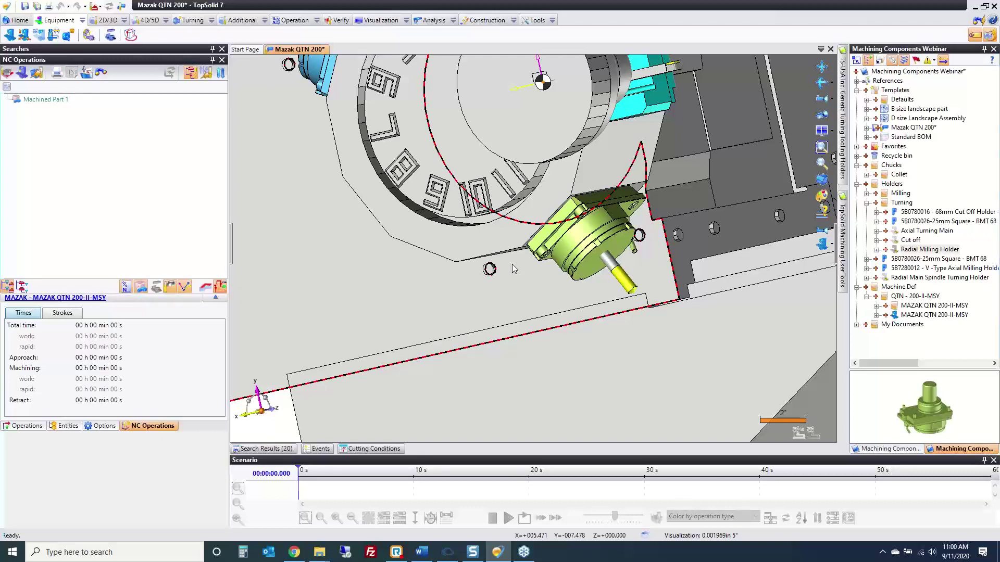
Run the saved Generic turning holders search from the Turning tooling folder
{"action": "left_click", "coordinate": [161, 49]}
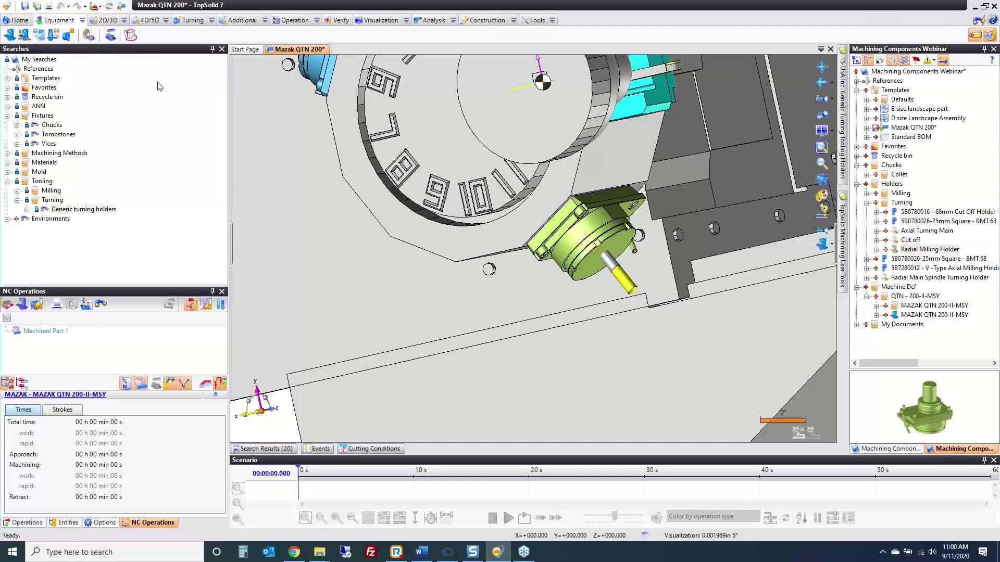
{"action": "left_click", "coordinate": [8, 115]}
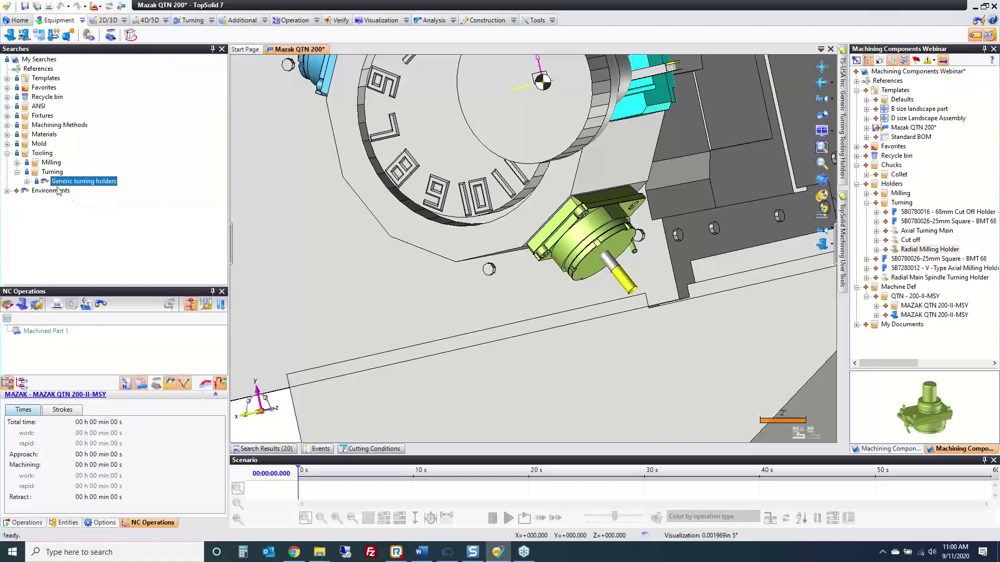
{"action": "double_click", "coordinate": [72, 183]}
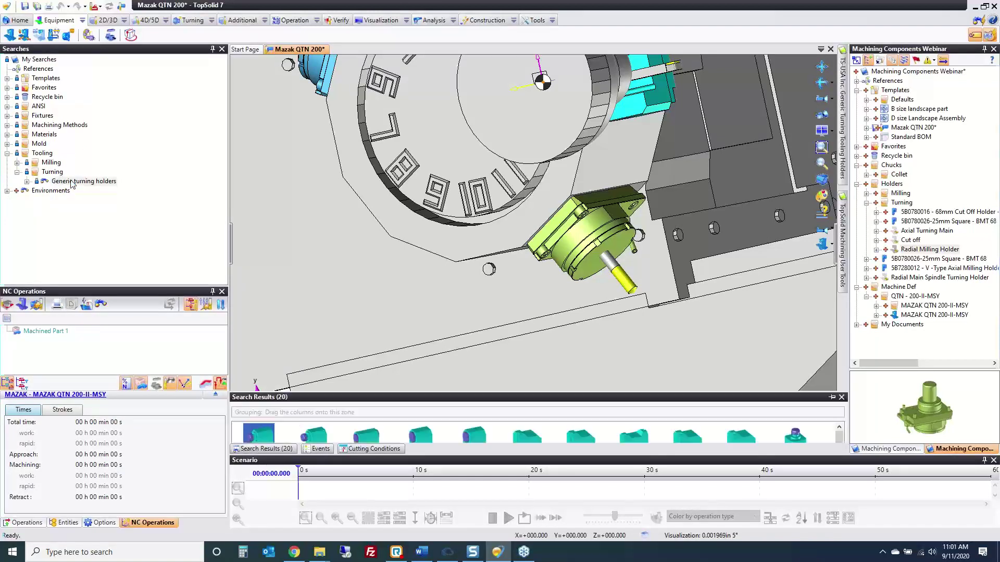